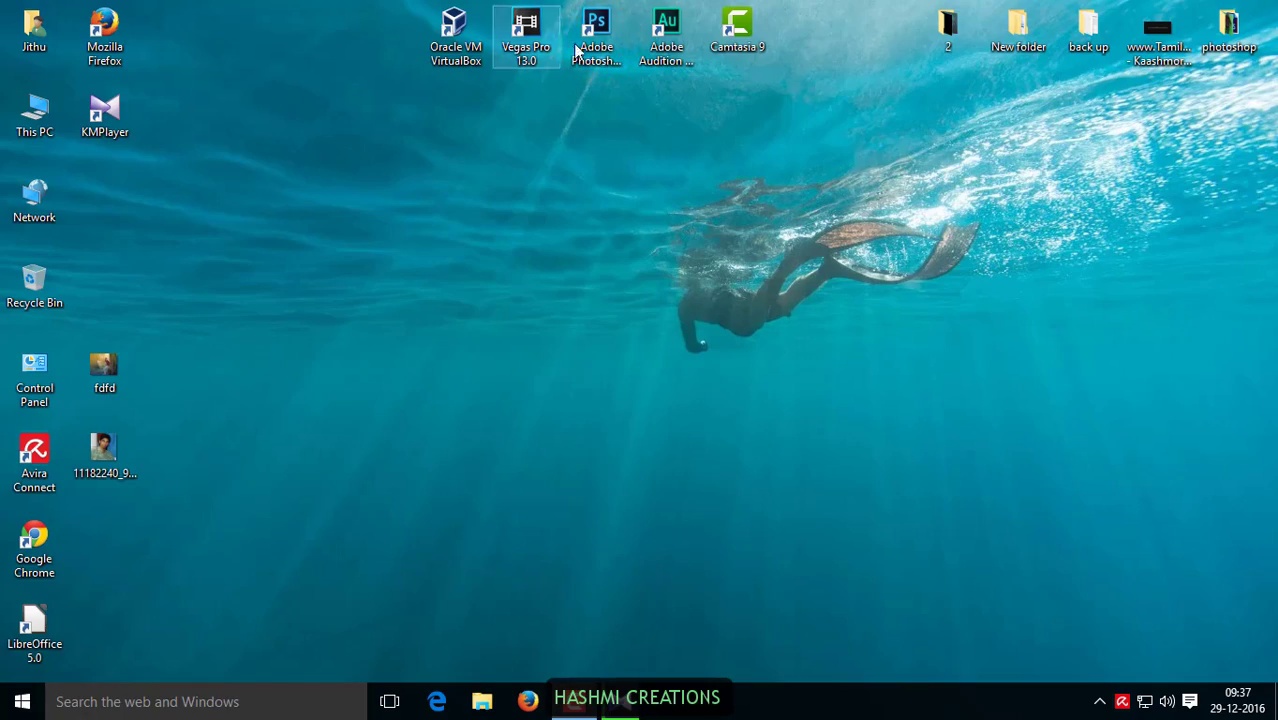
Step: Launch Adobe Photoshop CC 2015 from its desktop shortcut
{"action": "left_click", "coordinate": [595, 35]}
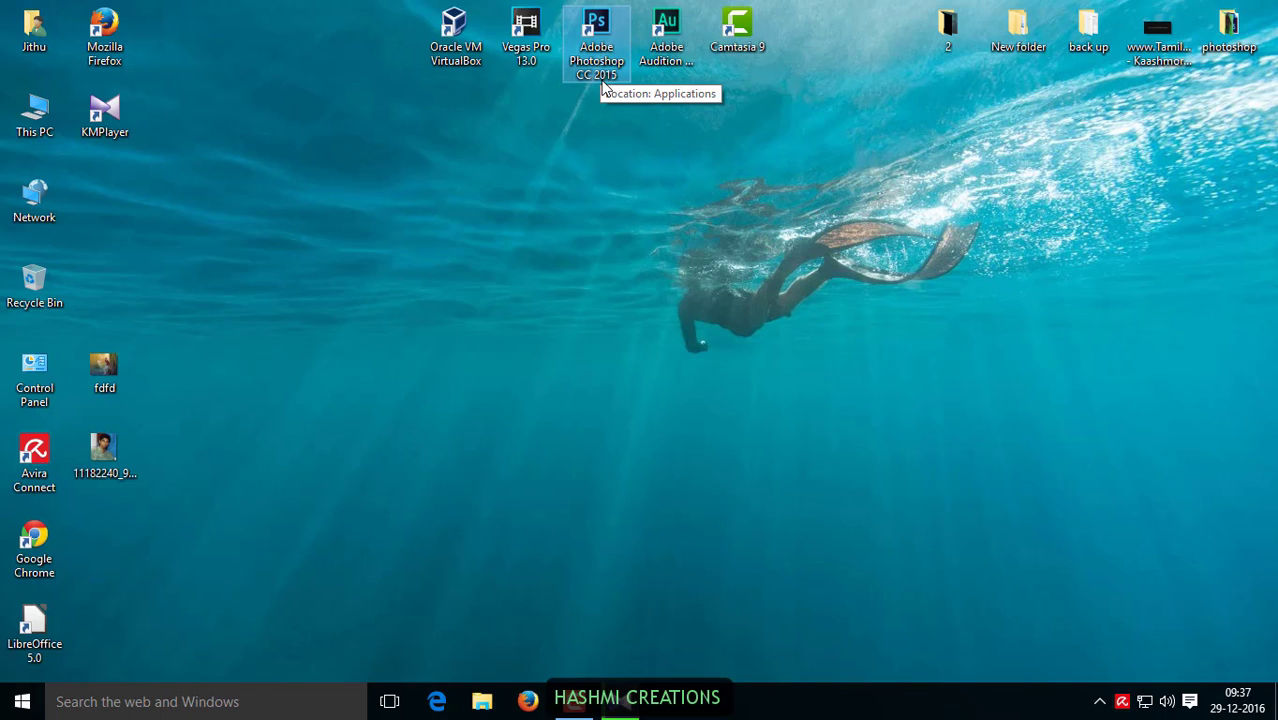
{"action": "double_click", "coordinate": [603, 80]}
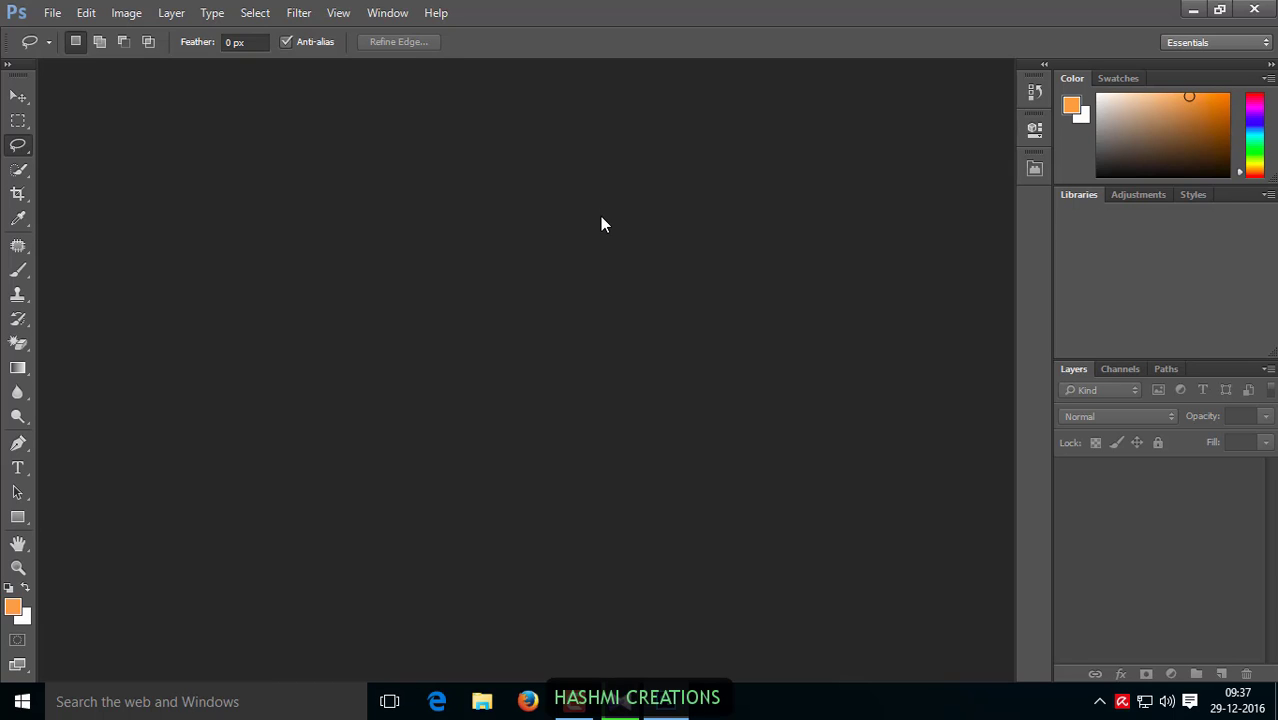
Step: Open underwater-802092_1920.jpg from the Desktop folder 2
{"action": "left_click", "coordinate": [58, 20]}
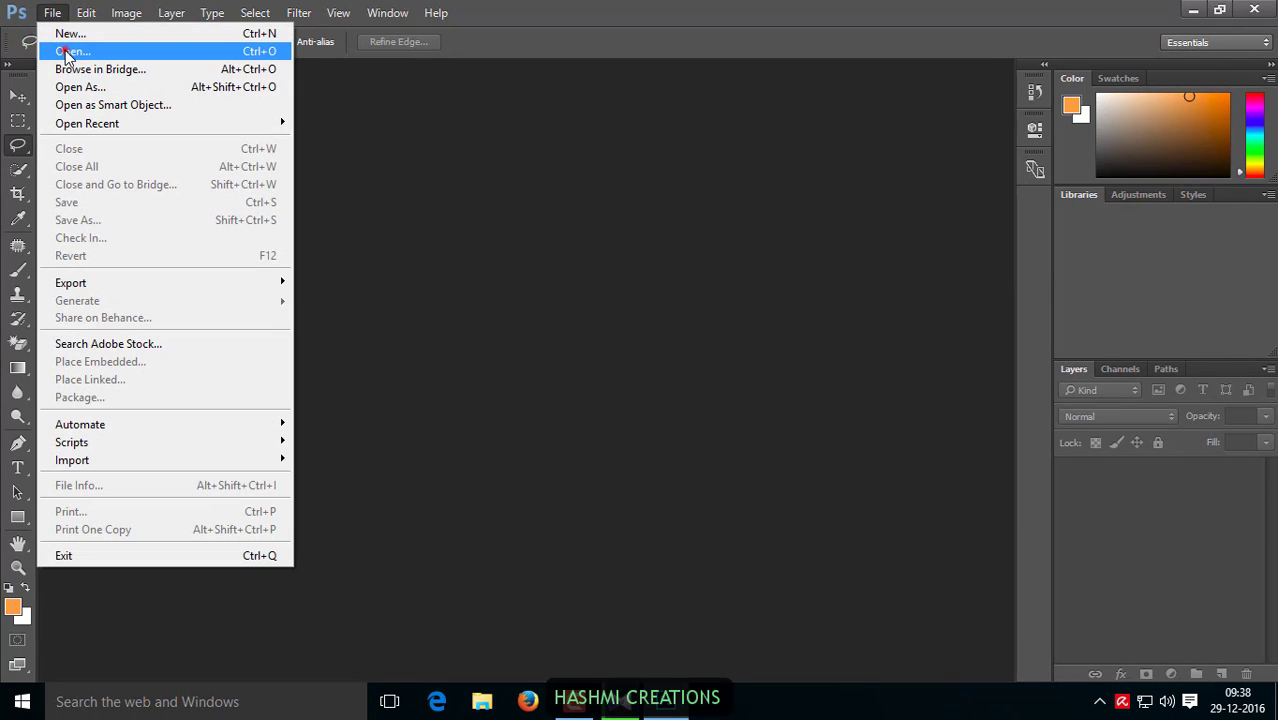
{"action": "left_click", "coordinate": [63, 50]}
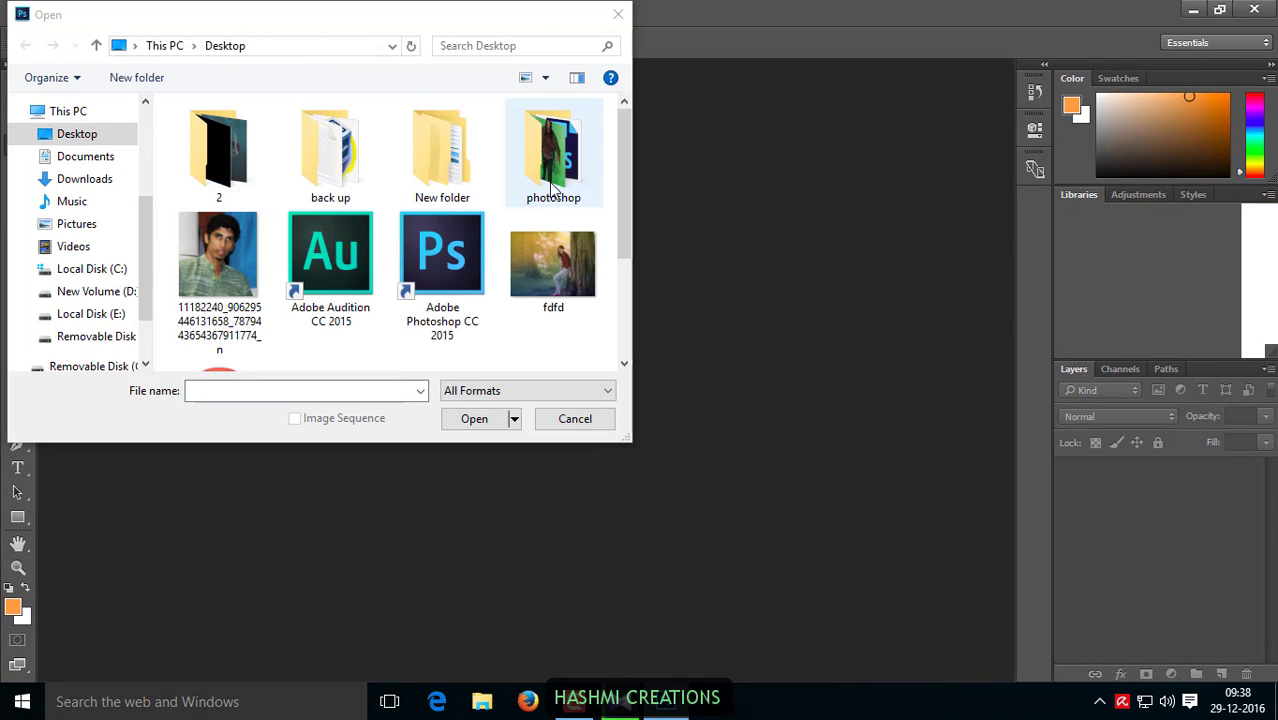
{"action": "double_click", "coordinate": [228, 172]}
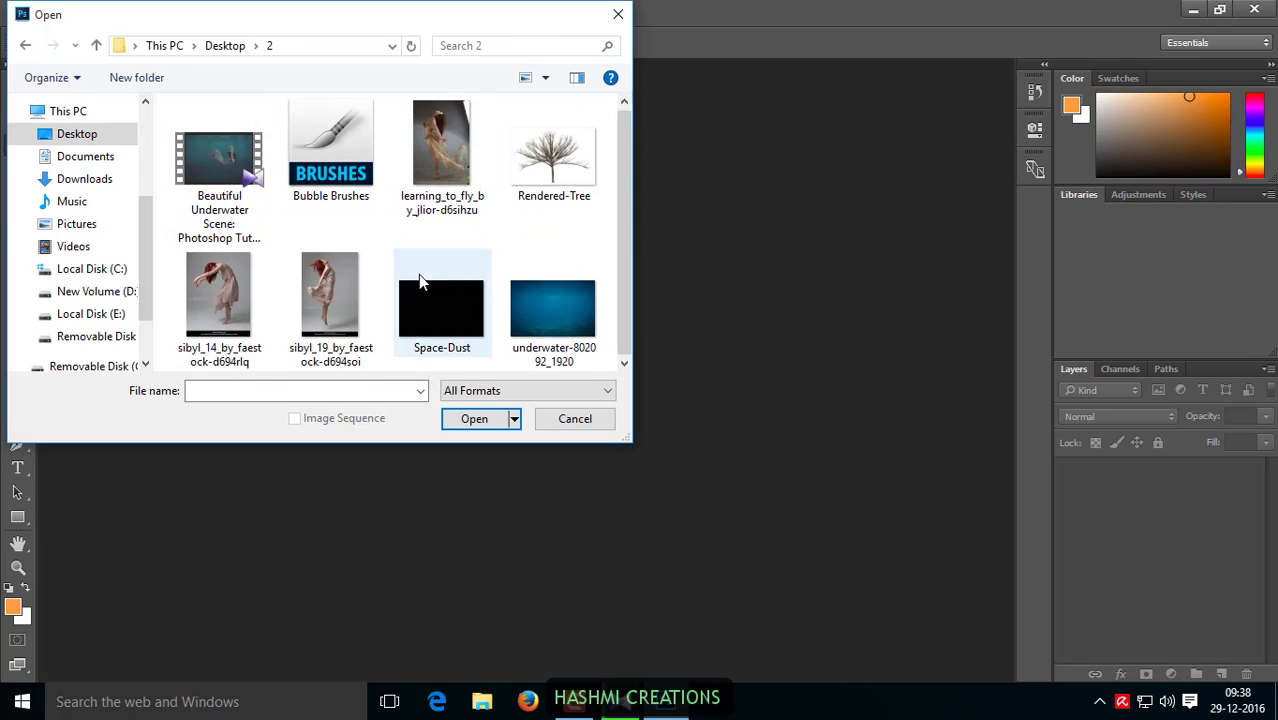
{"action": "double_click", "coordinate": [567, 300]}
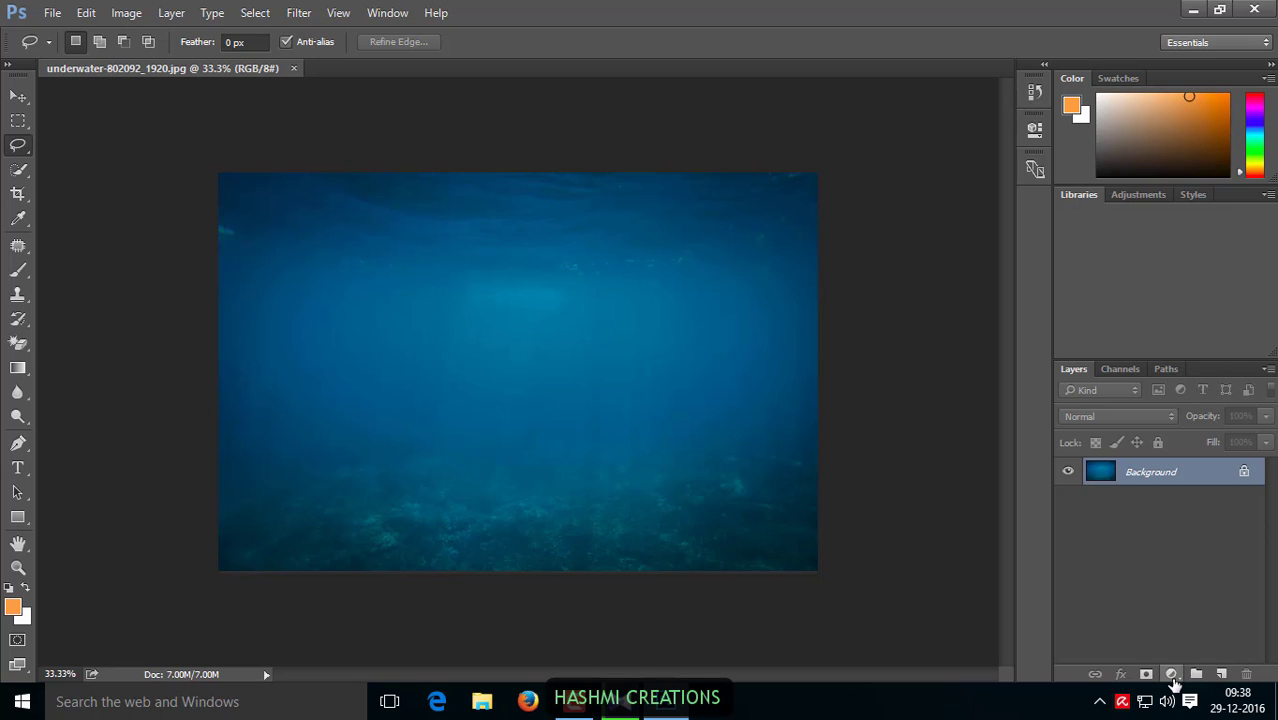
Step: Add a Color Balance adjustment layer with midtones set to +100, +32 and +20
{"action": "left_click", "coordinate": [1172, 675]}
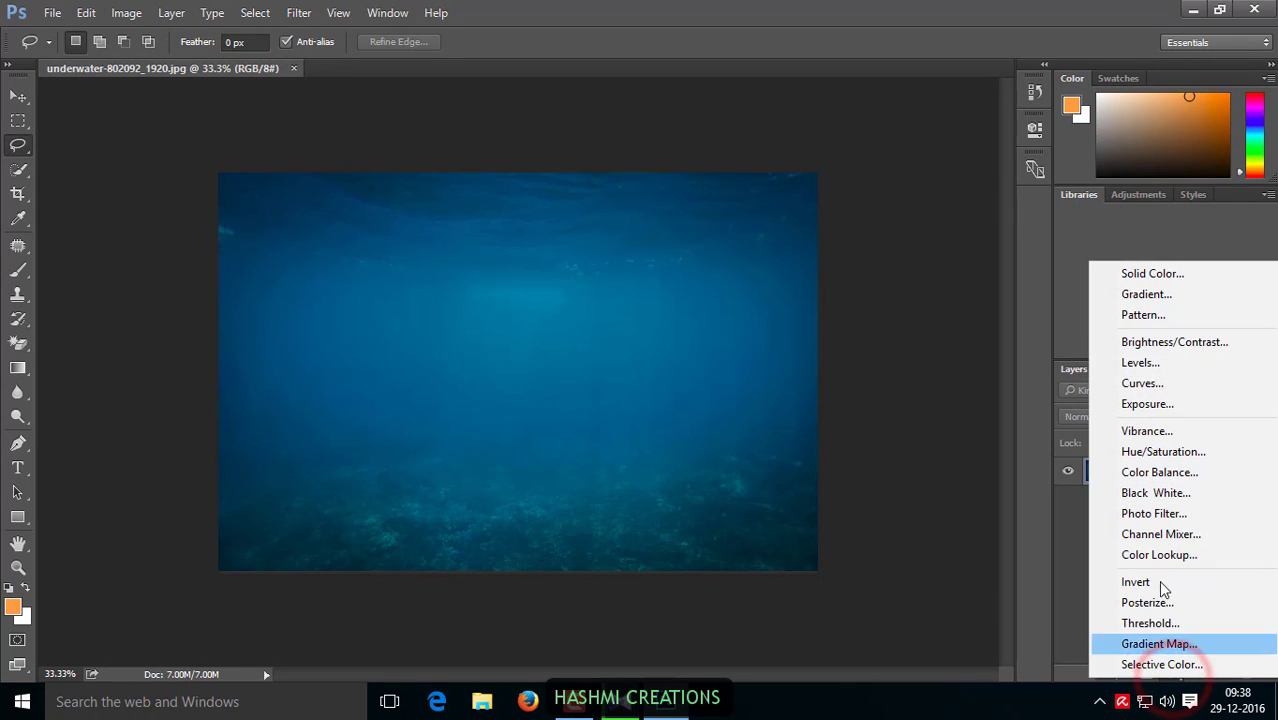
{"action": "left_click", "coordinate": [1147, 474]}
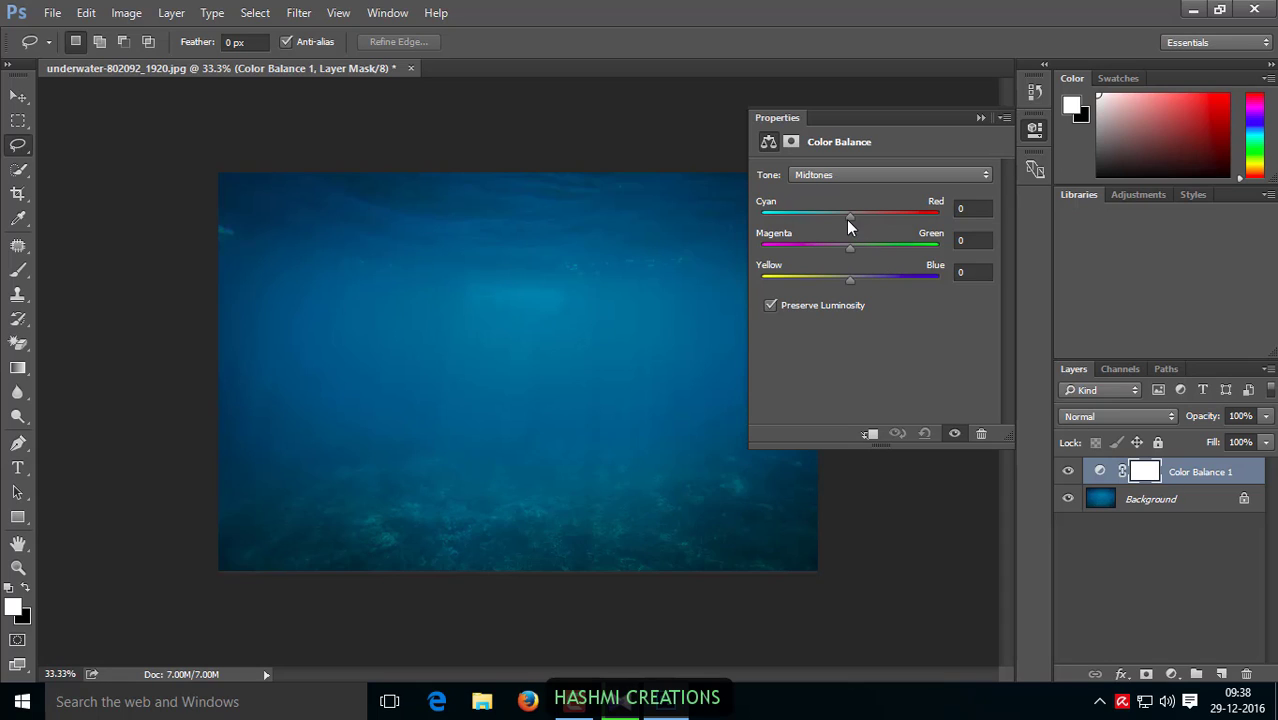
{"action": "left_click_drag", "start_coordinate": [849, 216], "coordinate": [944, 225]}
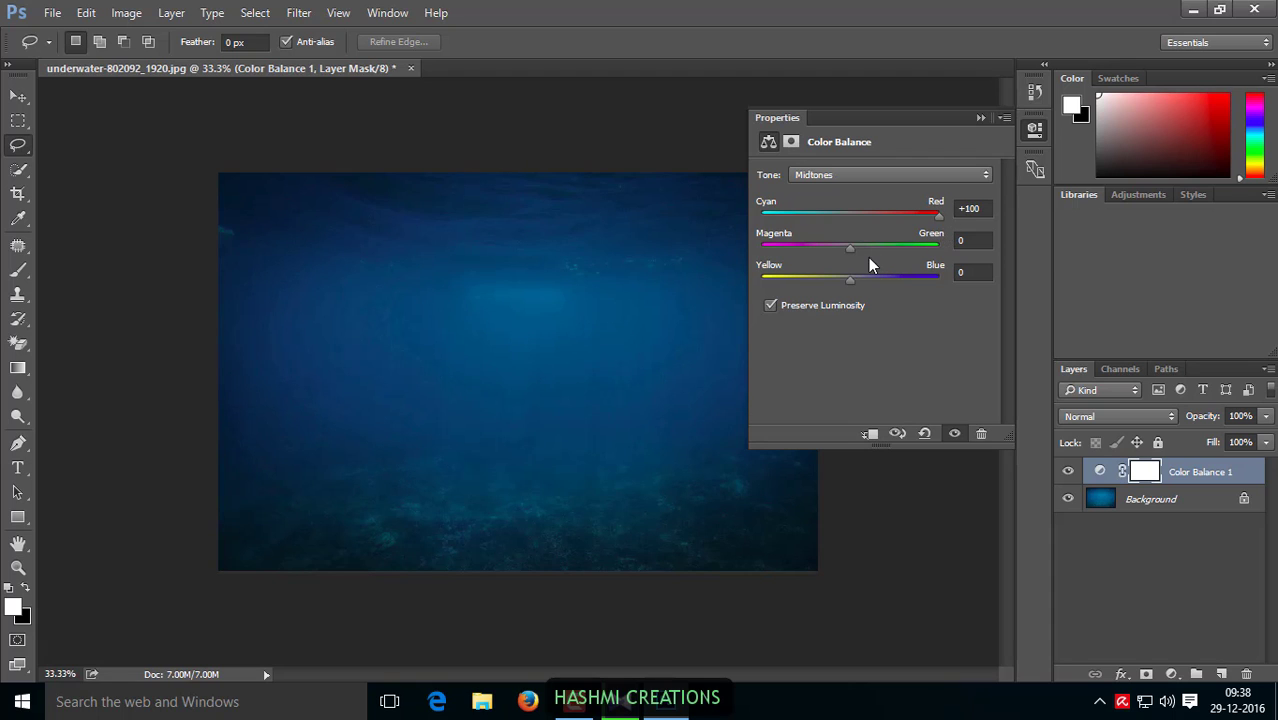
{"action": "left_click_drag", "start_coordinate": [849, 258], "coordinate": [880, 258]}
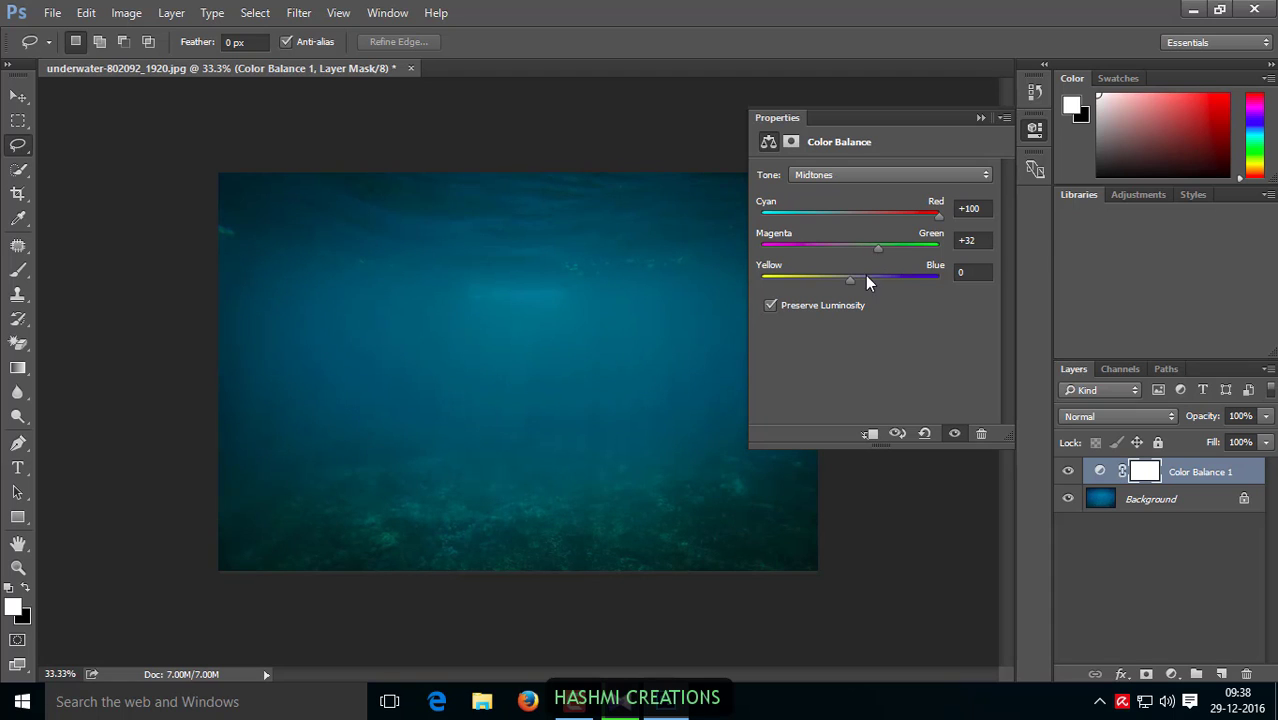
{"action": "mouse_move", "coordinate": [852, 287]}
{"action": "left_mouse_down"}
{"action": "mouse_move", "coordinate": [865, 288]}
{"action": "mouse_move", "coordinate": [832, 280]}
{"action": "mouse_move", "coordinate": [886, 290]}
{"action": "mouse_move", "coordinate": [872, 279]}
{"action": "left_mouse_up"}
{"action": "left_click", "coordinate": [978, 120]}
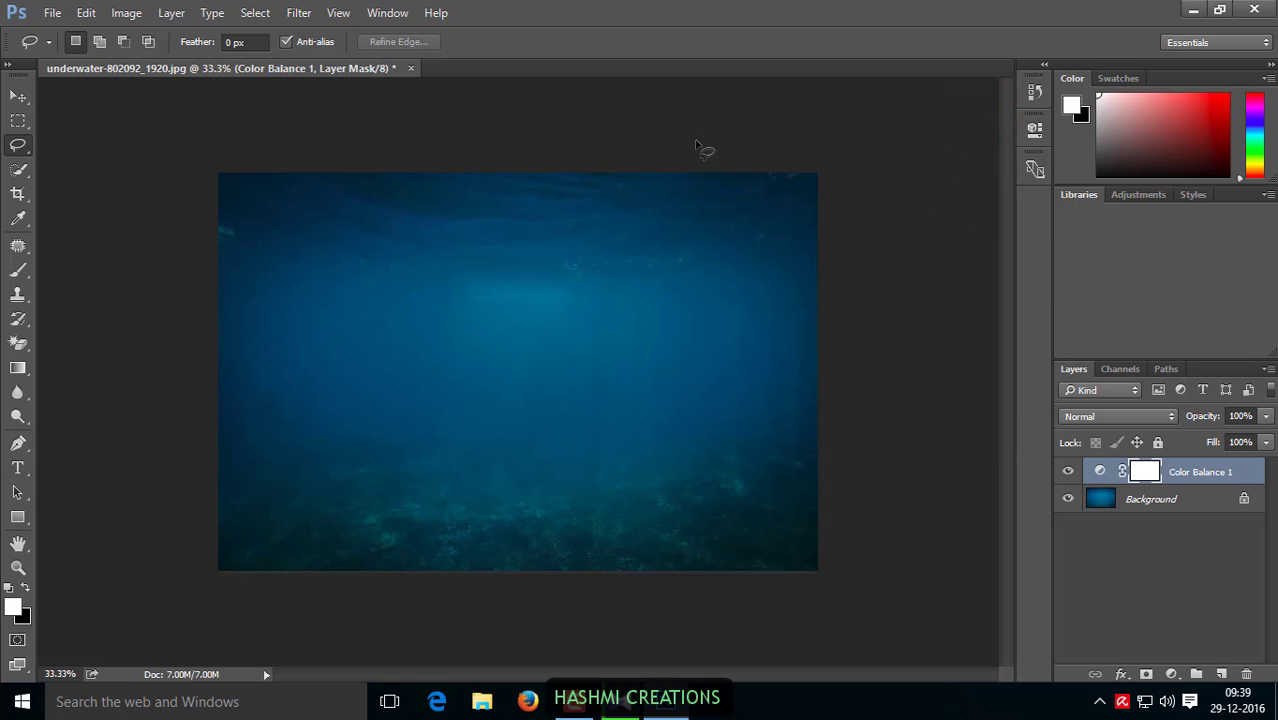
Step: Open the dancer photo learning_to_fly_by_jlior-d6sihzu.jpg from folder 2
{"action": "left_click", "coordinate": [52, 13]}
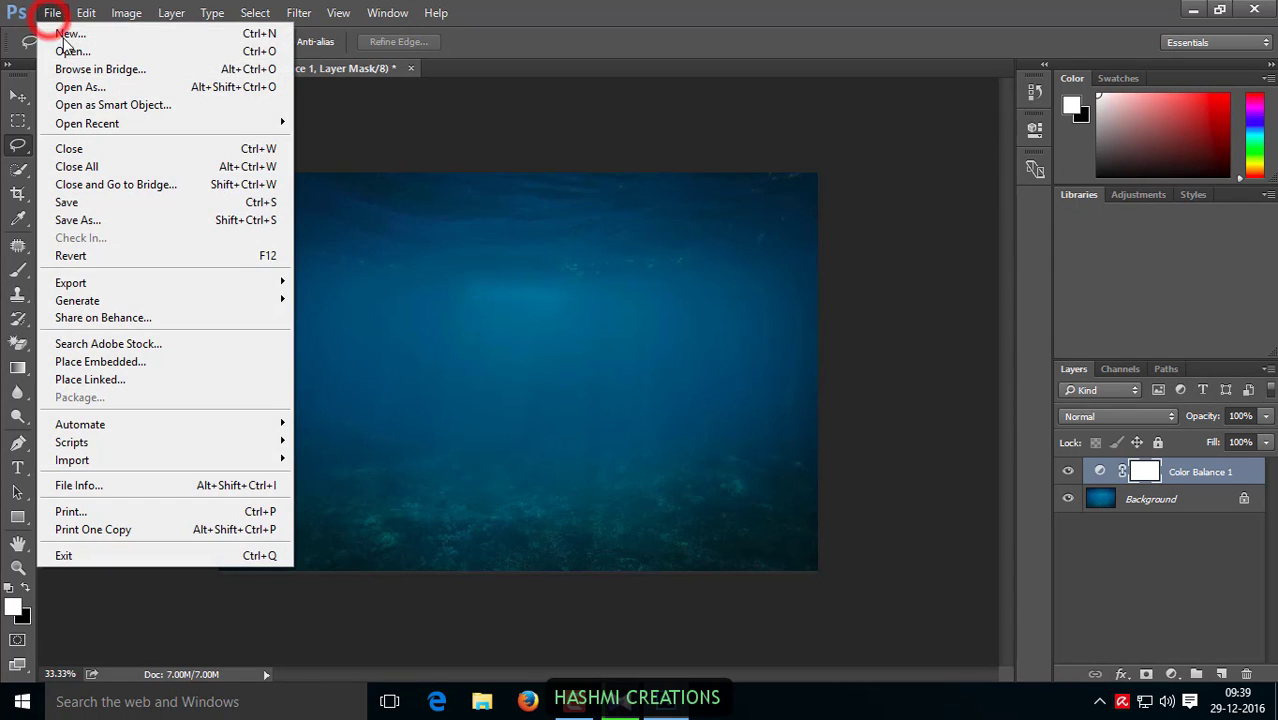
{"action": "left_click", "coordinate": [70, 51]}
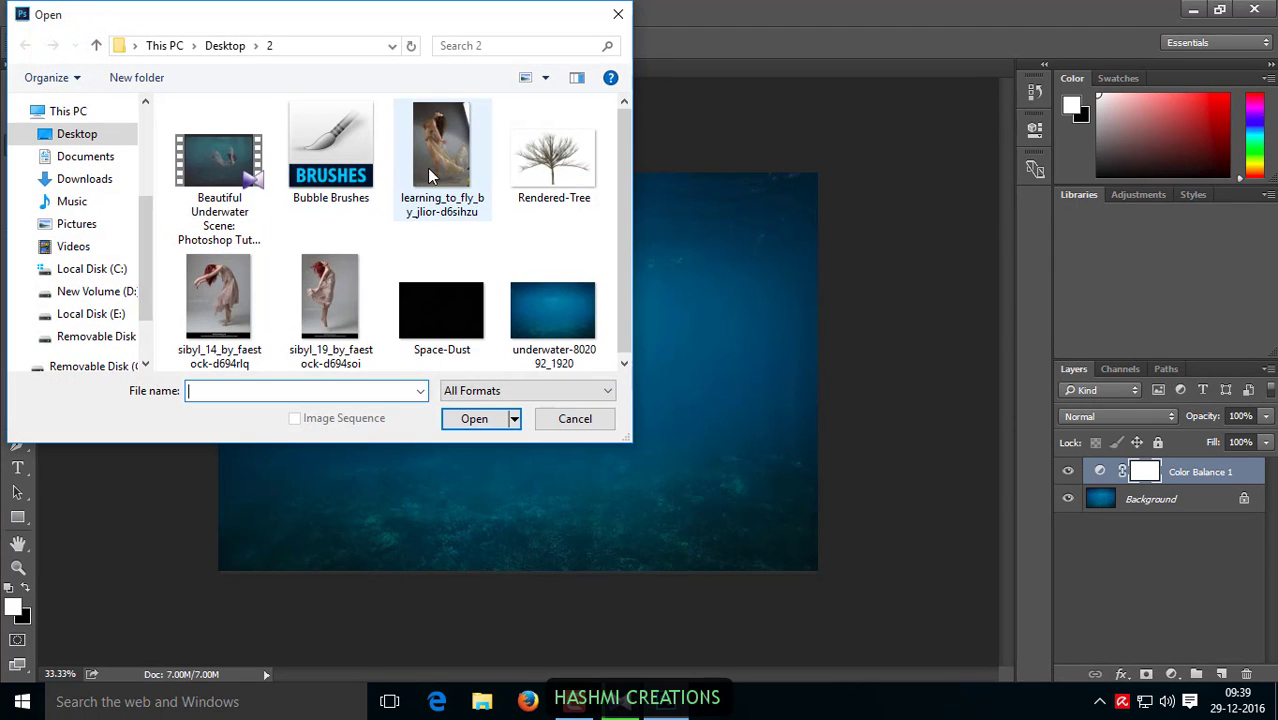
{"action": "double_click", "coordinate": [431, 160]}
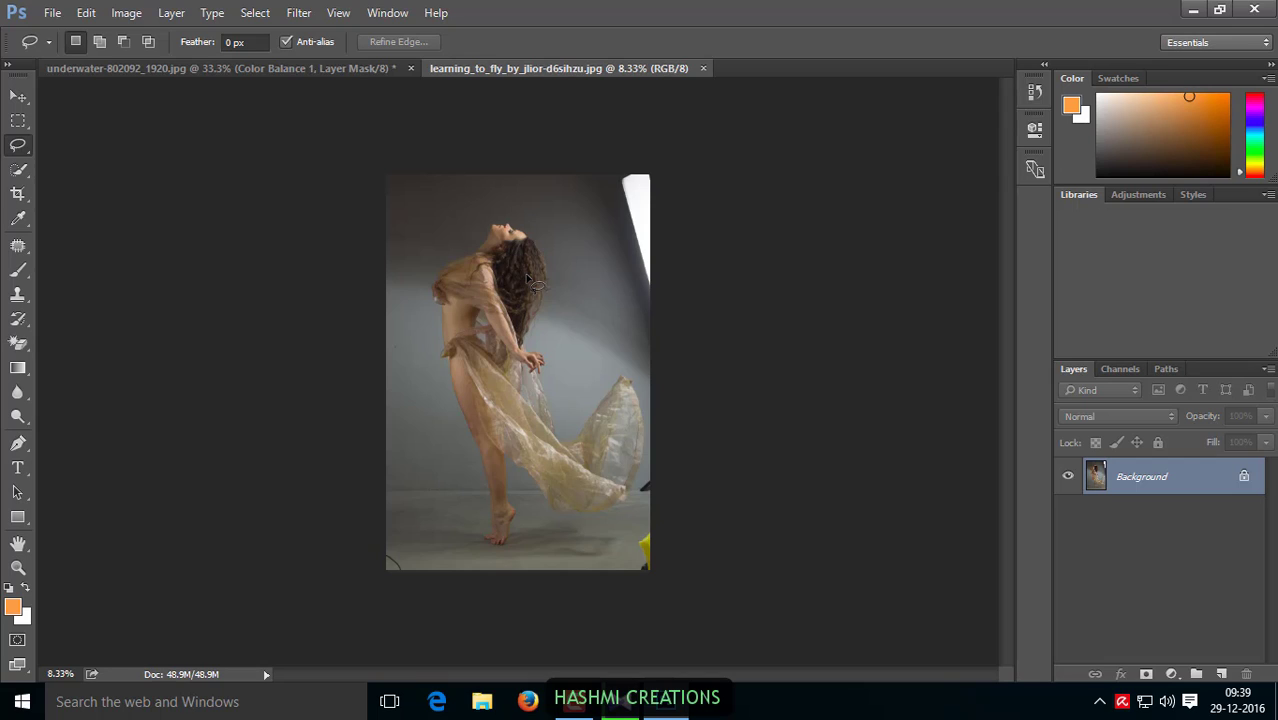
{"action": "key", "text": "z"}
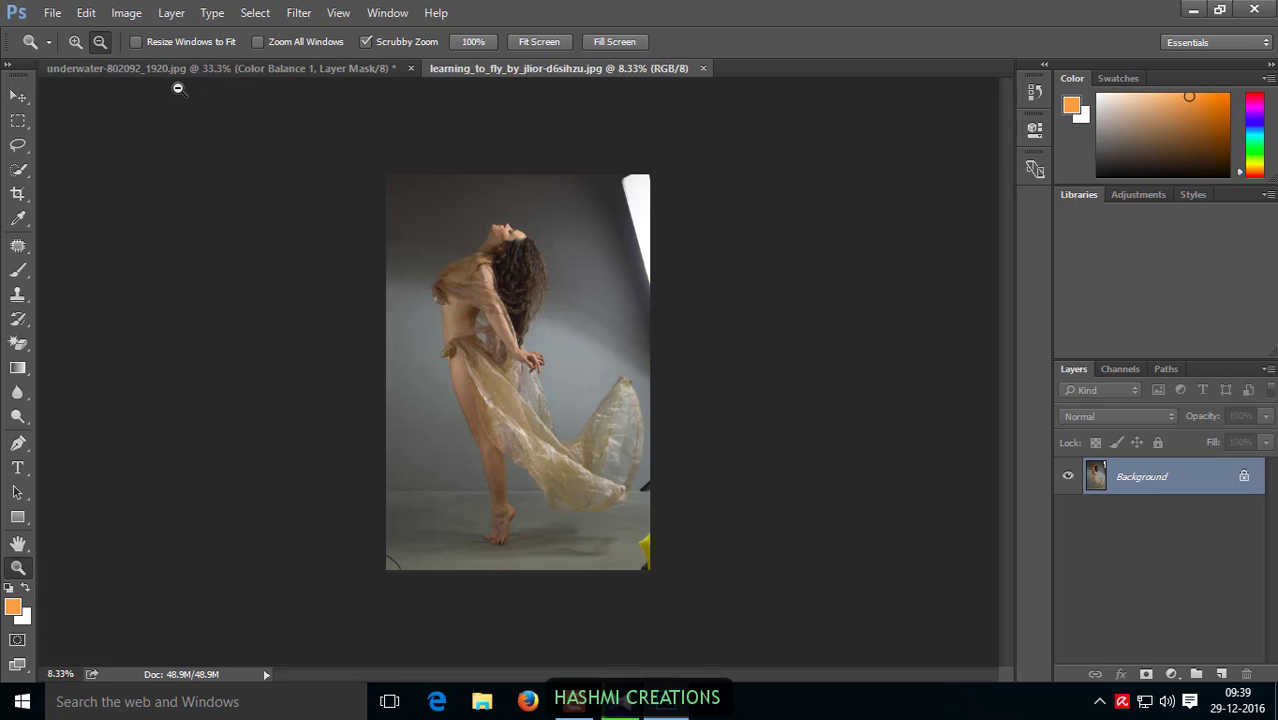
Step: Zoom the dancer photo to 50% and frame her head, neck and hair
{"action": "left_click", "coordinate": [76, 41]}
{"action": "left_click", "coordinate": [452, 254]}
{"action": "left_click", "coordinate": [582, 280]}
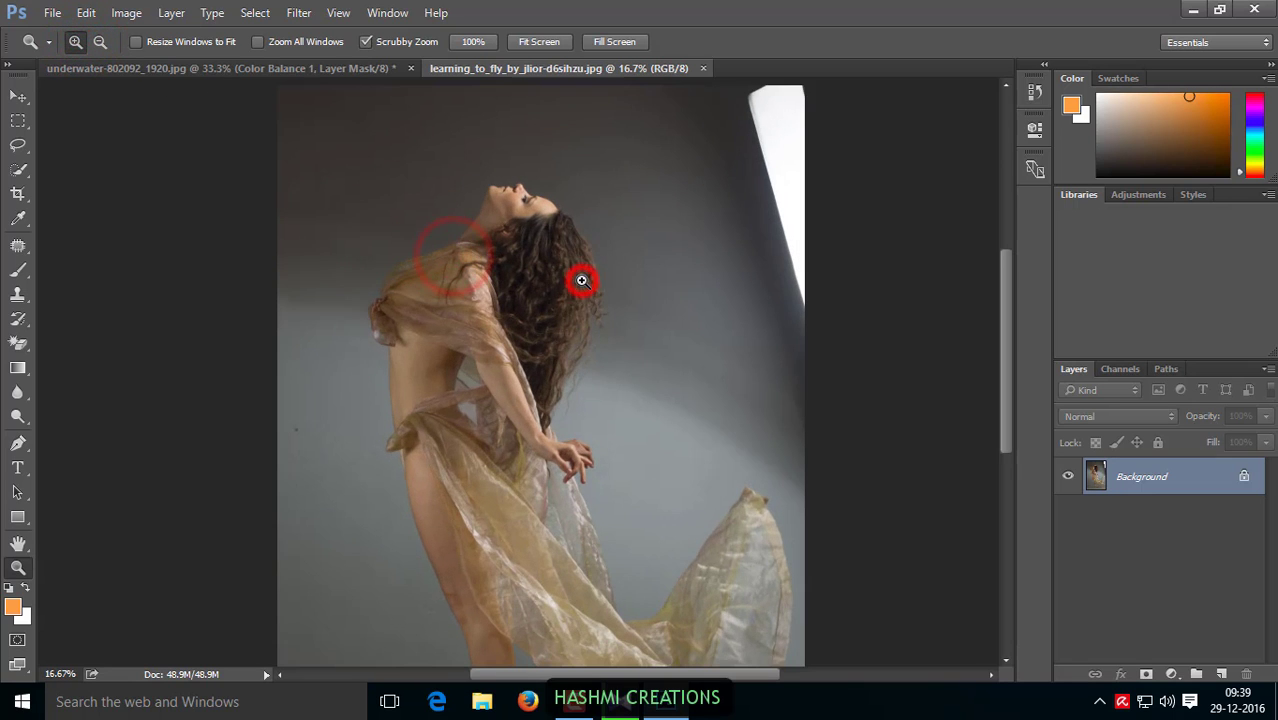
{"action": "scroll", "coordinate": [582, 280], "scroll_direction": "down", "scroll_amount": 1}
{"action": "scroll", "coordinate": [581, 280], "scroll_direction": "up", "scroll_amount": 2}
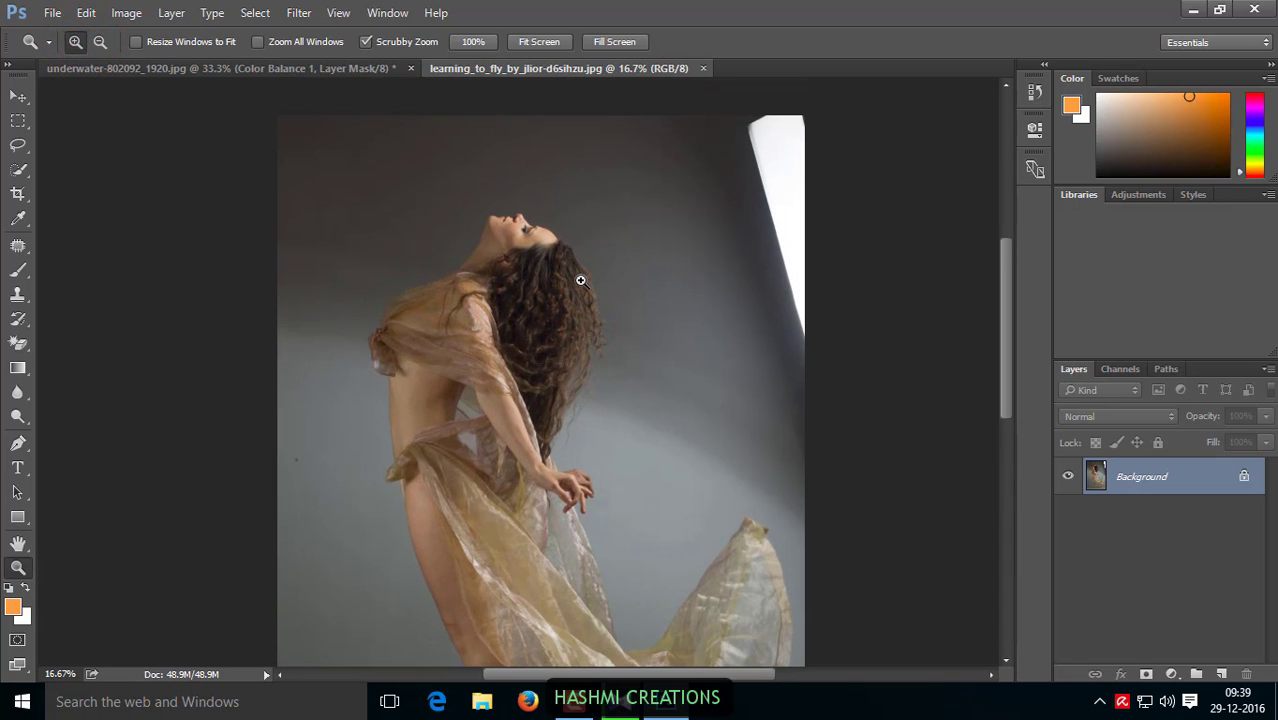
{"action": "left_click", "coordinate": [580, 280]}
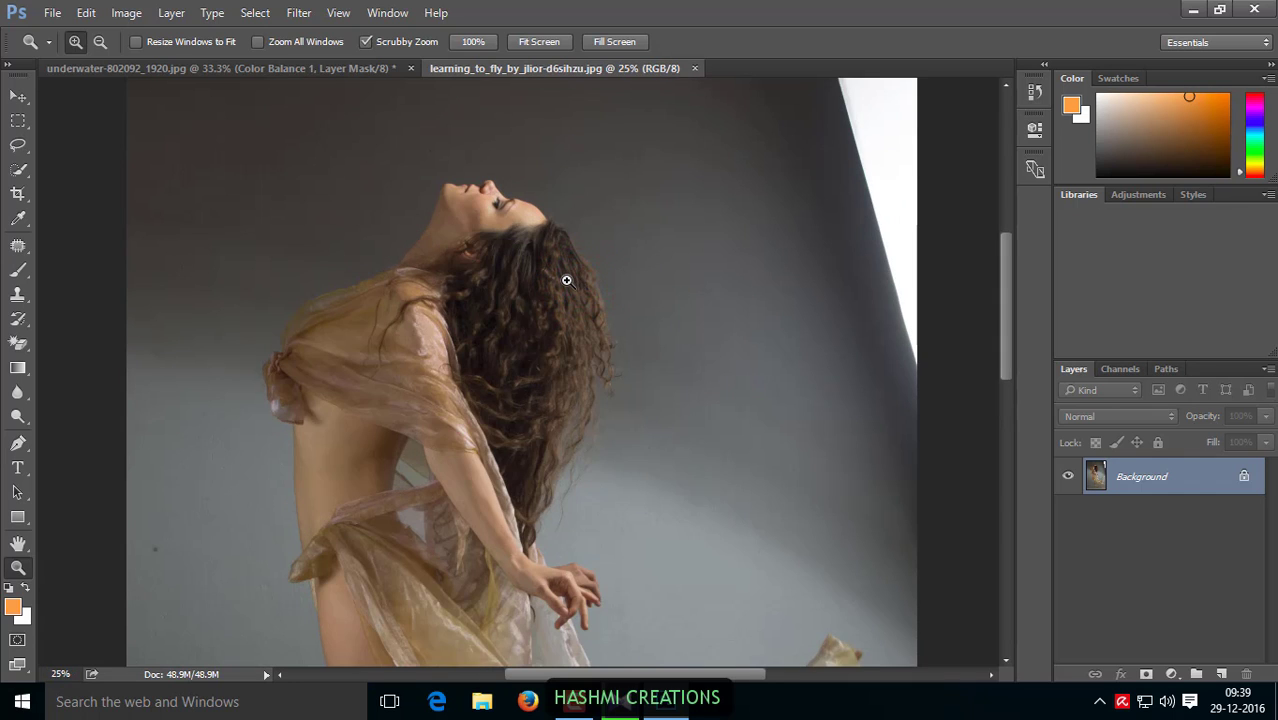
{"action": "left_click", "coordinate": [566, 280]}
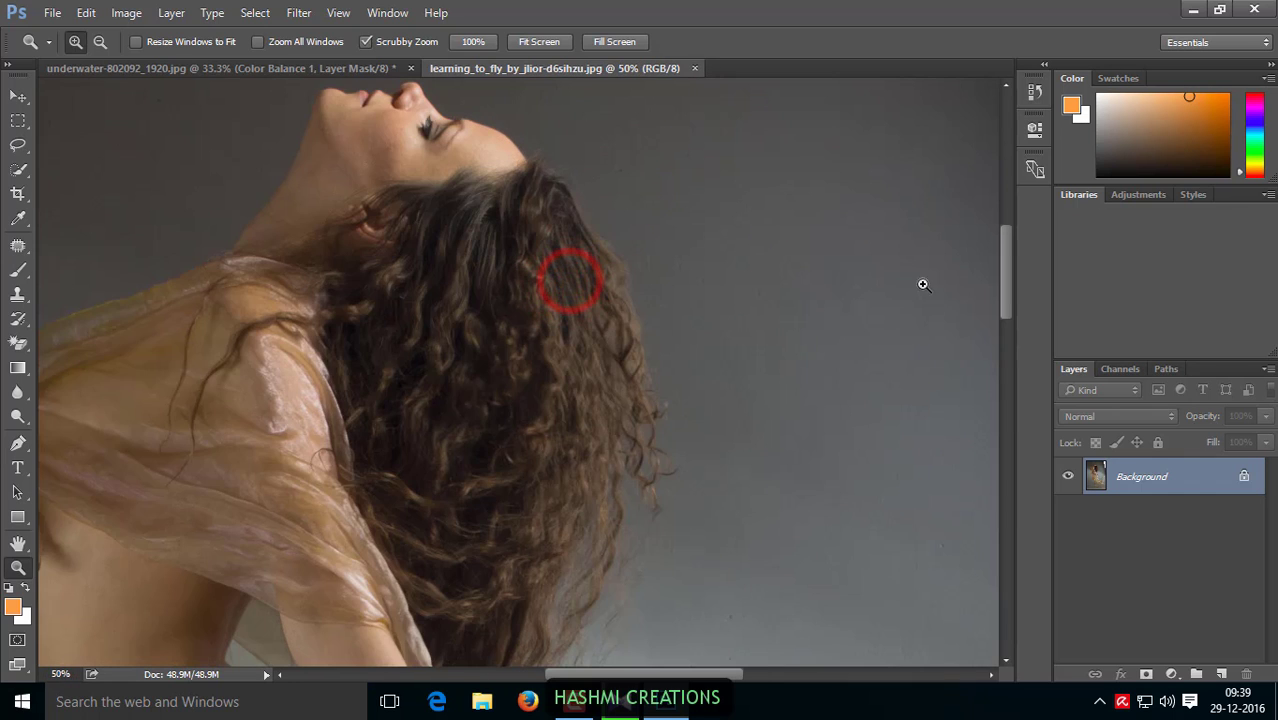
{"action": "left_click_drag", "start_coordinate": [999, 282], "coordinate": [1000, 254]}
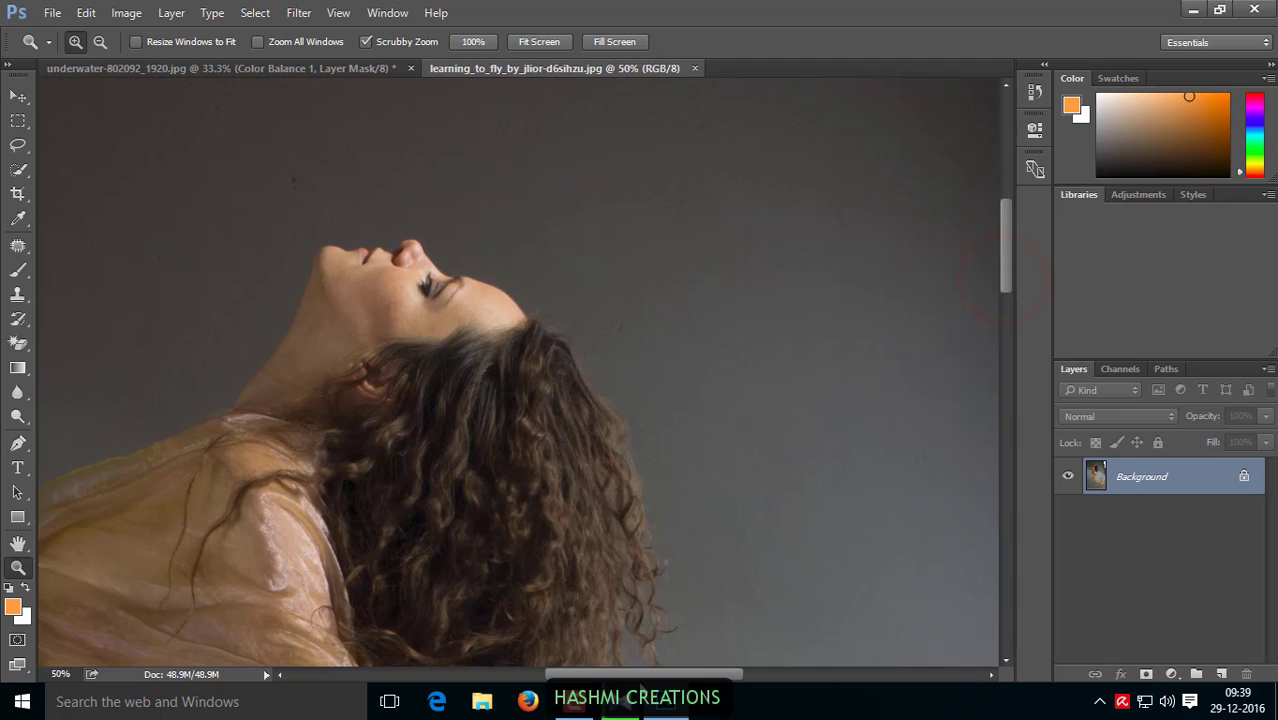
{"action": "left_click_drag", "start_coordinate": [637, 678], "coordinate": [586, 678]}
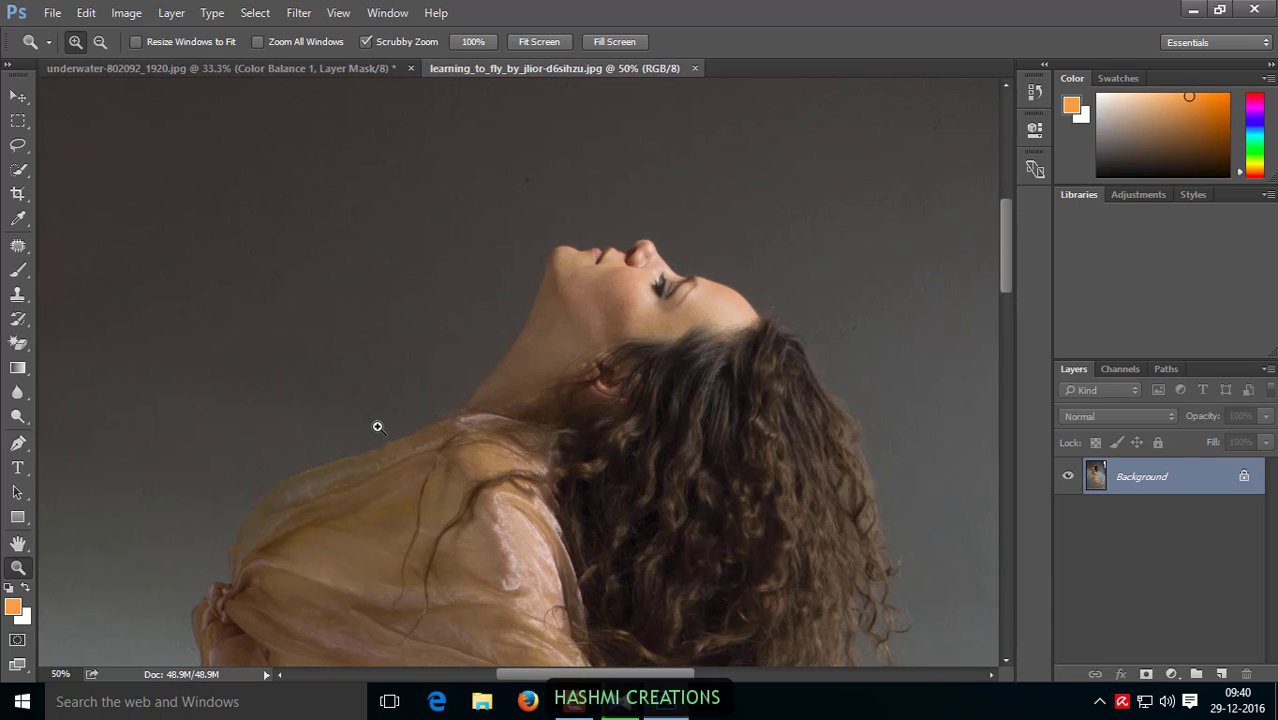
{"action": "key", "text": "p"}
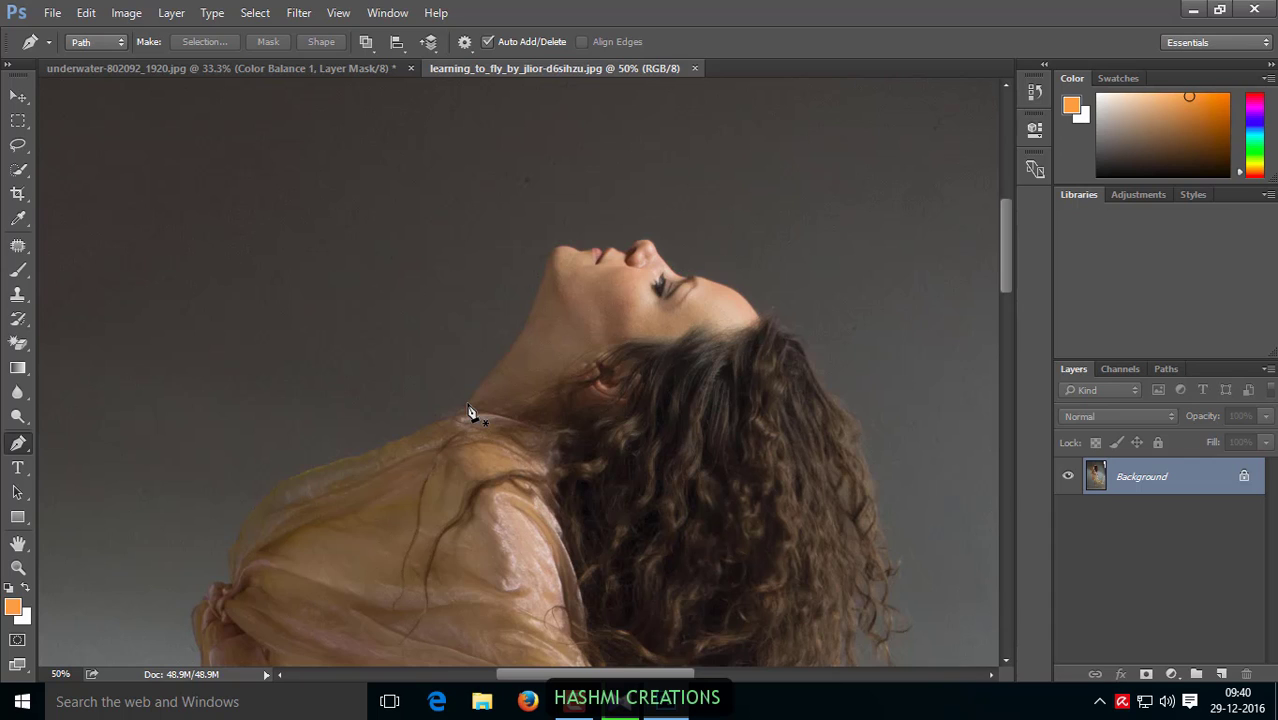
Step: Start the pen path at the neck and trace up past the chin along the lips
{"action": "left_click", "coordinate": [467, 403]}
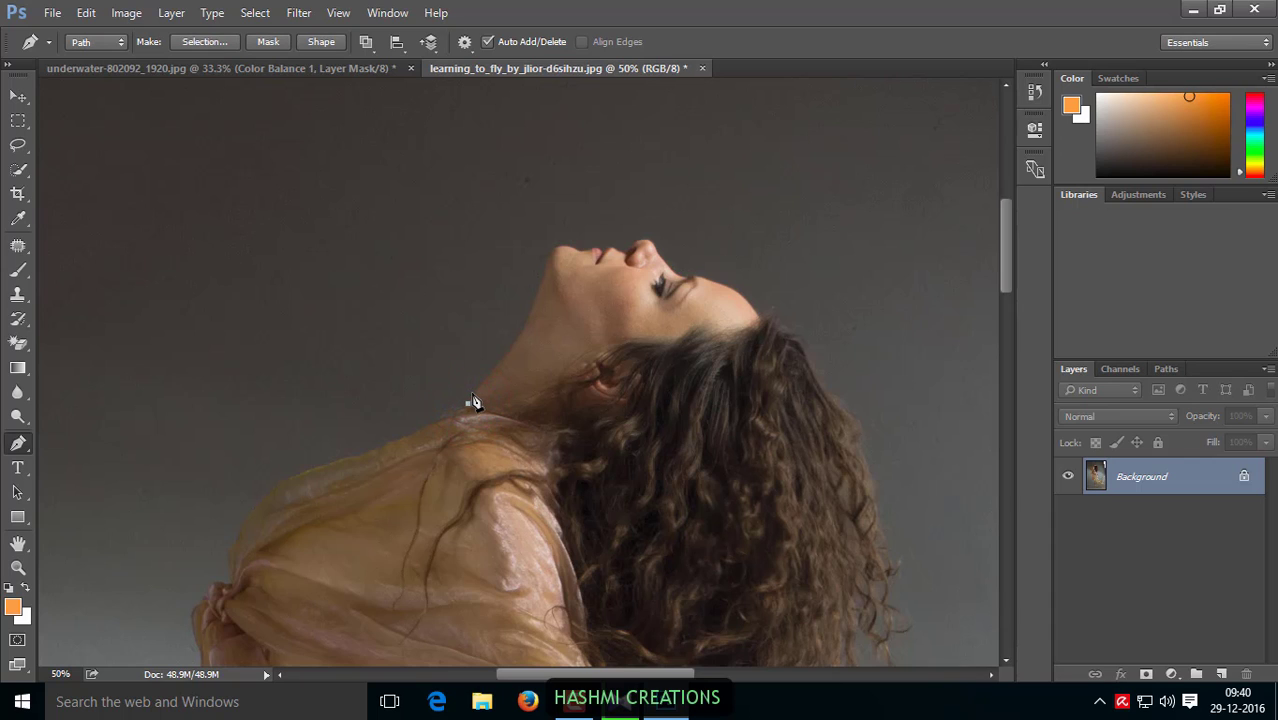
{"action": "left_click", "coordinate": [472, 395]}
{"action": "left_click", "coordinate": [488, 377]}
{"action": "left_click", "coordinate": [503, 353]}
{"action": "left_click", "coordinate": [519, 327]}
{"action": "left_click", "coordinate": [536, 291]}
{"action": "left_click", "coordinate": [543, 273]}
{"action": "left_click", "coordinate": [550, 247]}
{"action": "left_click", "coordinate": [560, 244]}
{"action": "left_click", "coordinate": [591, 247]}
{"action": "left_click", "coordinate": [603, 249]}
{"action": "left_click", "coordinate": [611, 246]}
{"action": "left_click", "coordinate": [630, 242]}
Step: Continue the path at 100% zoom over the forehead and the top of the head
{"action": "key", "text": "ctrl+plus"}
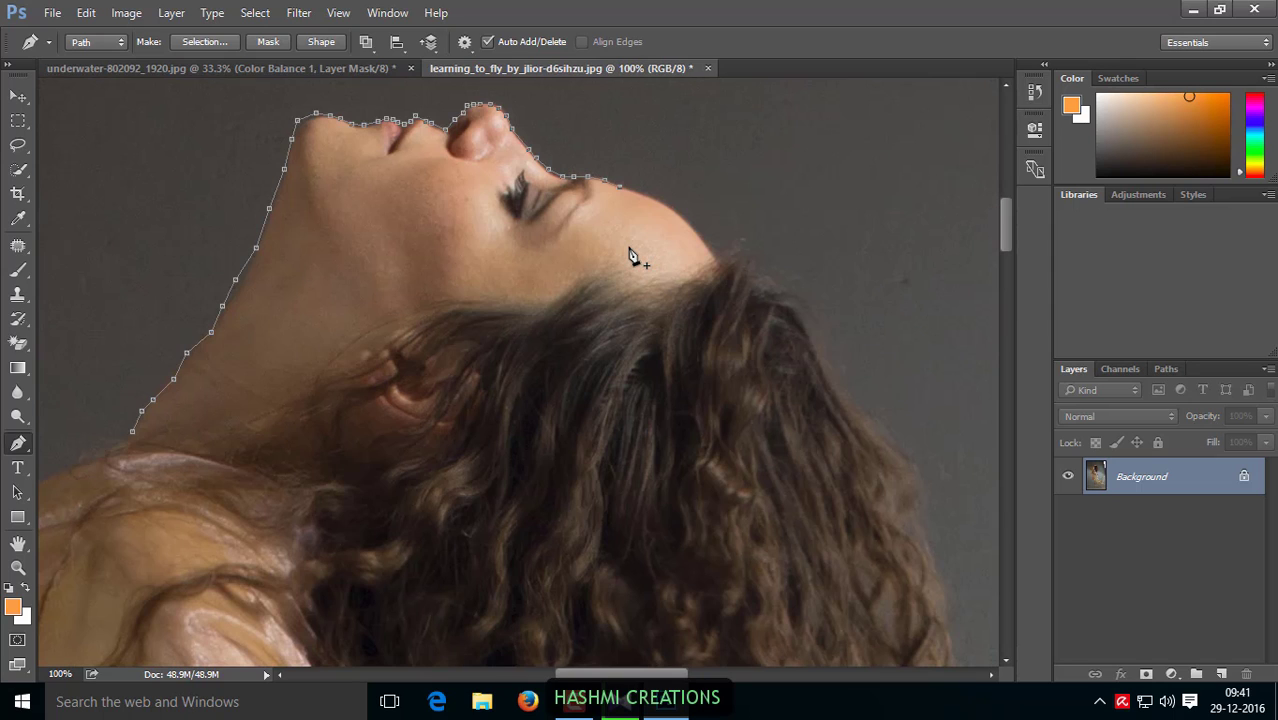
{"action": "left_click", "coordinate": [632, 193]}
{"action": "left_click", "coordinate": [646, 198]}
{"action": "left_click", "coordinate": [674, 204]}
{"action": "left_click", "coordinate": [693, 229]}
{"action": "left_click", "coordinate": [711, 245]}
{"action": "left_click", "coordinate": [729, 237]}
{"action": "left_click", "coordinate": [770, 261]}
{"action": "left_click_drag", "start_coordinate": [1007, 229], "coordinate": [1018, 282]}
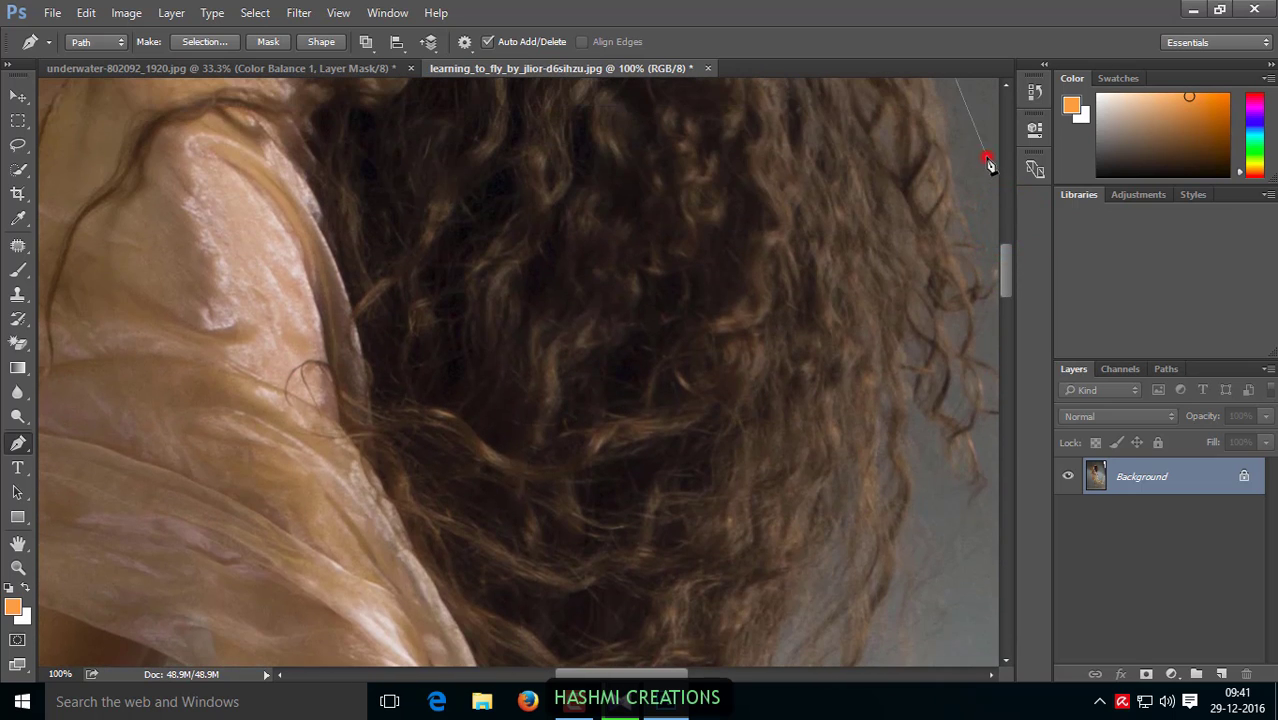
{"action": "left_click_drag", "start_coordinate": [675, 675], "coordinate": [713, 675]}
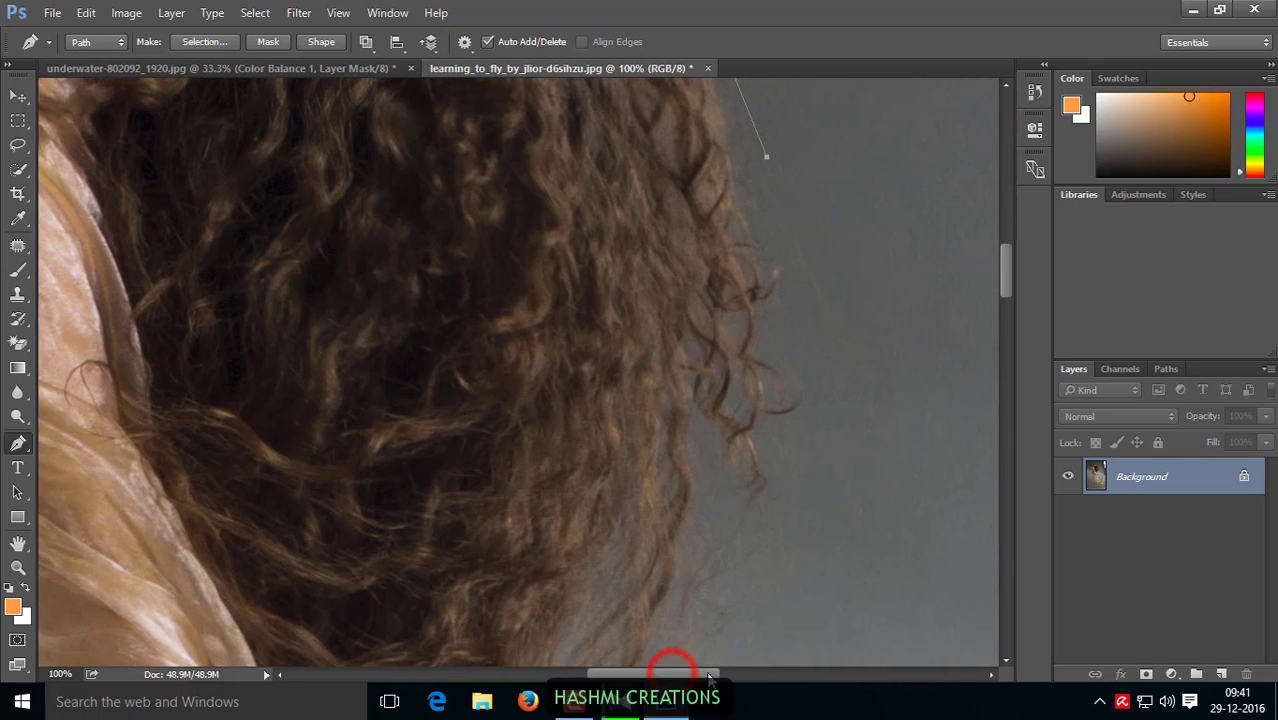
Step: Trace the path down the outer hair edge to the hair ends
{"action": "left_click", "coordinate": [774, 294]}
{"action": "left_click", "coordinate": [770, 374]}
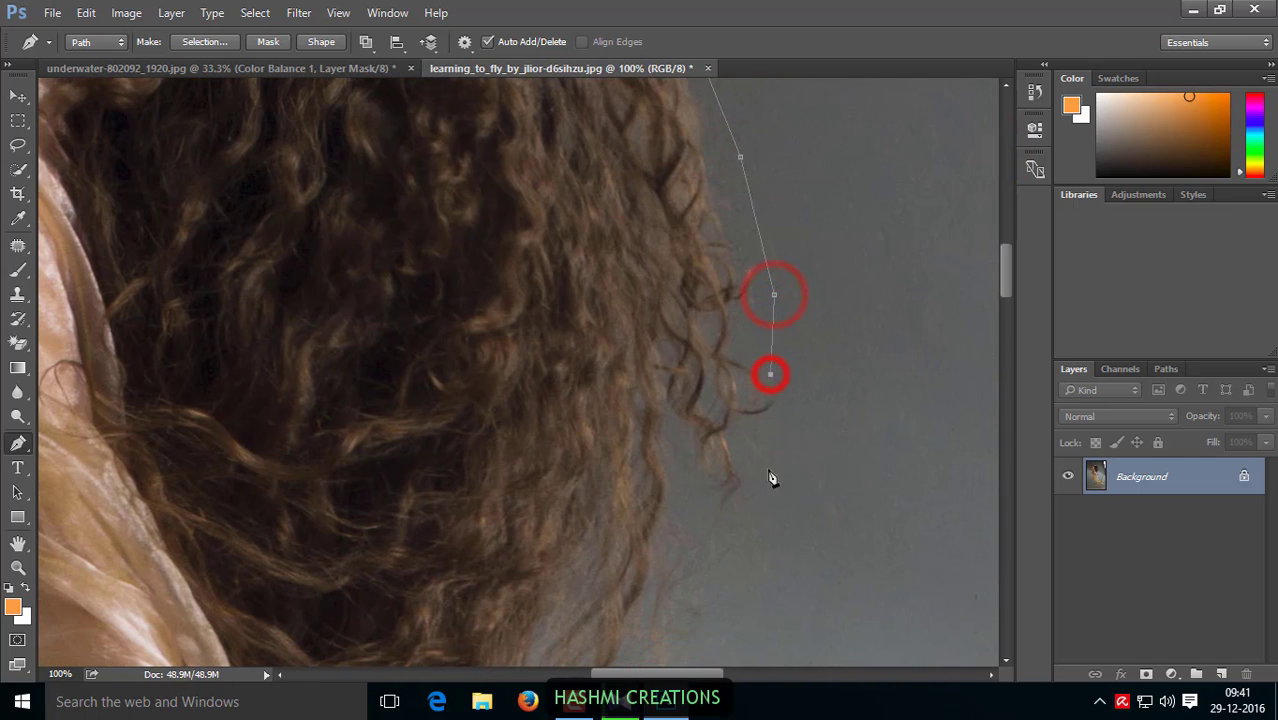
{"action": "left_click", "coordinate": [763, 471]}
{"action": "left_click", "coordinate": [729, 556]}
{"action": "scroll", "coordinate": [729, 558], "scroll_direction": "down", "scroll_amount": 3}
{"action": "left_click", "coordinate": [715, 548]}
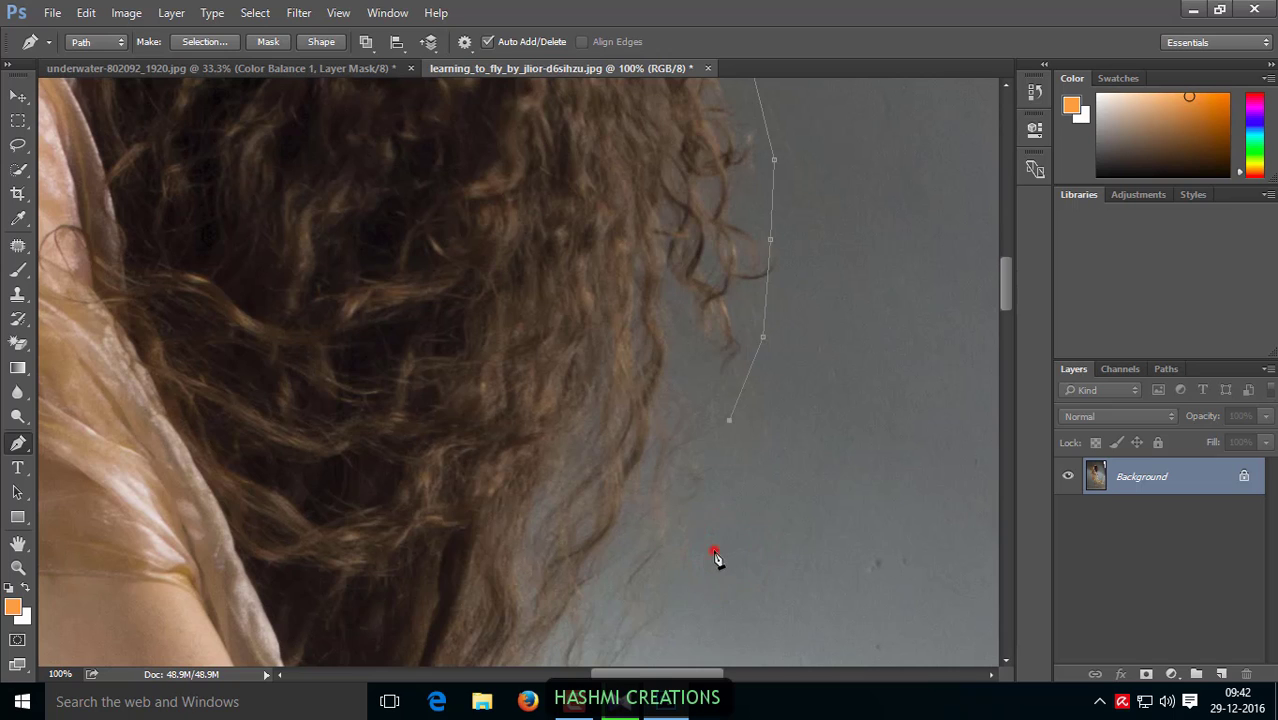
{"action": "left_click", "coordinate": [677, 604]}
{"action": "scroll", "coordinate": [683, 585], "scroll_direction": "down", "scroll_amount": 2}
{"action": "left_click", "coordinate": [636, 582]}
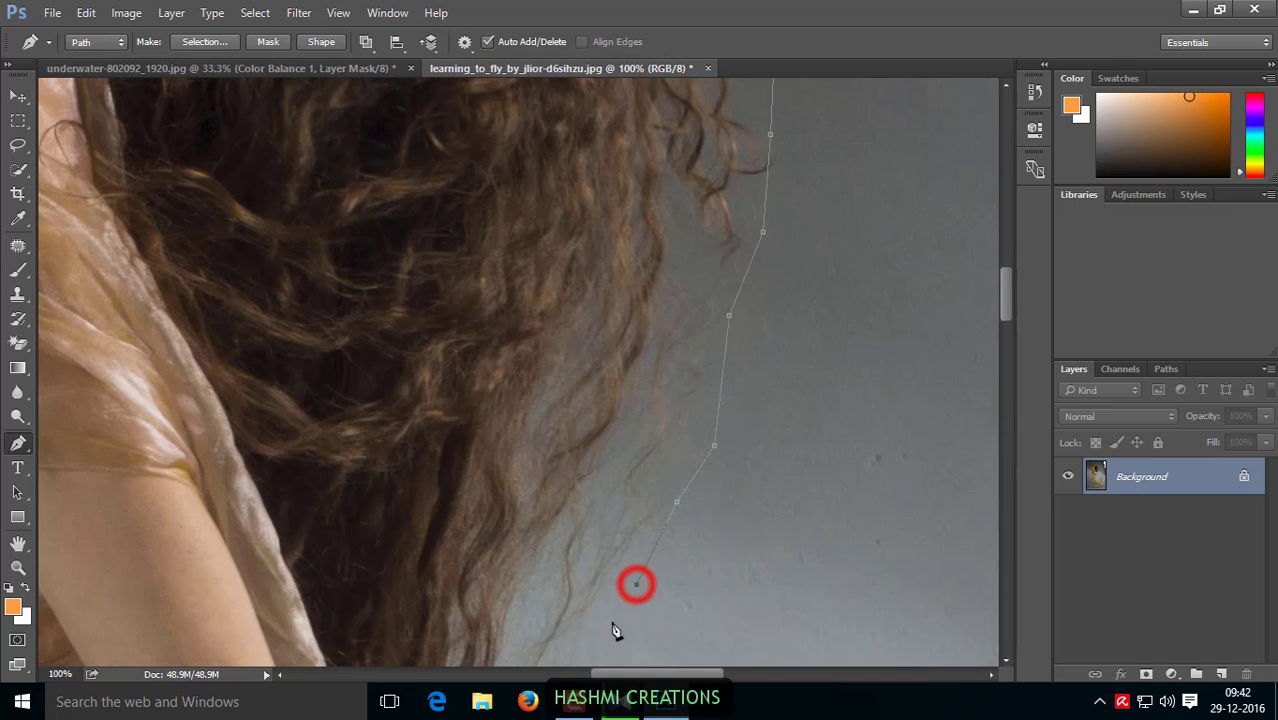
{"action": "scroll", "coordinate": [613, 610], "scroll_direction": "down", "scroll_amount": 1}
{"action": "left_click", "coordinate": [597, 557]}
{"action": "scroll", "coordinate": [598, 560], "scroll_direction": "down", "scroll_amount": 1}
Step: Continue the path along the lower hair strands down to the arm
{"action": "left_click", "coordinate": [558, 551]}
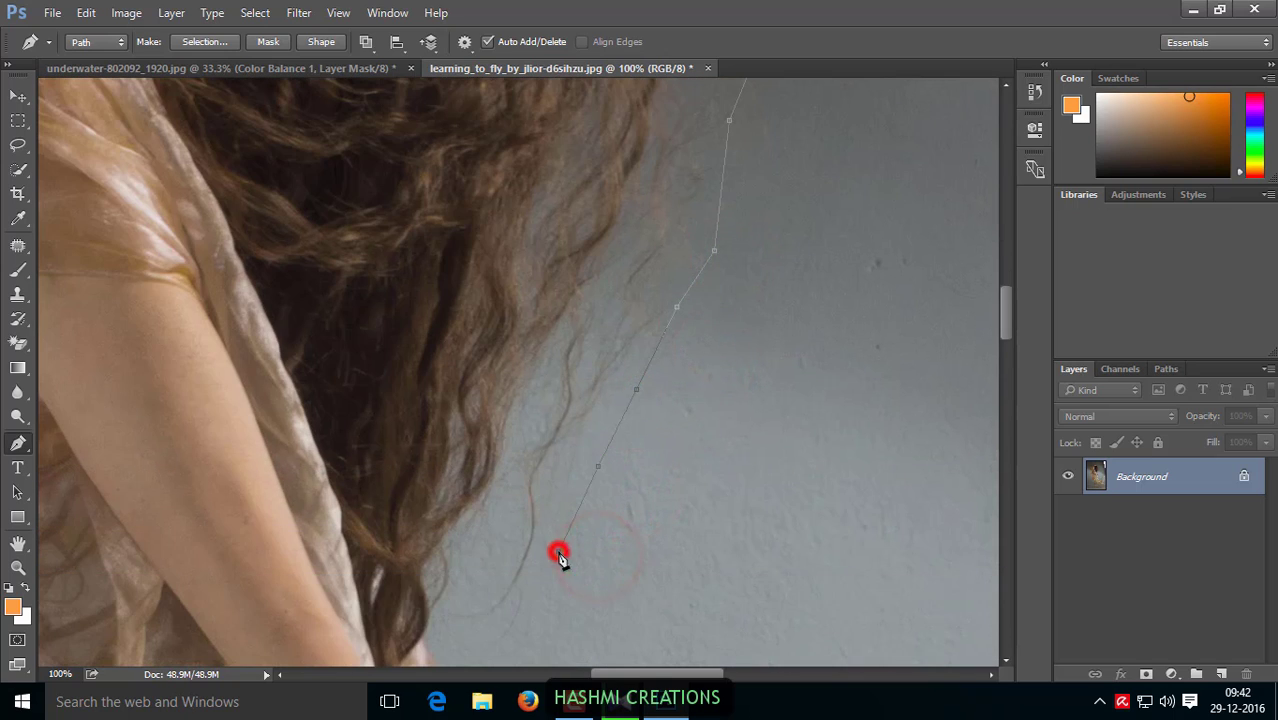
{"action": "left_click", "coordinate": [520, 614]}
{"action": "left_click", "coordinate": [490, 639]}
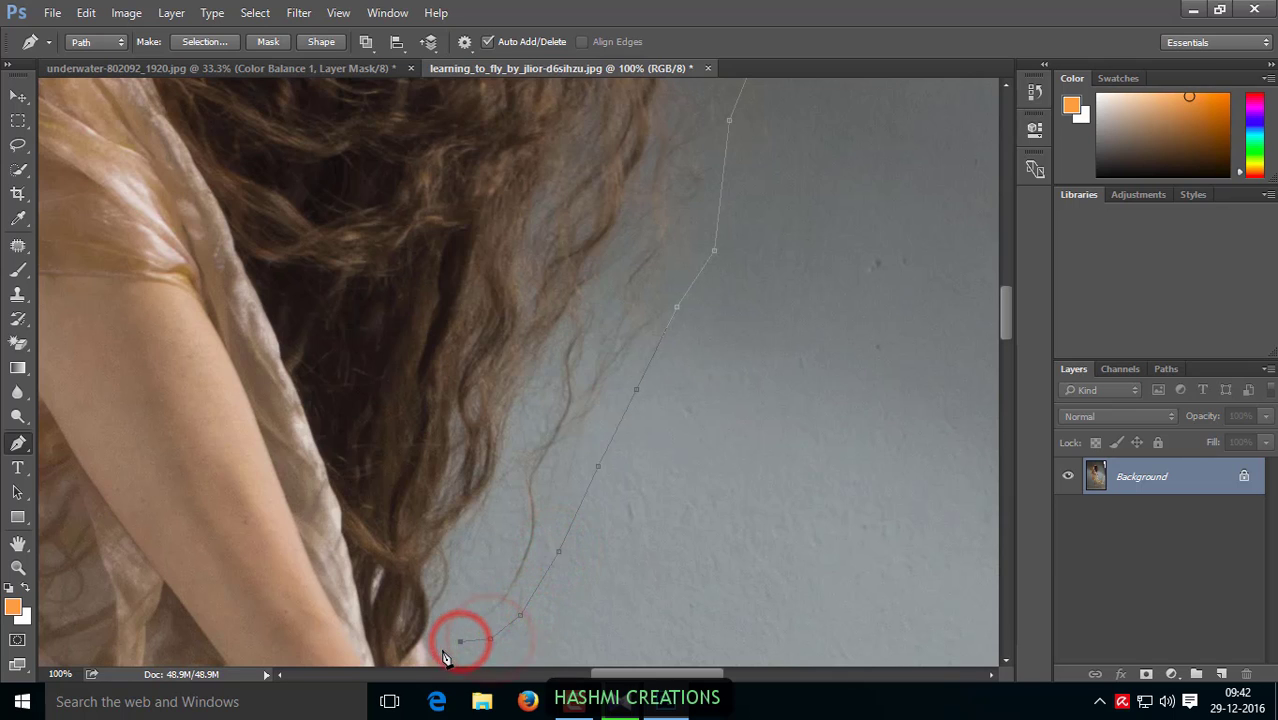
{"action": "left_click", "coordinate": [442, 650]}
{"action": "scroll", "coordinate": [442, 650], "scroll_direction": "down", "scroll_amount": 1}
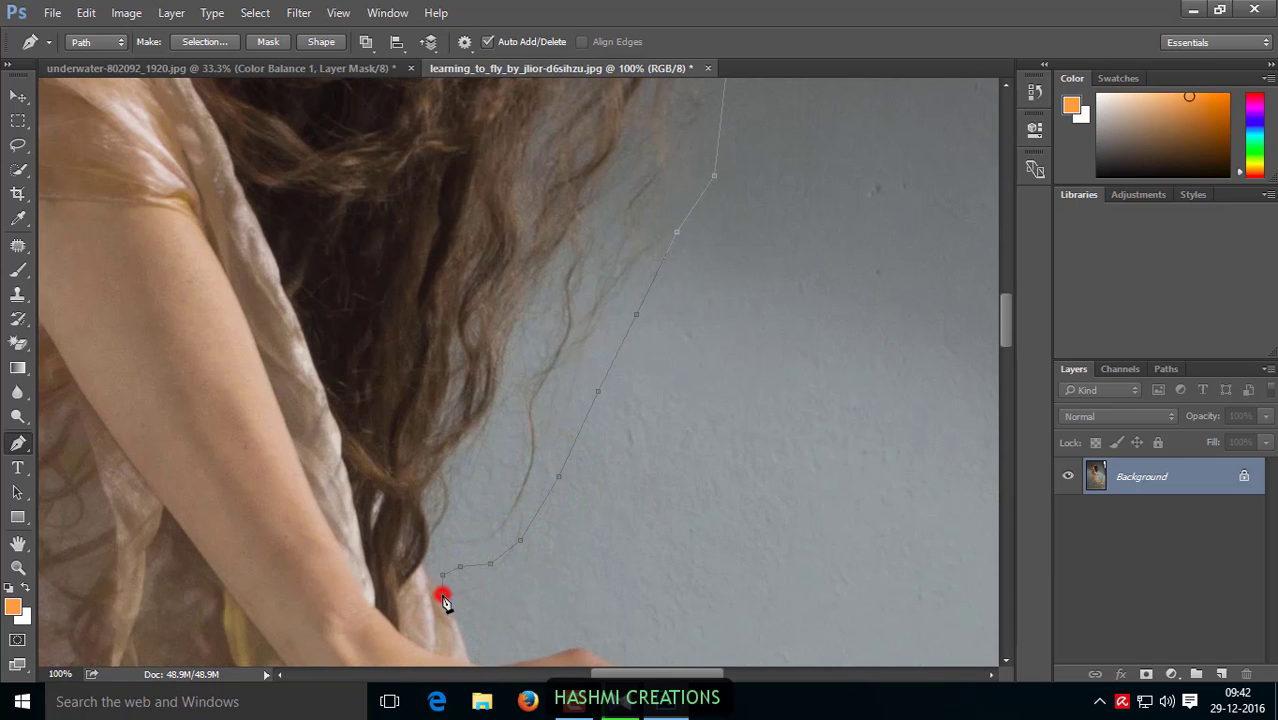
{"action": "left_click", "coordinate": [458, 615]}
{"action": "scroll", "coordinate": [570, 590], "scroll_direction": "down", "scroll_amount": 1}
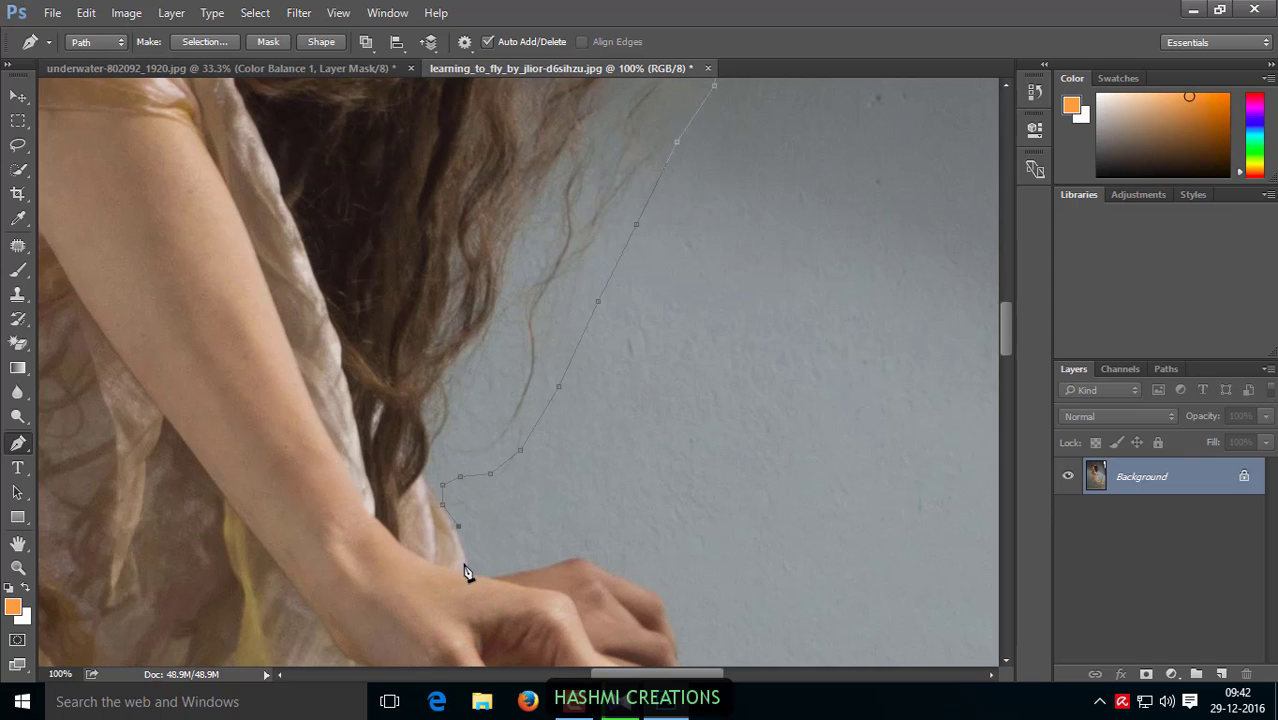
{"action": "left_click", "coordinate": [466, 560]}
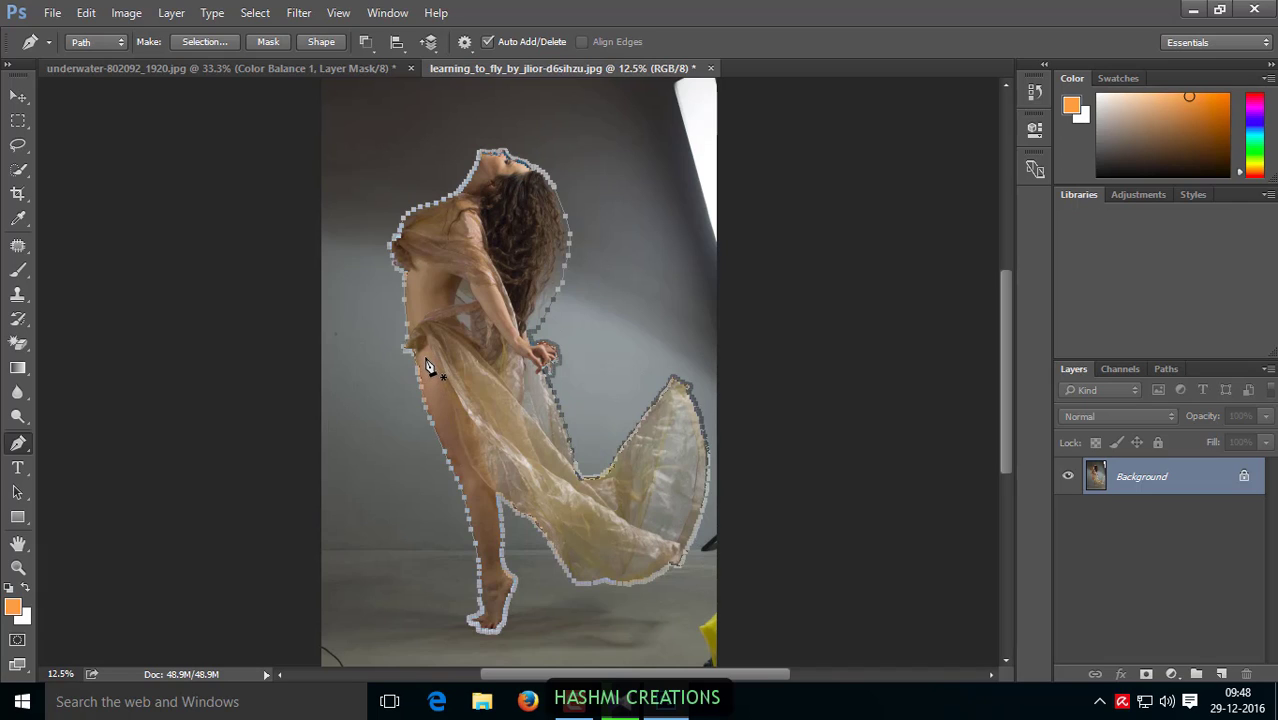
Step: Convert the dancer's path into a new selection with 0 feather radius
{"action": "right_click", "coordinate": [449, 250]}
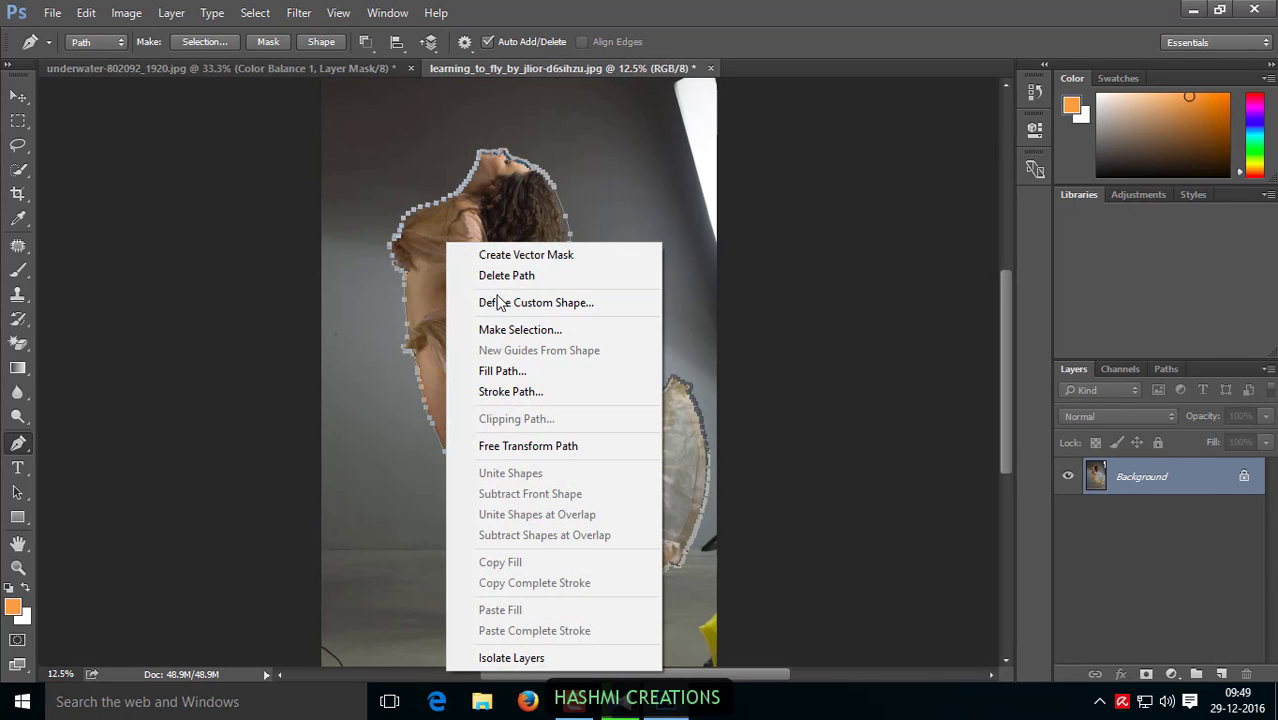
{"action": "left_click", "coordinate": [553, 334]}
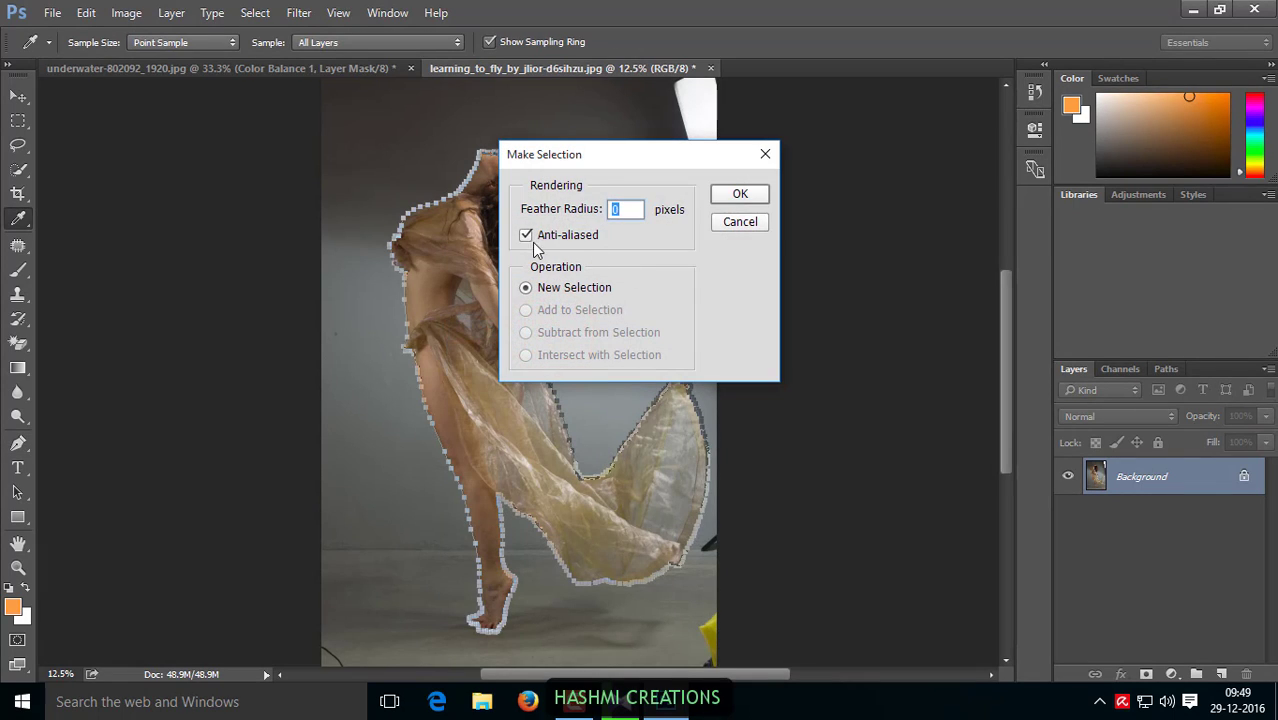
{"action": "left_click", "coordinate": [738, 196]}
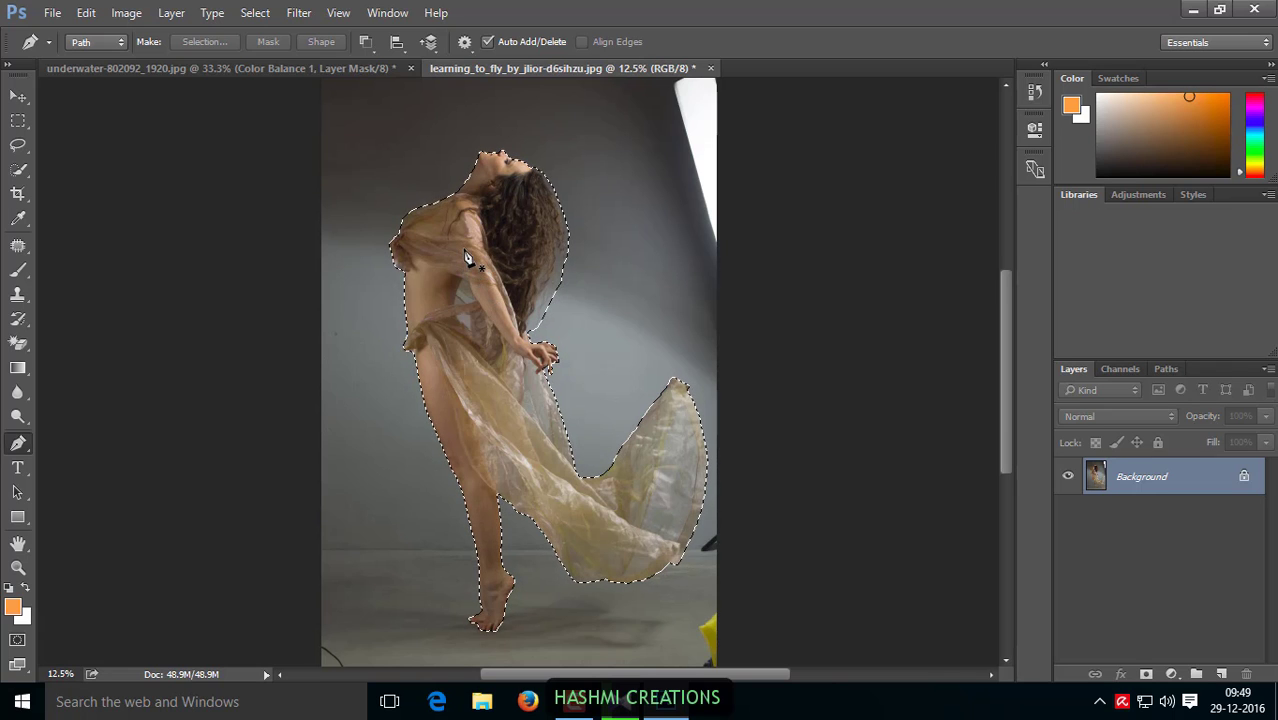
{"action": "left_click", "coordinate": [267, 18]}
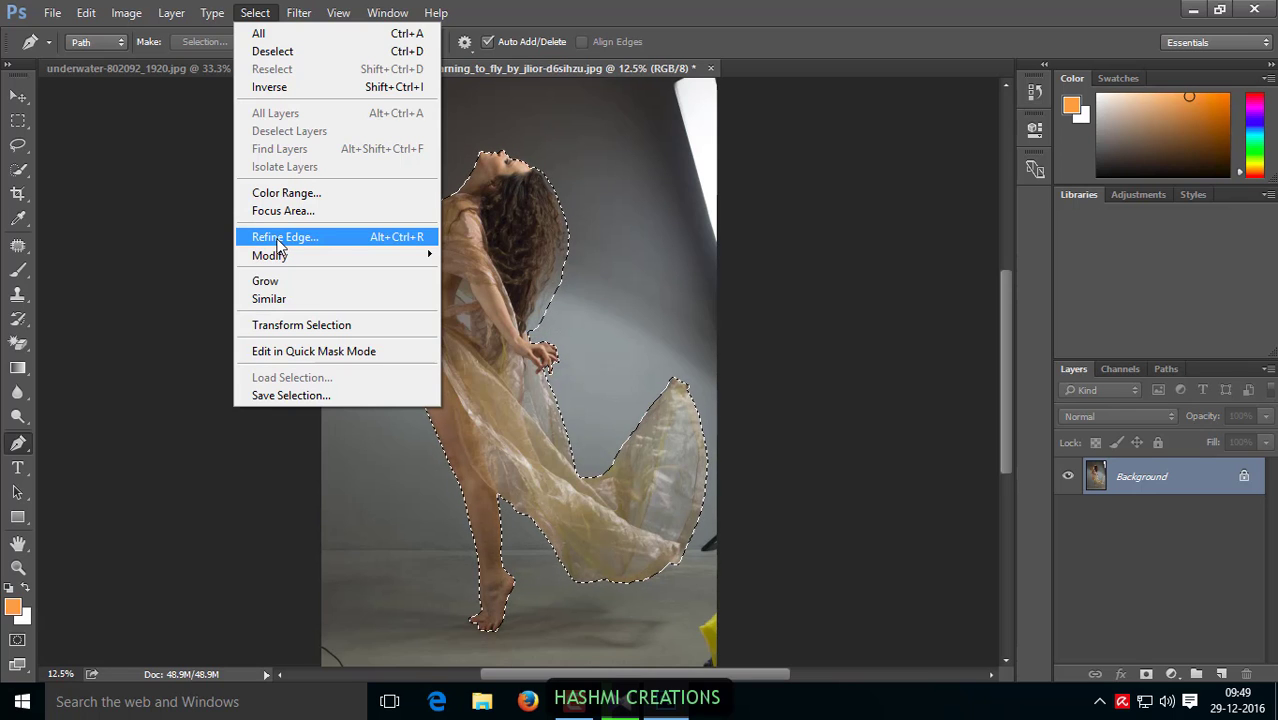
Step: Open Refine Edge and enlarge the Refine Radius brush
{"action": "left_click", "coordinate": [279, 241]}
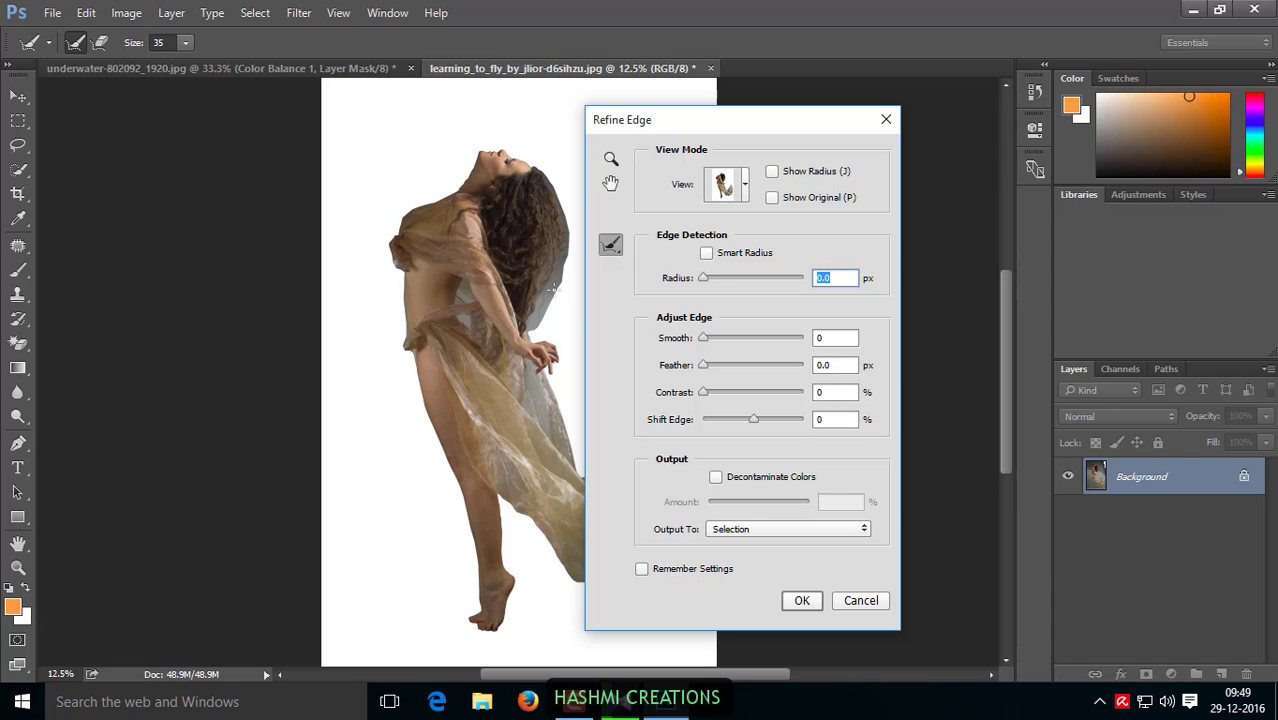
{"action": "left_click", "coordinate": [612, 246]}
{"action": "left_click", "coordinate": [185, 42]}
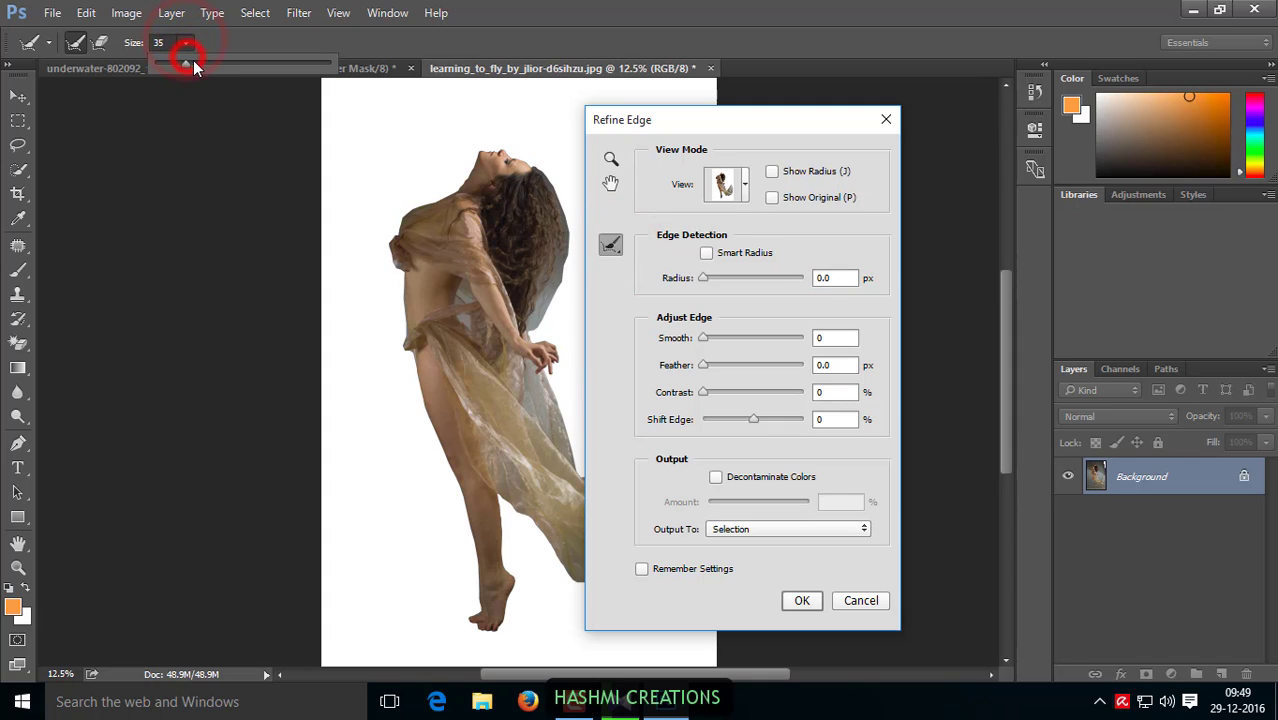
{"action": "left_click_drag", "start_coordinate": [187, 65], "coordinate": [205, 65]}
{"action": "left_click_drag", "start_coordinate": [213, 63], "coordinate": [250, 69]}
Step: Paint away the grey fringe along the hair edge and the torso down to the waist
{"action": "left_click", "coordinate": [557, 271]}
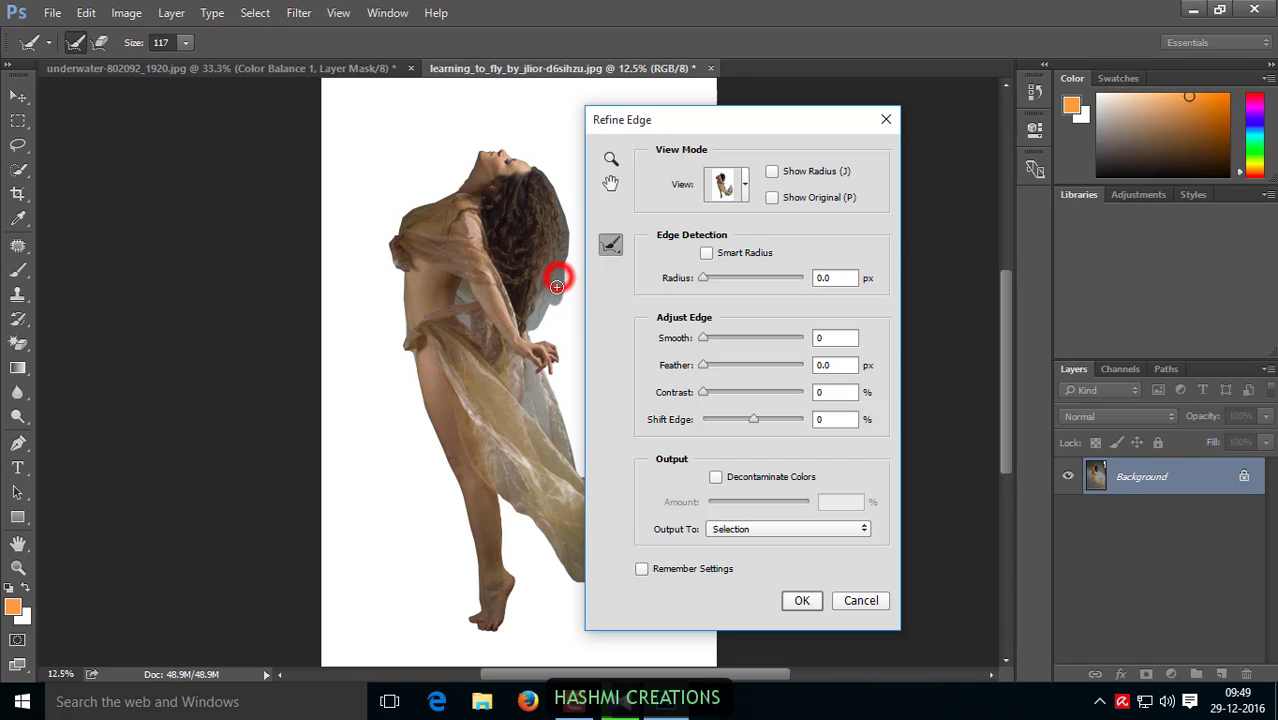
{"action": "left_click", "coordinate": [557, 262]}
{"action": "mouse_move", "coordinate": [555, 276]}
{"action": "left_mouse_down"}
{"action": "mouse_move", "coordinate": [531, 327]}
{"action": "mouse_move", "coordinate": [562, 268]}
{"action": "left_mouse_up"}
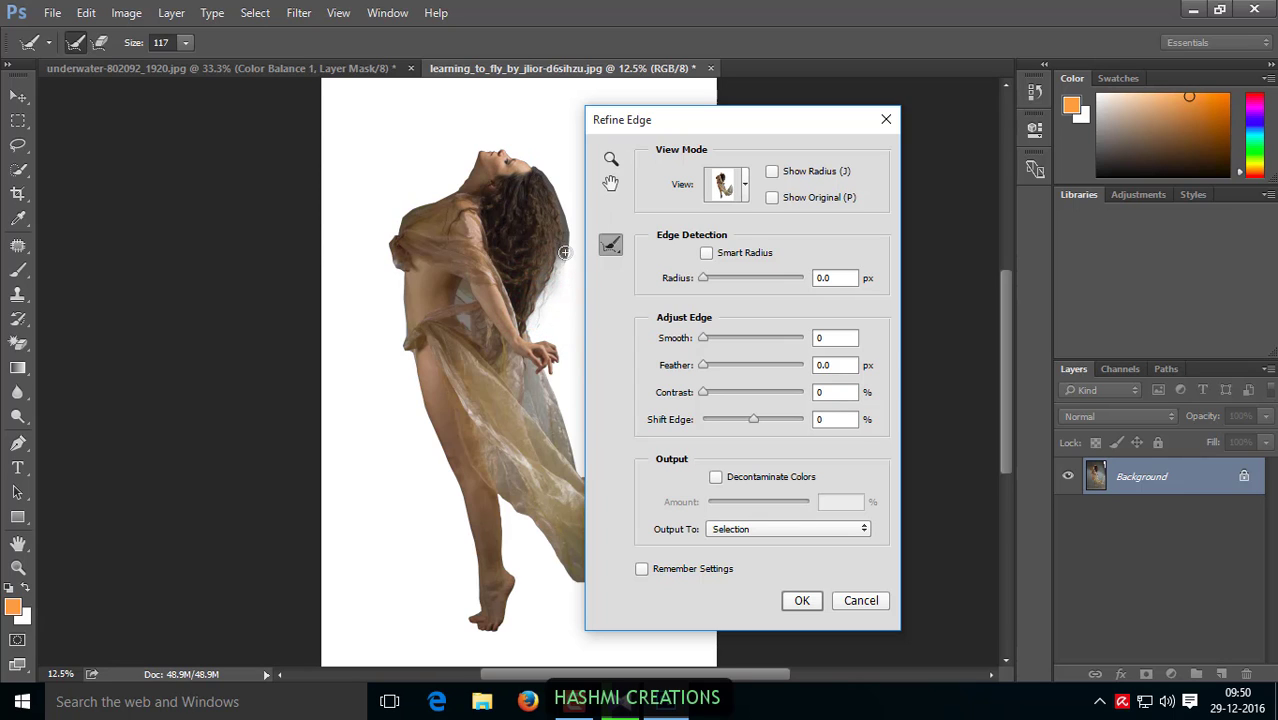
{"action": "key", "text": "ctrl+plus"}
{"action": "key", "text": "ctrl+plus"}
{"action": "key", "text": "ctrl+plus"}
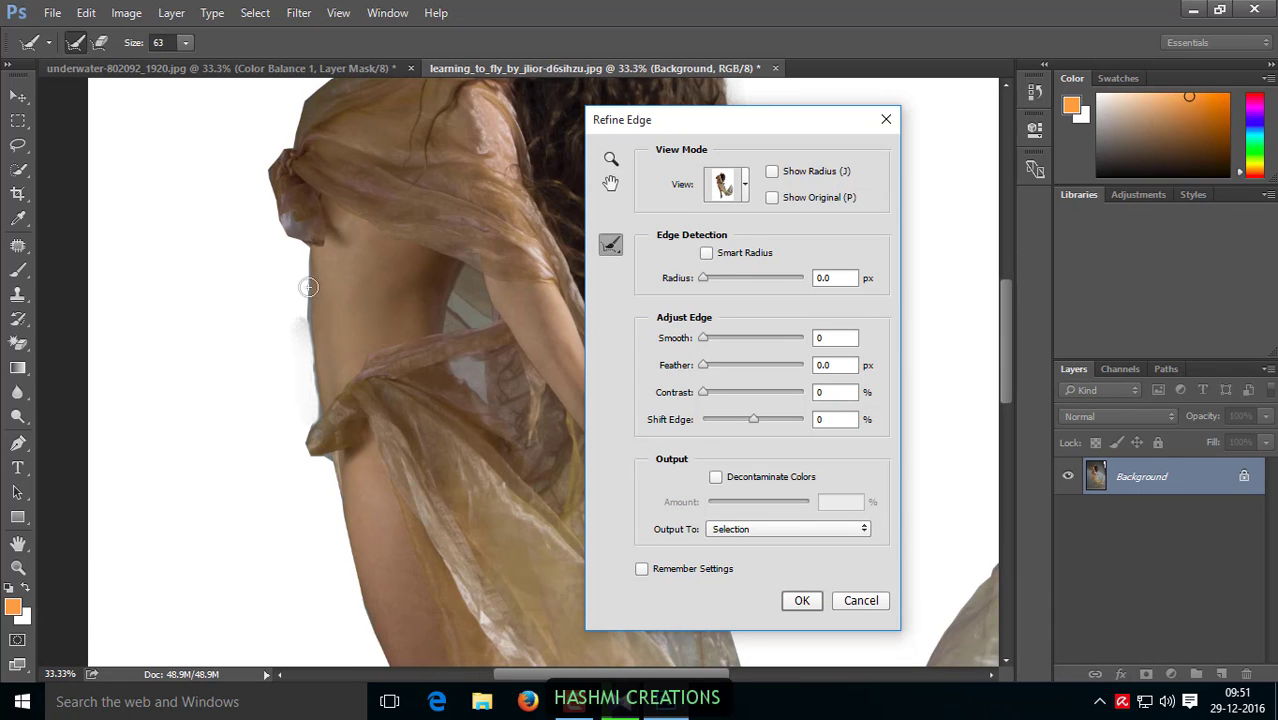
{"action": "mouse_move", "coordinate": [303, 291]}
{"action": "left_mouse_down"}
{"action": "mouse_move", "coordinate": [302, 262]}
{"action": "mouse_move", "coordinate": [299, 325]}
{"action": "left_mouse_up"}
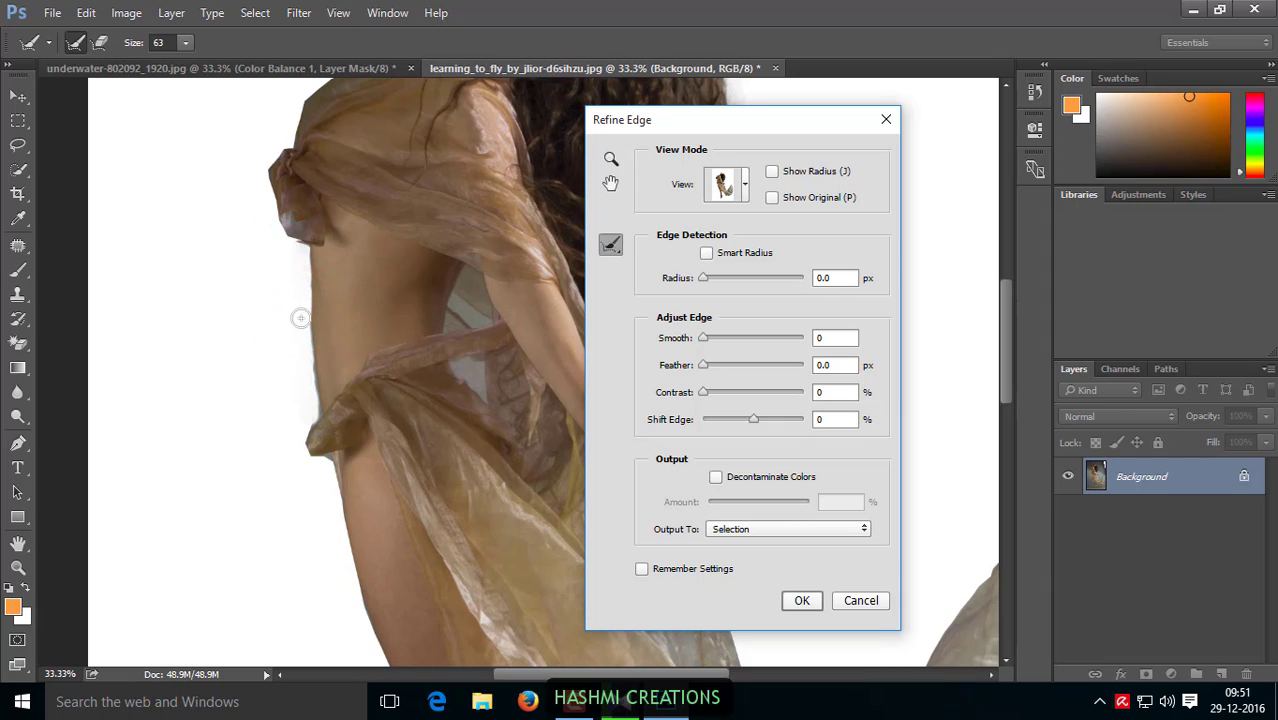
{"action": "left_click", "coordinate": [303, 366]}
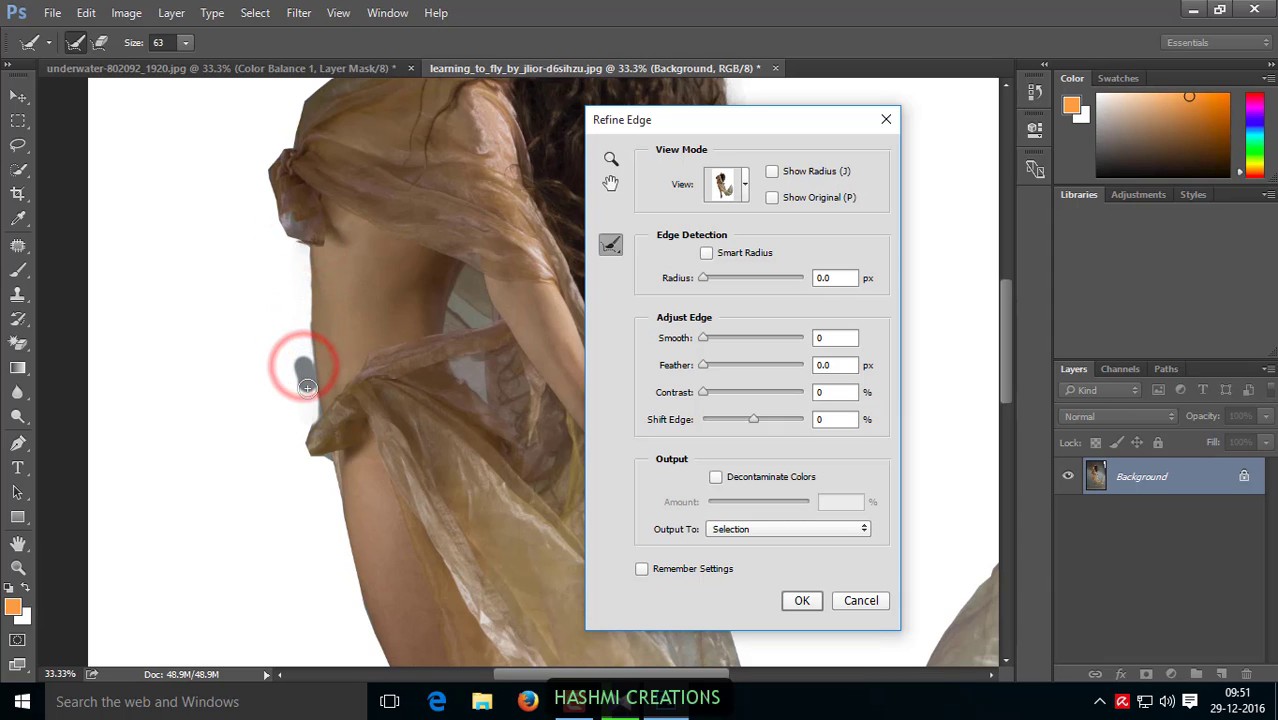
{"action": "left_click", "coordinate": [306, 362]}
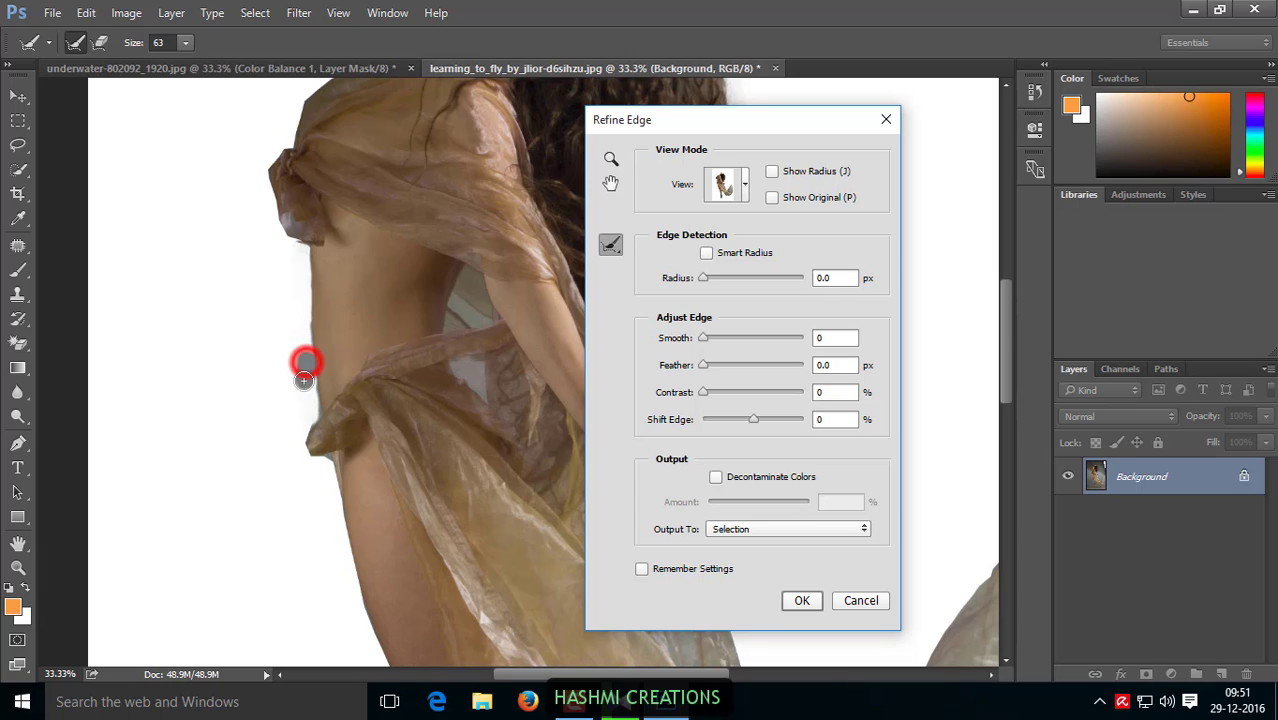
{"action": "left_click_drag", "start_coordinate": [307, 384], "coordinate": [310, 402]}
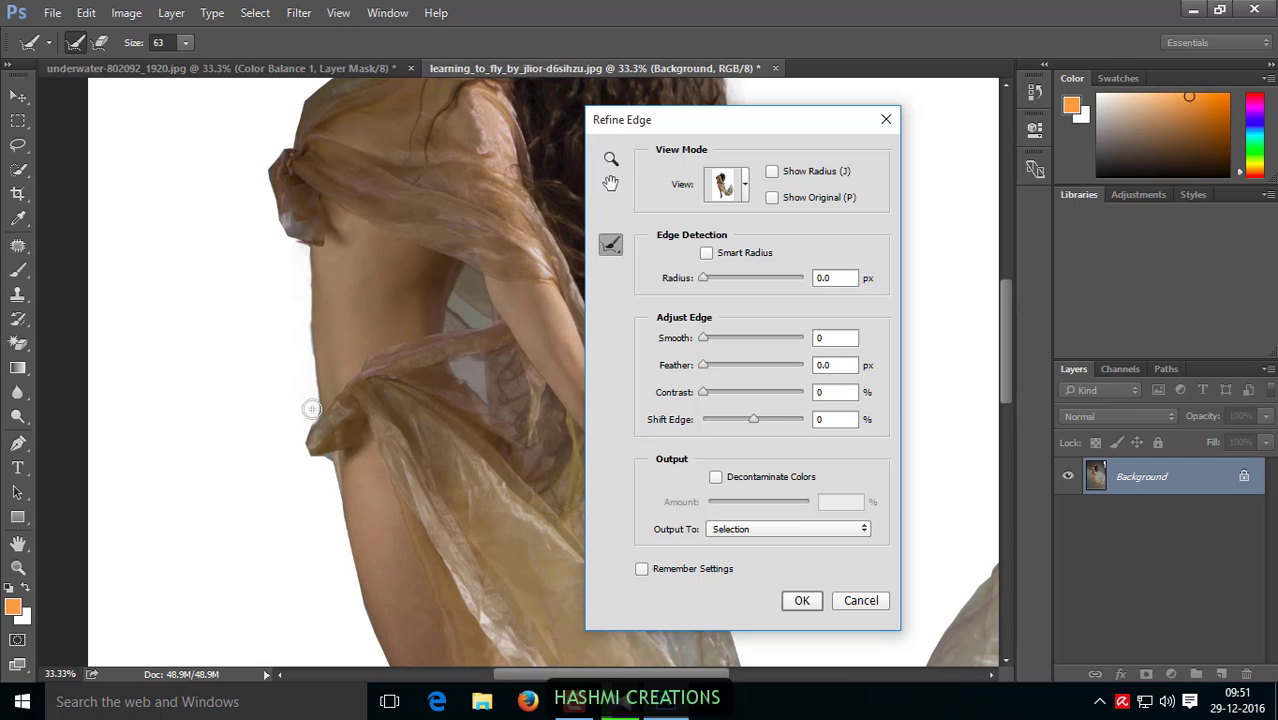
{"action": "left_click_drag", "start_coordinate": [312, 409], "coordinate": [302, 391]}
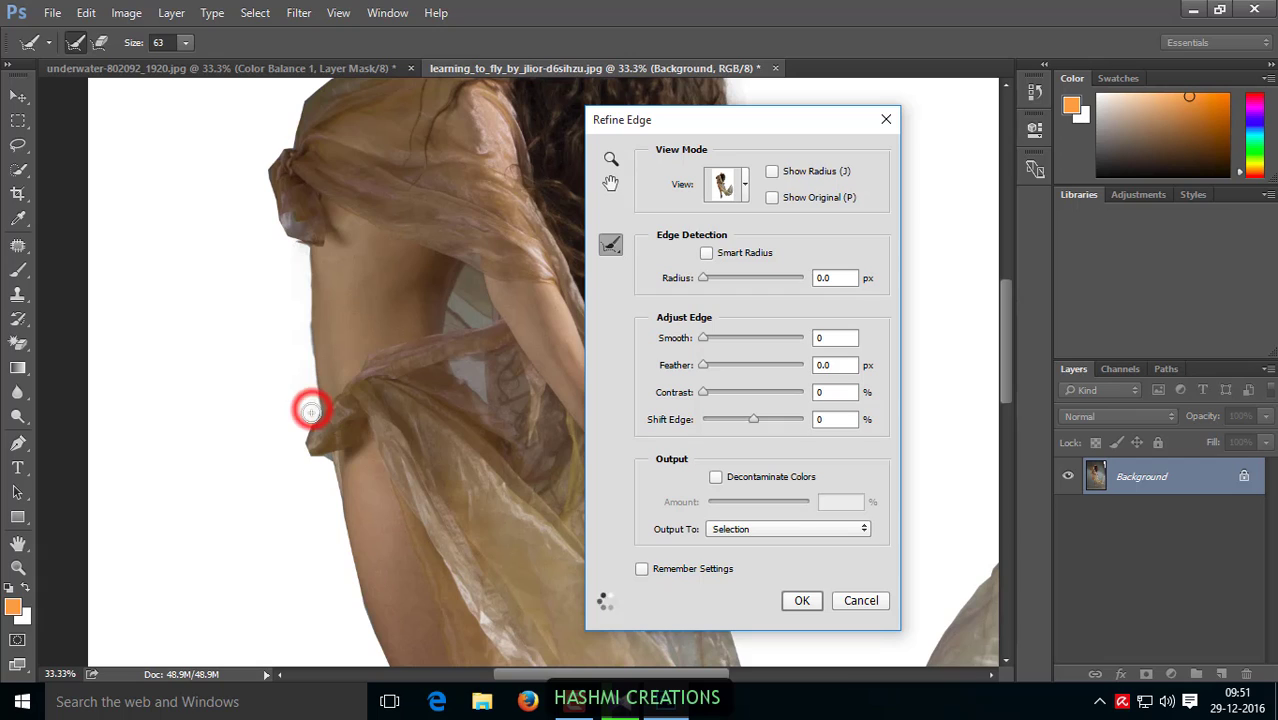
{"action": "left_click", "coordinate": [302, 348]}
{"action": "left_click", "coordinate": [301, 331]}
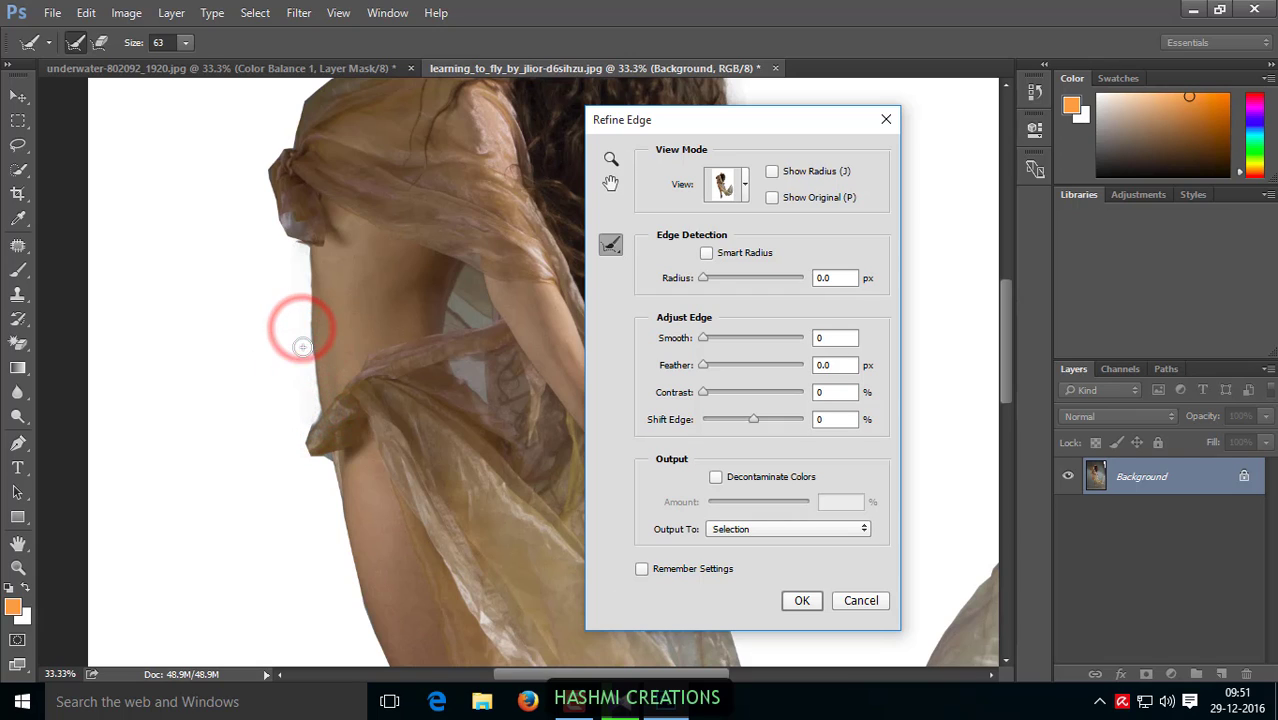
{"action": "left_click", "coordinate": [302, 347]}
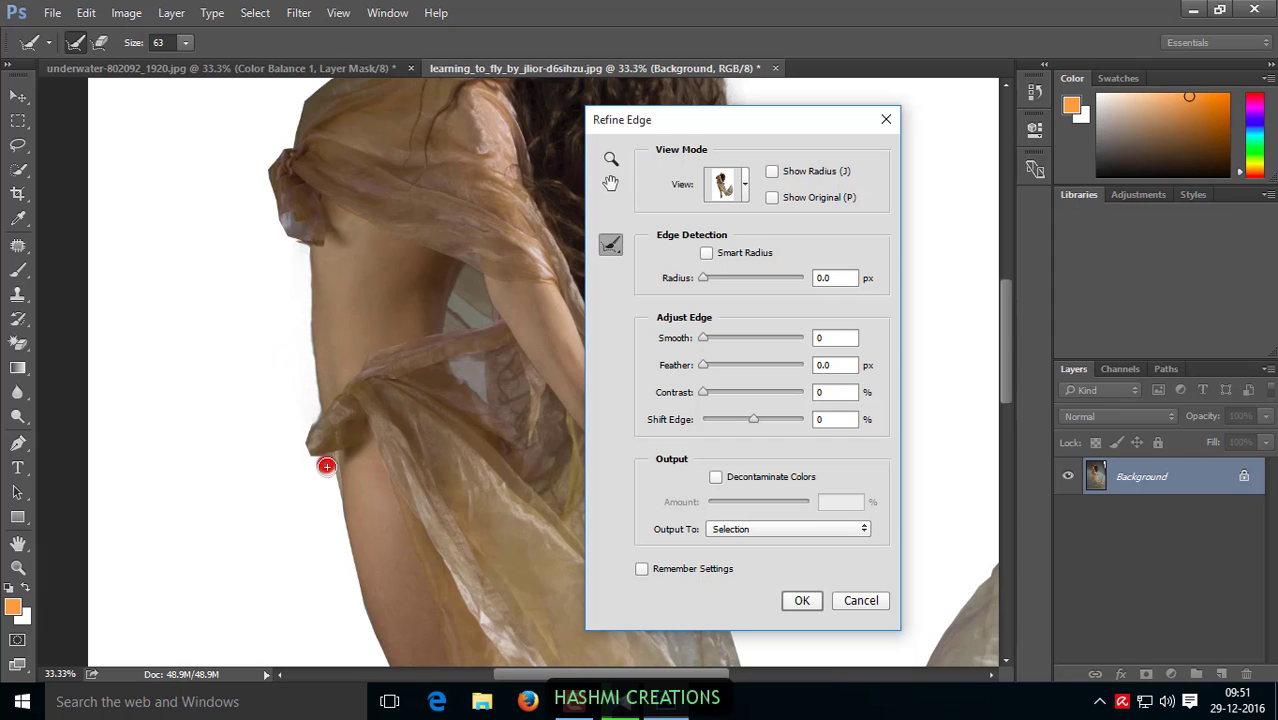
Step: Refine the hip outline and the leg edge behind the knee
{"action": "scroll", "coordinate": [335, 510], "scroll_direction": "down", "scroll_amount": 2}
{"action": "scroll", "coordinate": [345, 515], "scroll_direction": "down", "scroll_amount": 2}
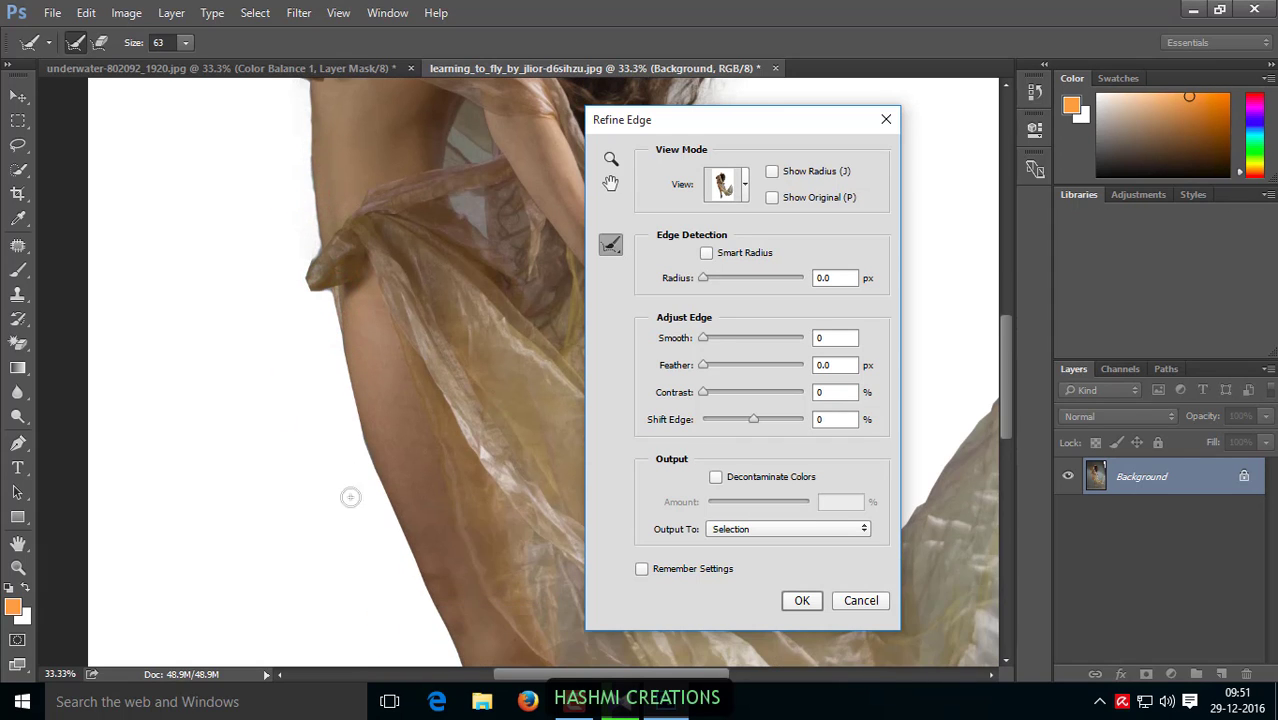
{"action": "left_click", "coordinate": [354, 443]}
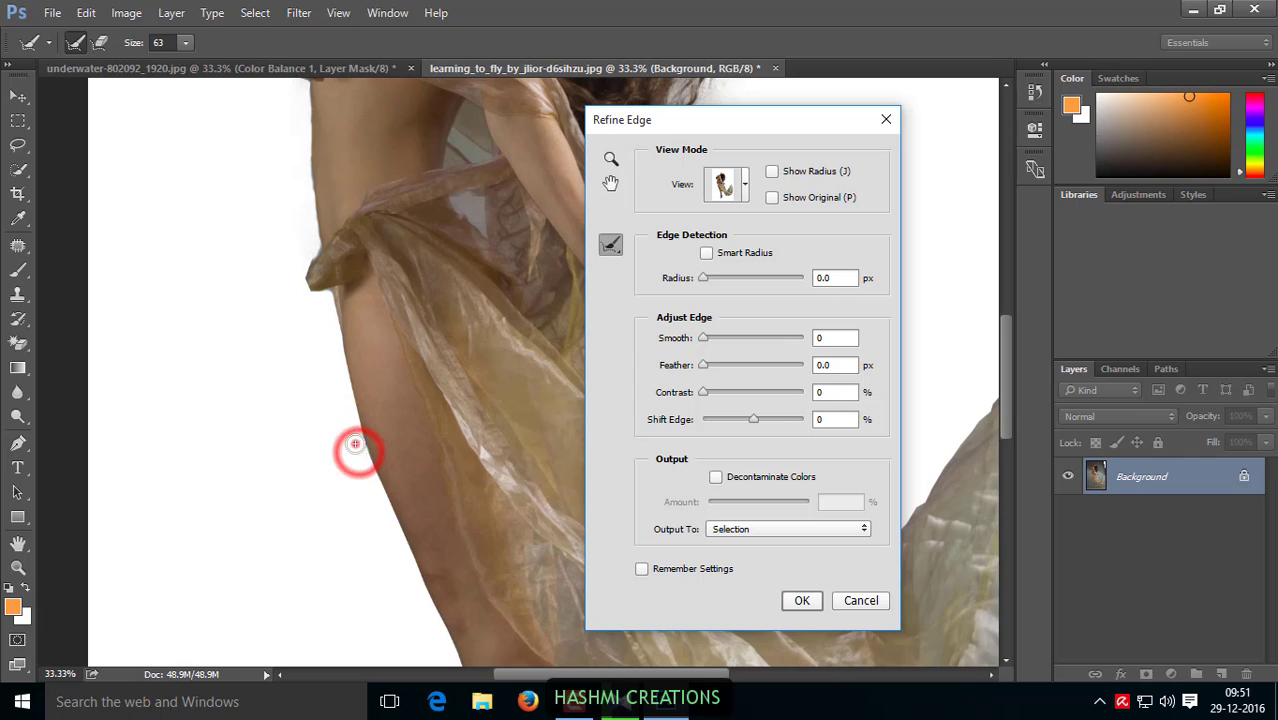
{"action": "left_click", "coordinate": [349, 447]}
{"action": "scroll", "coordinate": [400, 470], "scroll_direction": "down", "scroll_amount": 3}
{"action": "scroll", "coordinate": [470, 518], "scroll_direction": "down", "scroll_amount": 3}
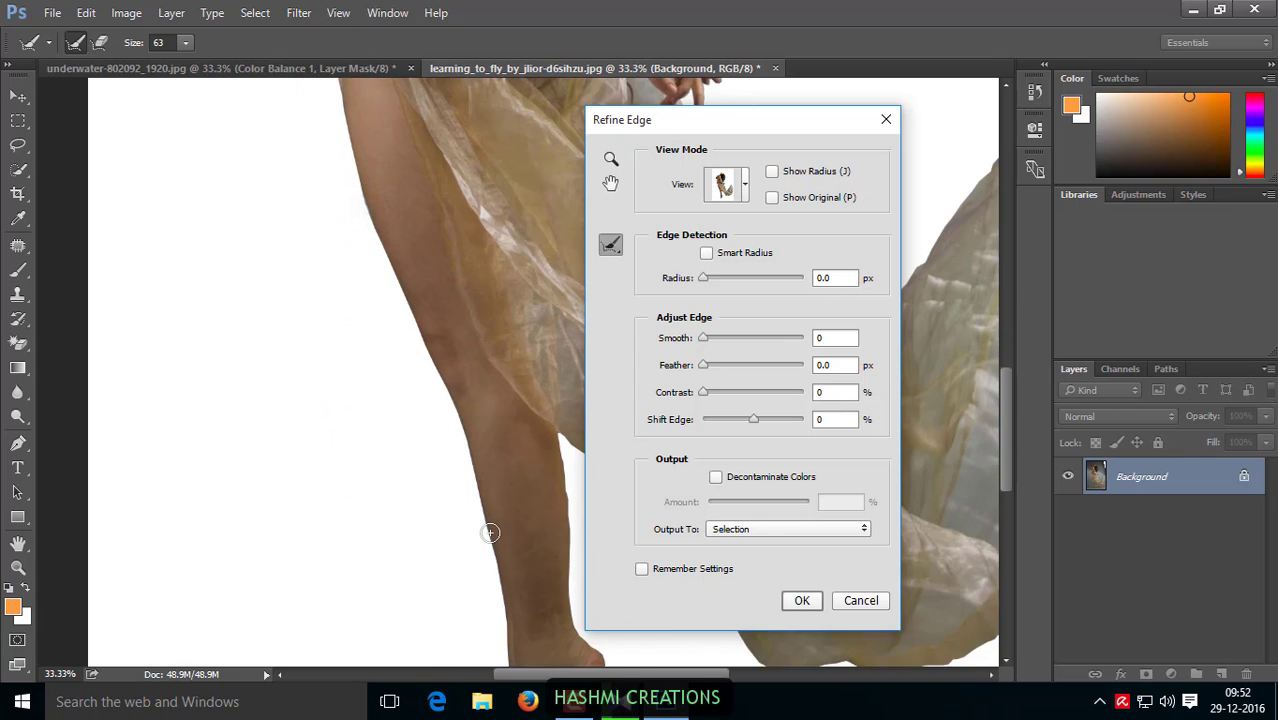
{"action": "scroll", "coordinate": [530, 525], "scroll_direction": "down", "scroll_amount": 2}
{"action": "scroll", "coordinate": [572, 517], "scroll_direction": "down", "scroll_amount": 3}
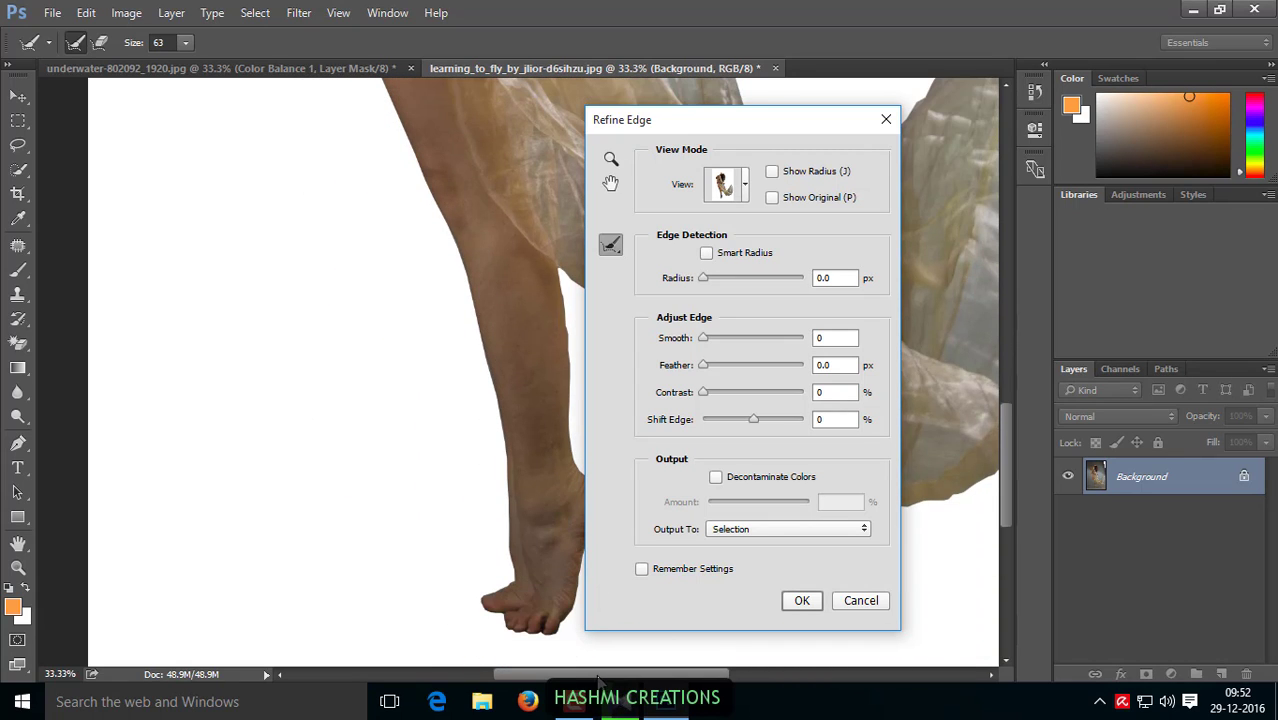
{"action": "scroll", "coordinate": [598, 680], "scroll_direction": "right", "scroll_amount": 3}
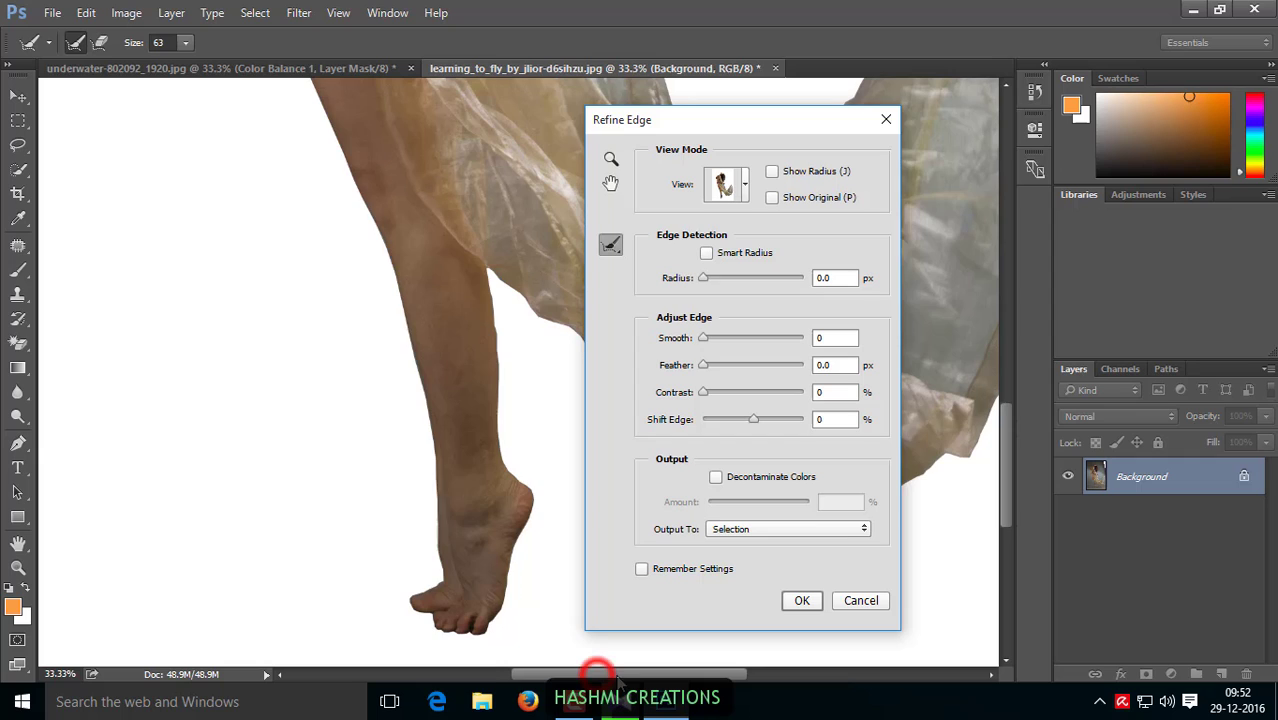
{"action": "left_click", "coordinate": [498, 325]}
{"action": "left_click", "coordinate": [497, 327]}
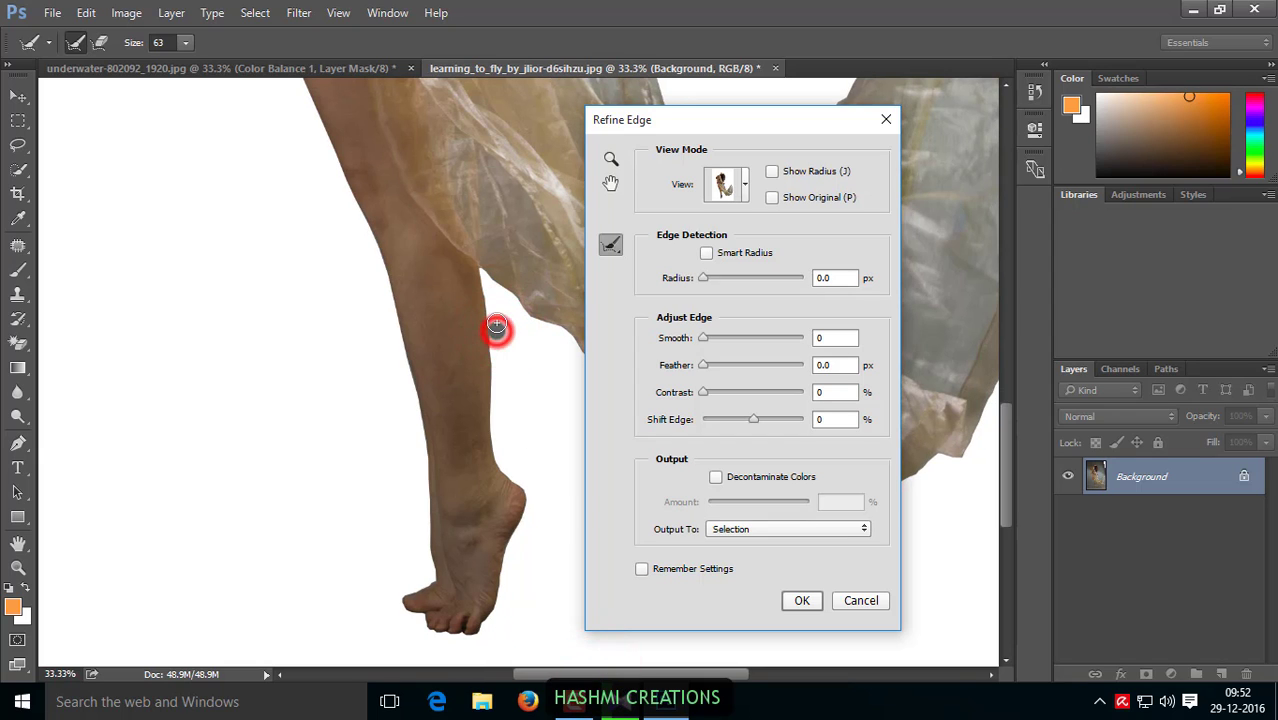
{"action": "left_click", "coordinate": [495, 298]}
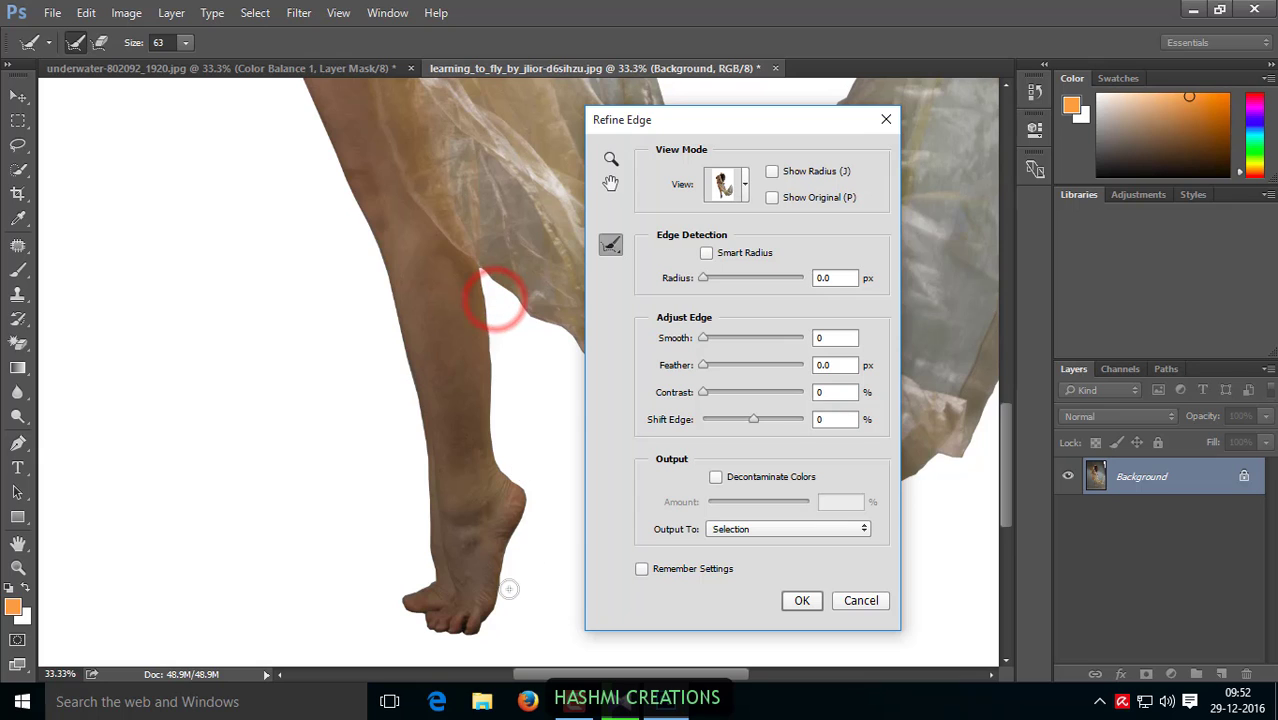
{"action": "left_click_drag", "start_coordinate": [549, 676], "coordinate": [673, 680]}
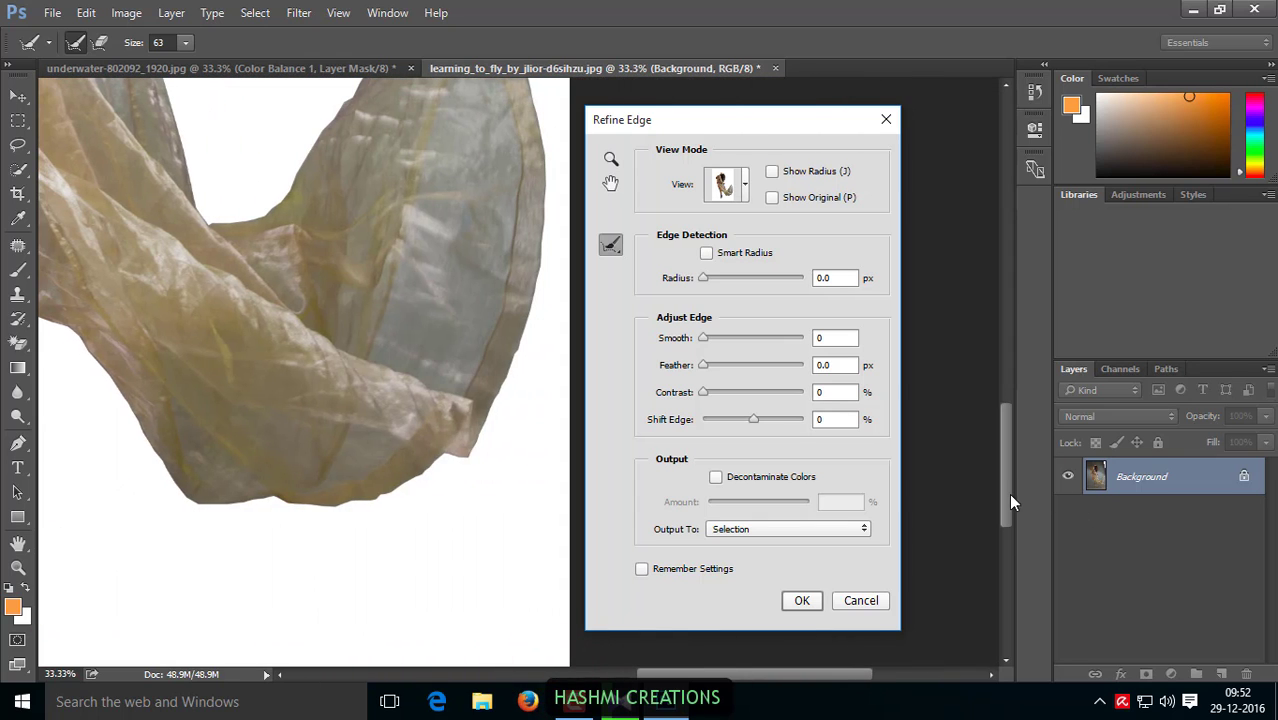
{"action": "left_click_drag", "start_coordinate": [1008, 500], "coordinate": [1003, 445]}
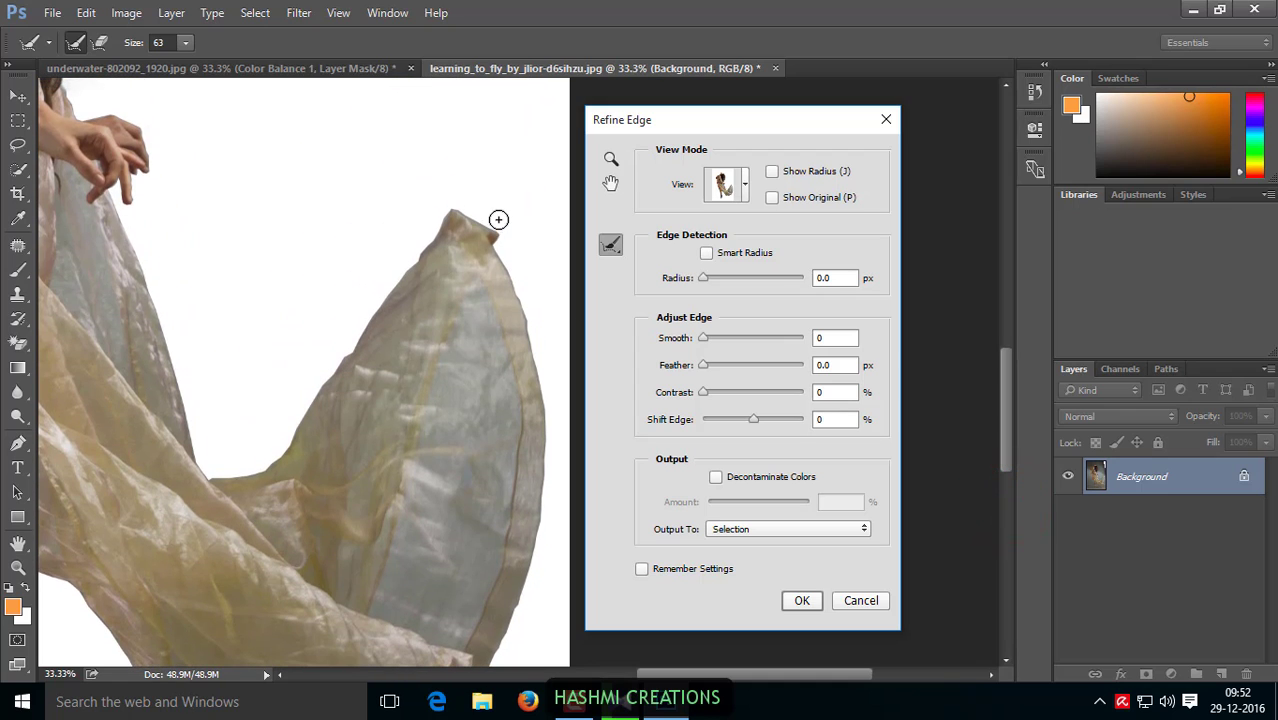
{"action": "left_click", "coordinate": [172, 102]}
{"action": "left_click_drag", "start_coordinate": [1006, 458], "coordinate": [1005, 410]}
{"action": "left_click_drag", "start_coordinate": [763, 673], "coordinate": [705, 673]}
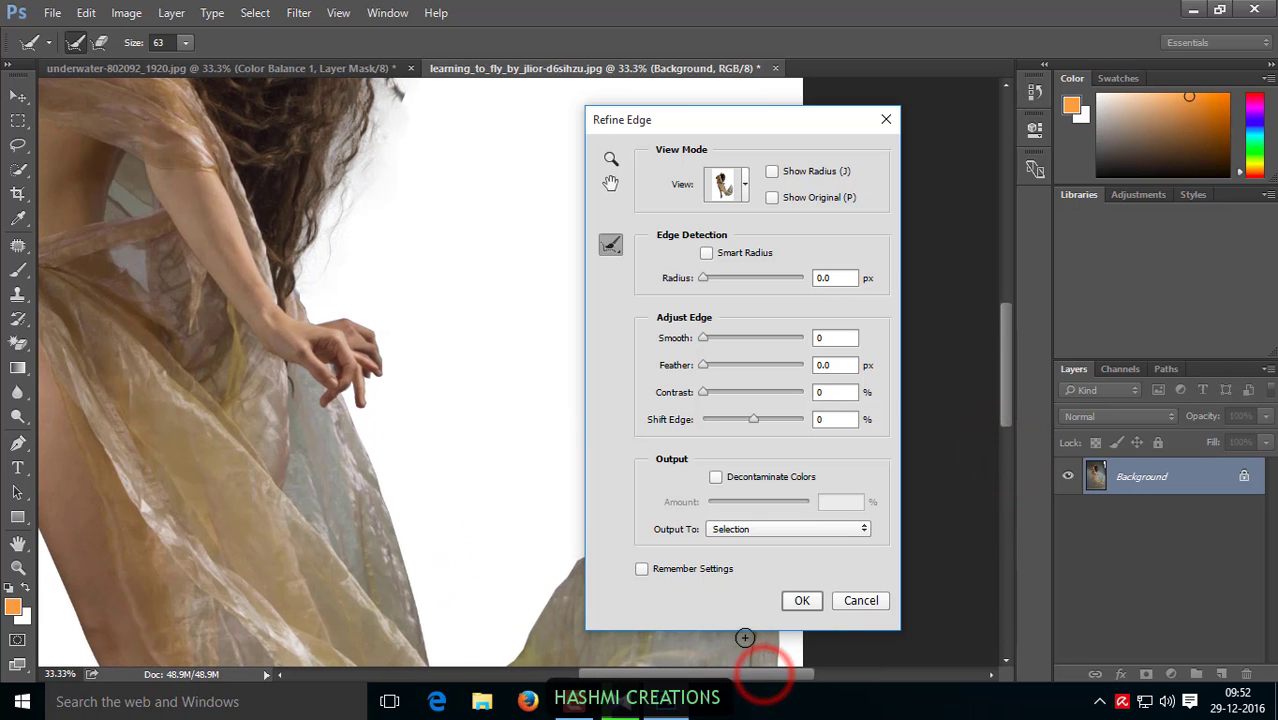
Step: Adjust the Smooth and edge-detection Radius sliders and enable Smart Radius
{"action": "left_click_drag", "start_coordinate": [1003, 389], "coordinate": [1005, 319]}
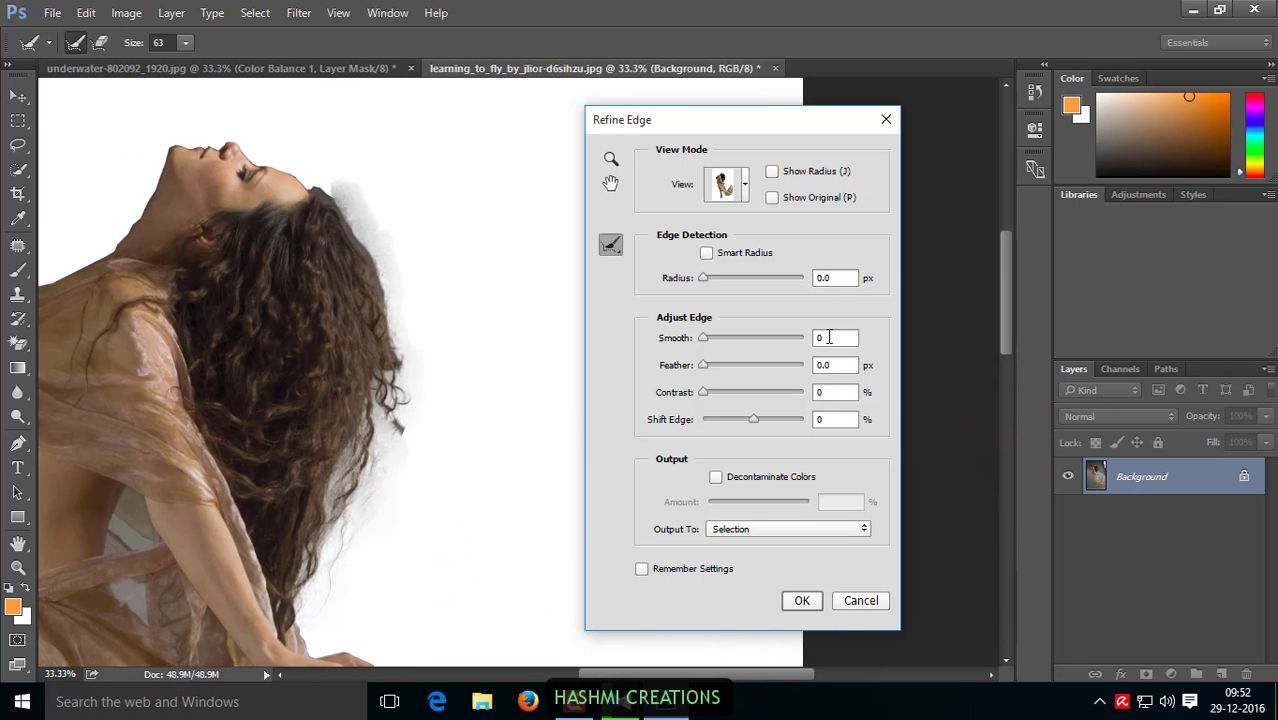
{"action": "mouse_move", "coordinate": [704, 339]}
{"action": "left_mouse_down"}
{"action": "mouse_move", "coordinate": [732, 339]}
{"action": "mouse_move", "coordinate": [703, 343]}
{"action": "left_mouse_up"}
{"action": "mouse_move", "coordinate": [713, 280]}
{"action": "left_mouse_down"}
{"action": "mouse_move", "coordinate": [732, 285]}
{"action": "mouse_move", "coordinate": [645, 289]}
{"action": "left_mouse_up"}
{"action": "left_click", "coordinate": [706, 253]}
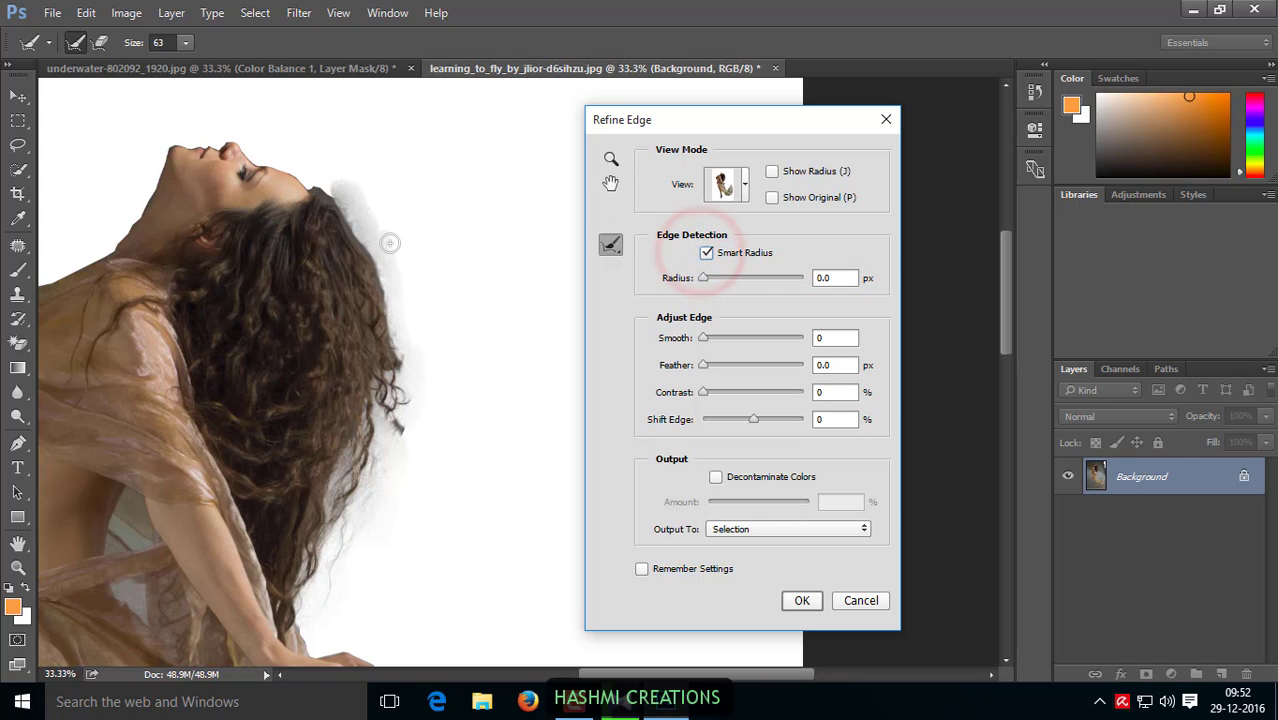
Step: Brush the Refine Radius tool along the wispy hair at the top of her head
{"action": "left_click_drag", "start_coordinate": [390, 243], "coordinate": [406, 286]}
{"action": "left_click_drag", "start_coordinate": [379, 223], "coordinate": [399, 285]}
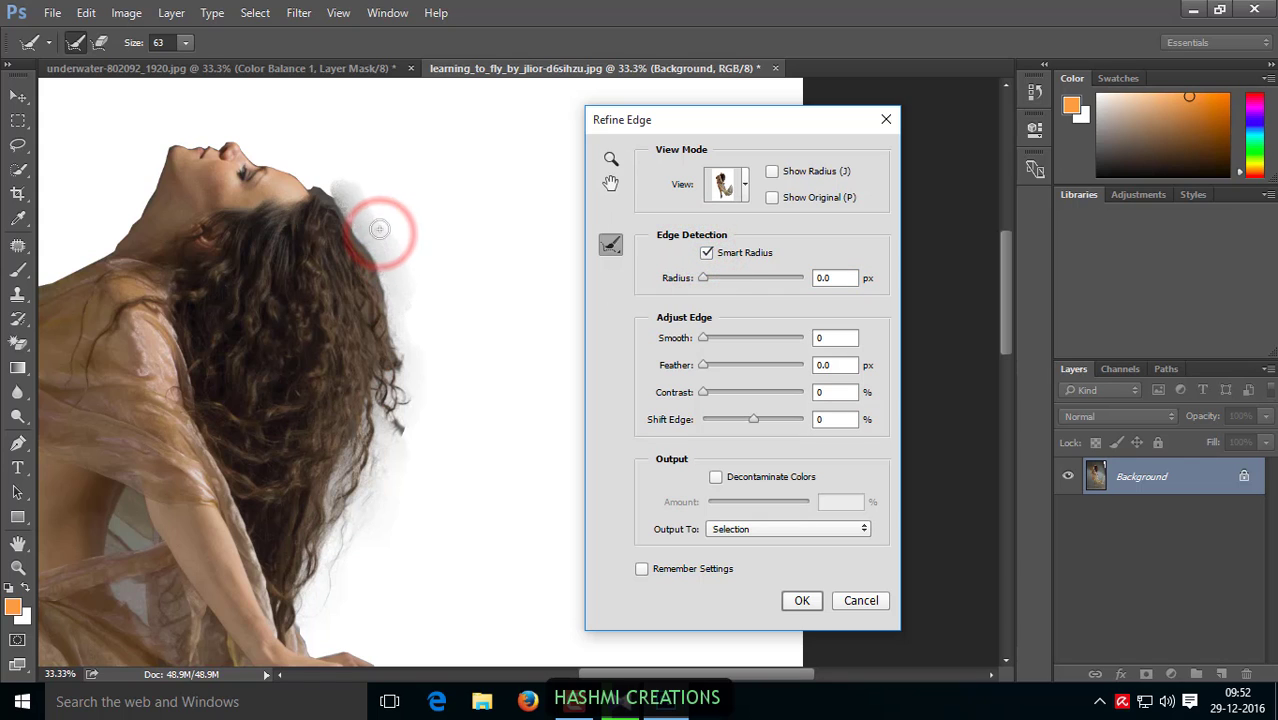
{"action": "left_click_drag", "start_coordinate": [360, 199], "coordinate": [356, 216]}
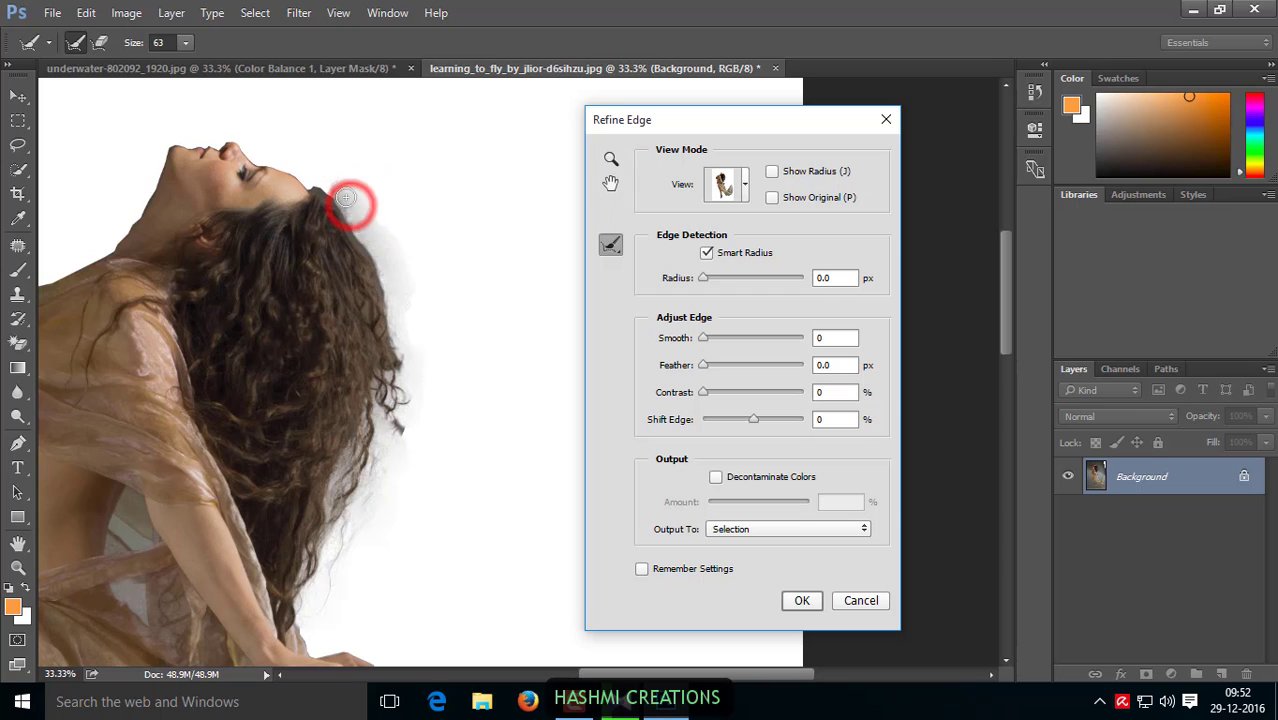
{"action": "left_click_drag", "start_coordinate": [340, 188], "coordinate": [345, 195]}
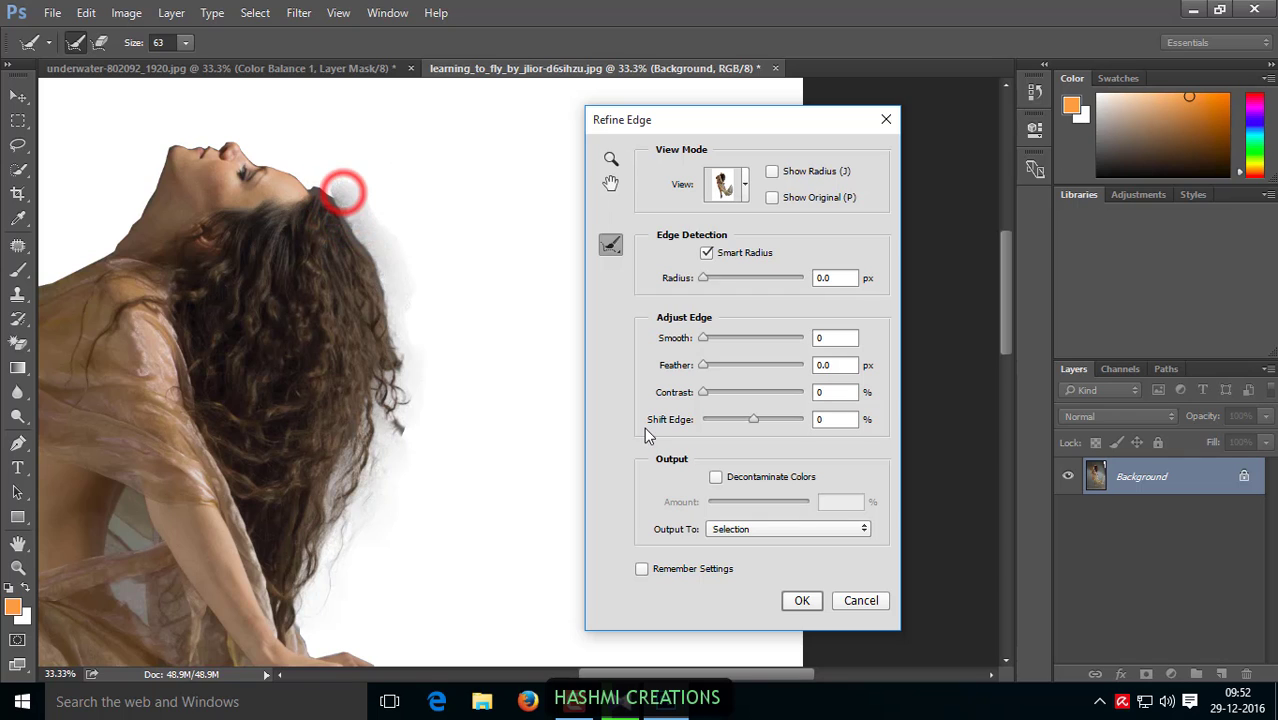
{"action": "left_click", "coordinate": [706, 392]}
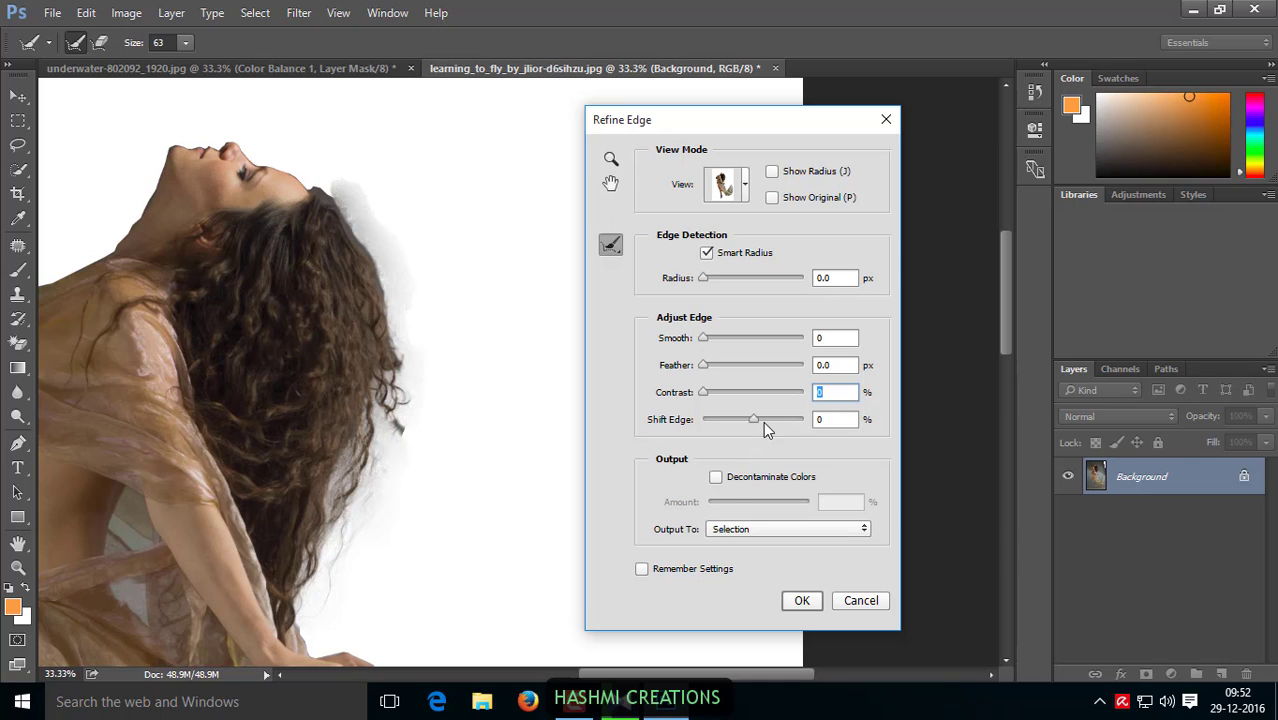
Step: Set Shift Edge to -5% and Contrast to 50%, then fit the figure in the window
{"action": "left_click_drag", "start_coordinate": [760, 416], "coordinate": [685, 427]}
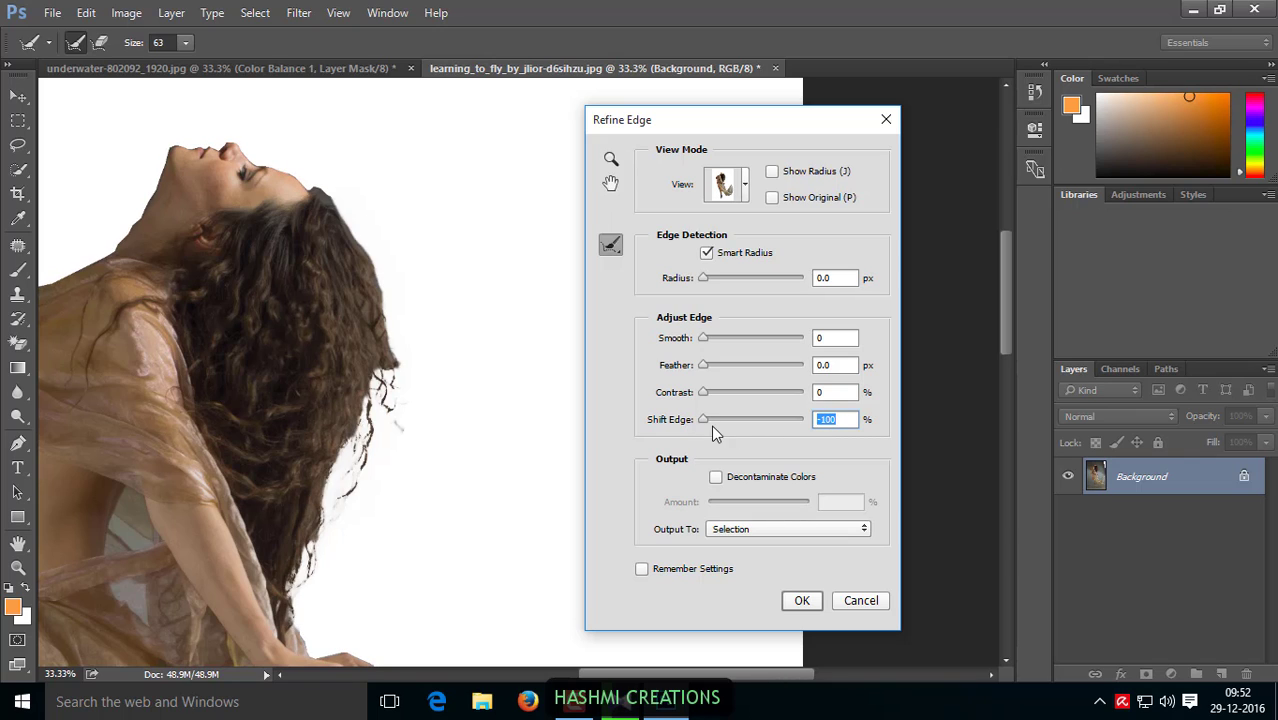
{"action": "left_click_drag", "start_coordinate": [729, 428], "coordinate": [767, 420]}
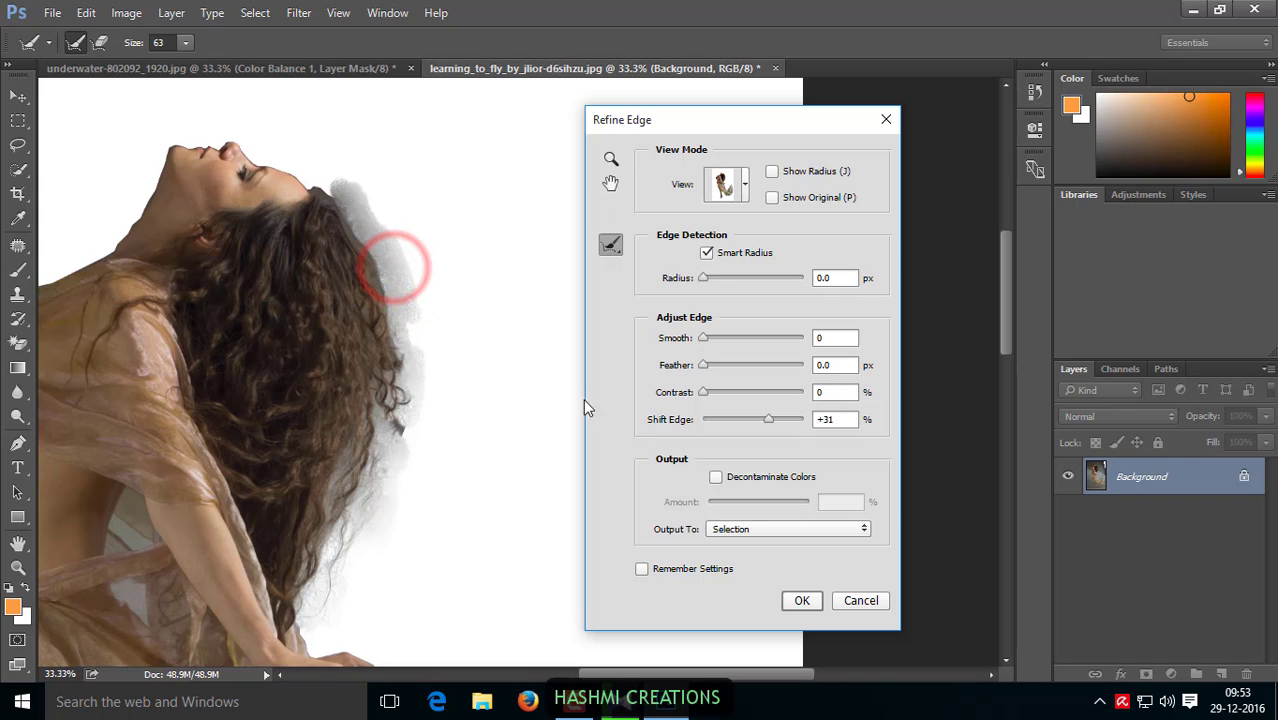
{"action": "left_click_drag", "start_coordinate": [704, 393], "coordinate": [728, 393]}
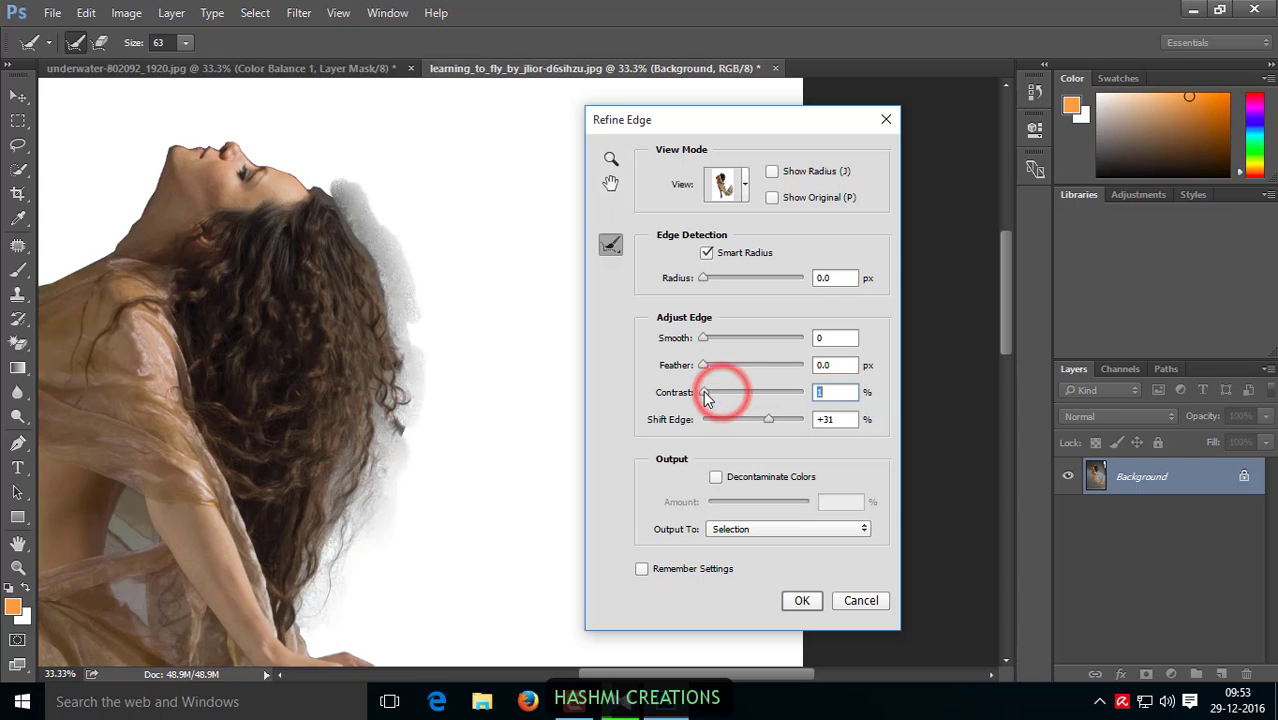
{"action": "left_click_drag", "start_coordinate": [712, 397], "coordinate": [738, 397]}
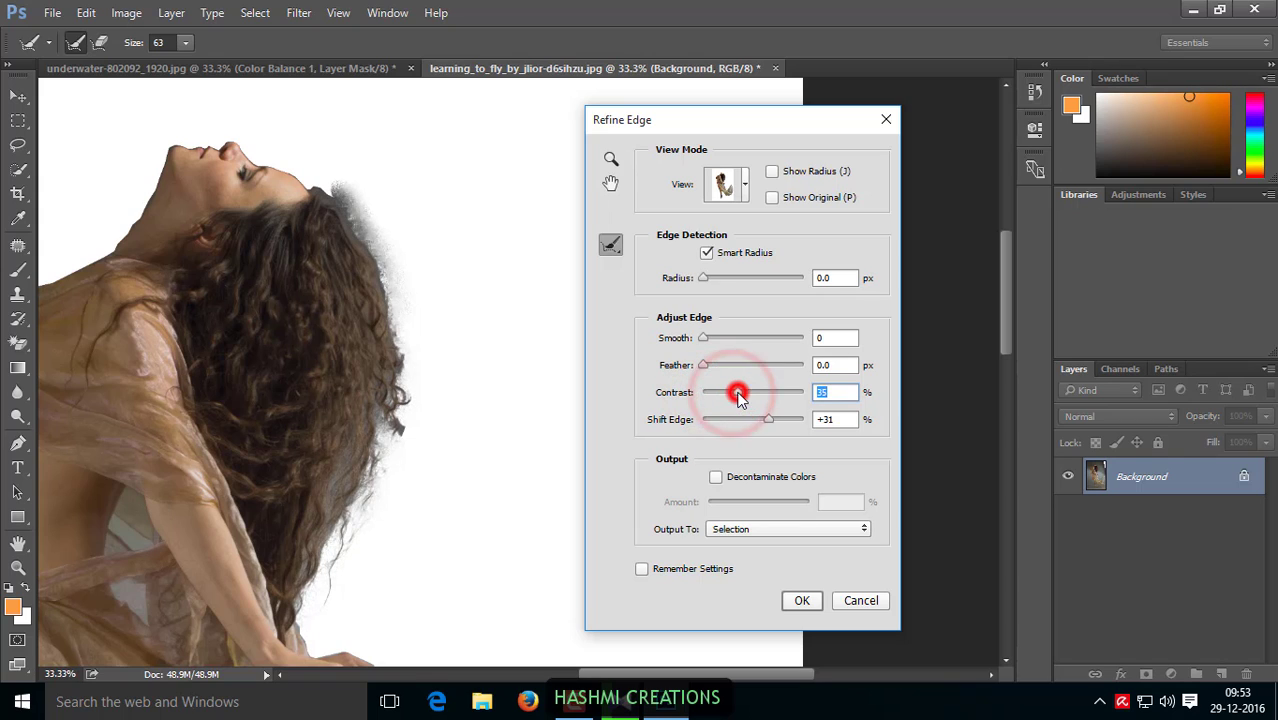
{"action": "mouse_move", "coordinate": [738, 397]}
{"action": "left_mouse_down"}
{"action": "mouse_move", "coordinate": [785, 393]}
{"action": "mouse_move", "coordinate": [788, 424]}
{"action": "mouse_move", "coordinate": [728, 423]}
{"action": "mouse_move", "coordinate": [767, 422]}
{"action": "left_mouse_up"}
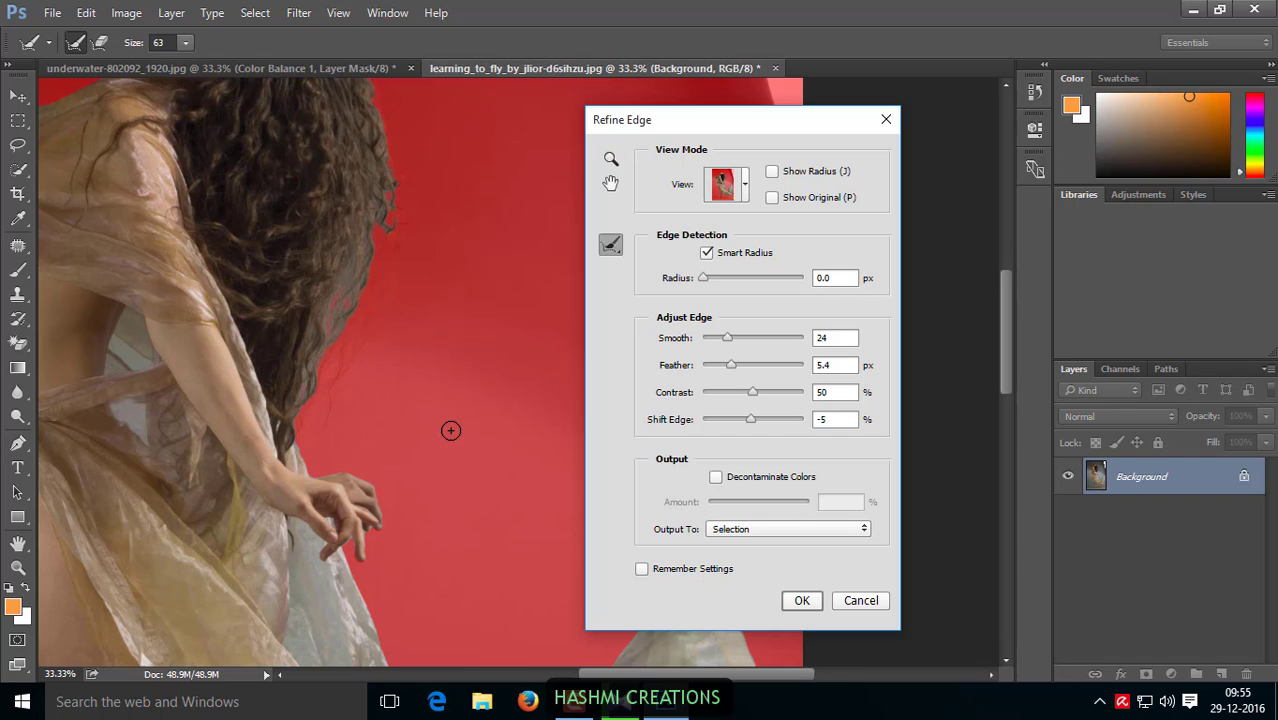
{"action": "key", "text": "ctrl+0"}
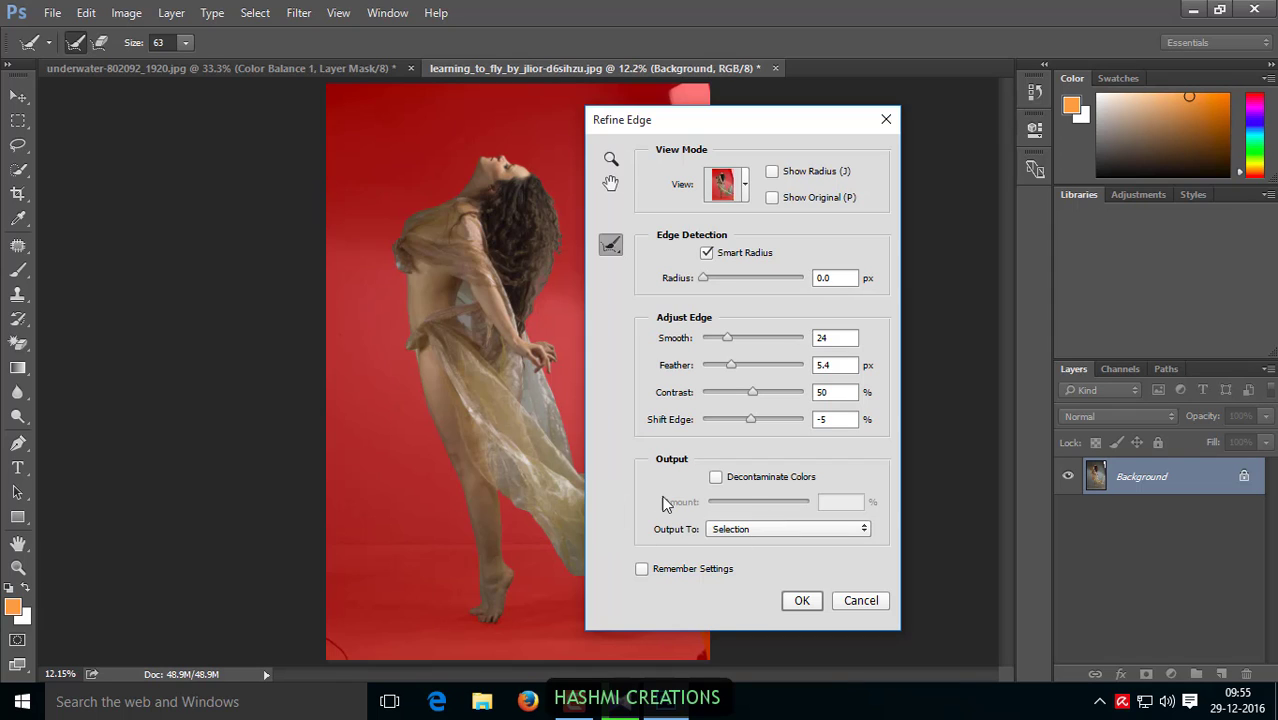
Step: Output the Refine Edge result to a Layer Mask and apply it
{"action": "left_click", "coordinate": [776, 533]}
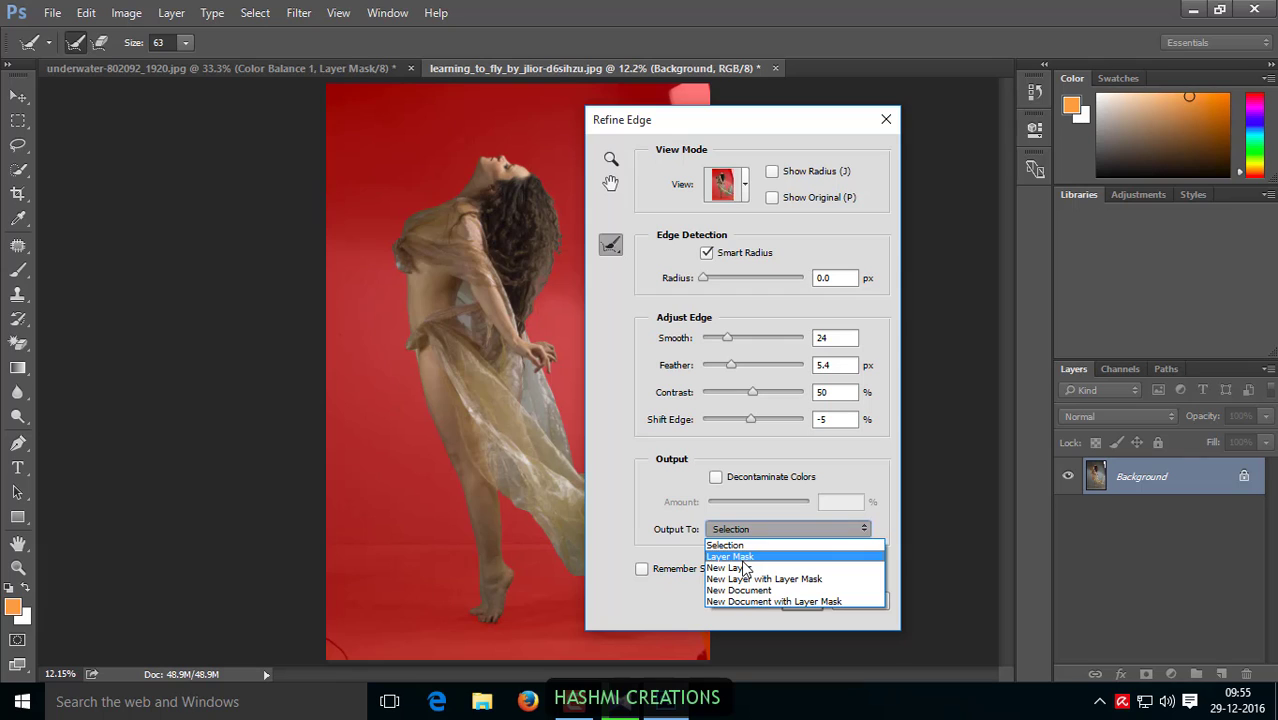
{"action": "left_click", "coordinate": [742, 557]}
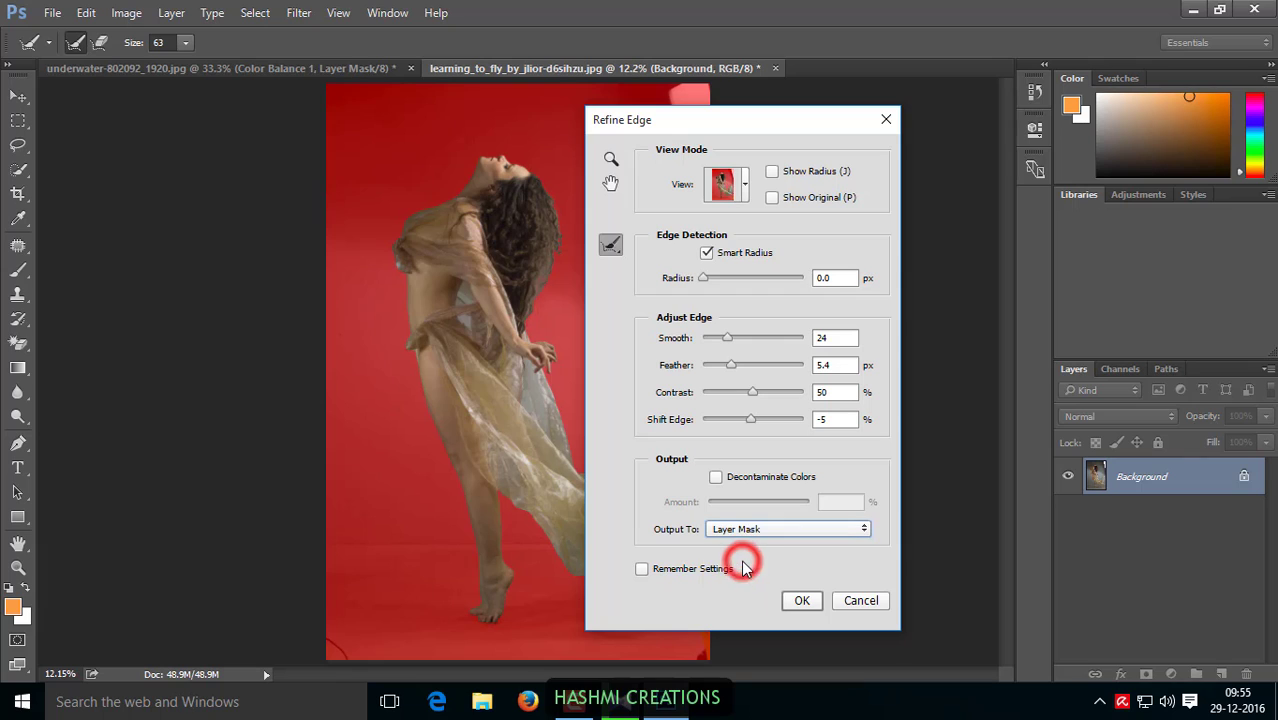
{"action": "left_click", "coordinate": [801, 601]}
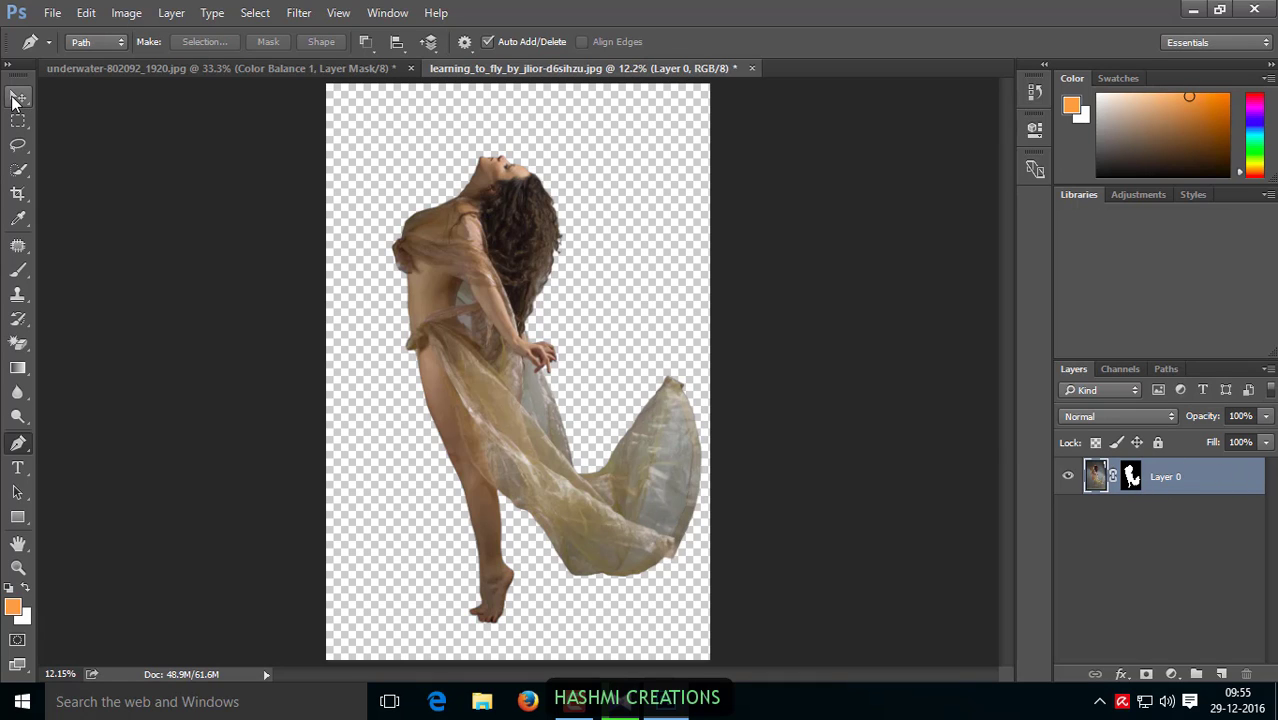
Step: Drag the woman cutout layer with the Move tool toward the underwater document's tab
{"action": "left_click", "coordinate": [15, 97]}
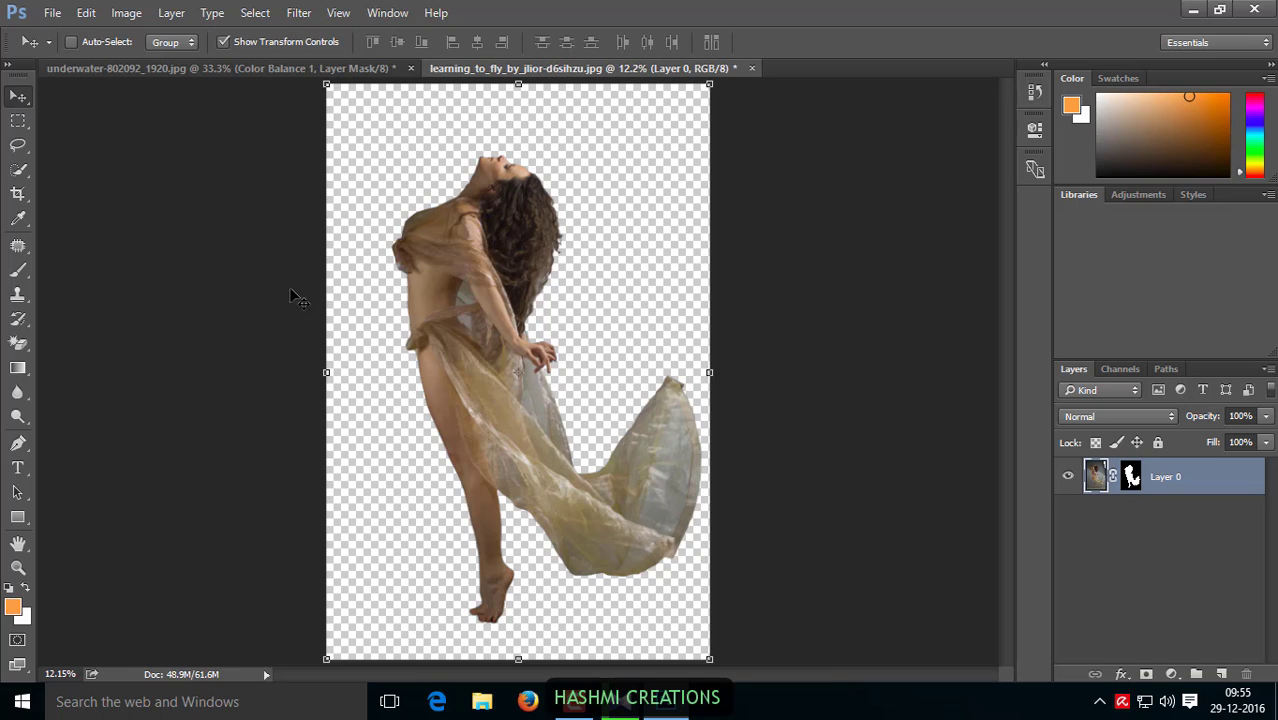
{"action": "left_click_drag", "start_coordinate": [440, 327], "coordinate": [231, 90]}
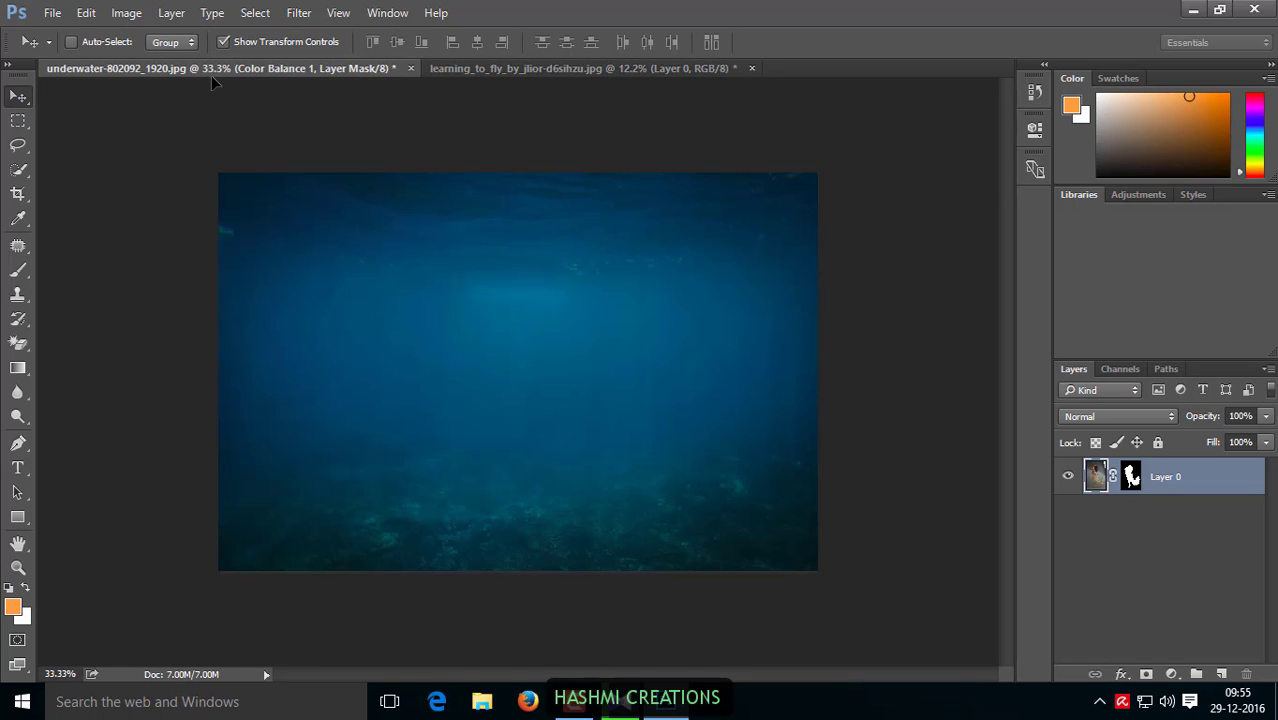
Step: Drop the woman cutout into the underwater image and position her so her head shows
{"action": "left_click_drag", "start_coordinate": [231, 90], "coordinate": [461, 366]}
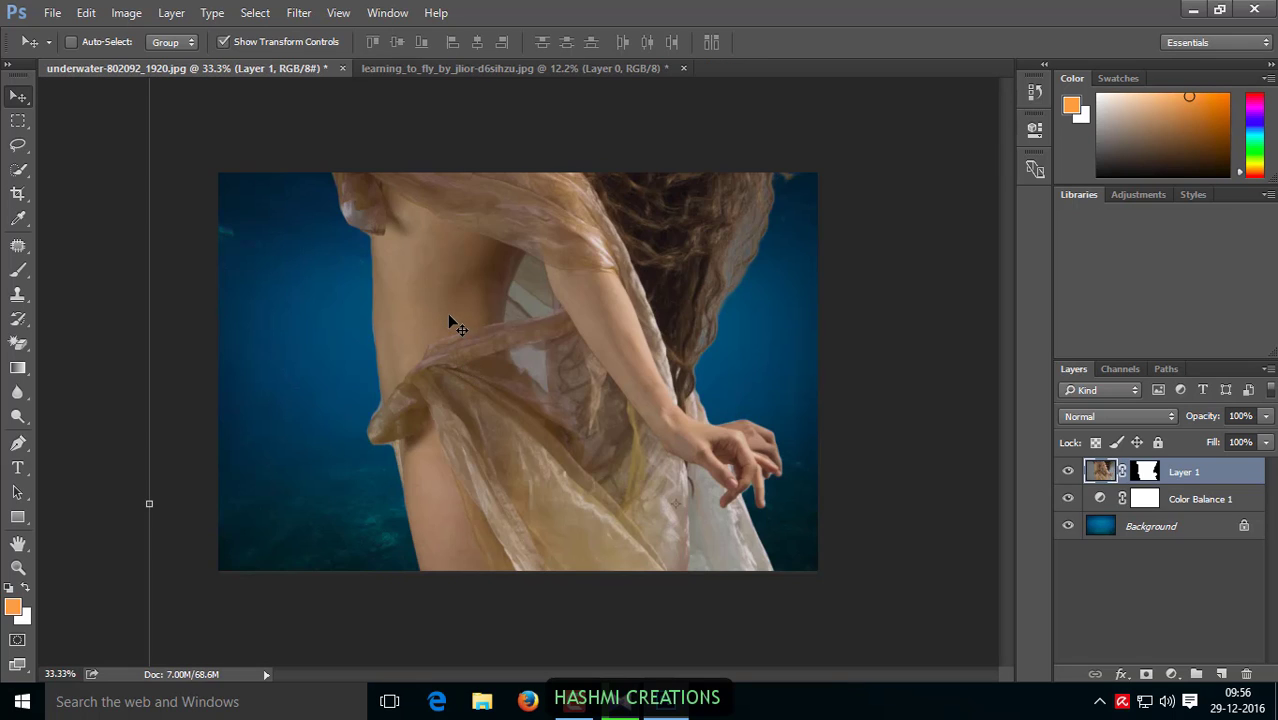
{"action": "mouse_move", "coordinate": [489, 351]}
{"action": "left_mouse_down"}
{"action": "mouse_move", "coordinate": [500, 340]}
{"action": "mouse_move", "coordinate": [465, 377]}
{"action": "left_mouse_up"}
{"action": "left_click_drag", "start_coordinate": [575, 300], "coordinate": [543, 331]}
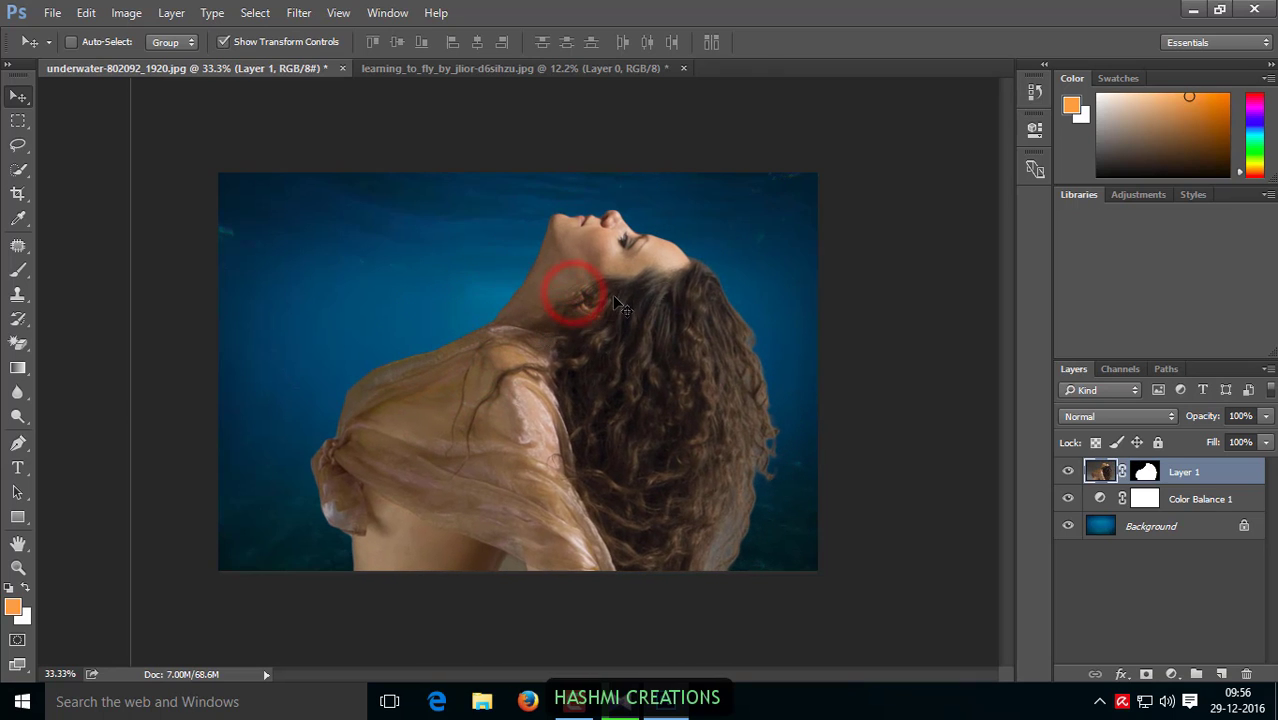
{"action": "left_click_drag", "start_coordinate": [613, 297], "coordinate": [593, 317]}
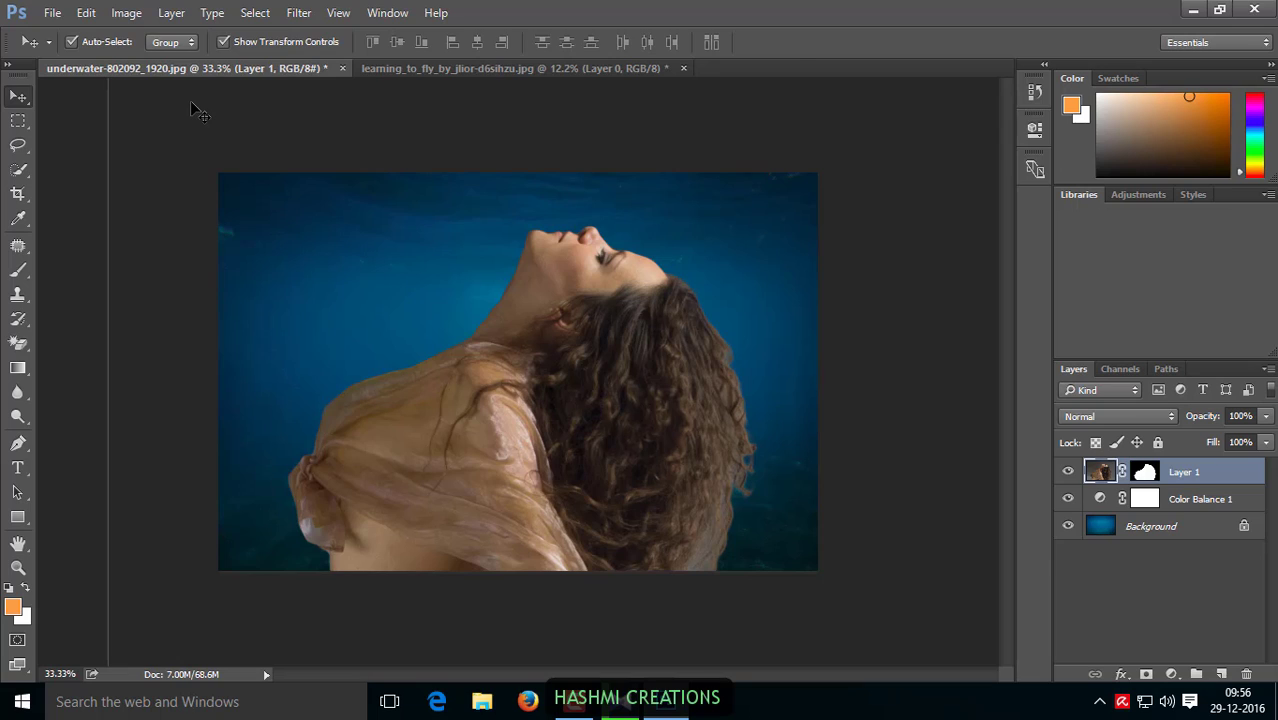
{"action": "key", "text": "ctrl+t"}
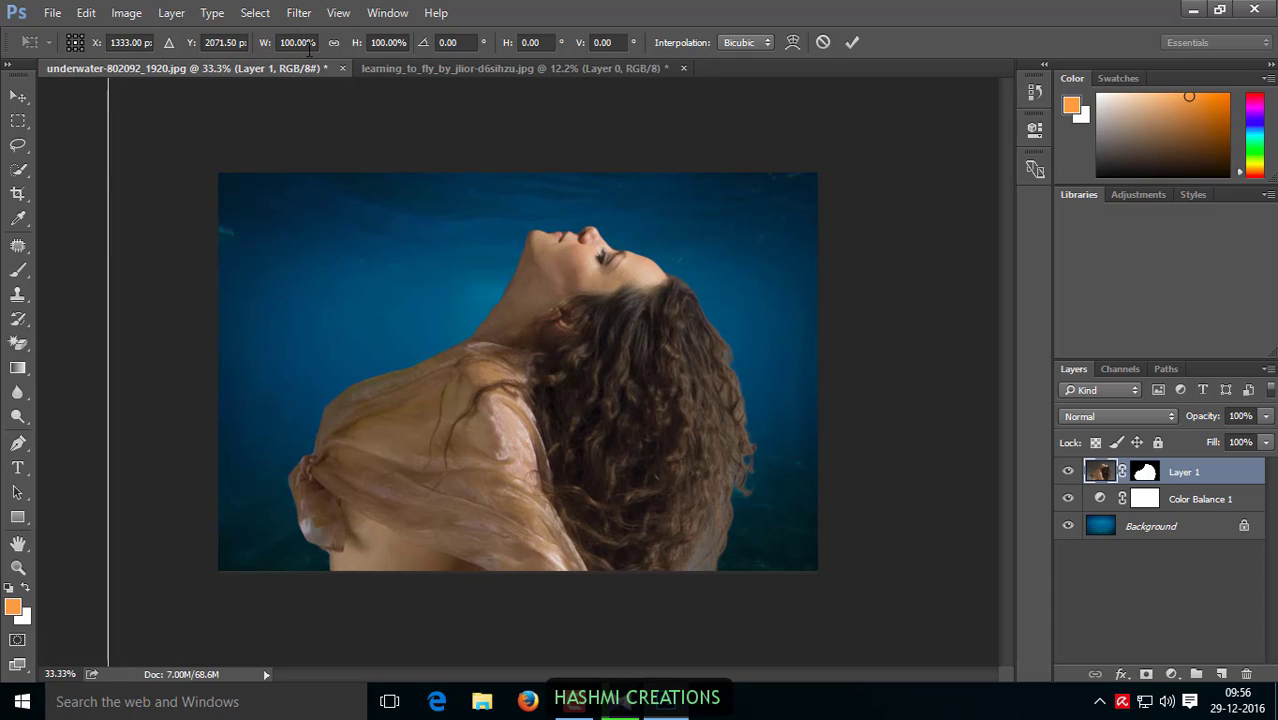
Step: Scale the woman down proportionally and move her up into the underwater scene
{"action": "left_click", "coordinate": [335, 44]}
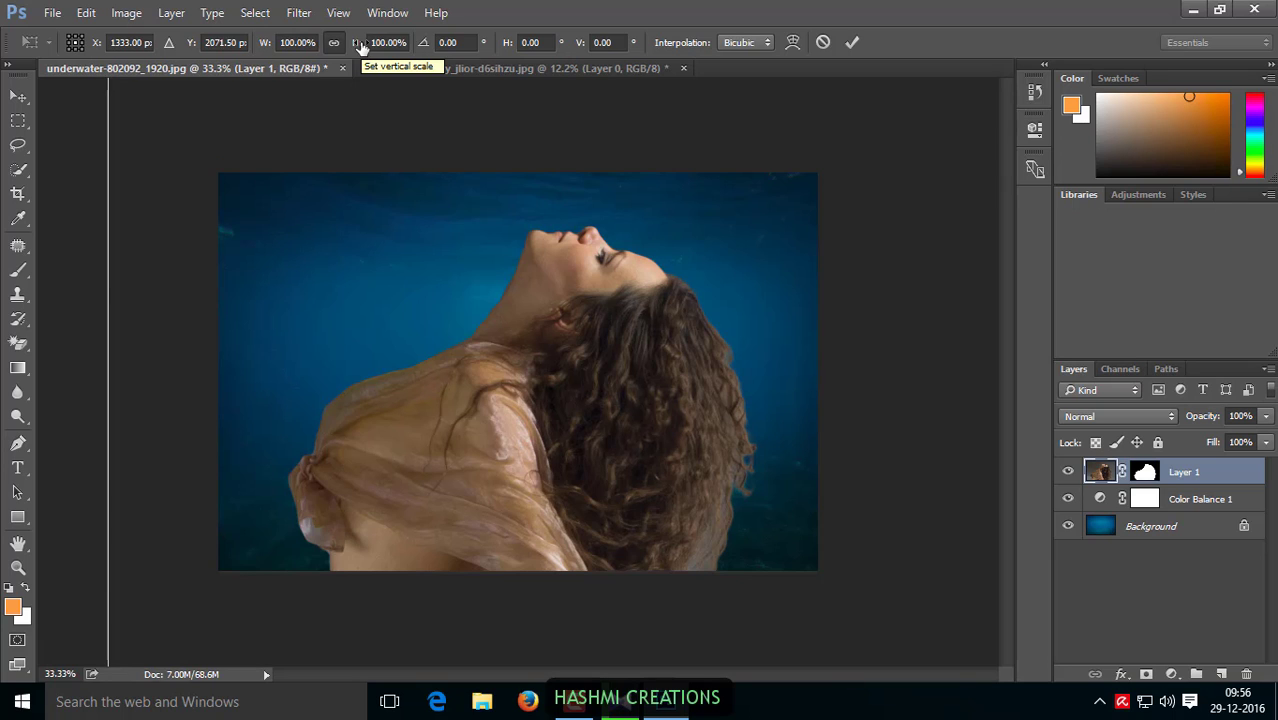
{"action": "left_click_drag", "start_coordinate": [360, 45], "coordinate": [305, 58]}
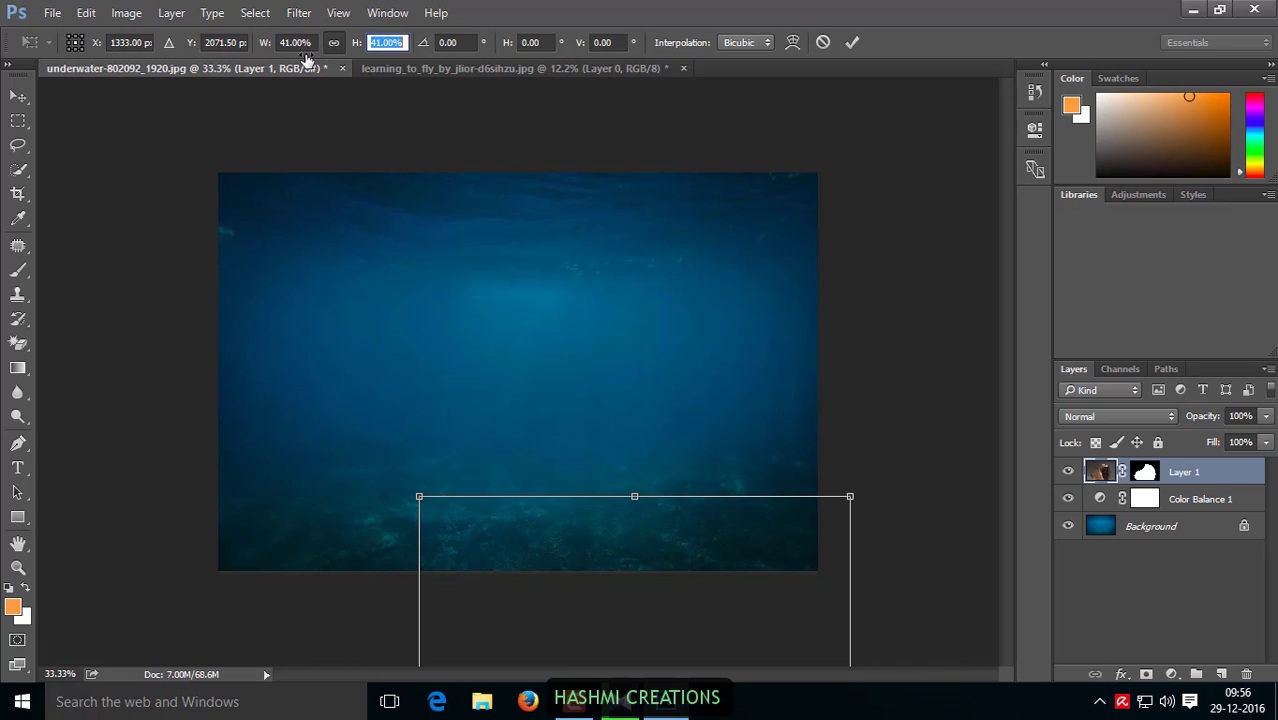
{"action": "left_click_drag", "start_coordinate": [561, 540], "coordinate": [458, 205]}
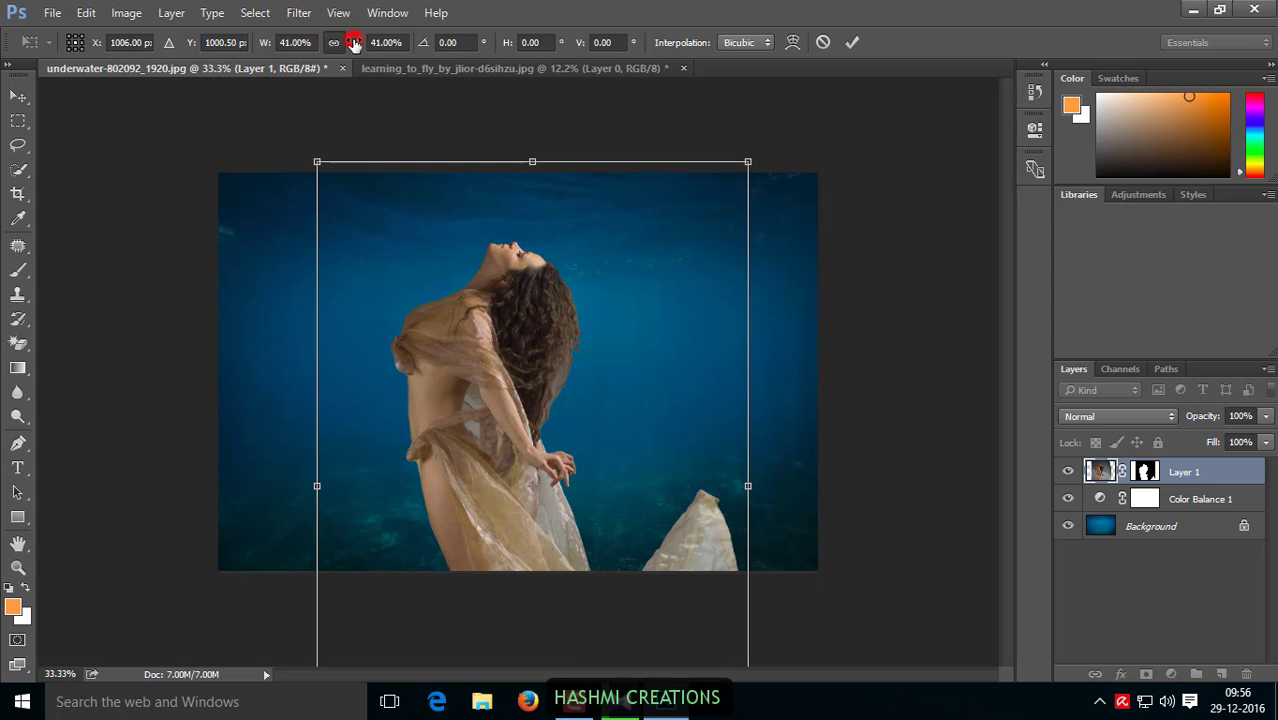
{"action": "left_click_drag", "start_coordinate": [352, 45], "coordinate": [332, 49]}
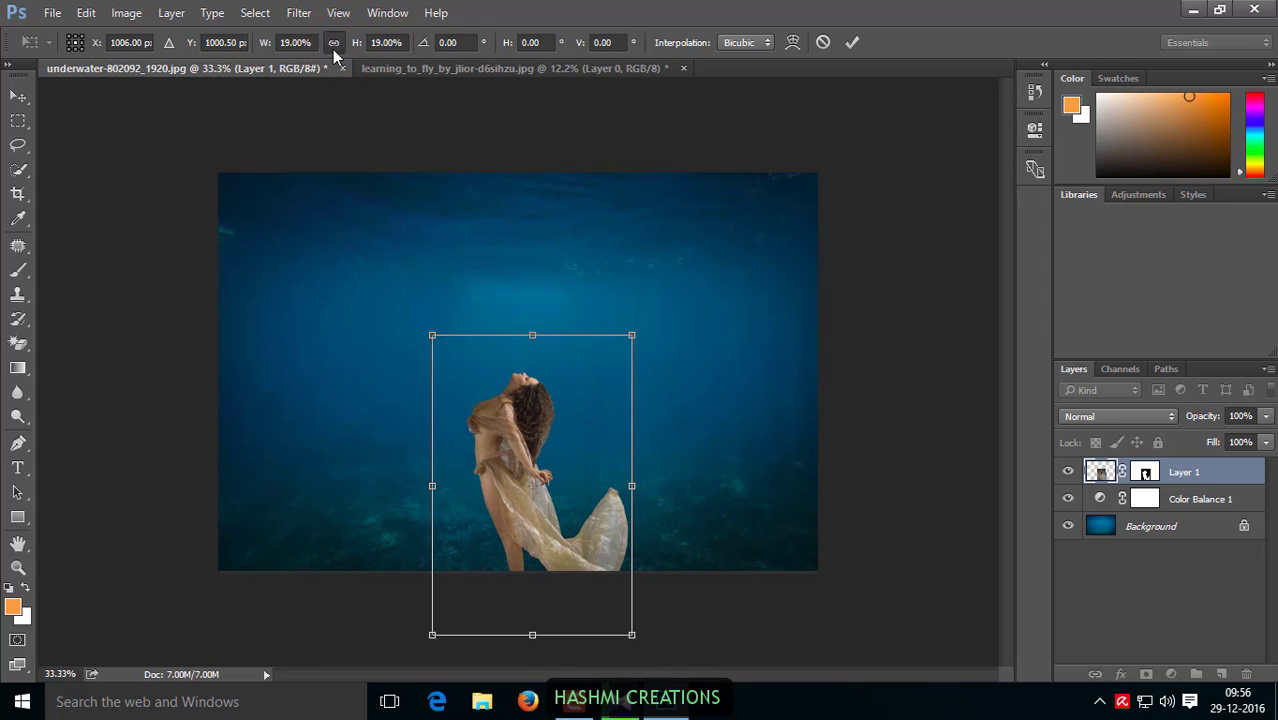
{"action": "left_click_drag", "start_coordinate": [513, 420], "coordinate": [505, 322]}
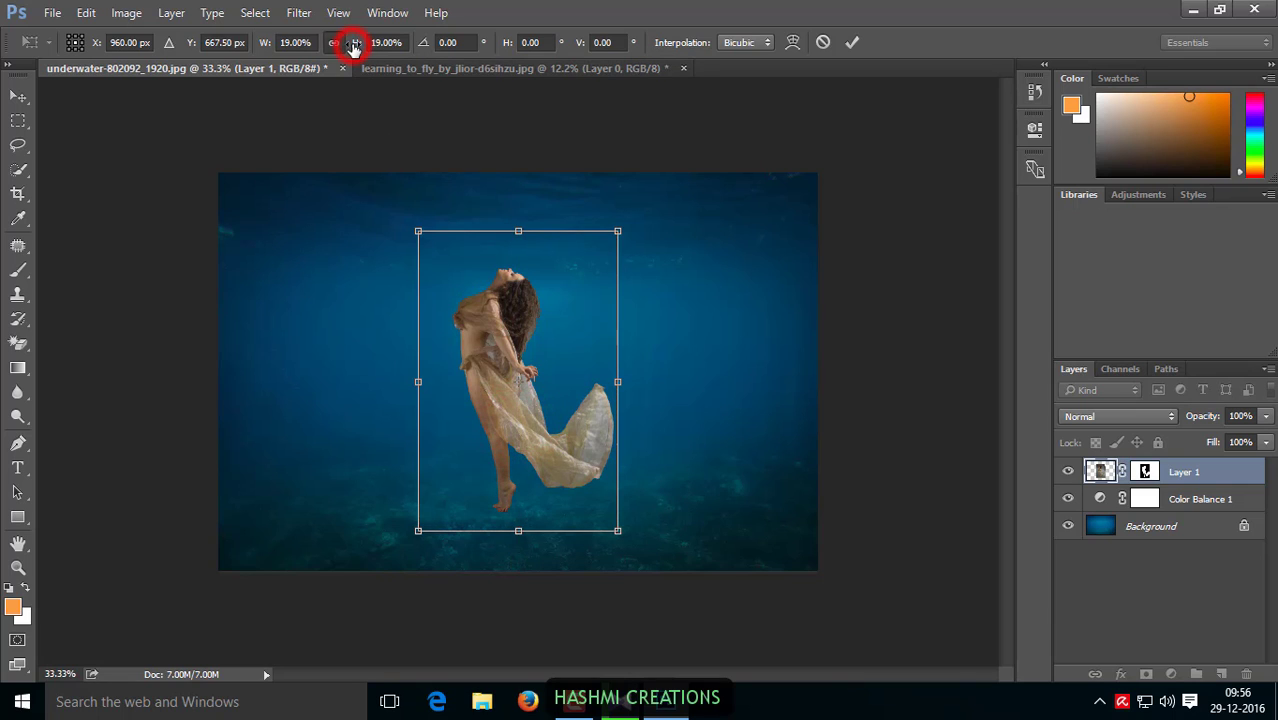
{"action": "left_click_drag", "start_coordinate": [352, 45], "coordinate": [362, 45]}
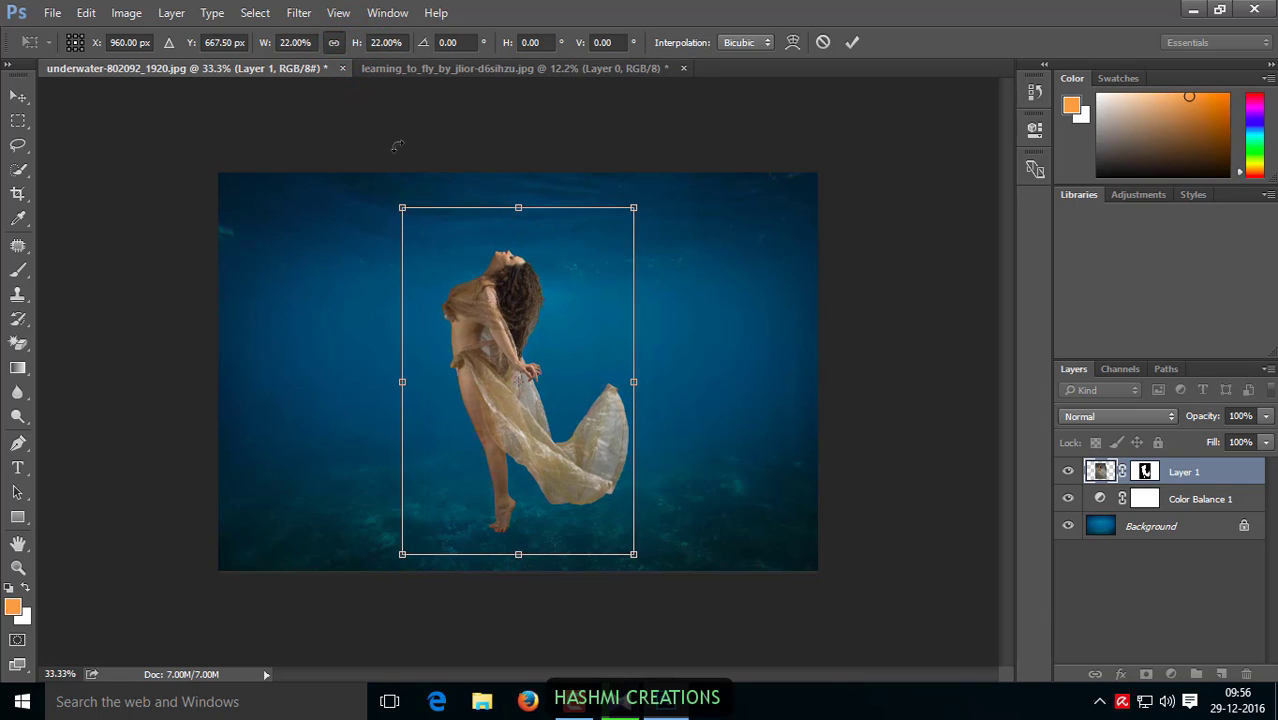
Step: Set the woman's scale to 20%, center her, and apply the transformation
{"action": "left_click", "coordinate": [358, 45]}
{"action": "left_click_drag", "start_coordinate": [358, 45], "coordinate": [348, 45]}
{"action": "left_click_drag", "start_coordinate": [508, 390], "coordinate": [522, 384]}
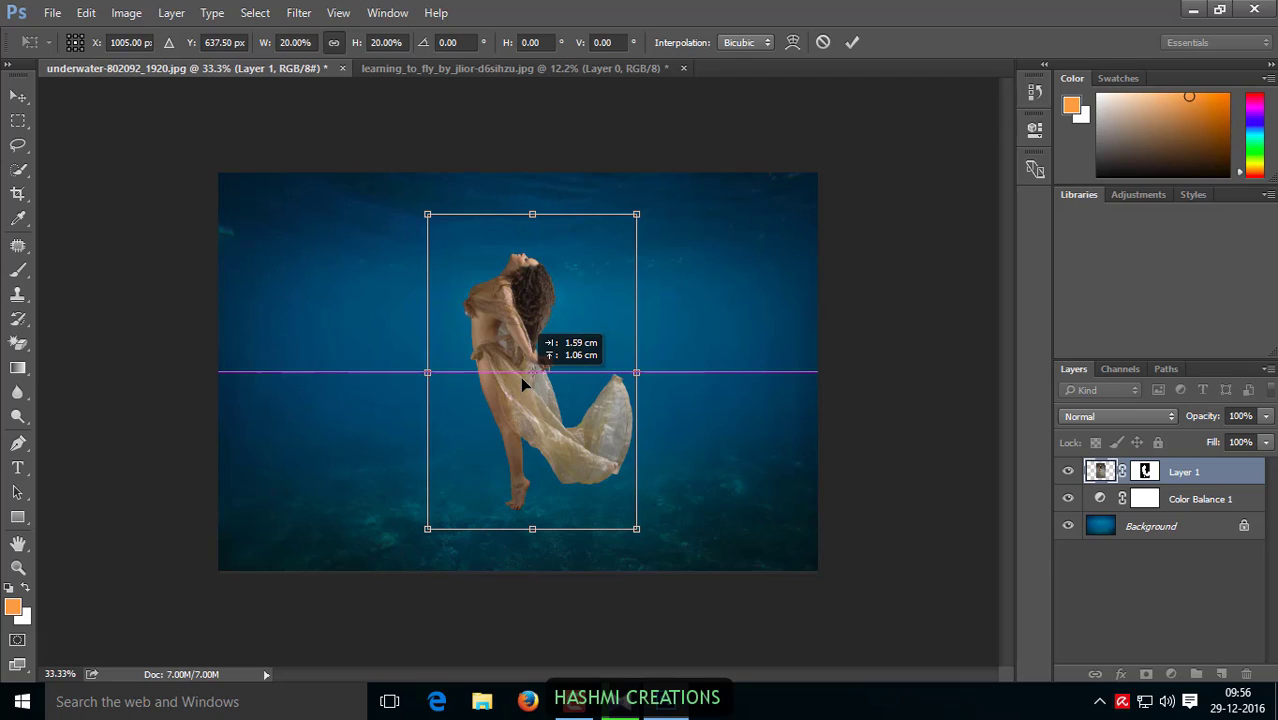
{"action": "left_click_drag", "start_coordinate": [520, 376], "coordinate": [520, 377]}
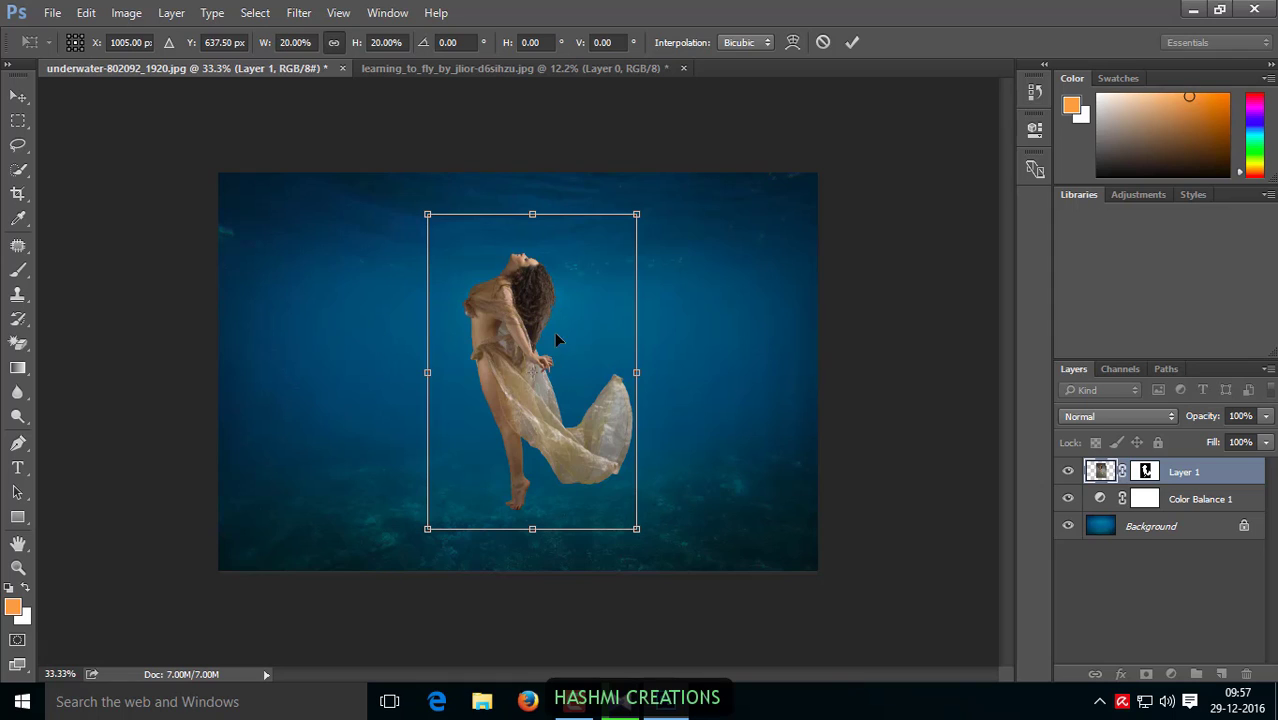
{"action": "left_click", "coordinate": [18, 96]}
{"action": "left_click", "coordinate": [545, 280]}
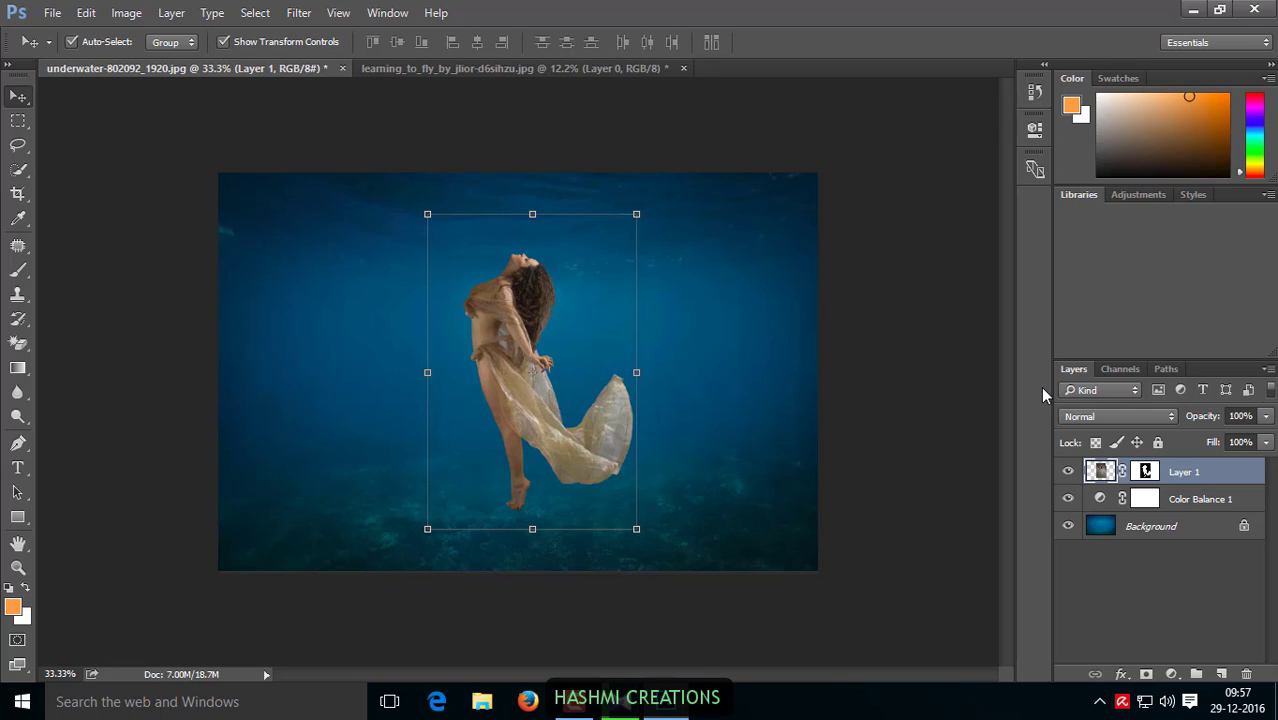
Step: Duplicate the woman layer, hide the original, and name the copy 'girl'
{"action": "key", "text": "ctrl+j"}
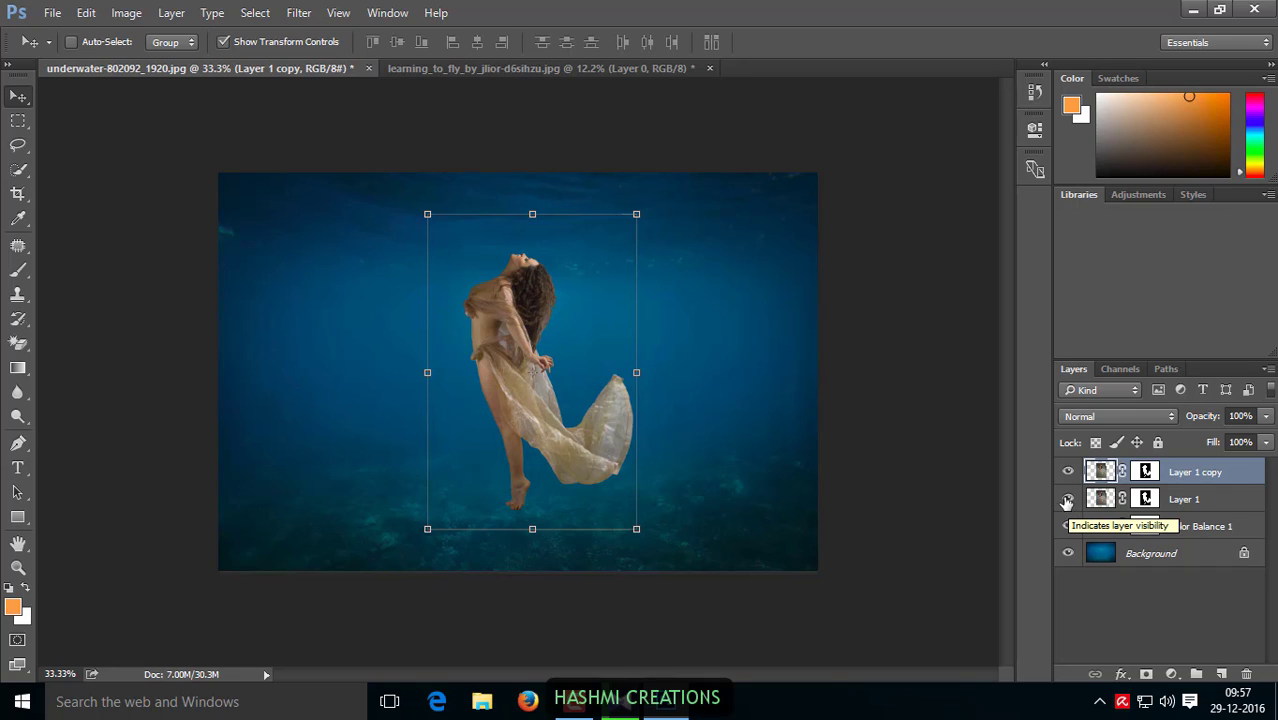
{"action": "left_click", "coordinate": [1068, 500]}
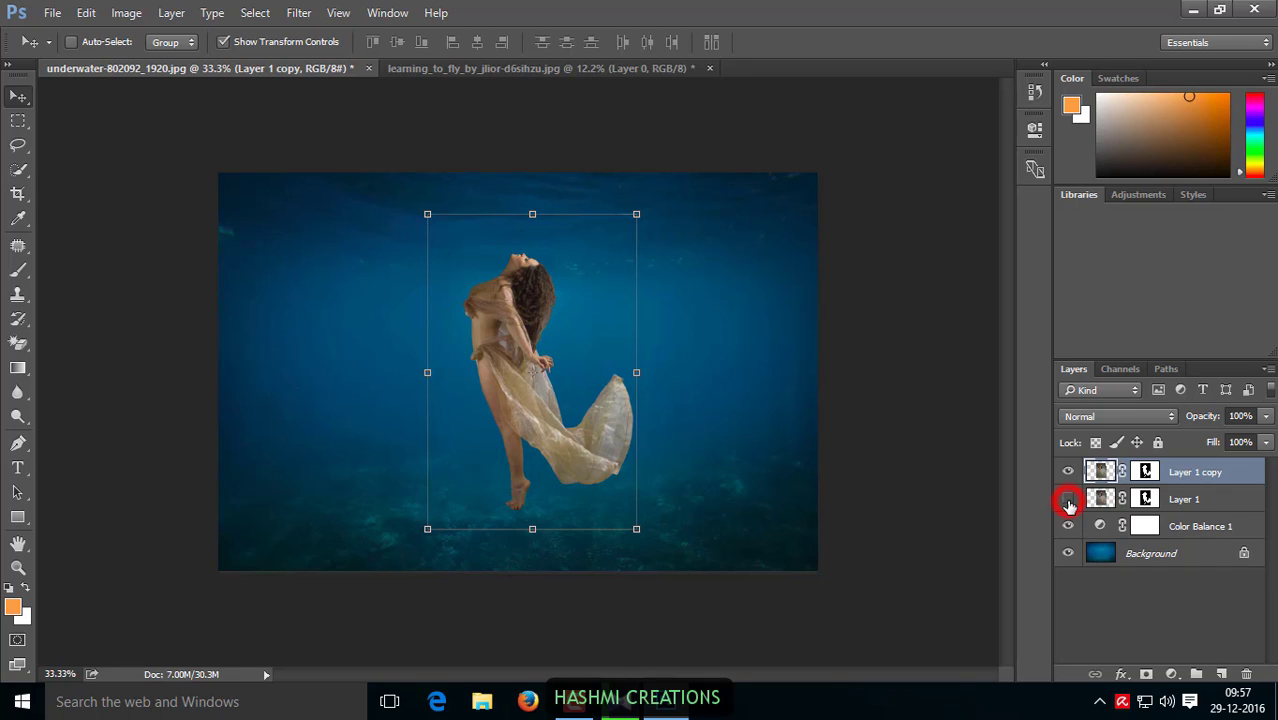
{"action": "double_click", "coordinate": [1197, 474]}
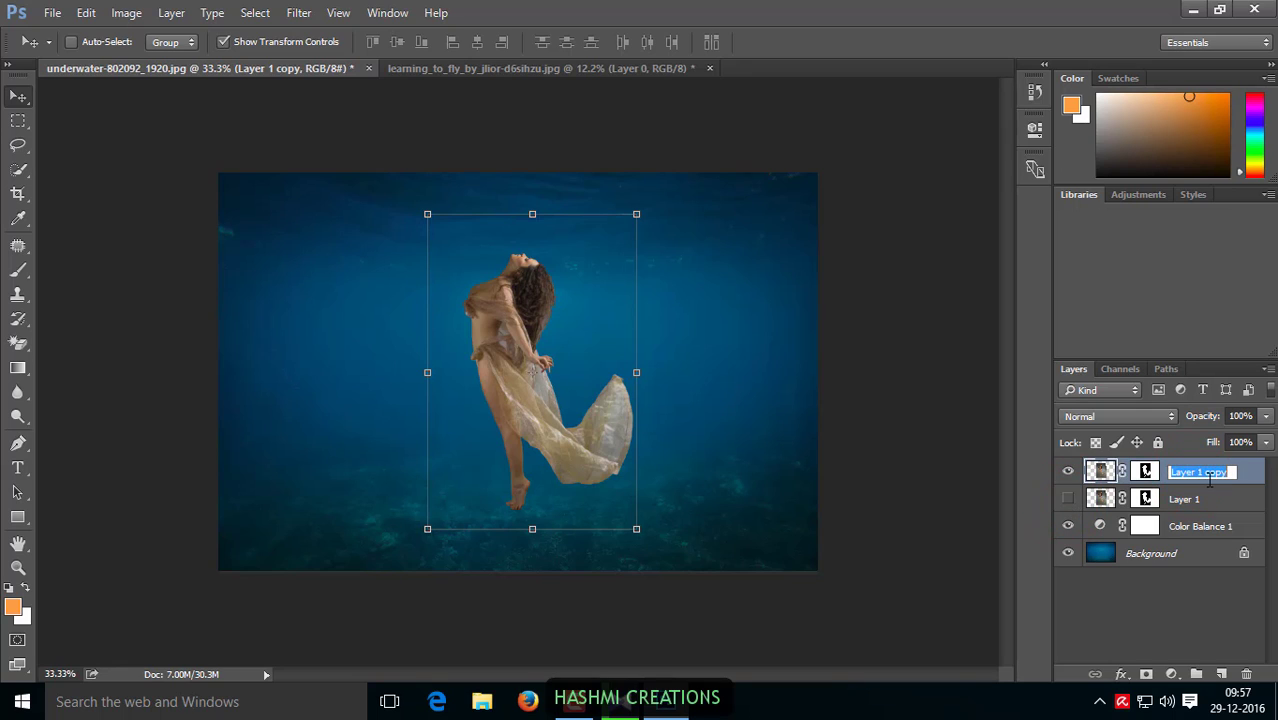
{"action": "type", "text": "s"}
{"action": "type", "text": "rl"}
{"action": "key", "text": "Return"}
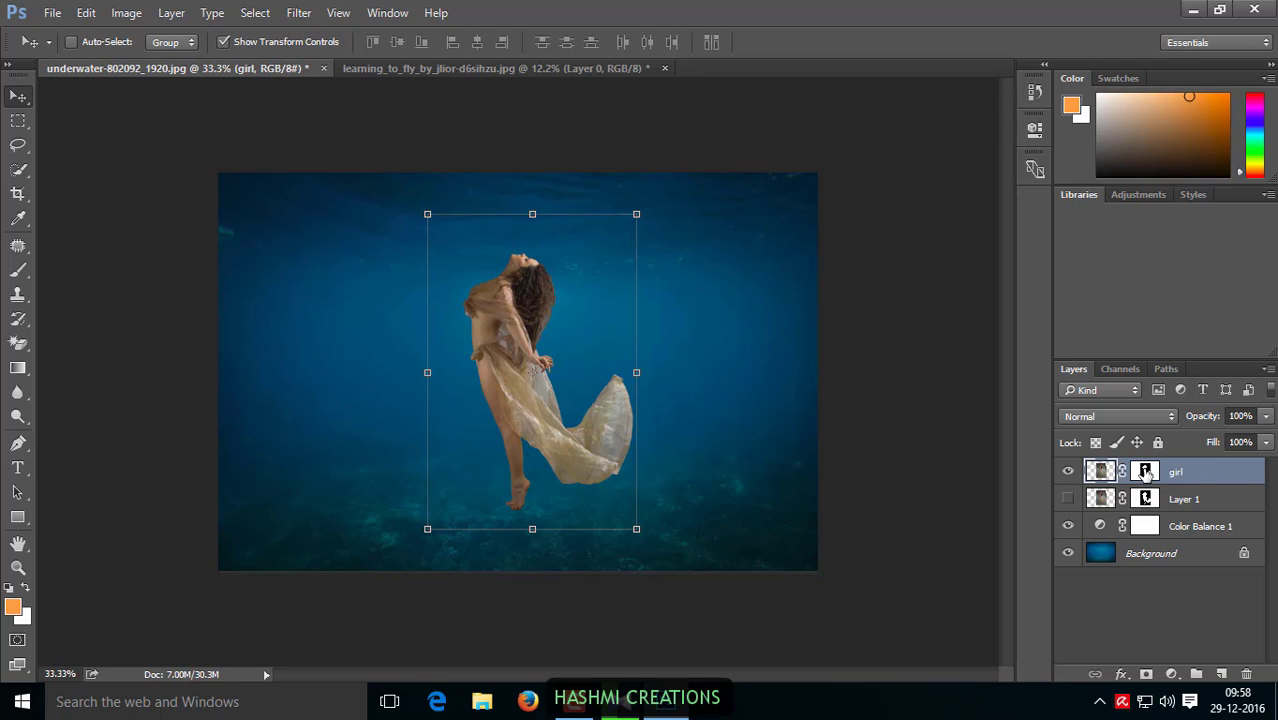
Step: Apply the girl layer's mask permanently to the layer
{"action": "right_click", "coordinate": [1145, 472]}
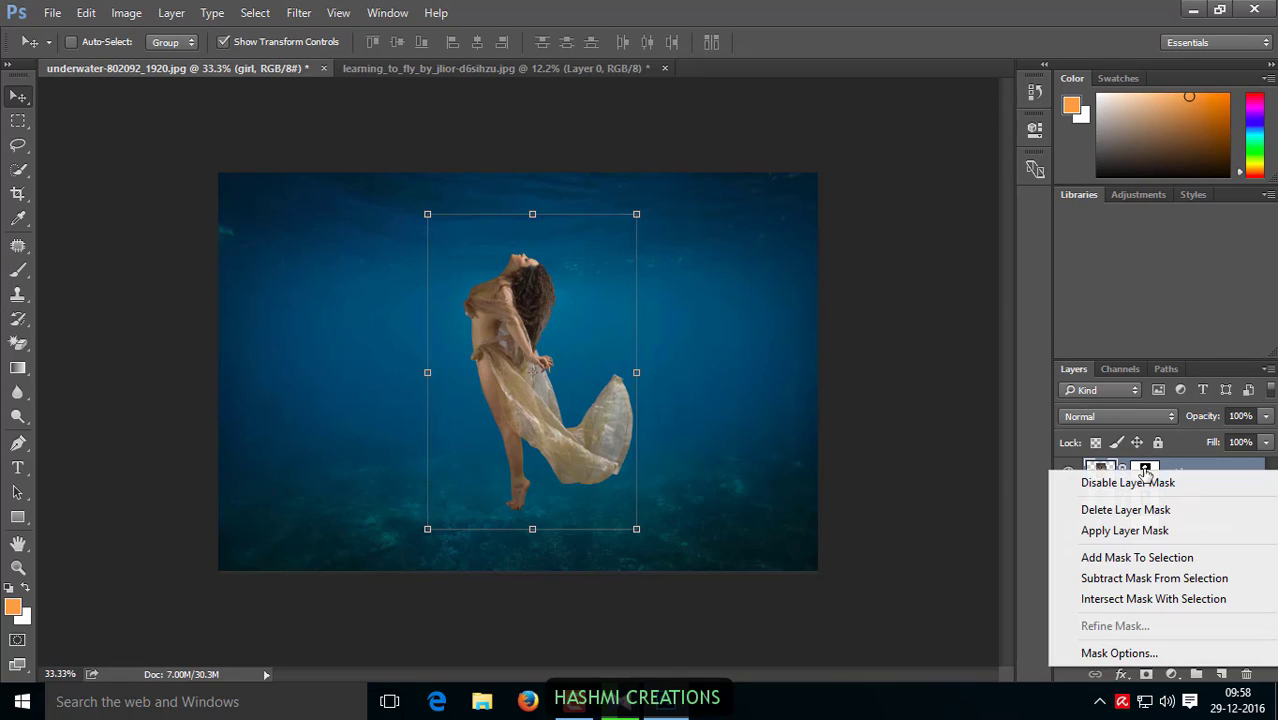
{"action": "left_click", "coordinate": [1129, 532]}
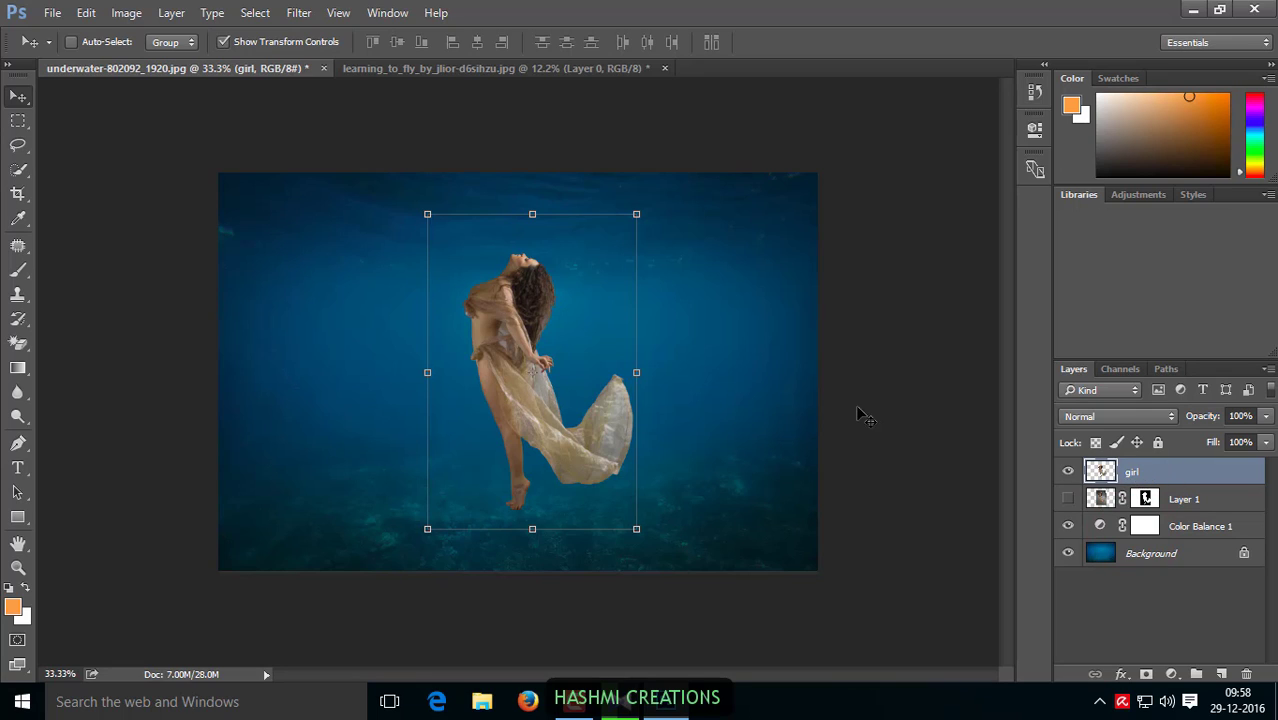
{"action": "left_click", "coordinate": [583, 279]}
Step: Stretch the girl layer slightly taller, to 103.55% height, and move her a little lower
{"action": "left_click_drag", "start_coordinate": [532, 214], "coordinate": [532, 209]}
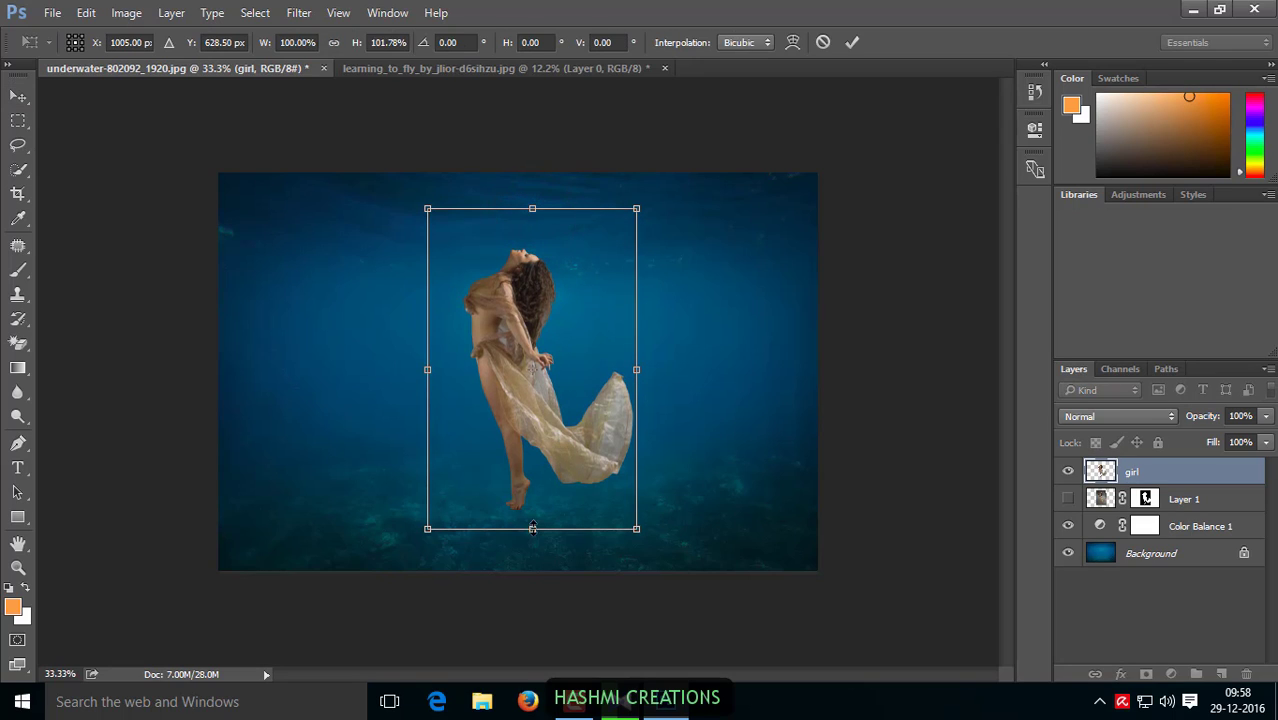
{"action": "left_click_drag", "start_coordinate": [531, 528], "coordinate": [532, 534]}
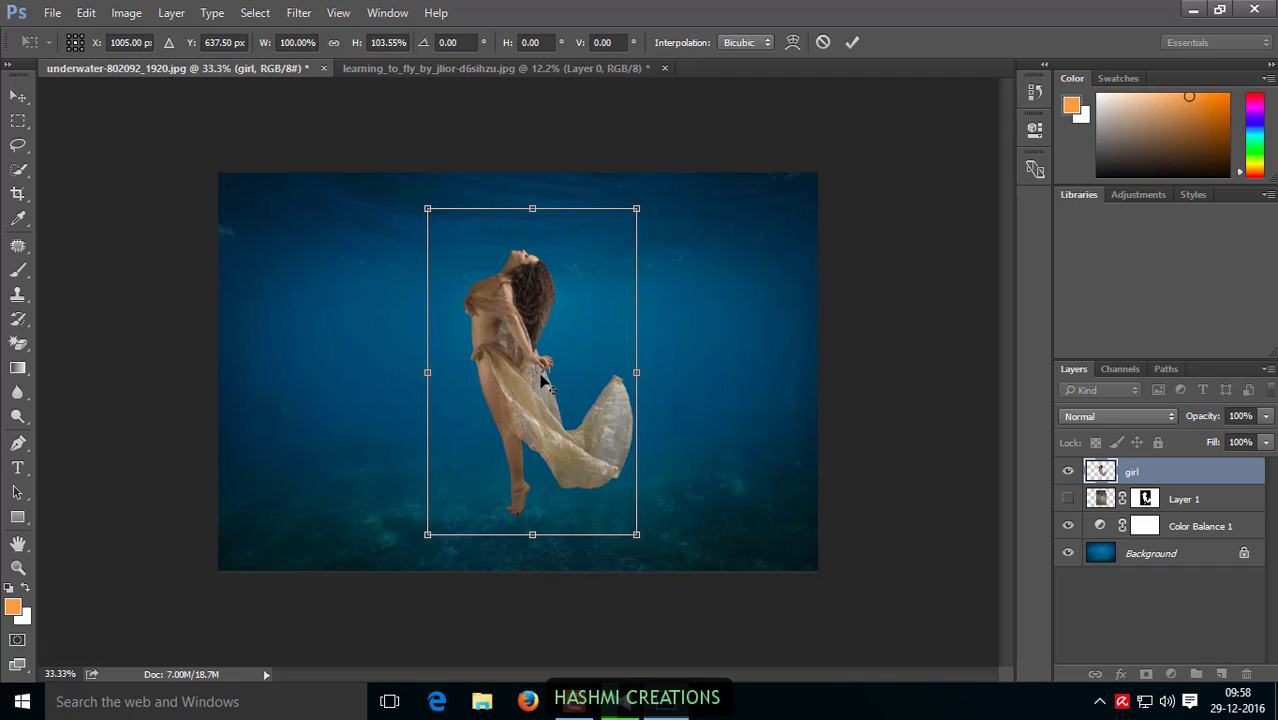
{"action": "left_click_drag", "start_coordinate": [543, 333], "coordinate": [543, 343]}
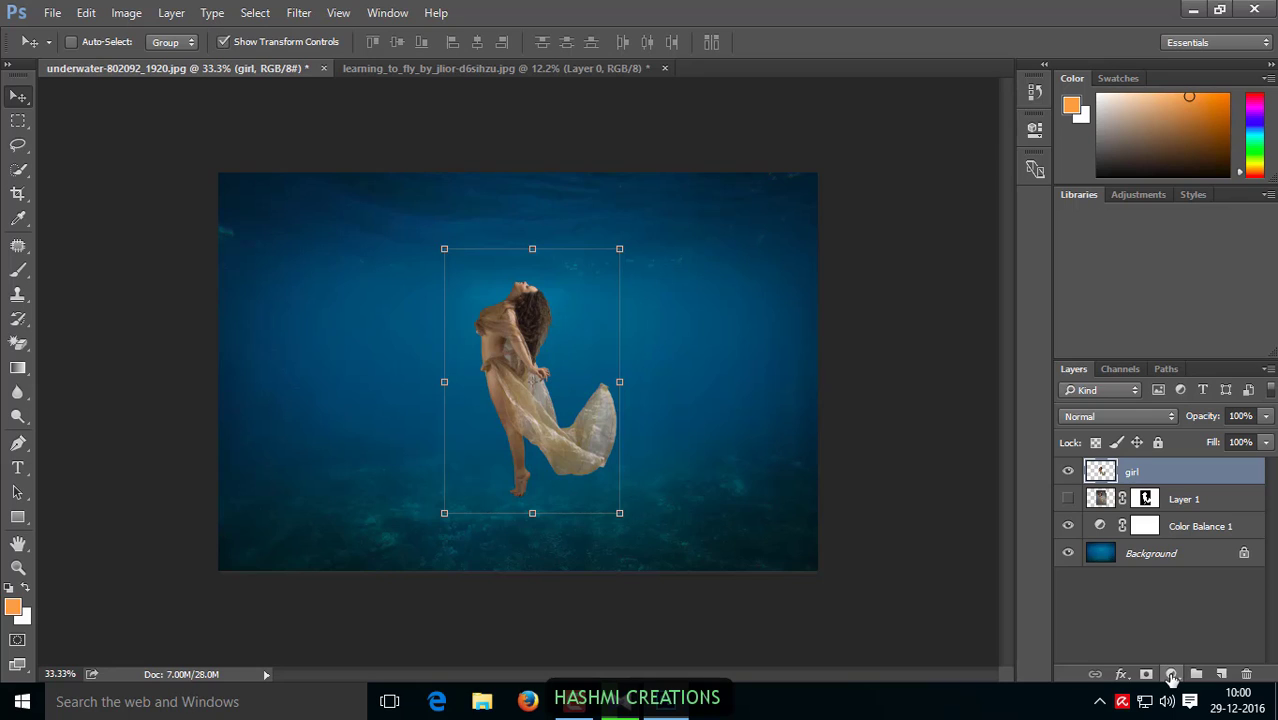
Step: Add a Color Balance layer with midtones set to Cyan -54, Green +58, Blue +54
{"action": "left_click", "coordinate": [1172, 676]}
{"action": "left_click", "coordinate": [1145, 470]}
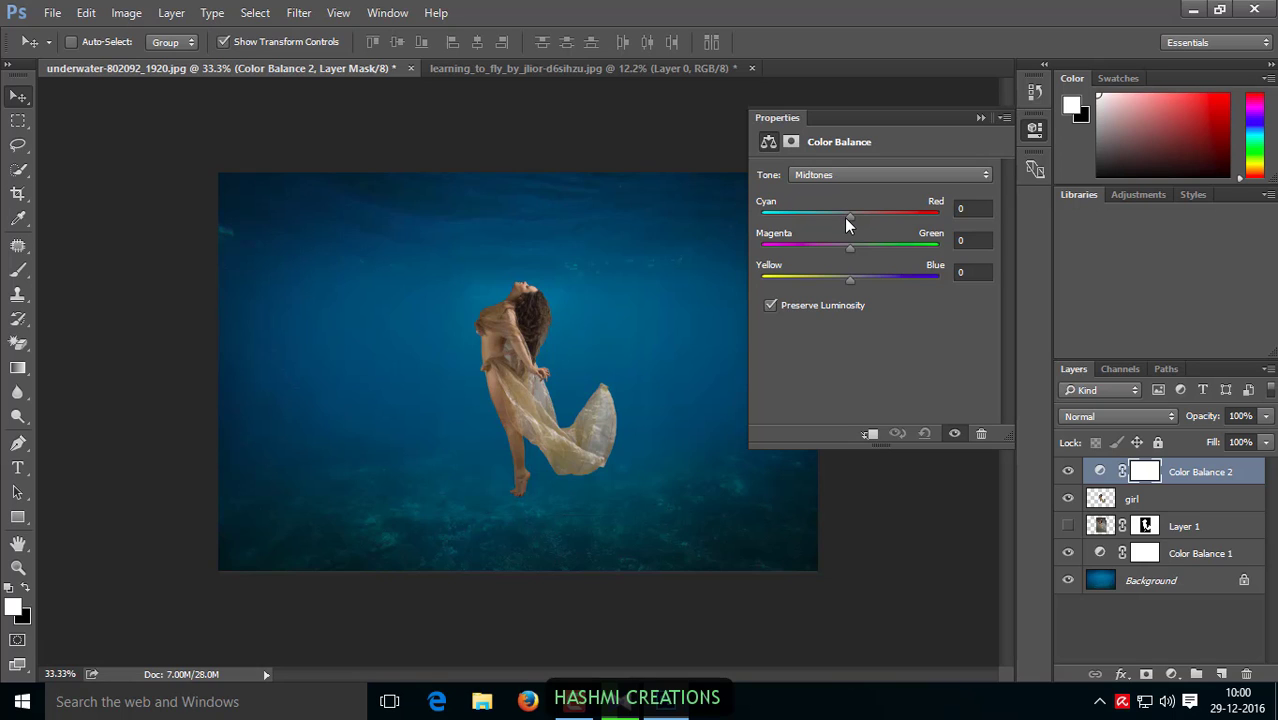
{"action": "left_click_drag", "start_coordinate": [846, 218], "coordinate": [806, 216]}
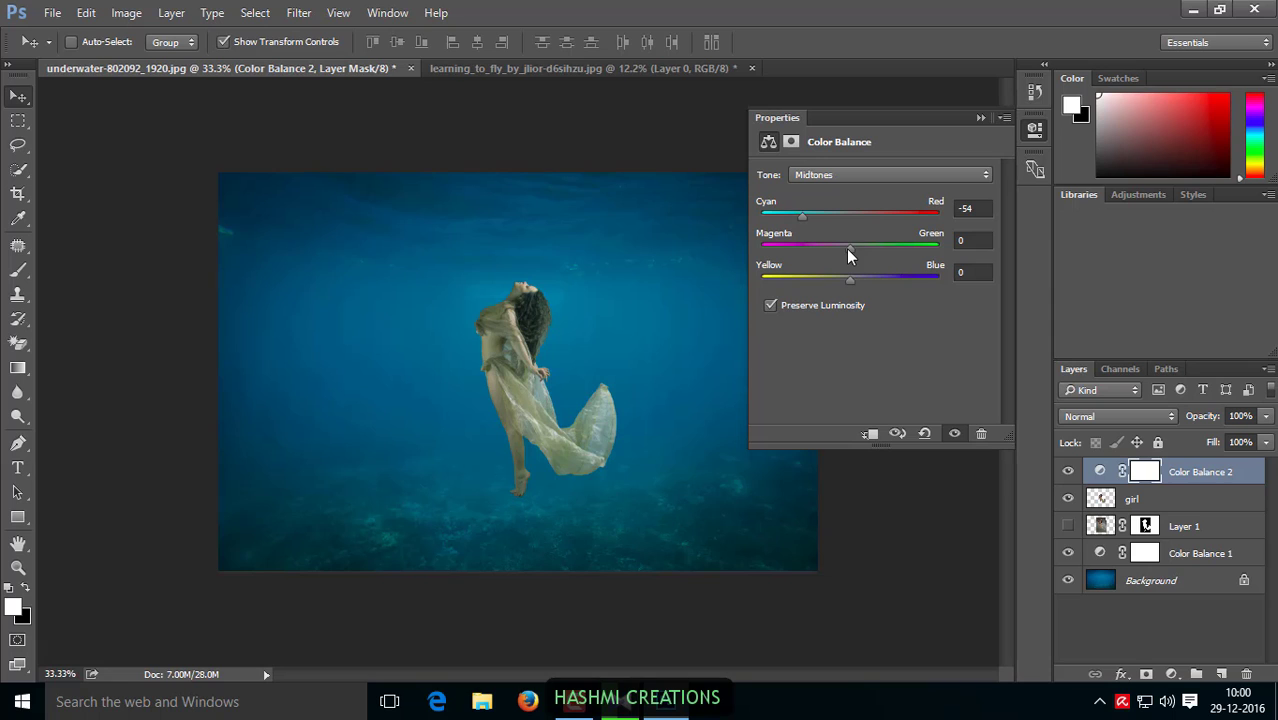
{"action": "left_click_drag", "start_coordinate": [846, 248], "coordinate": [884, 247]}
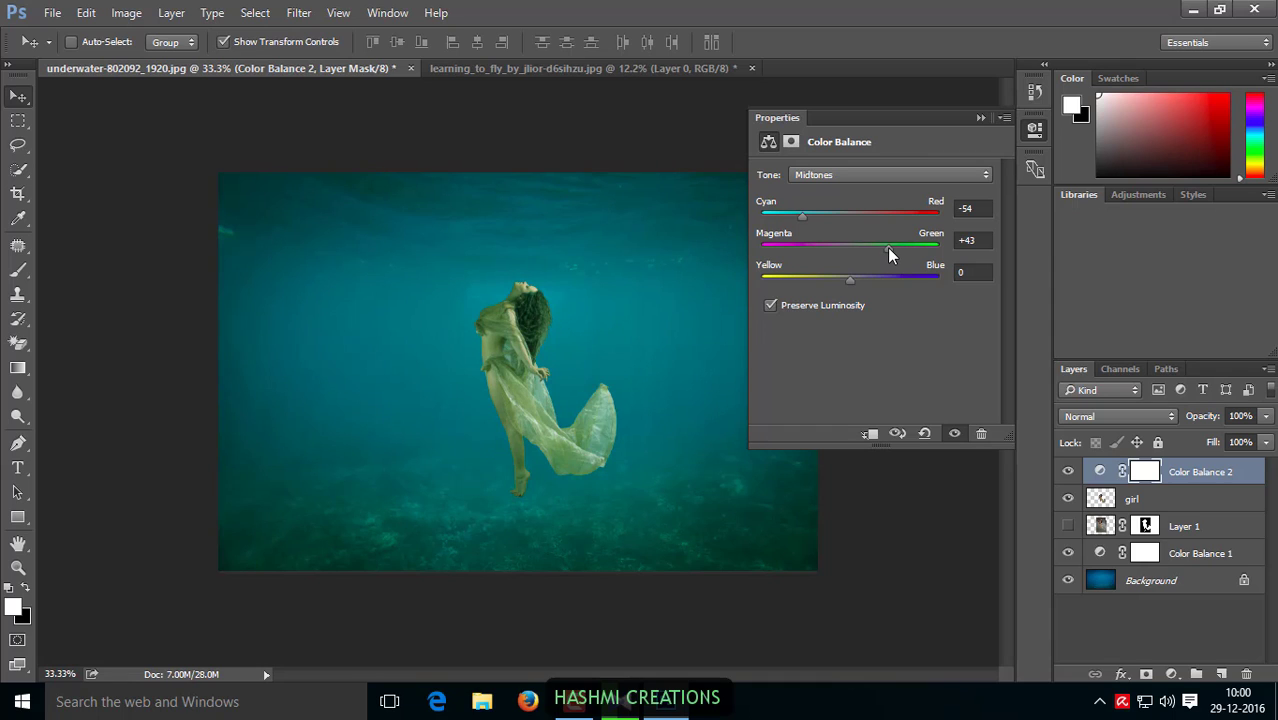
{"action": "mouse_move", "coordinate": [893, 248]}
{"action": "left_mouse_down"}
{"action": "mouse_move", "coordinate": [871, 248]}
{"action": "mouse_move", "coordinate": [896, 249]}
{"action": "left_mouse_up"}
{"action": "left_click", "coordinate": [852, 281]}
{"action": "left_click_drag", "start_coordinate": [850, 280], "coordinate": [895, 280]}
{"action": "left_click", "coordinate": [980, 118]}
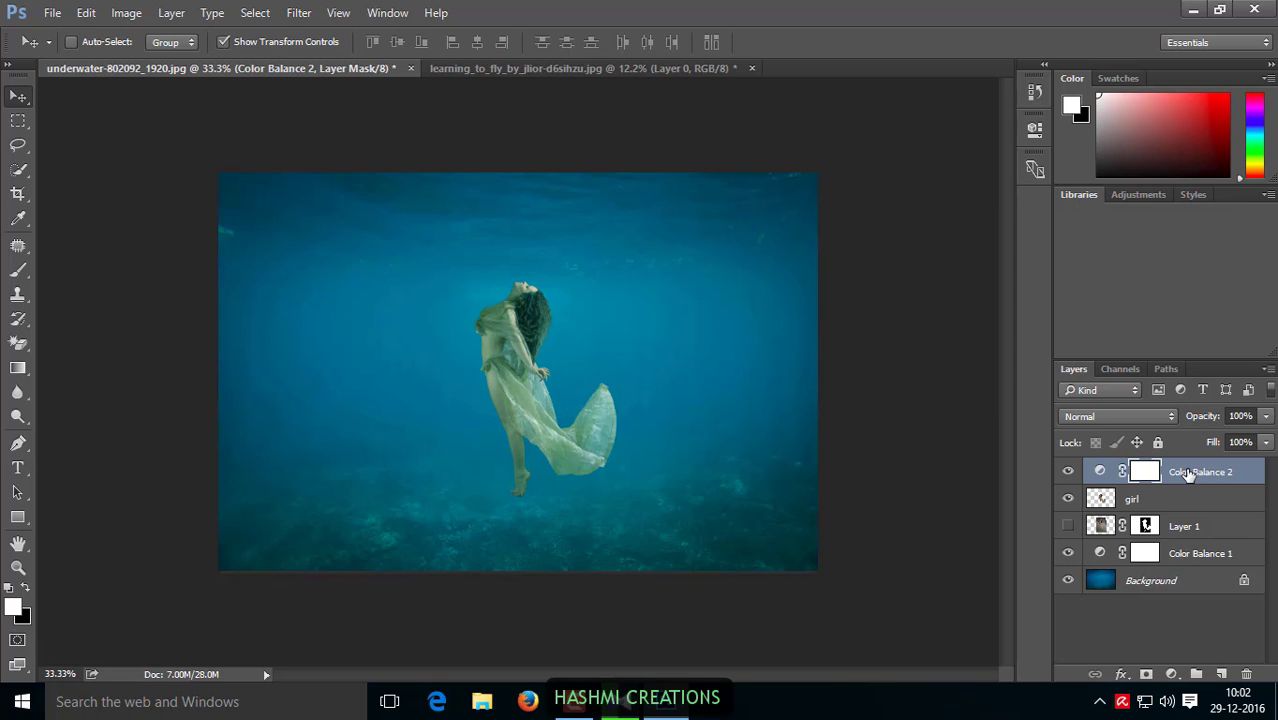
{"action": "left_click", "coordinate": [1172, 675]}
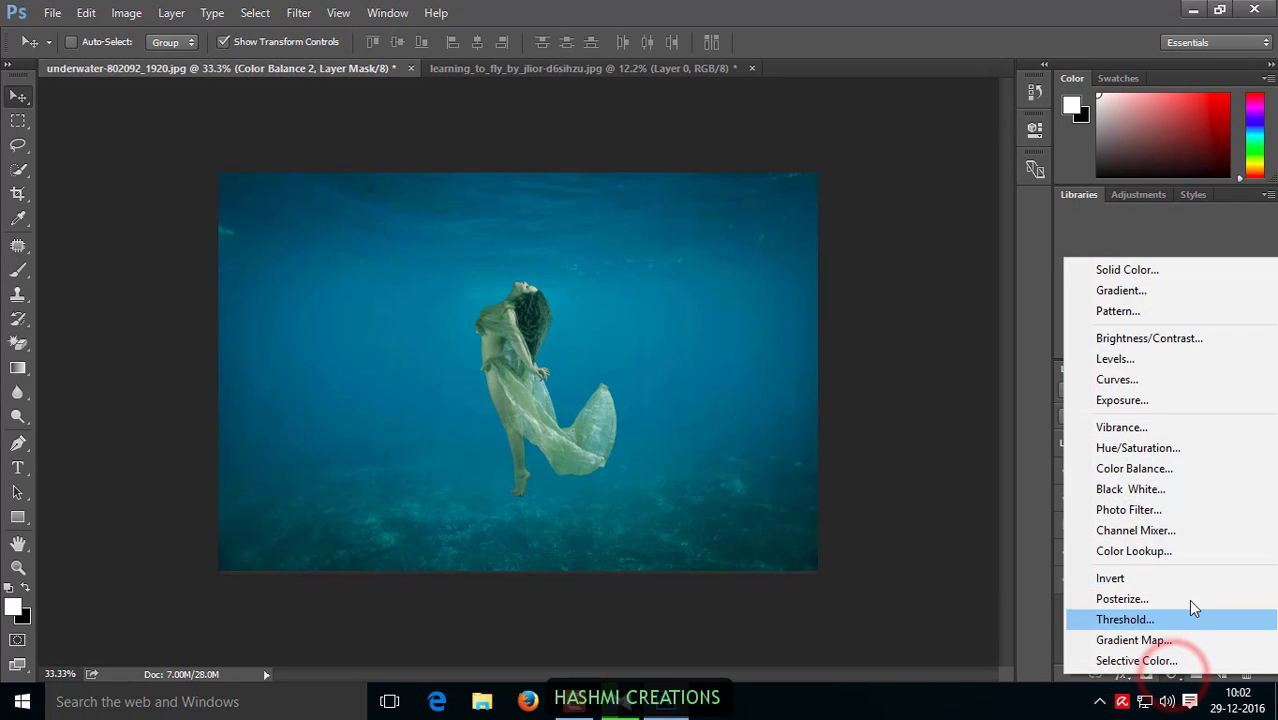
Step: Add a Hue/Saturation layer clipped to Color Balance 2 with Lightness -24
{"action": "left_click", "coordinate": [1165, 447]}
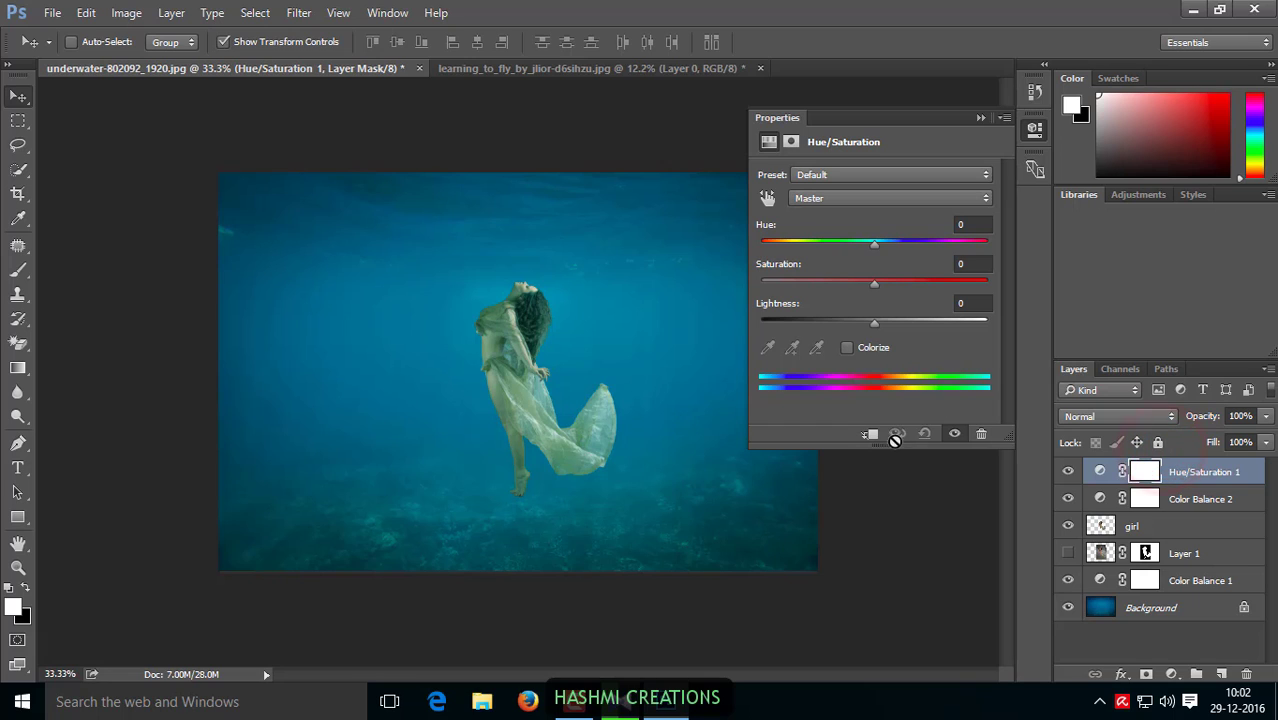
{"action": "left_click", "coordinate": [872, 436]}
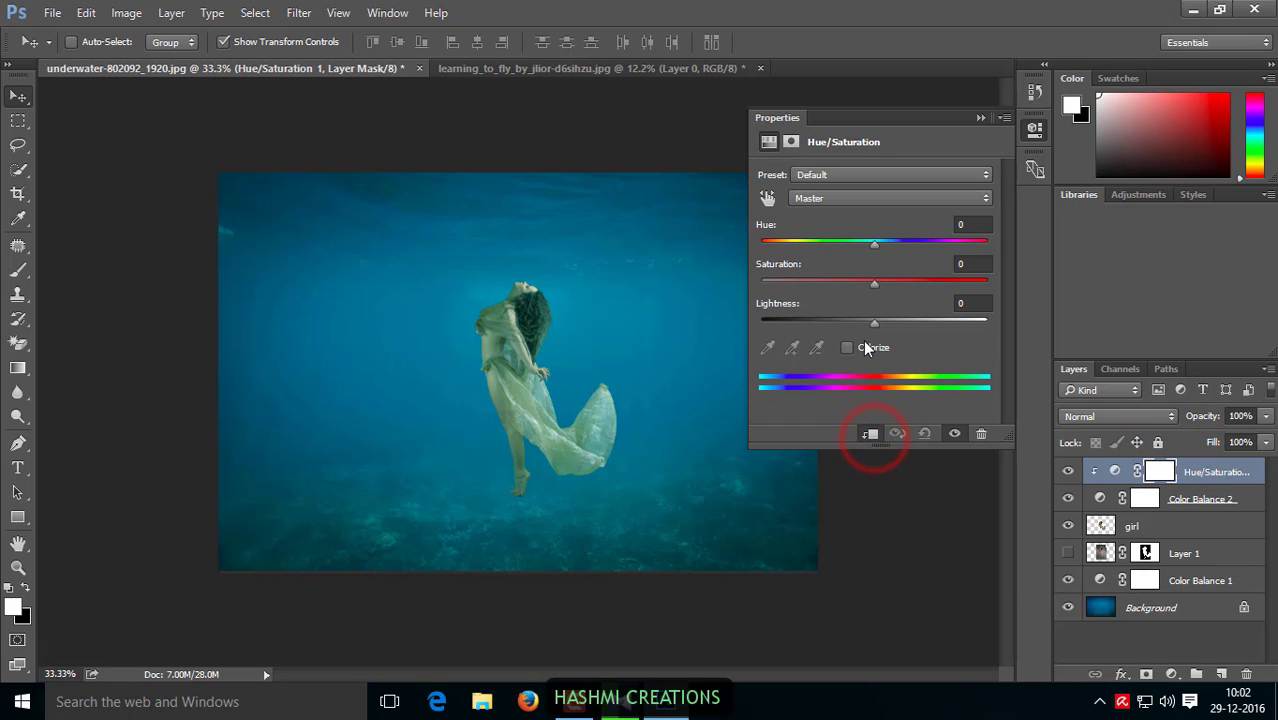
{"action": "left_click_drag", "start_coordinate": [875, 328], "coordinate": [850, 325]}
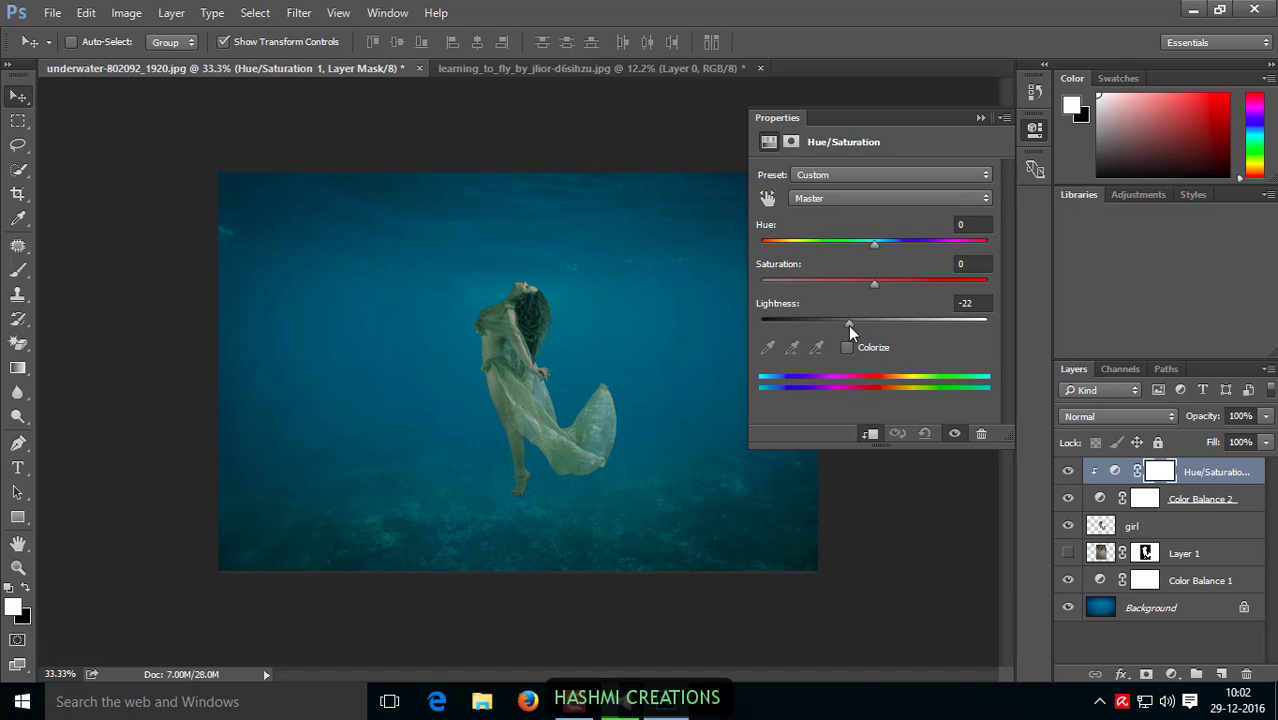
{"action": "left_click_drag", "start_coordinate": [846, 322], "coordinate": [847, 325]}
{"action": "left_click", "coordinate": [987, 119]}
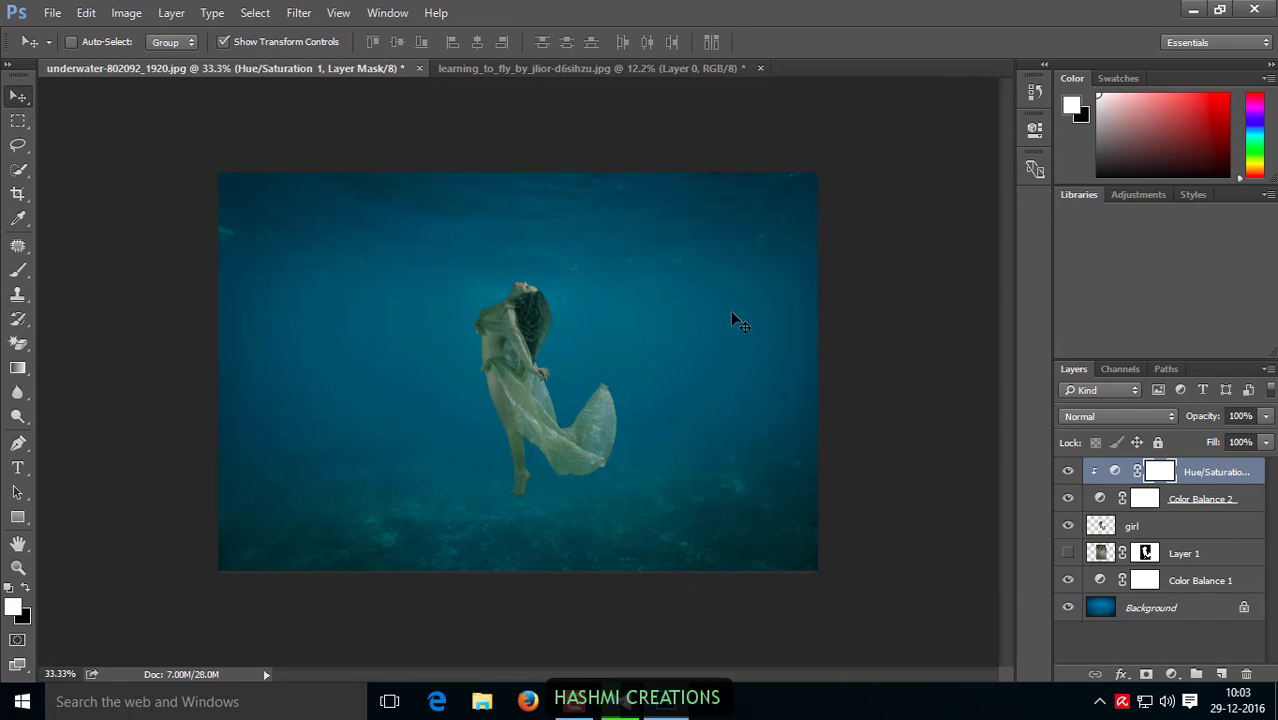
Step: Add a Color Balance layer nudging midtones slightly toward cyan, magenta and blue
{"action": "left_click", "coordinate": [1171, 675]}
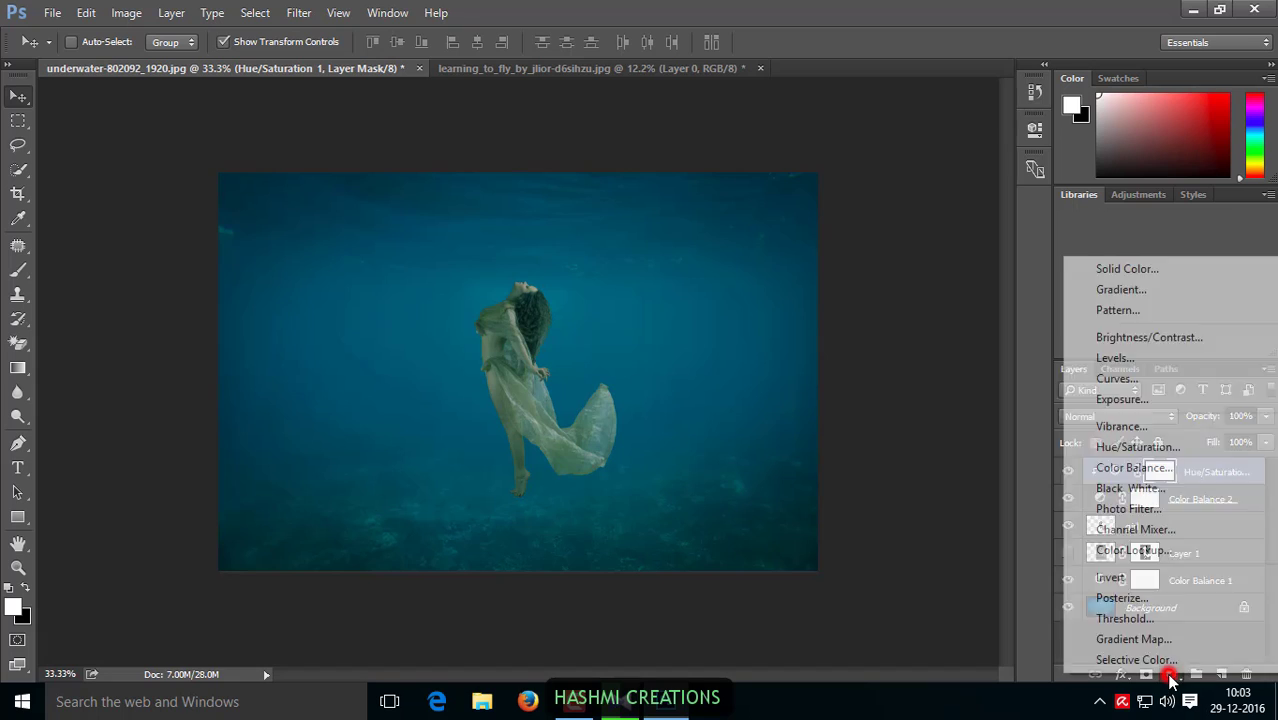
{"action": "left_click", "coordinate": [1135, 468]}
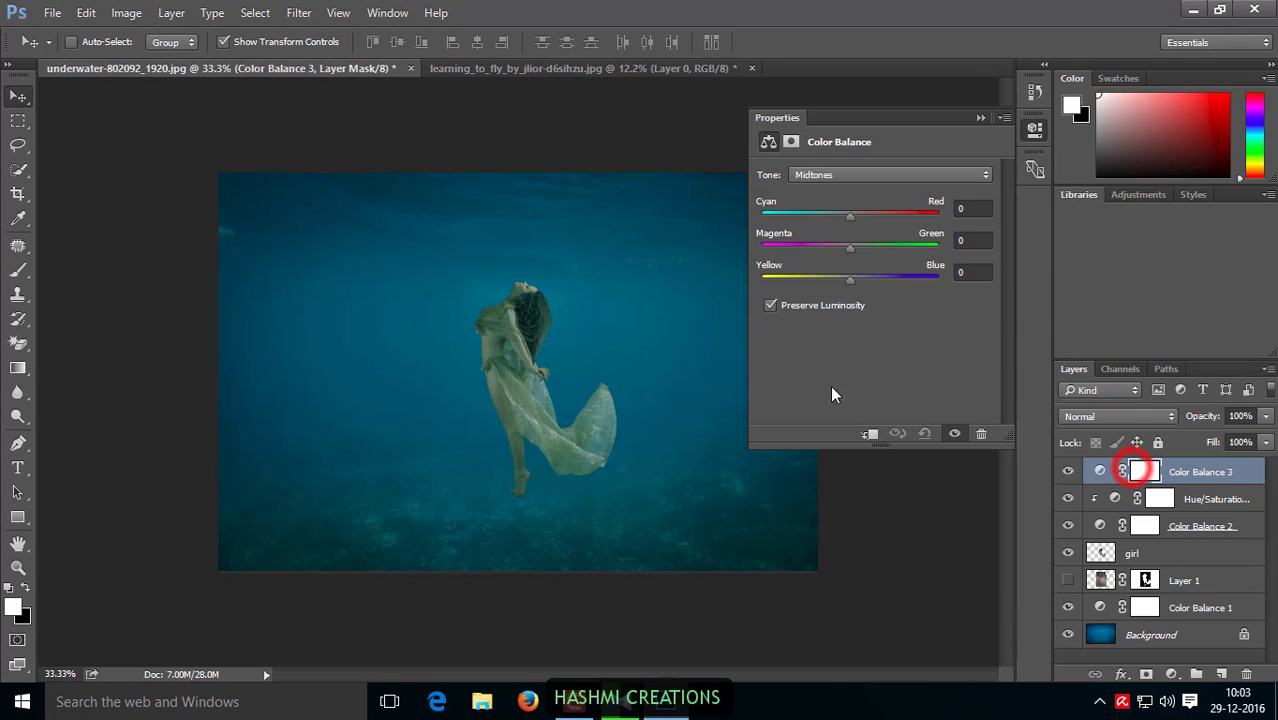
{"action": "left_click_drag", "start_coordinate": [847, 217], "coordinate": [842, 222]}
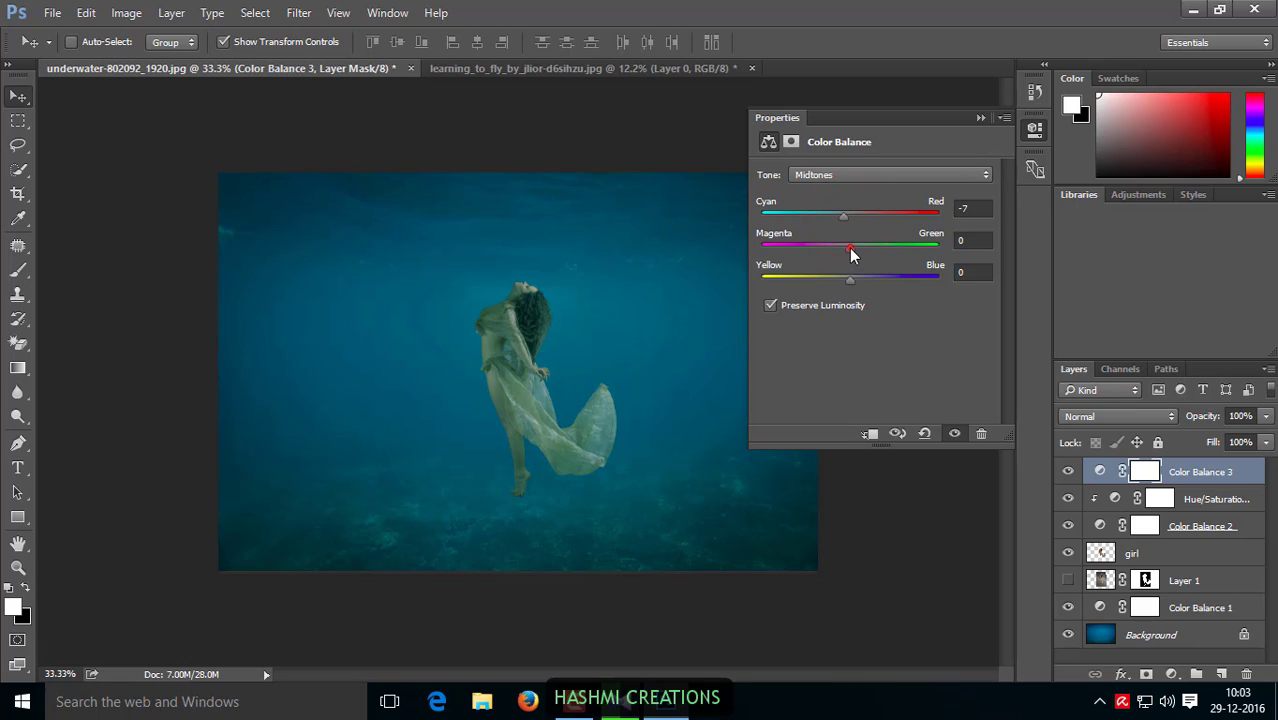
{"action": "left_click_drag", "start_coordinate": [849, 248], "coordinate": [847, 245]}
{"action": "left_click_drag", "start_coordinate": [852, 281], "coordinate": [858, 285]}
Step: Fine-tune the Color Balance 3 midtones to Cyan -5, Magenta -2, Blue +8
{"action": "left_click_drag", "start_coordinate": [844, 218], "coordinate": [846, 218]}
{"action": "left_click", "coordinate": [850, 248]}
{"action": "left_click", "coordinate": [857, 281]}
{"action": "left_click", "coordinate": [856, 281]}
{"action": "left_click", "coordinate": [1004, 118]}
{"action": "left_click", "coordinate": [980, 120]}
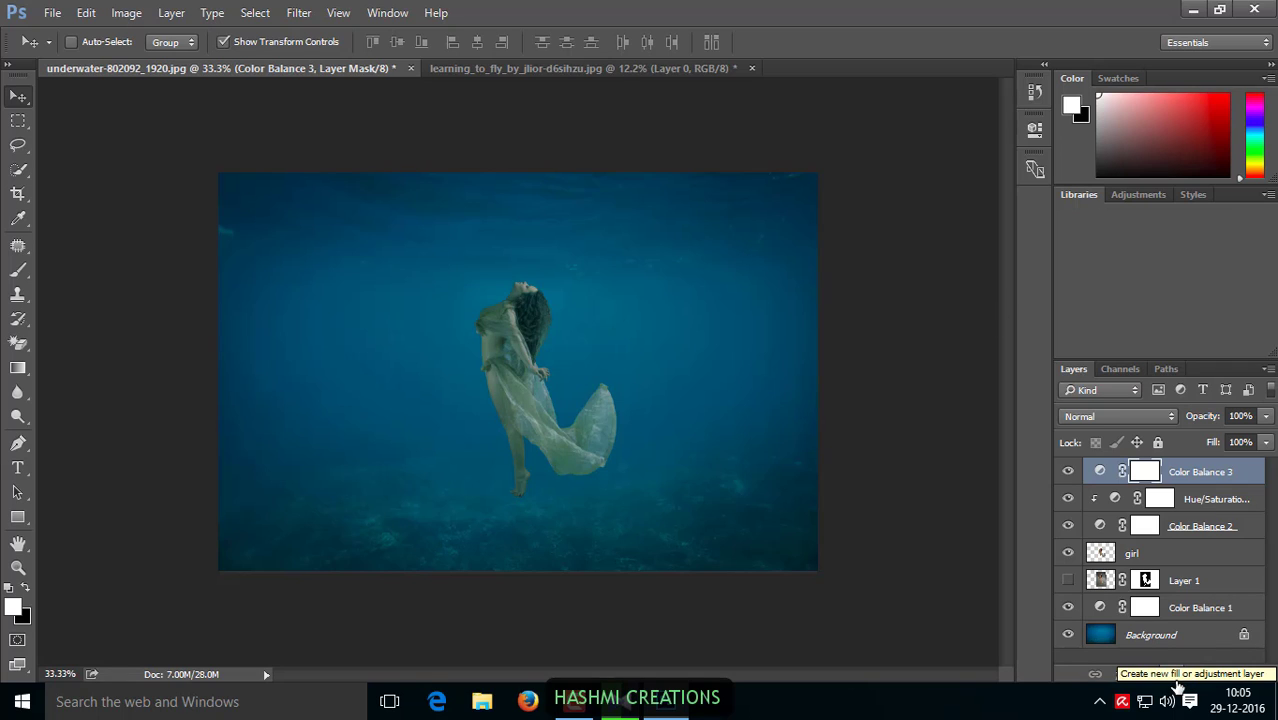
{"action": "left_click", "coordinate": [1176, 684]}
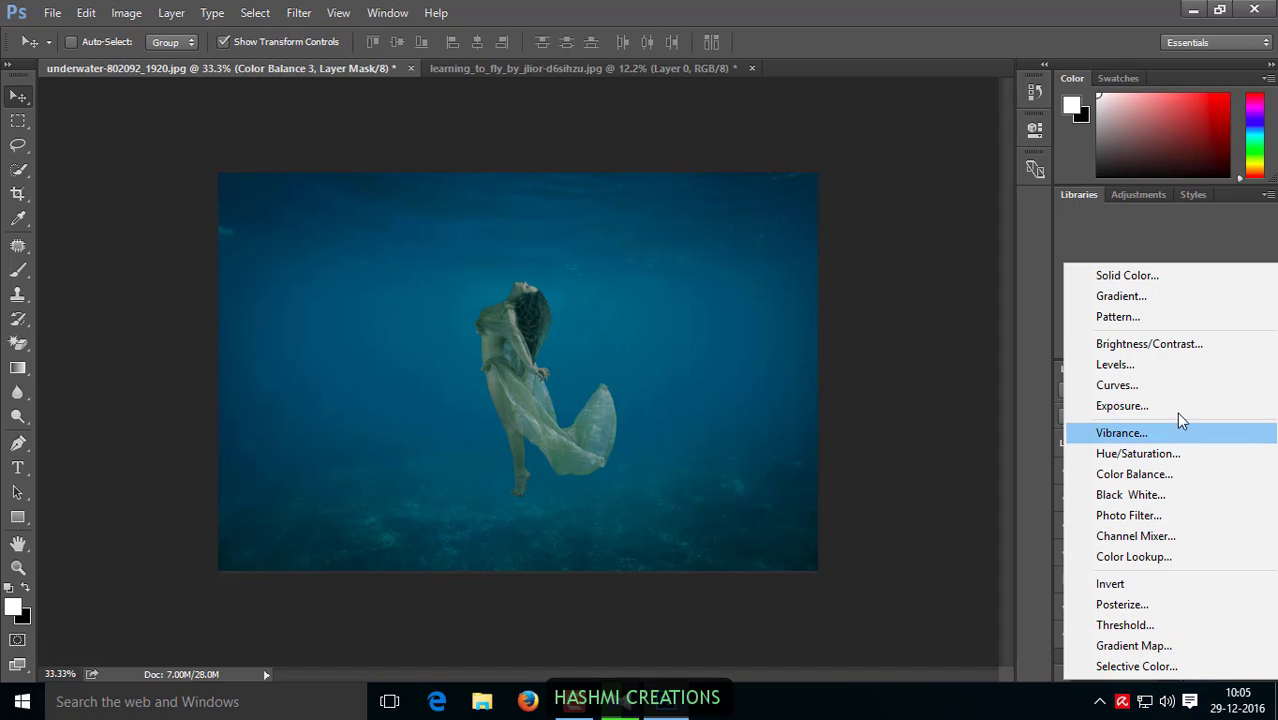
Step: Add a Levels adjustment layer with the midtone gamma set to 0.90
{"action": "left_click", "coordinate": [1188, 366]}
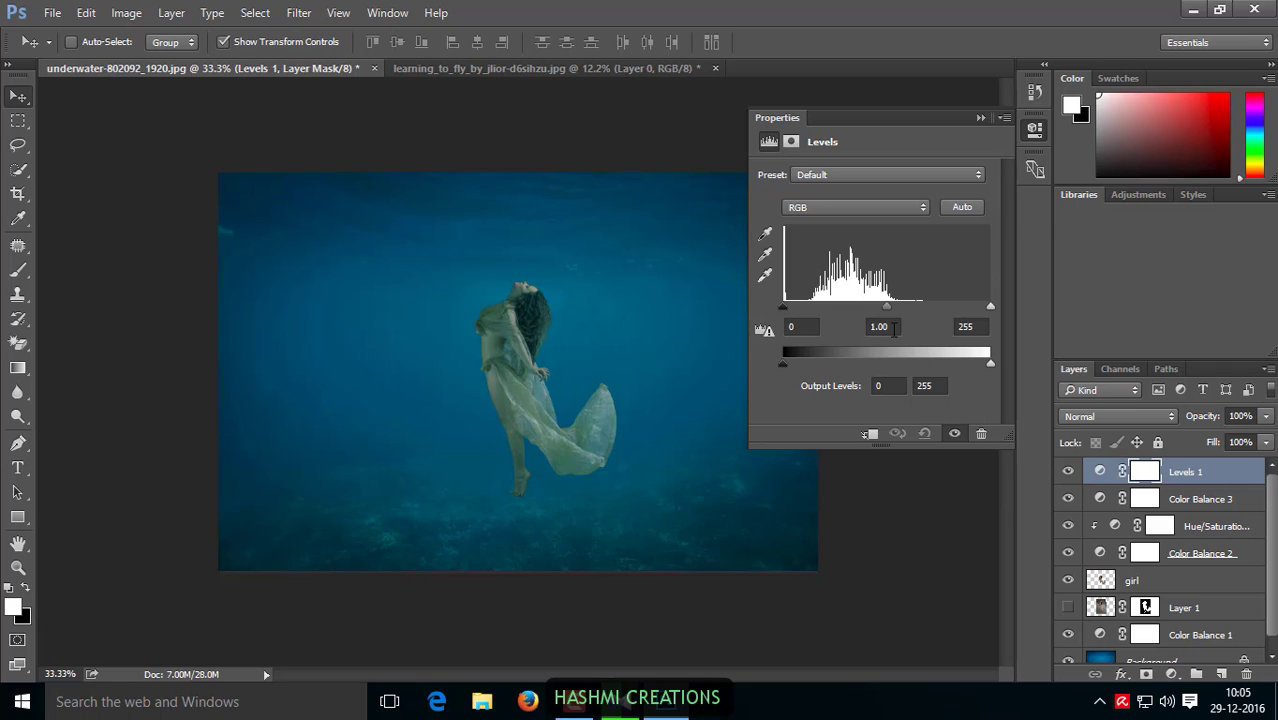
{"action": "left_click_drag", "start_coordinate": [886, 306], "coordinate": [901, 318]}
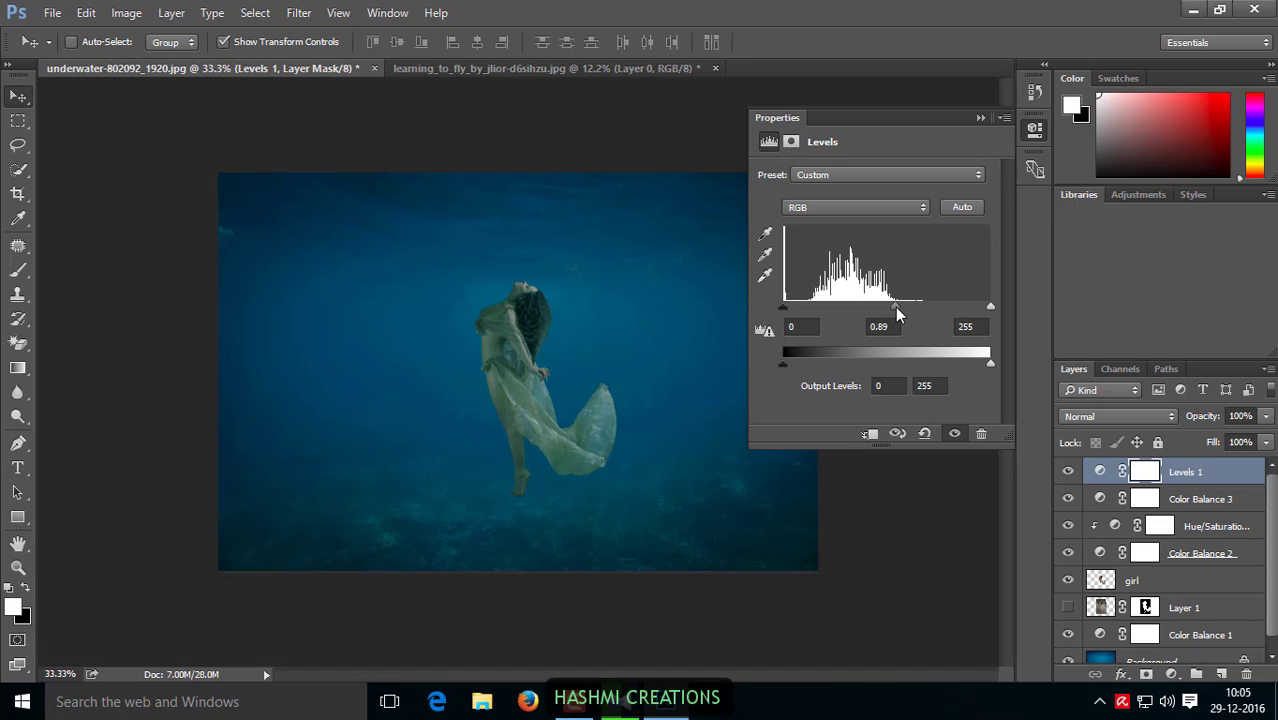
{"action": "left_click", "coordinate": [894, 308]}
{"action": "left_click", "coordinate": [980, 118]}
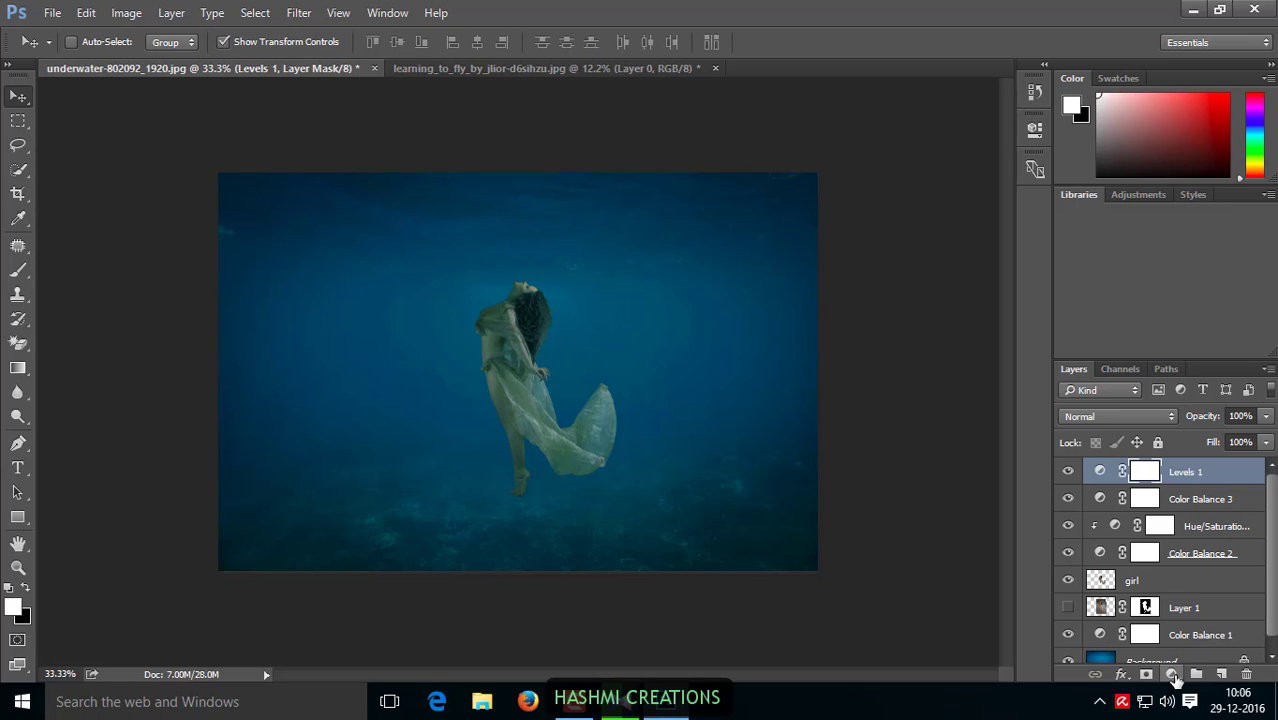
Step: Add a Solid Color fill layer set to near-black #050505
{"action": "left_click", "coordinate": [1173, 677]}
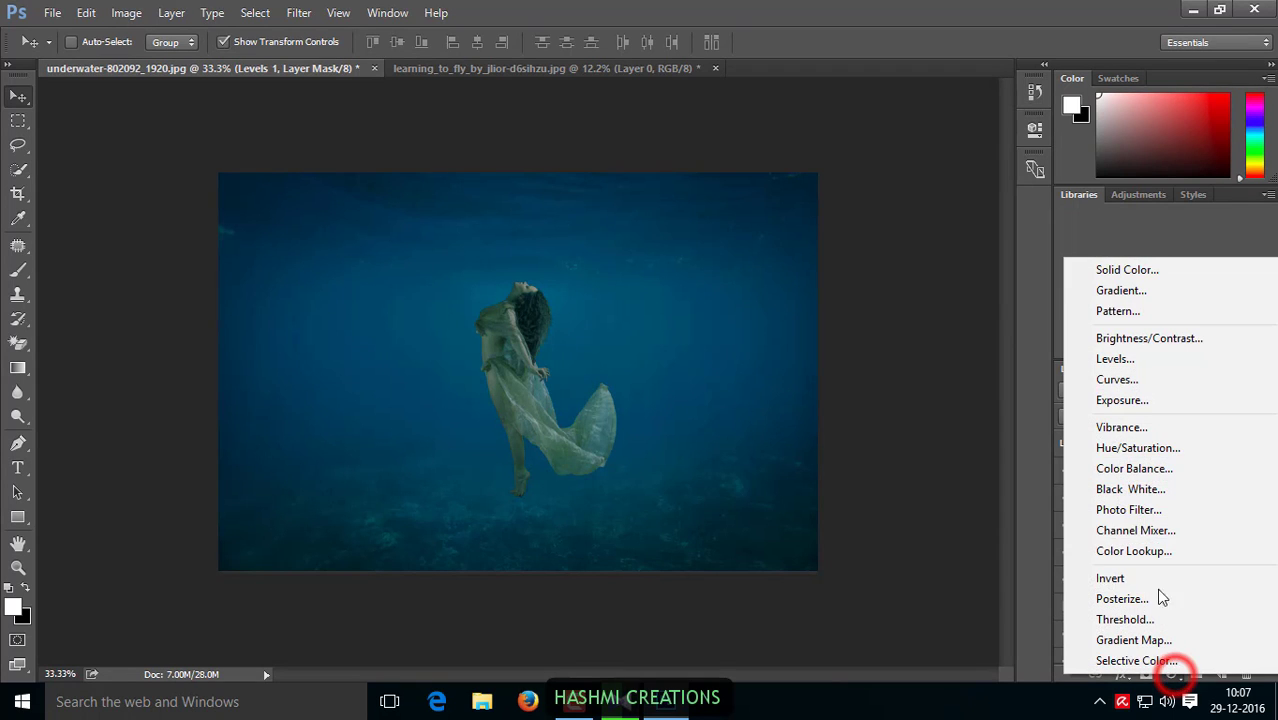
{"action": "left_click", "coordinate": [1131, 272]}
{"action": "left_click", "coordinate": [677, 314]}
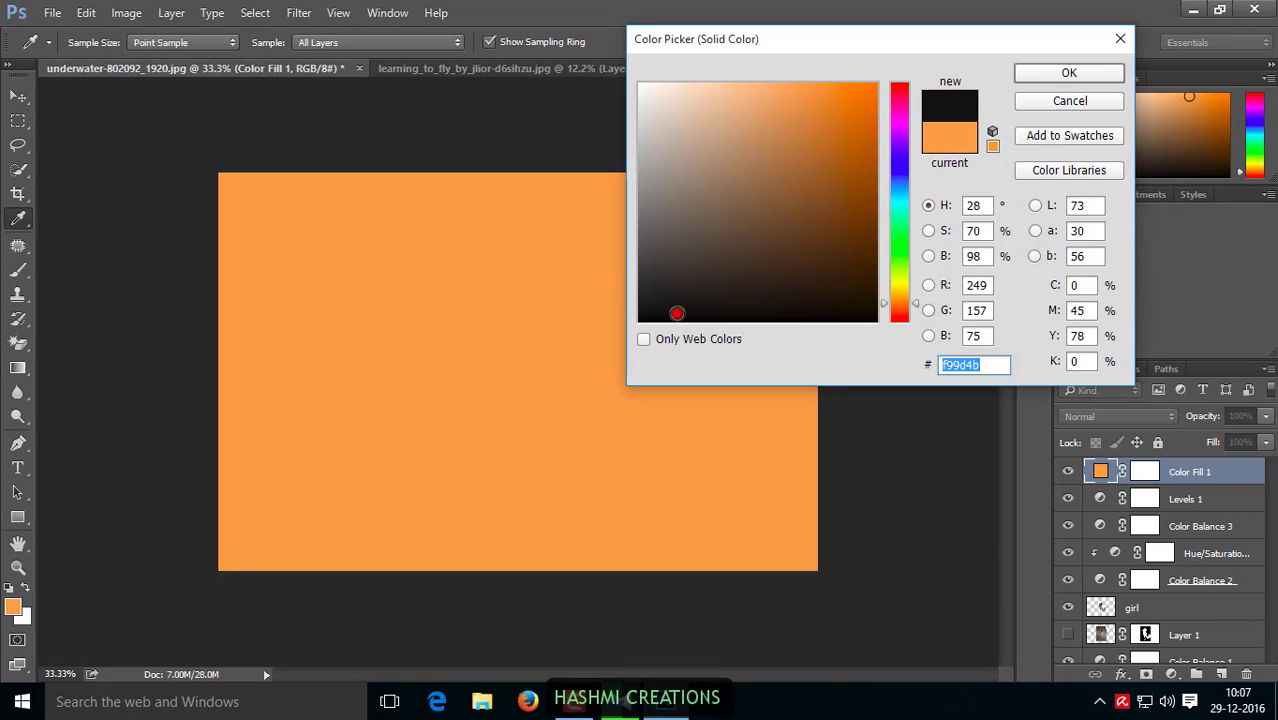
{"action": "left_click_drag", "start_coordinate": [677, 314], "coordinate": [641, 318]}
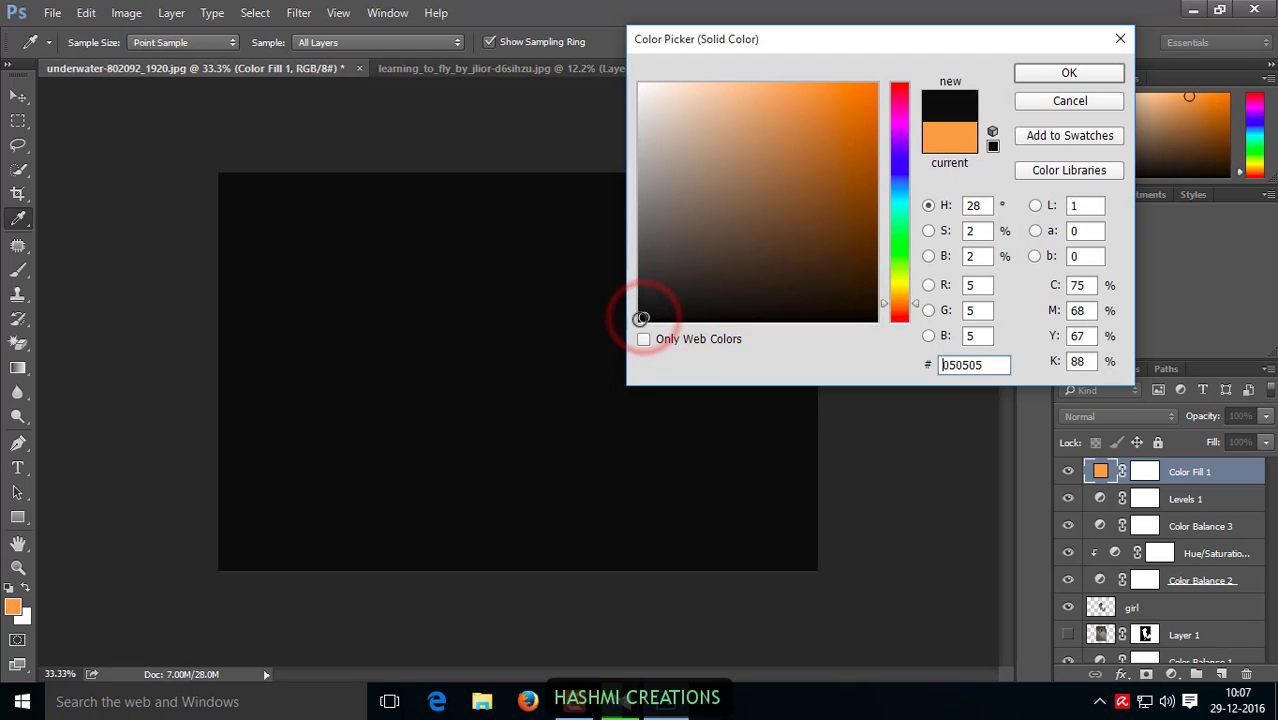
{"action": "left_click", "coordinate": [1040, 76]}
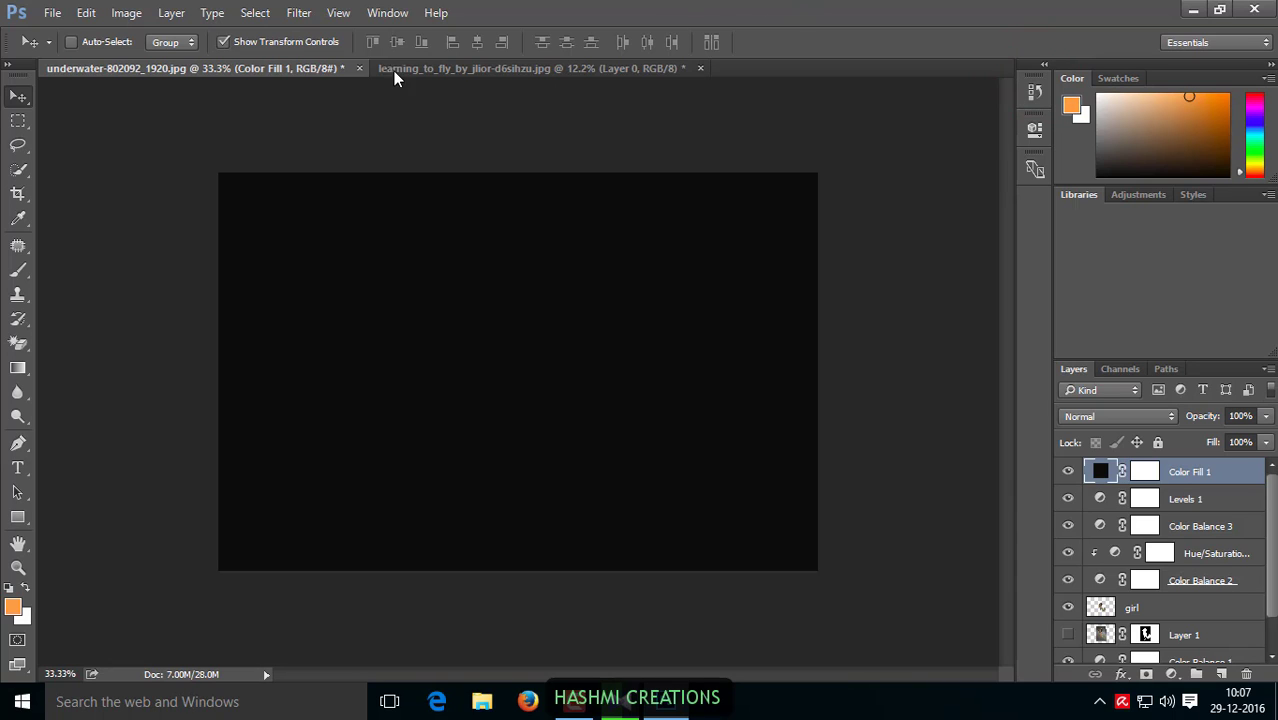
Step: Render Clouds on the Color Fill 1 layer, rasterizing it
{"action": "left_click", "coordinate": [299, 13]}
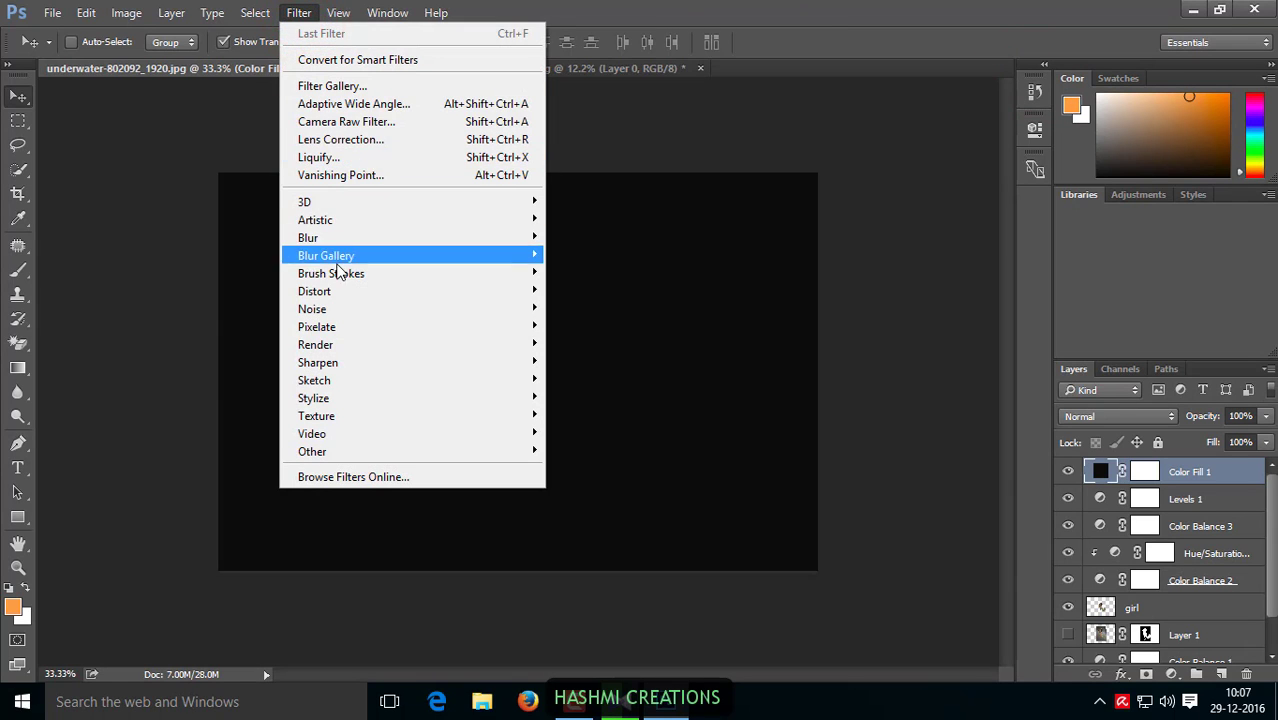
{"action": "left_click", "coordinate": [370, 344]}
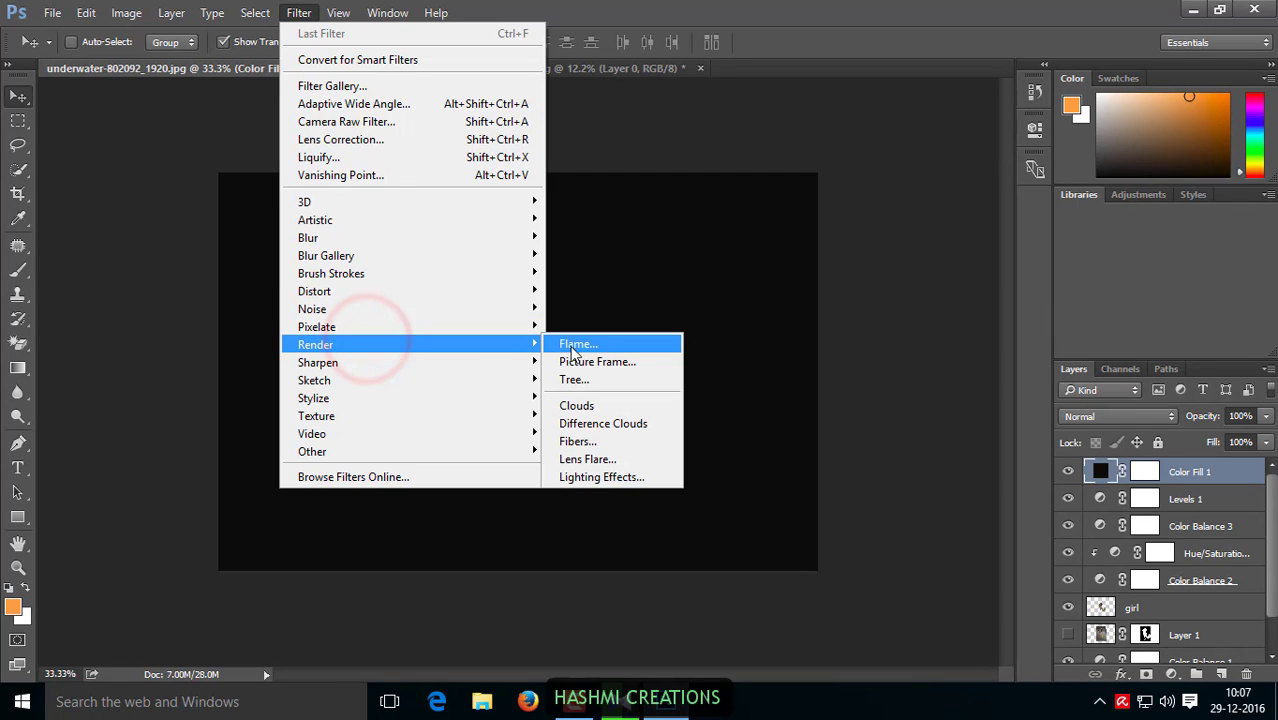
{"action": "left_click", "coordinate": [588, 406]}
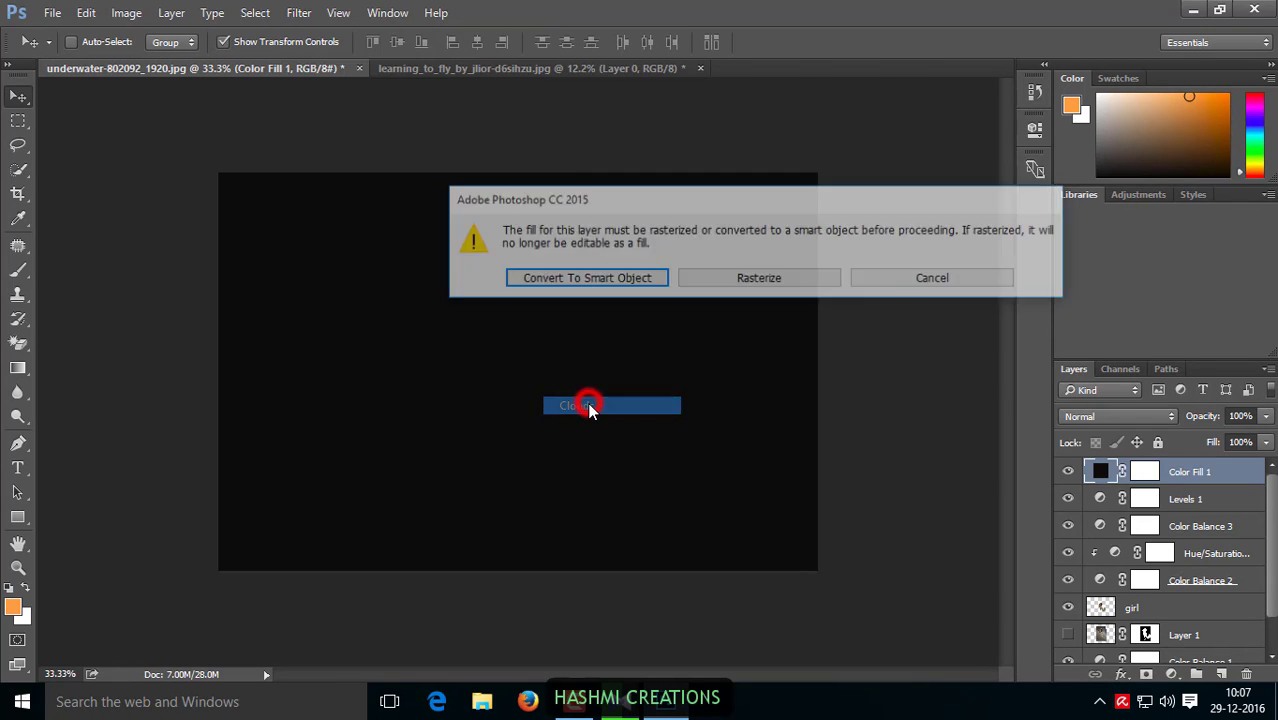
{"action": "left_click", "coordinate": [731, 282]}
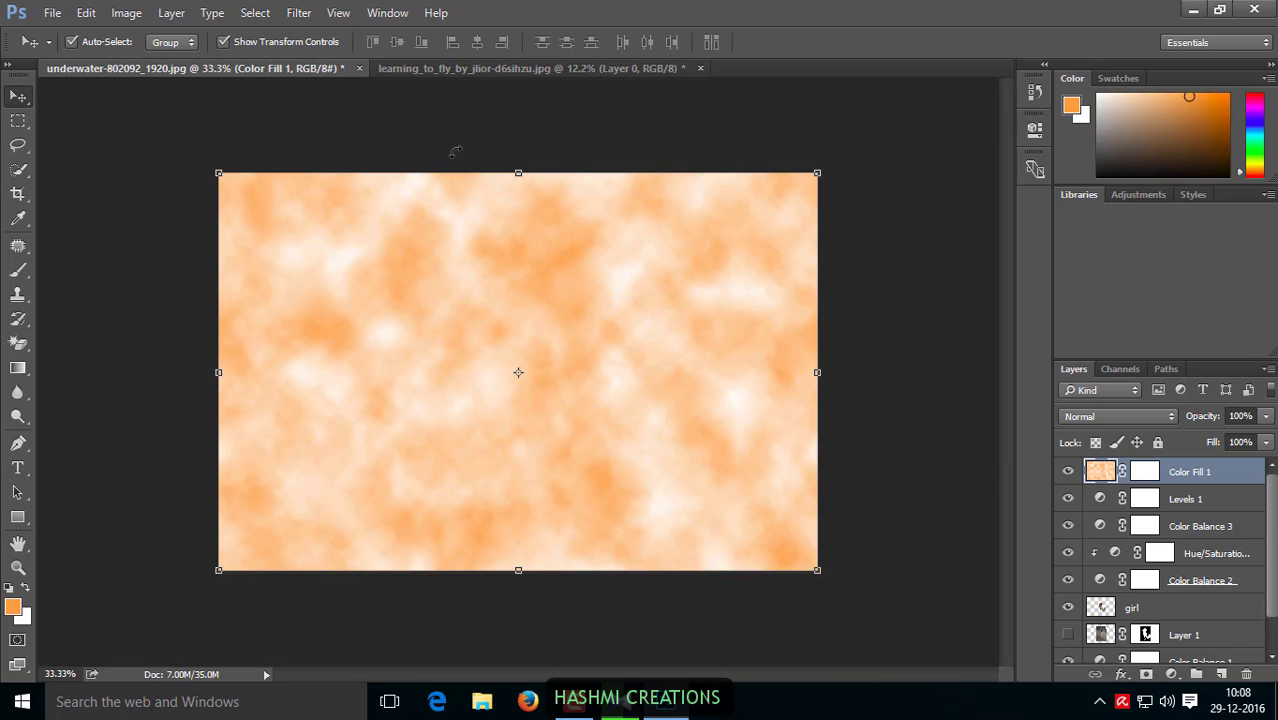
{"action": "left_click", "coordinate": [455, 151]}
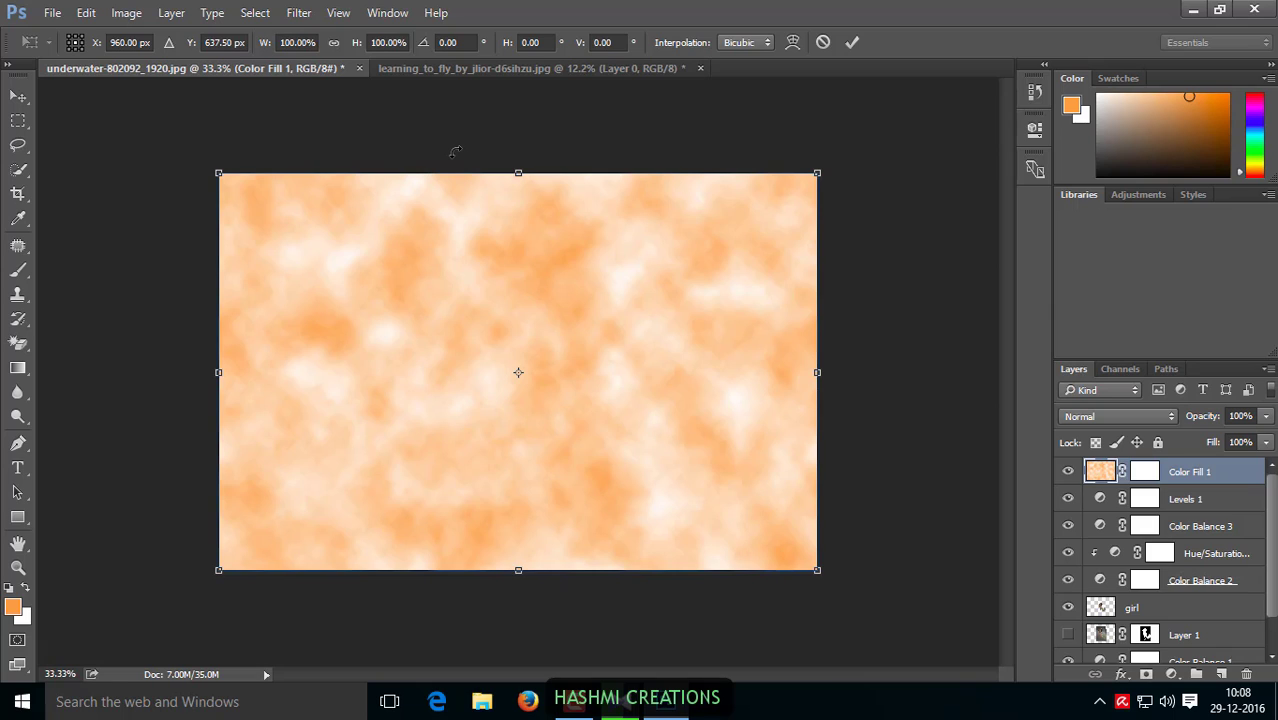
{"action": "left_click", "coordinate": [333, 43]}
{"action": "left_click_drag", "start_coordinate": [357, 45], "coordinate": [357, 45]}
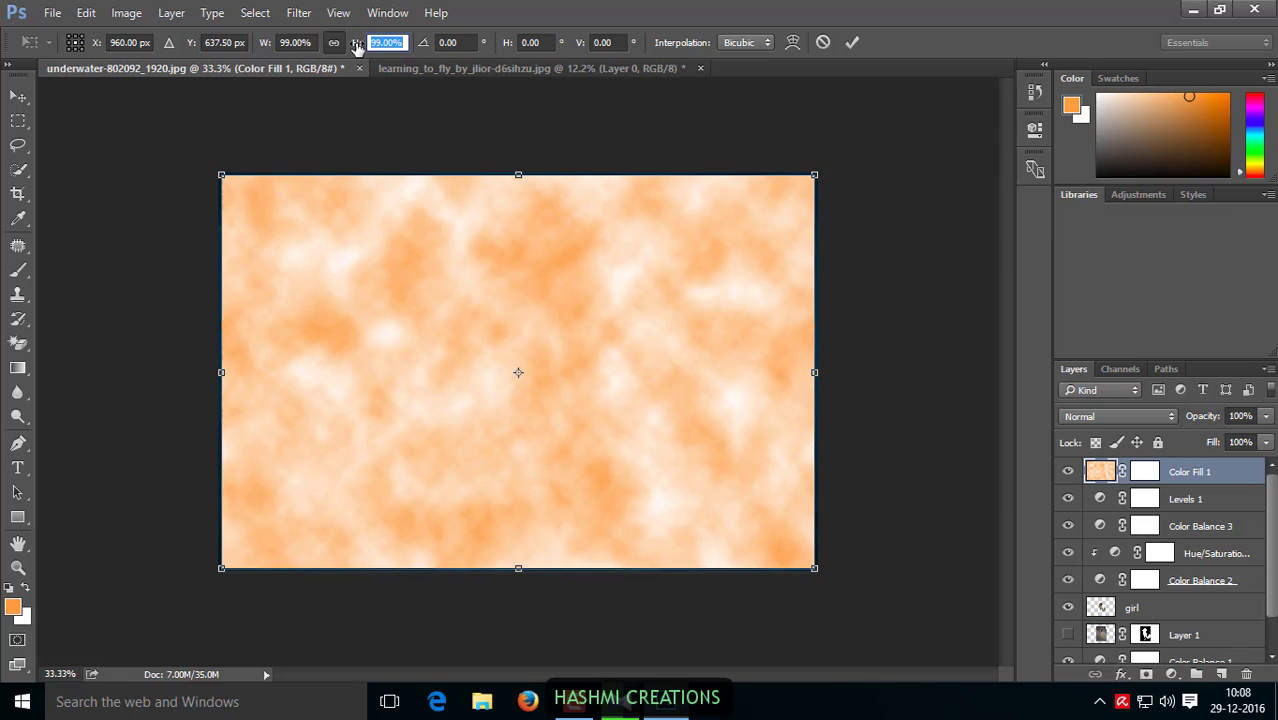
{"action": "left_click", "coordinate": [338, 44]}
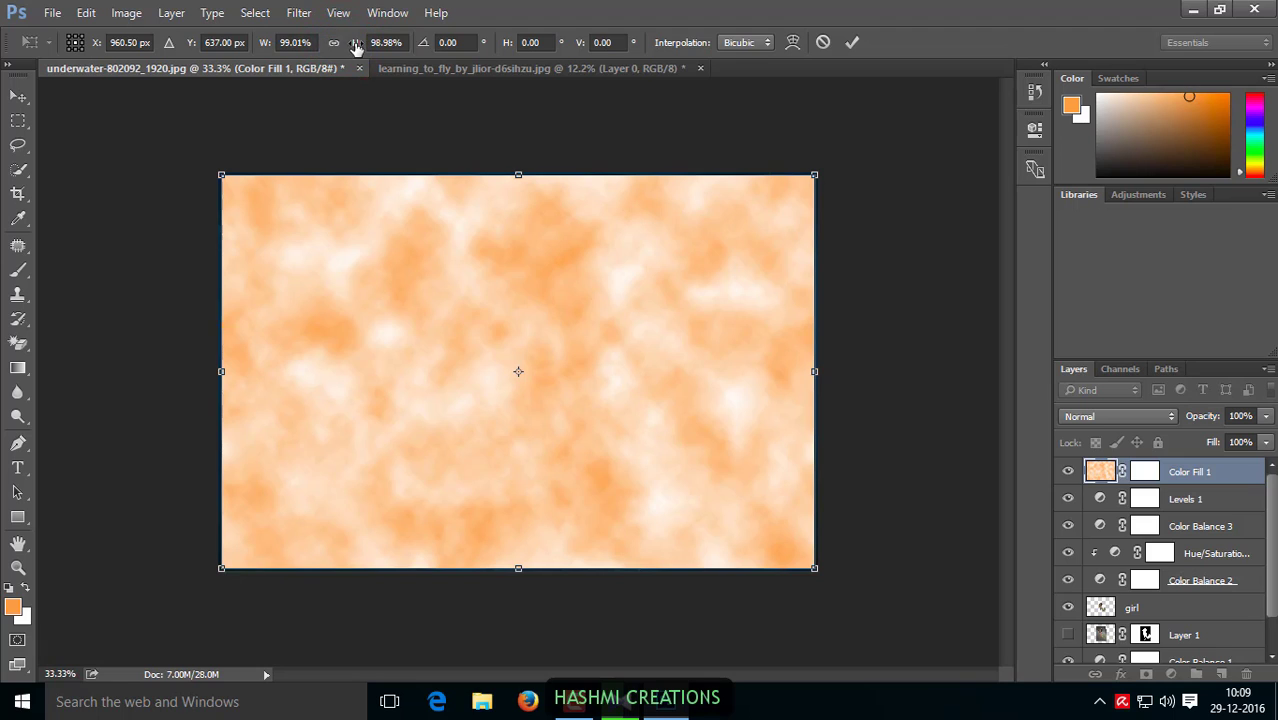
{"action": "left_click_drag", "start_coordinate": [357, 45], "coordinate": [351, 47]}
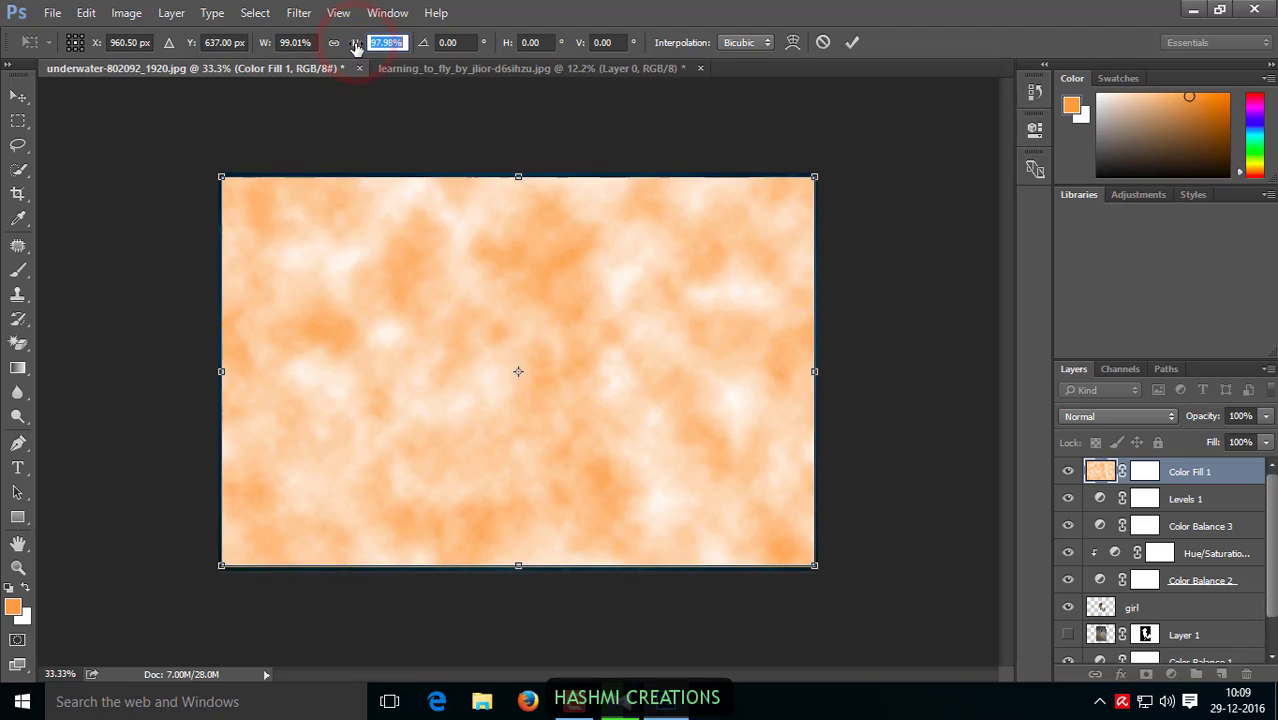
{"action": "key", "text": "Down"}
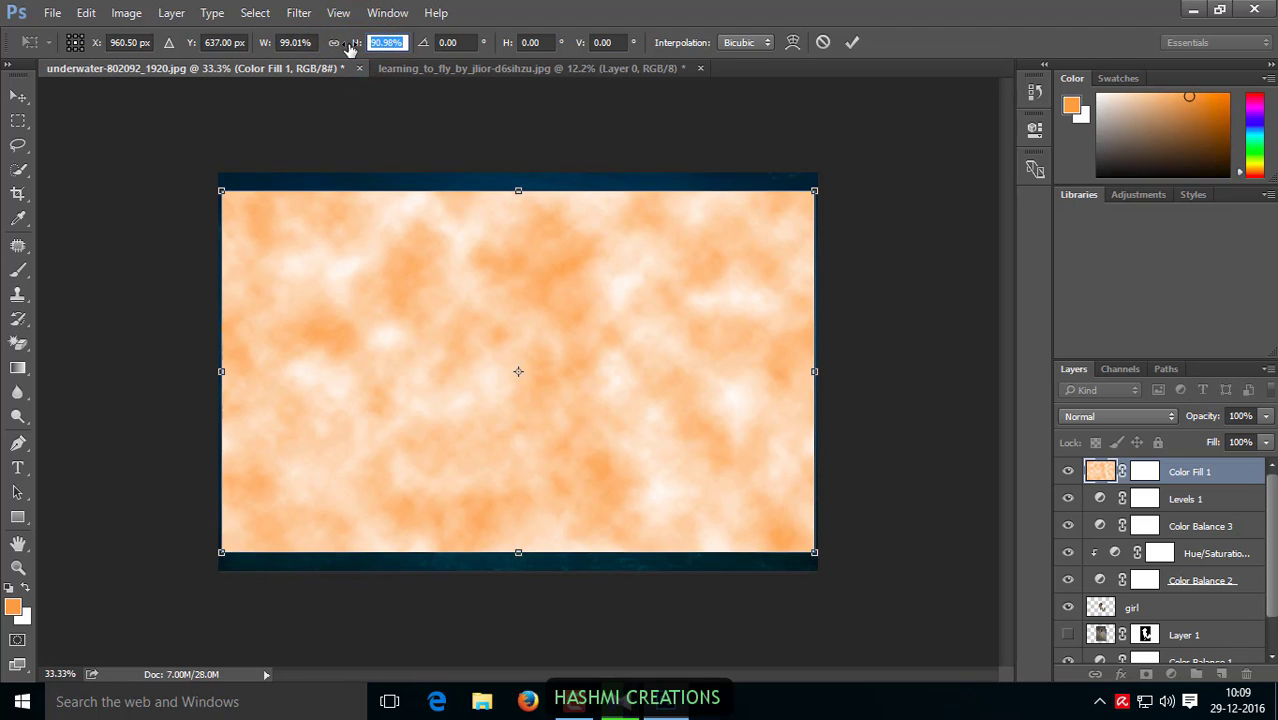
{"action": "key", "text": "Up"}
{"action": "key", "text": "Up"}
{"action": "key", "text": "Up"}
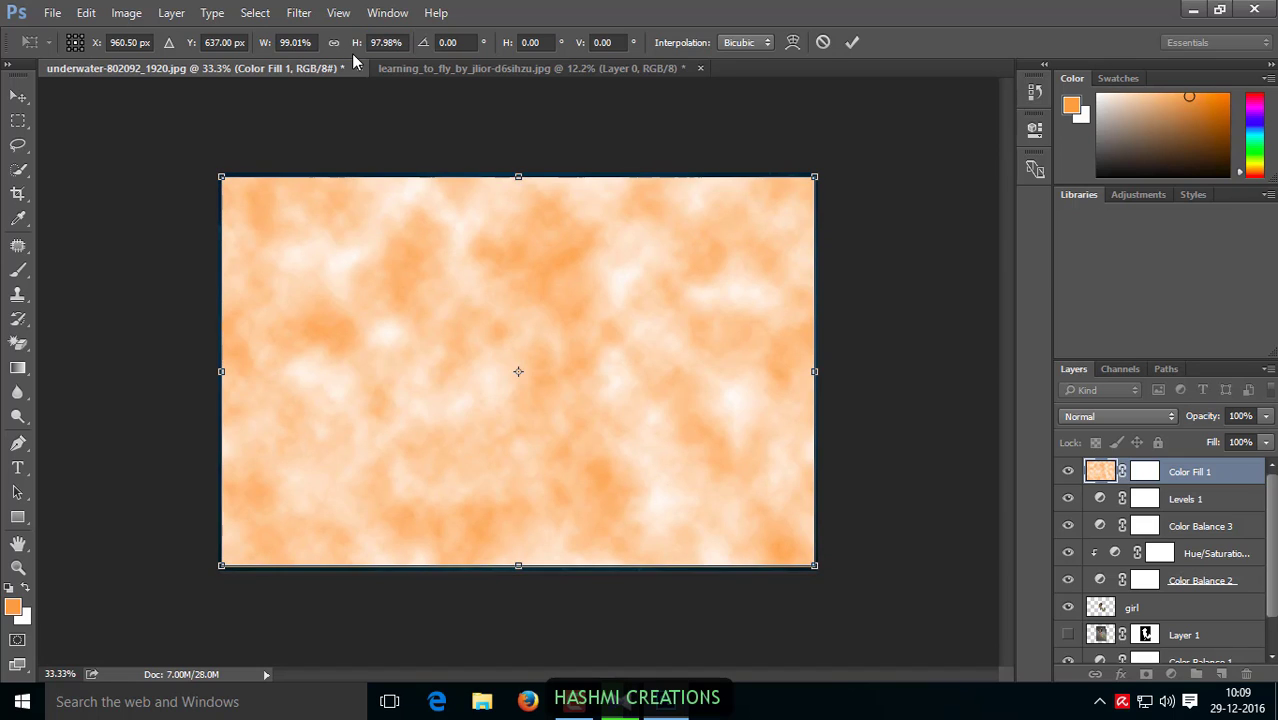
{"action": "key", "text": "Return"}
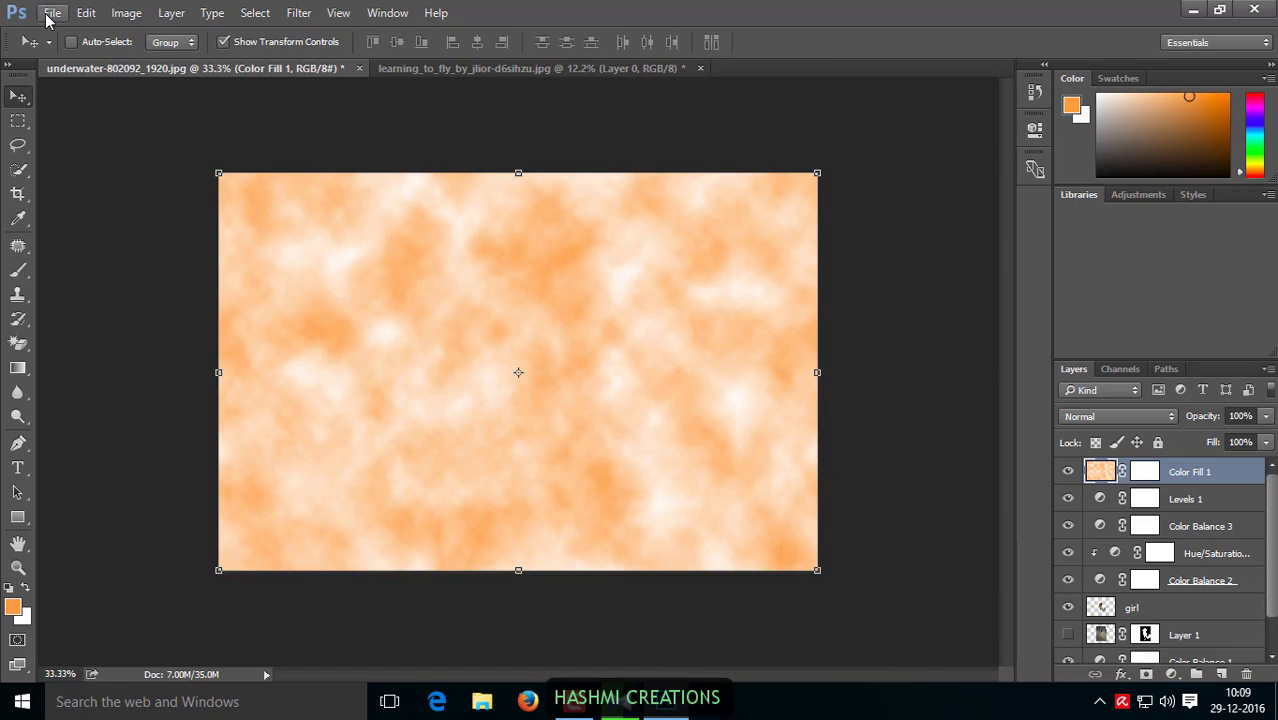
{"action": "key", "text": "ctrl+t"}
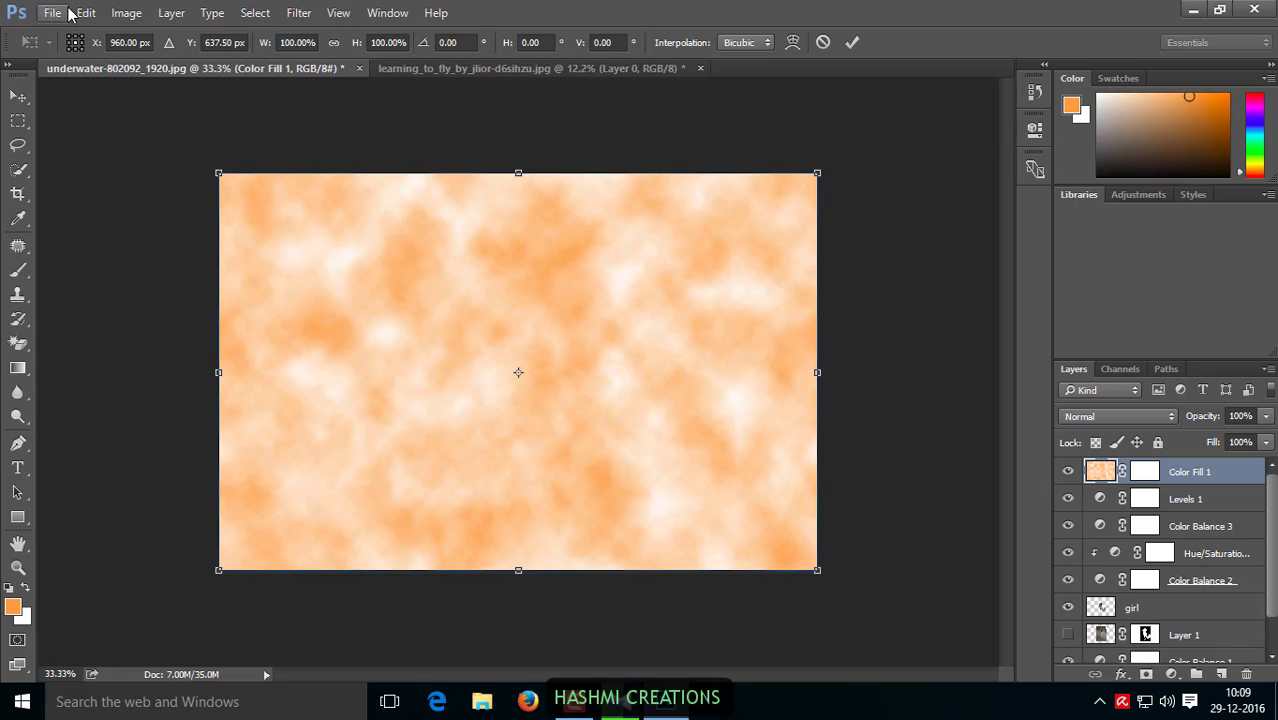
{"action": "left_click", "coordinate": [296, 42]}
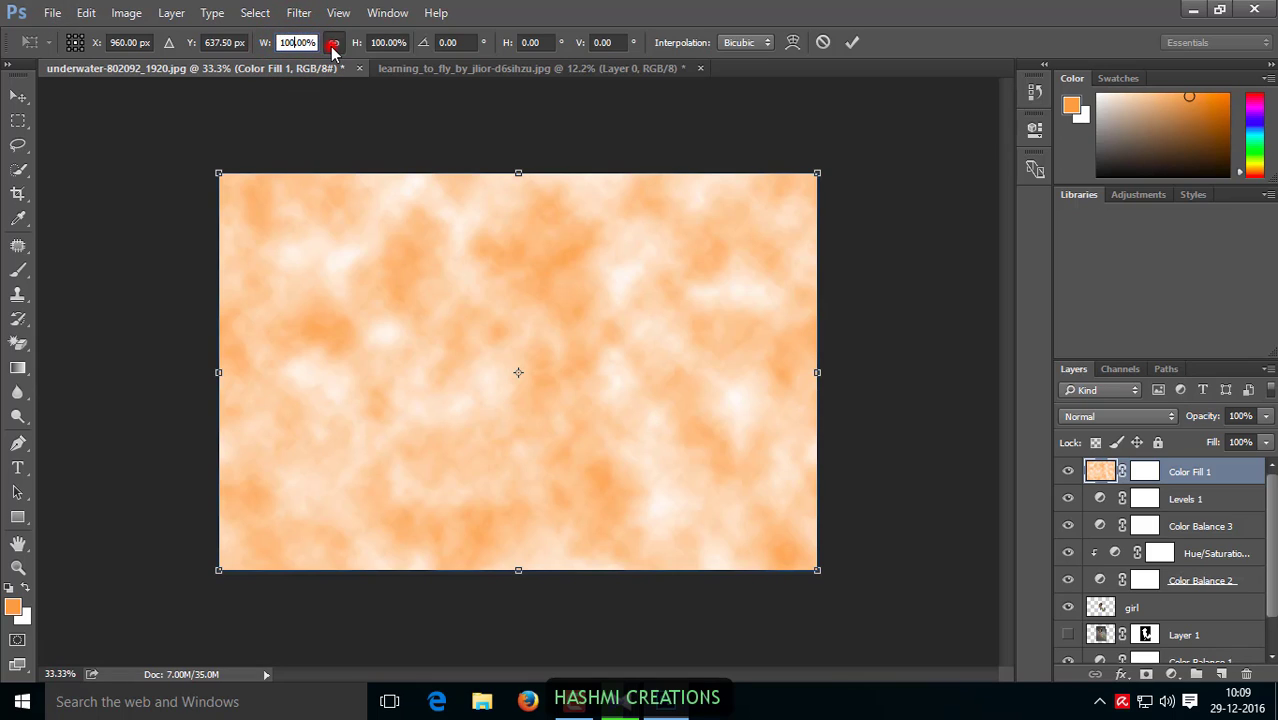
{"action": "left_click", "coordinate": [296, 42]}
{"action": "left_click", "coordinate": [283, 42]}
{"action": "type", "text": "1"}
{"action": "key", "text": "Return"}
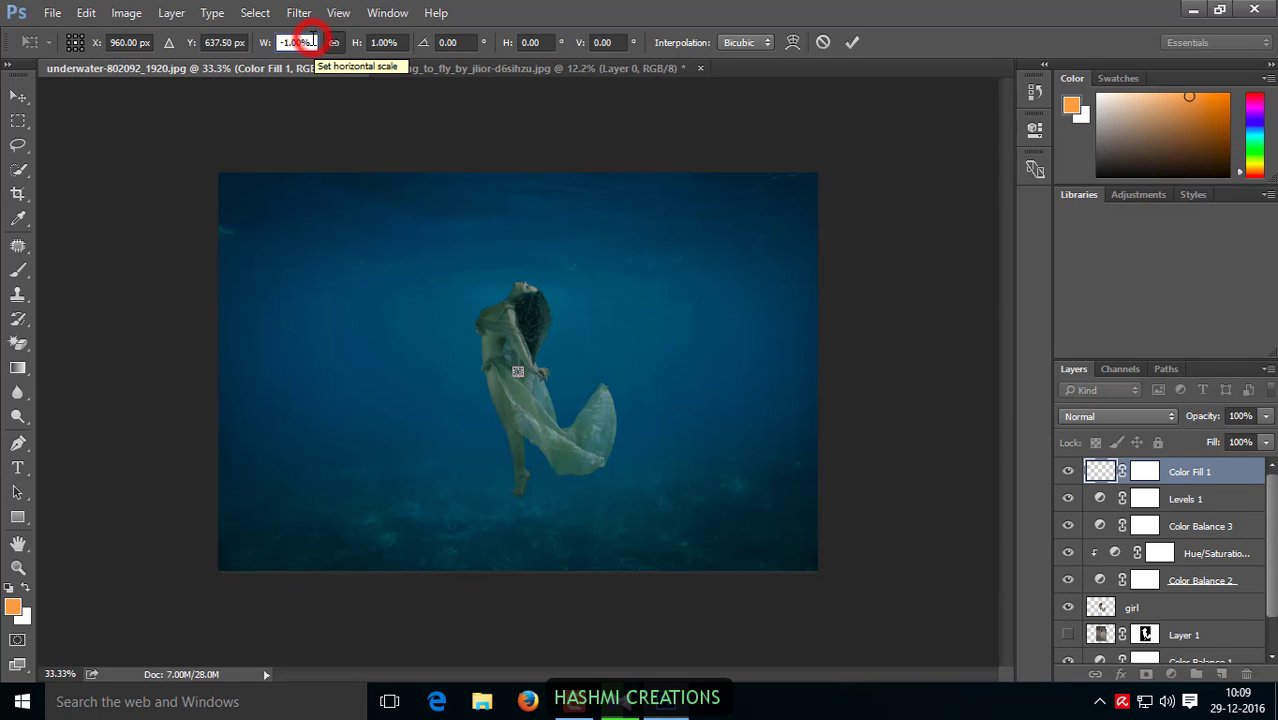
{"action": "left_click", "coordinate": [86, 13]}
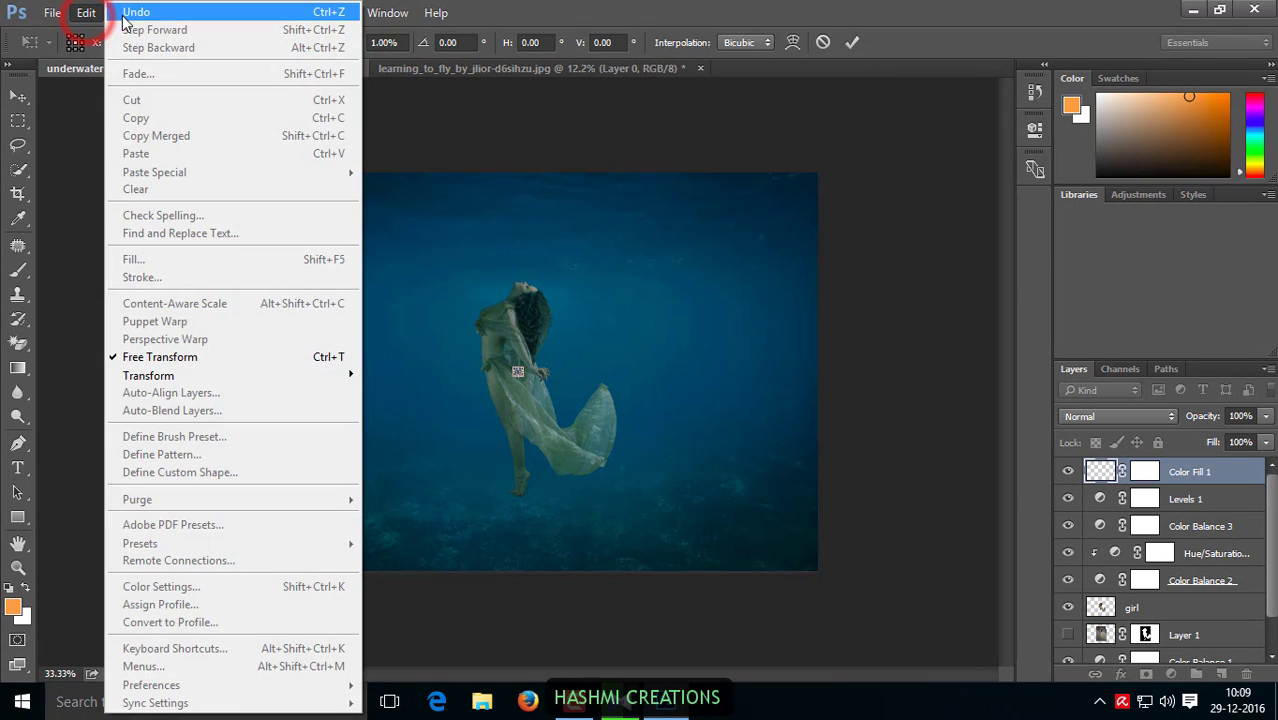
{"action": "left_click", "coordinate": [124, 14]}
{"action": "left_click", "coordinate": [86, 13]}
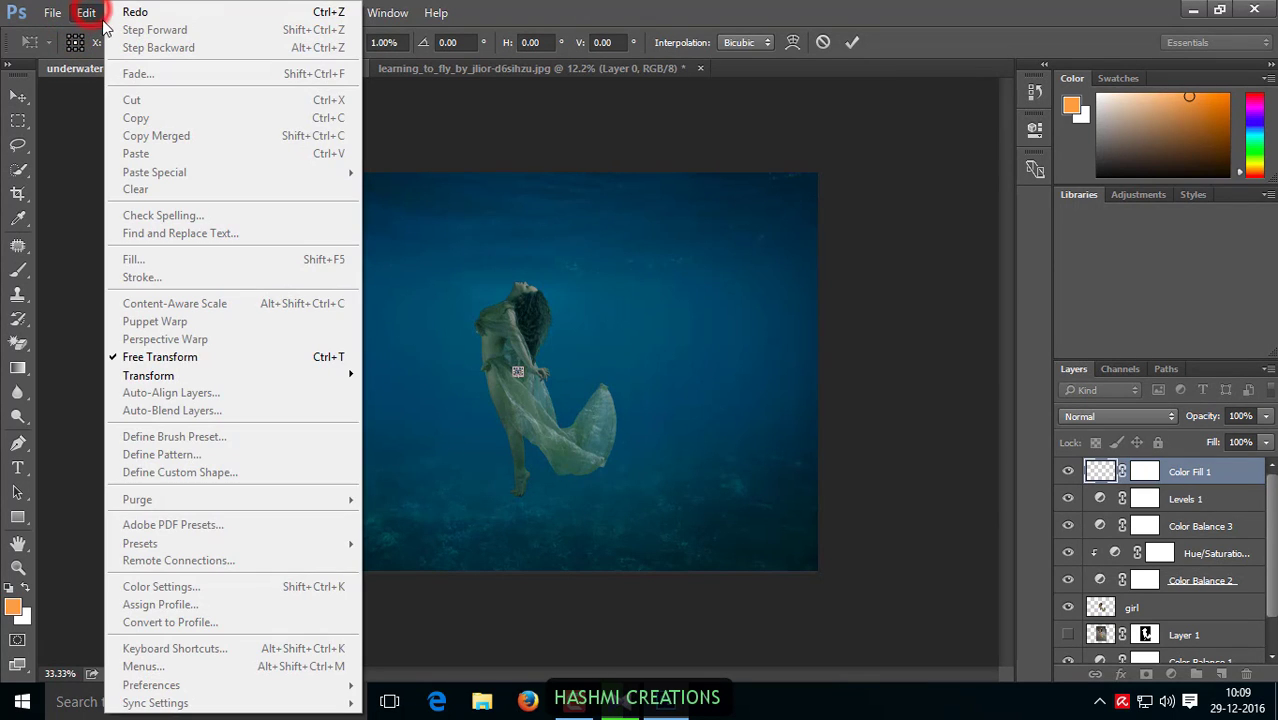
{"action": "left_click", "coordinate": [130, 13]}
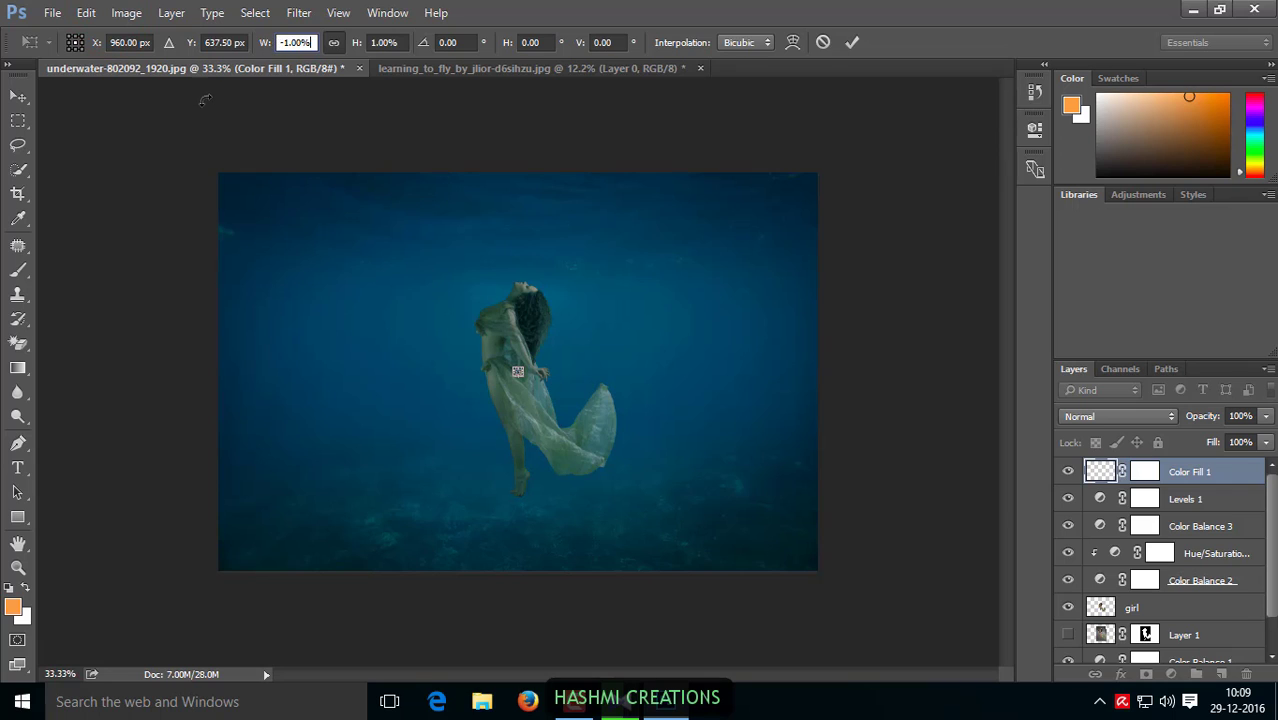
{"action": "left_click", "coordinate": [16, 94]}
{"action": "left_click", "coordinate": [719, 277]}
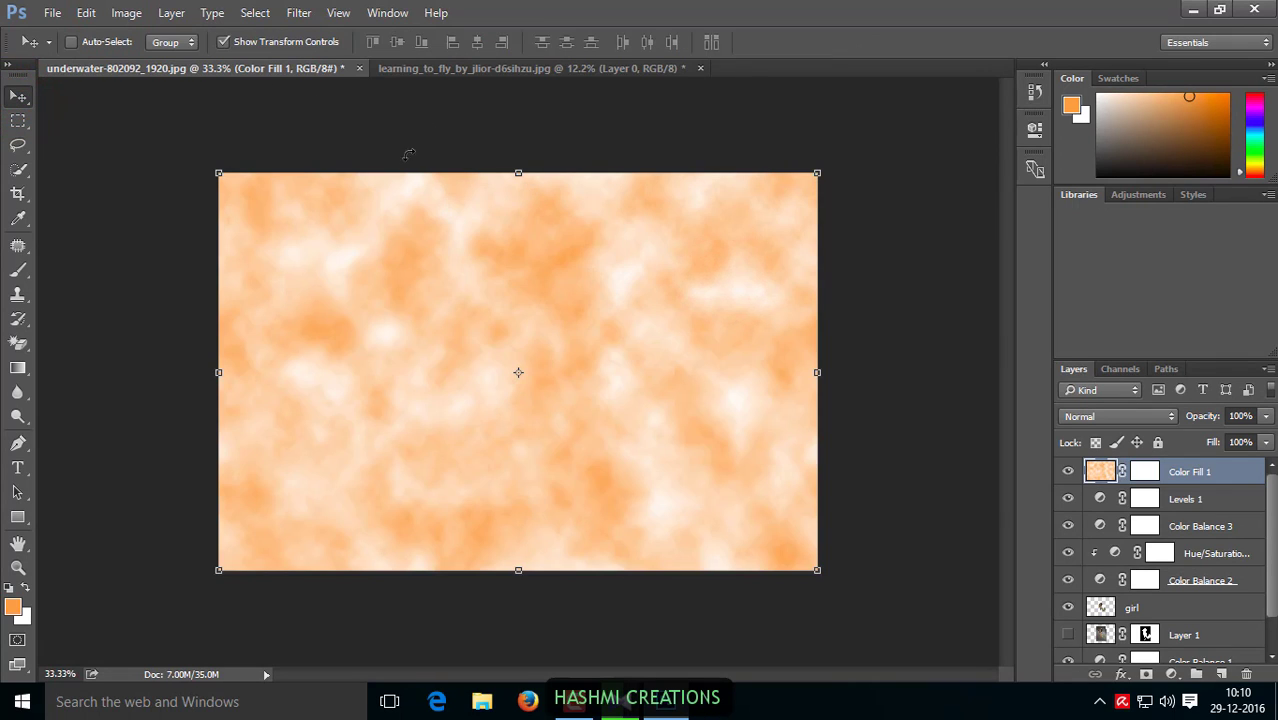
Step: Free-transform the Color Fill 1 clouds to 200% scale and commit
{"action": "key", "text": "ctrl+t"}
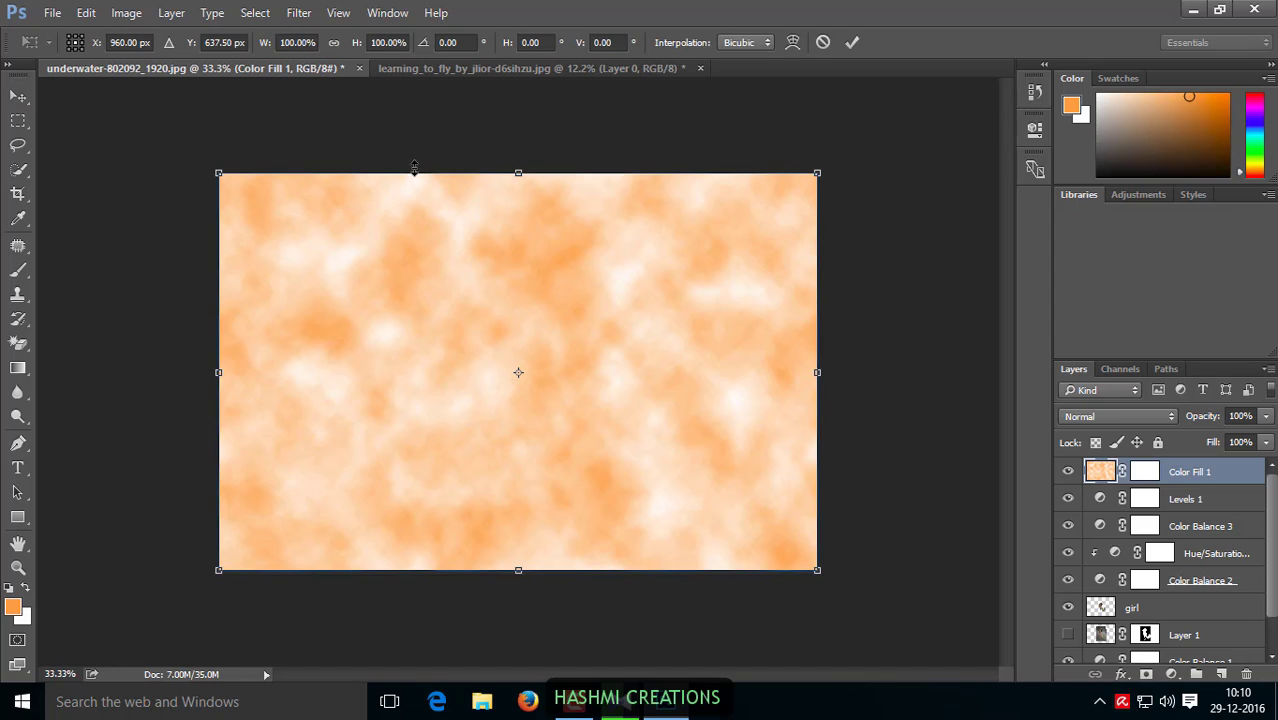
{"action": "left_click", "coordinate": [286, 42]}
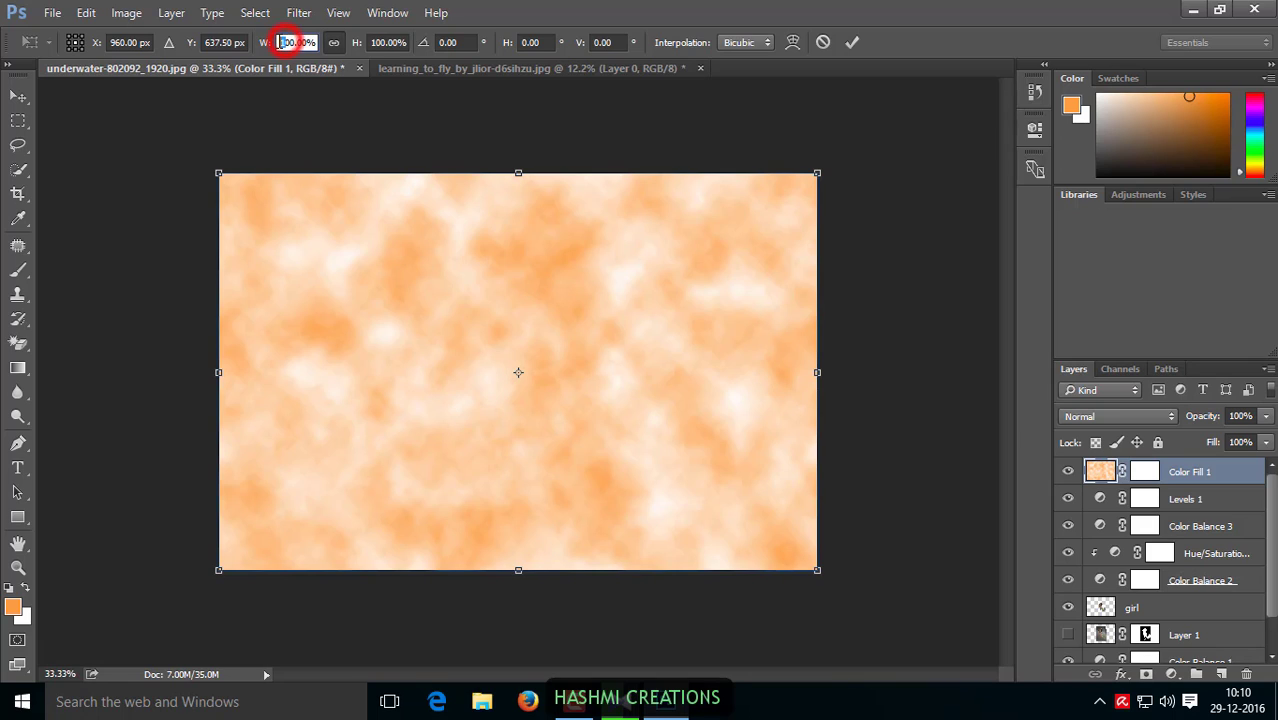
{"action": "key", "text": "Down"}
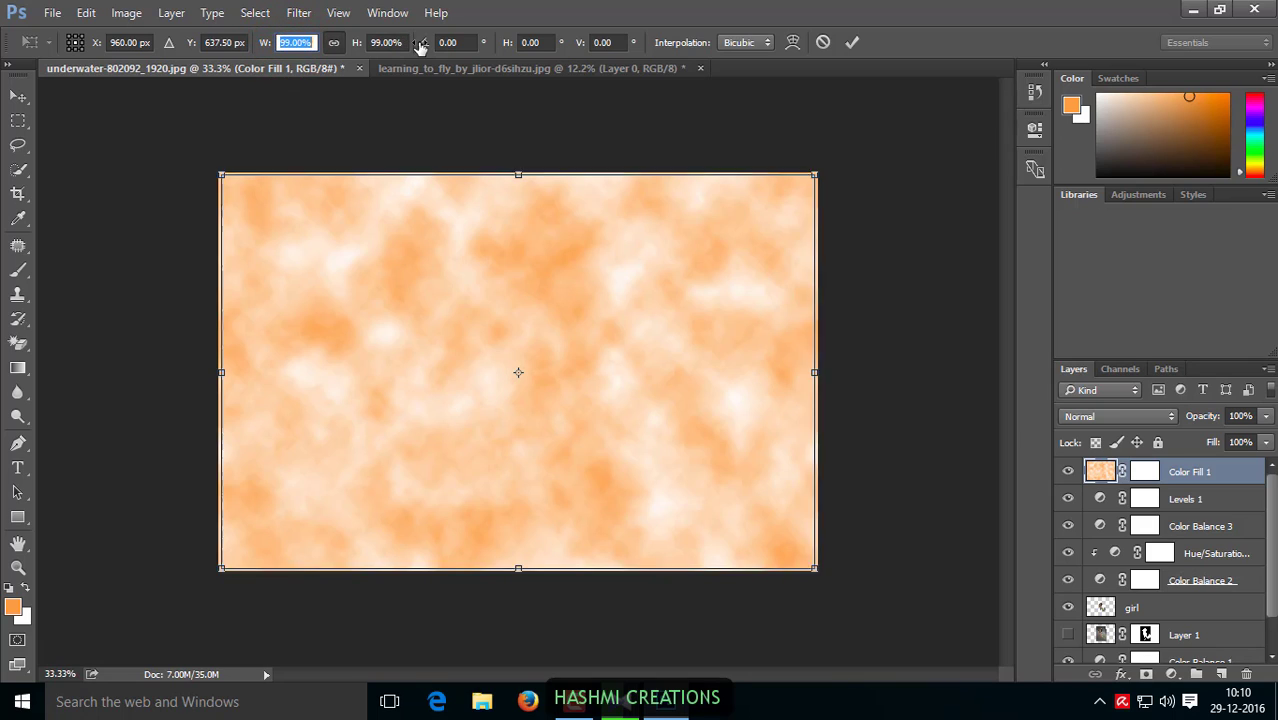
{"action": "double_click", "coordinate": [287, 42]}
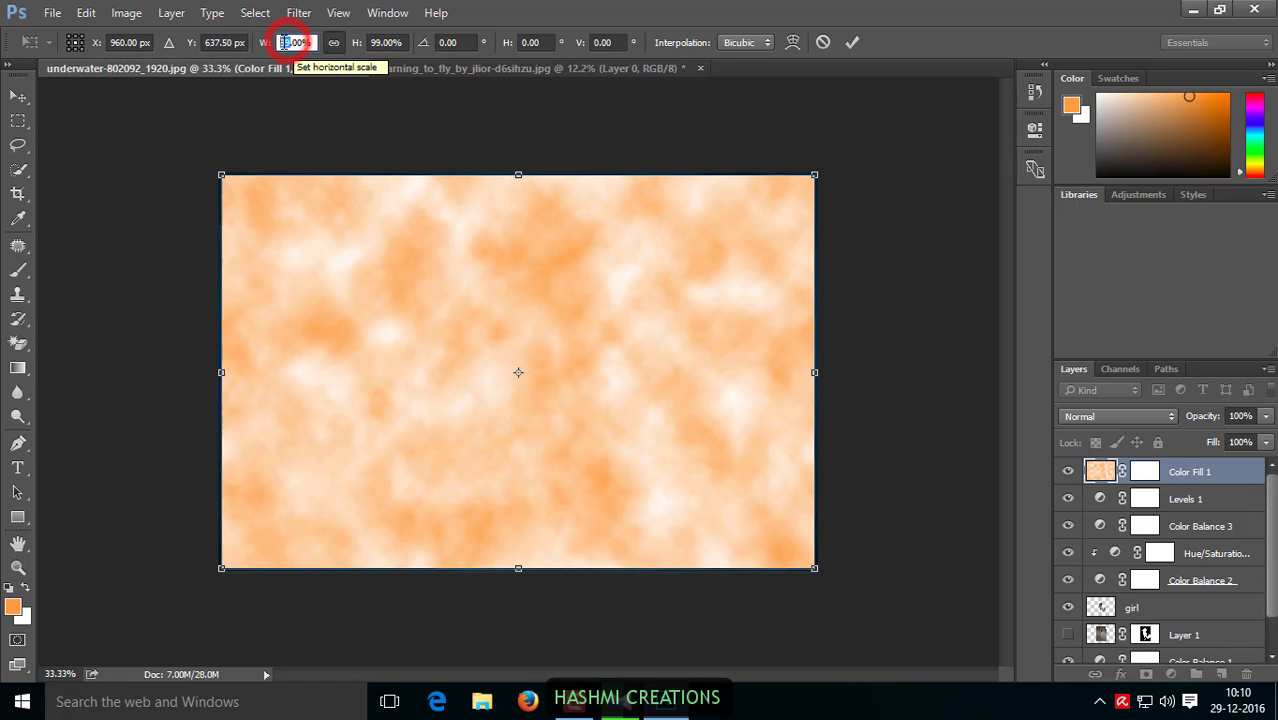
{"action": "key", "text": "Down"}
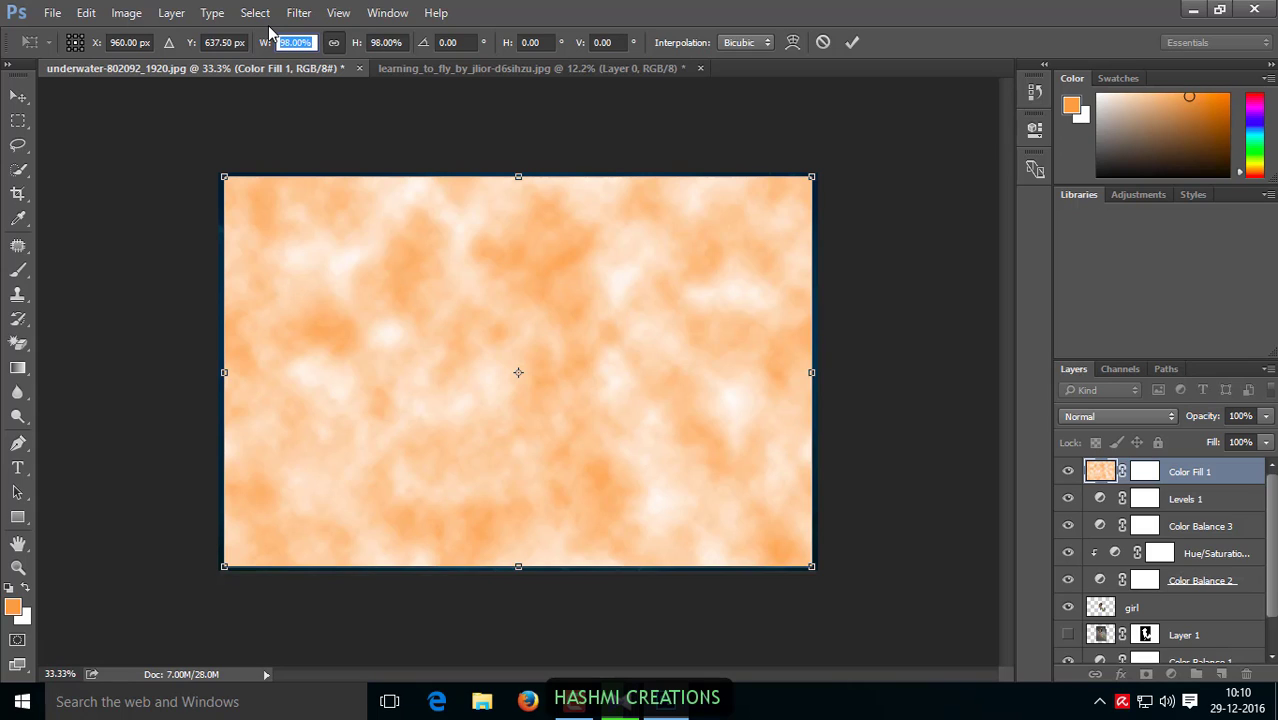
{"action": "left_click", "coordinate": [292, 42]}
{"action": "type", "text": "200"}
{"action": "key", "text": "Return"}
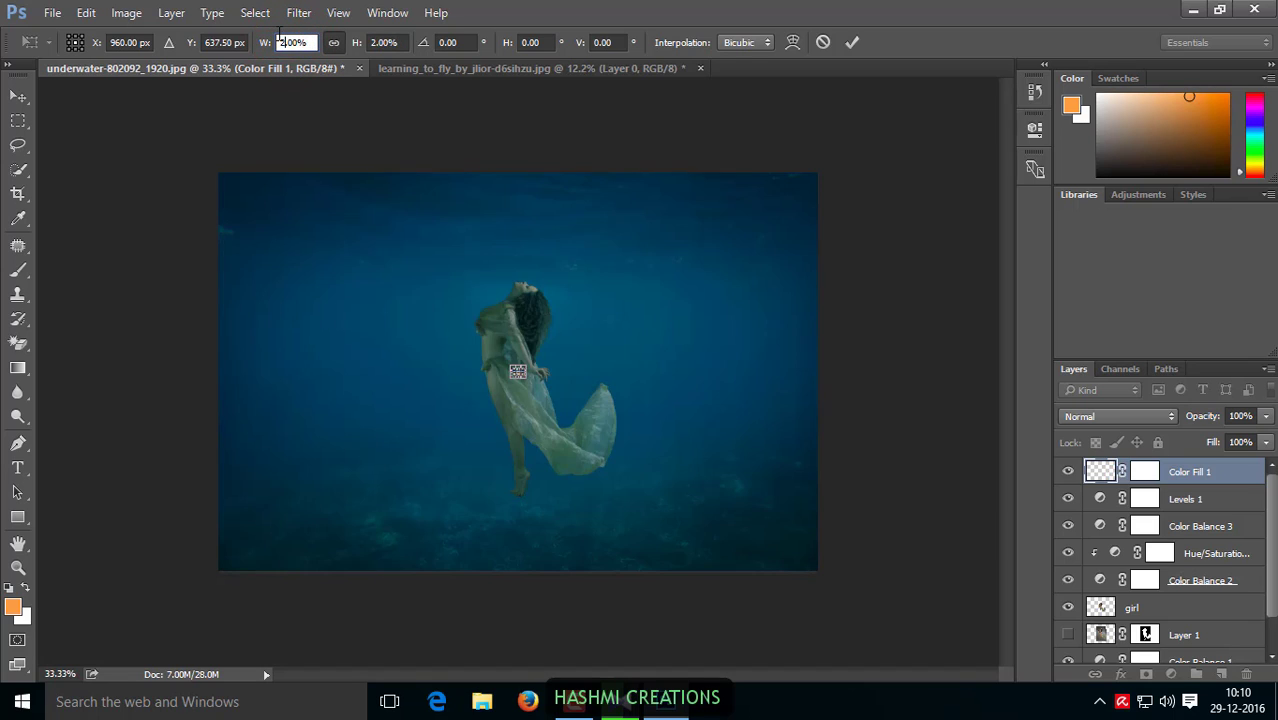
{"action": "left_click", "coordinate": [294, 42]}
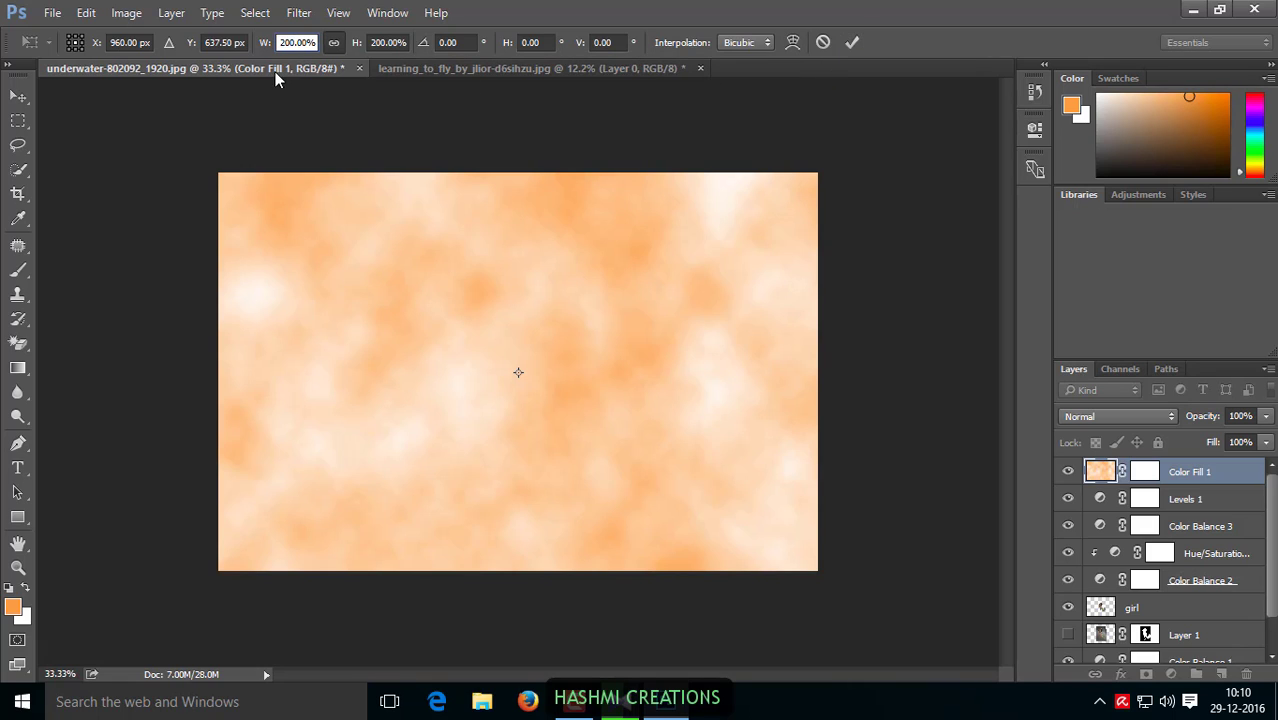
{"action": "left_click", "coordinate": [851, 43]}
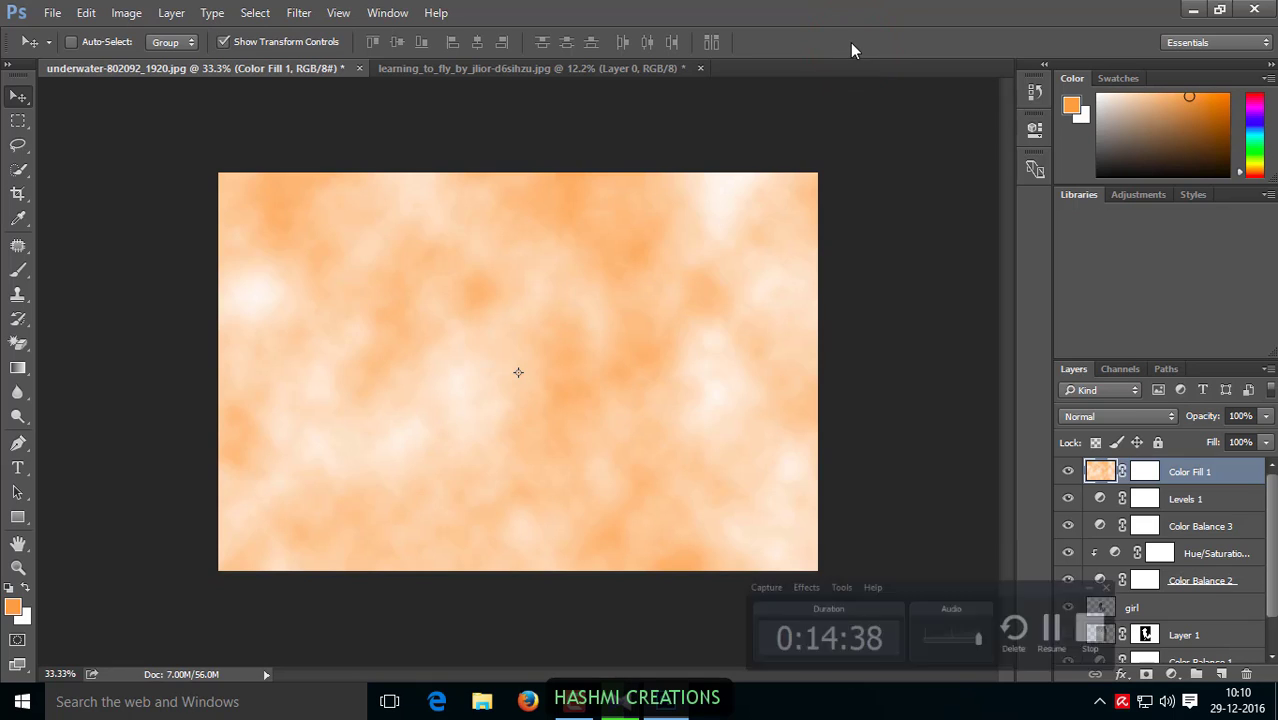
Step: Blend the cloud layer in Color Dodge and shift it up over the upper water
{"action": "left_click", "coordinate": [1105, 414]}
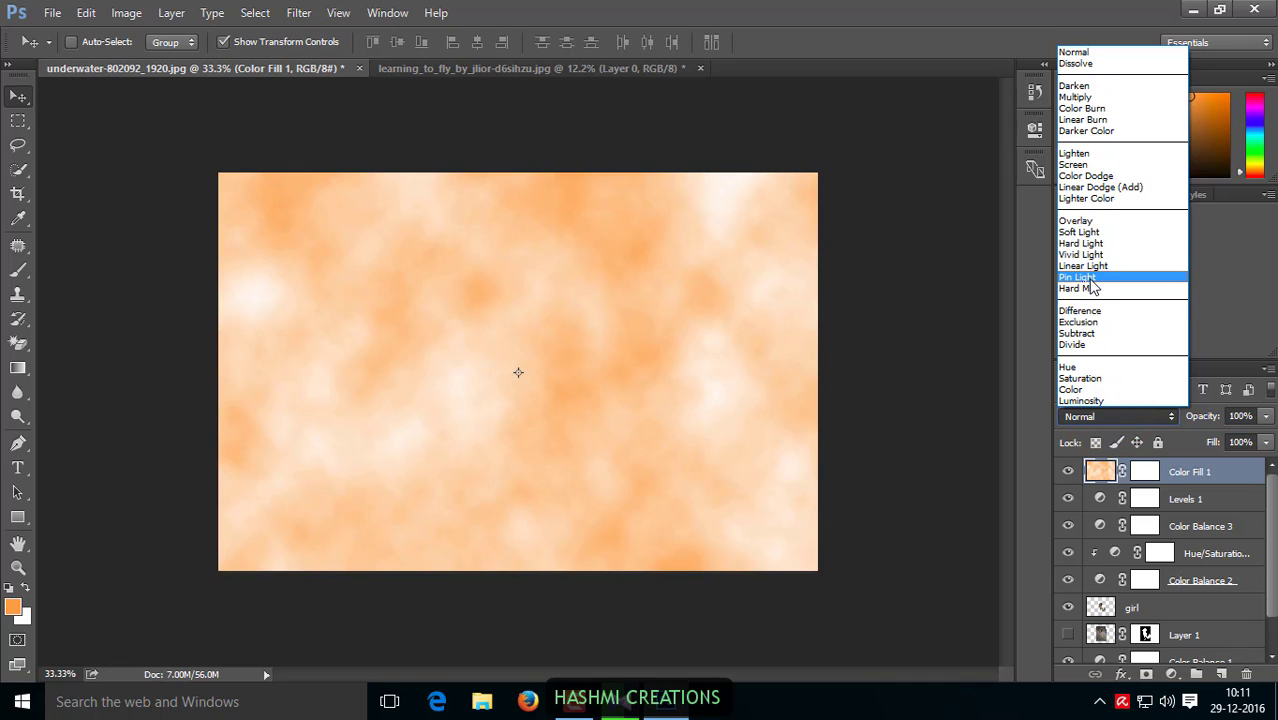
{"action": "left_click", "coordinate": [1086, 176]}
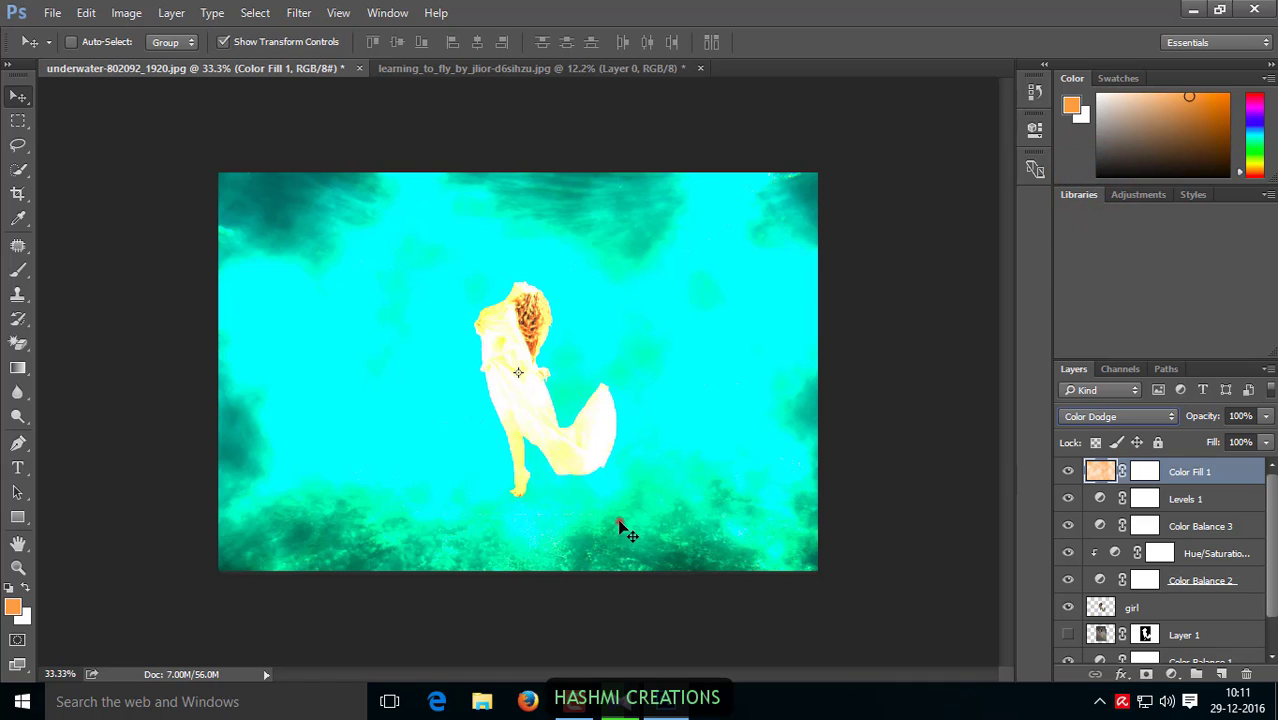
{"action": "mouse_move", "coordinate": [620, 530]}
{"action": "left_mouse_down"}
{"action": "mouse_move", "coordinate": [625, 75]}
{"action": "mouse_move", "coordinate": [622, 134]}
{"action": "left_mouse_up"}
{"action": "left_click_drag", "start_coordinate": [595, 497], "coordinate": [604, 208]}
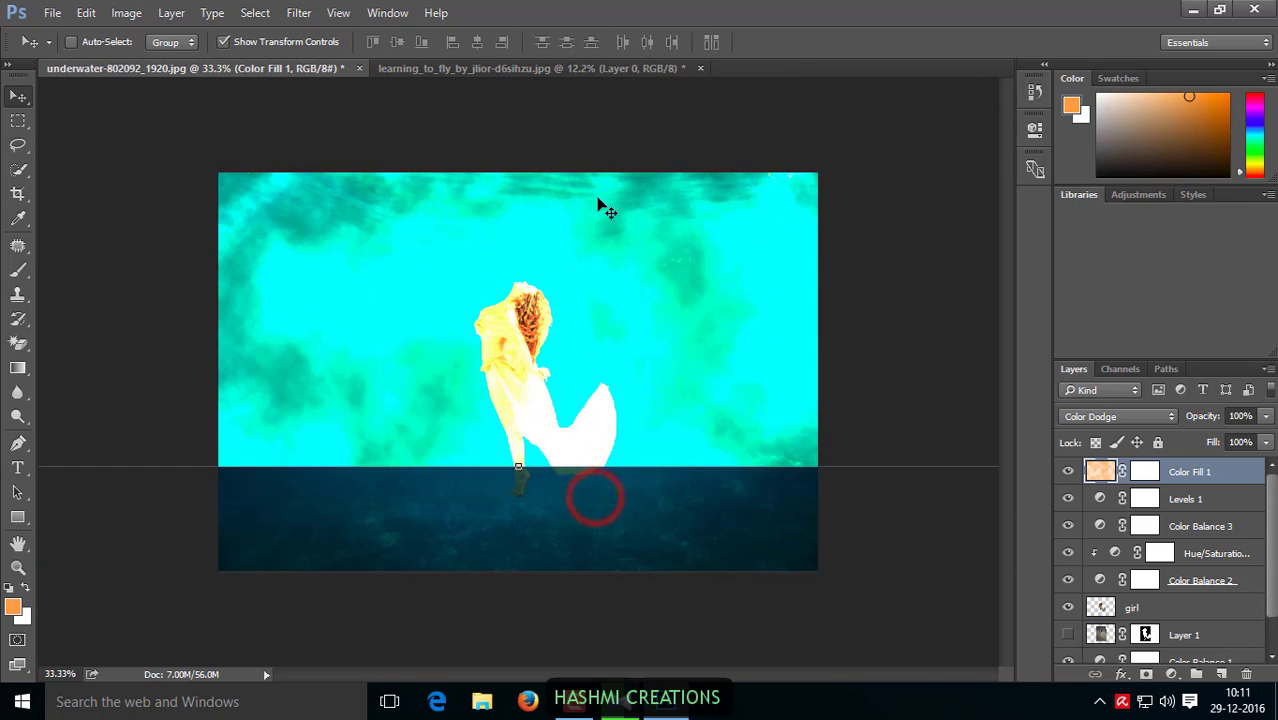
{"action": "mouse_move", "coordinate": [616, 345]}
{"action": "left_mouse_down"}
{"action": "mouse_move", "coordinate": [641, 242]}
{"action": "mouse_move", "coordinate": [673, 274]}
{"action": "left_mouse_up"}
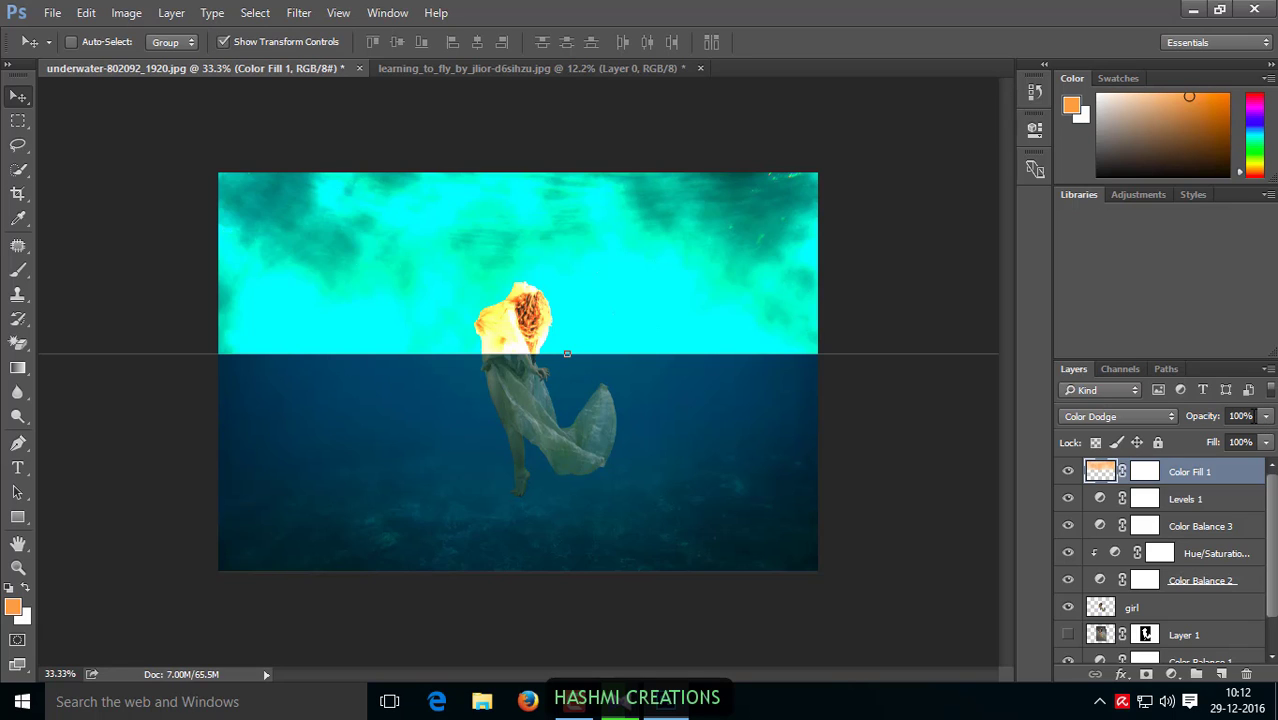
Step: Lower the cloud layer's opacity to about 39%
{"action": "left_click_drag", "start_coordinate": [1218, 420], "coordinate": [1193, 420]}
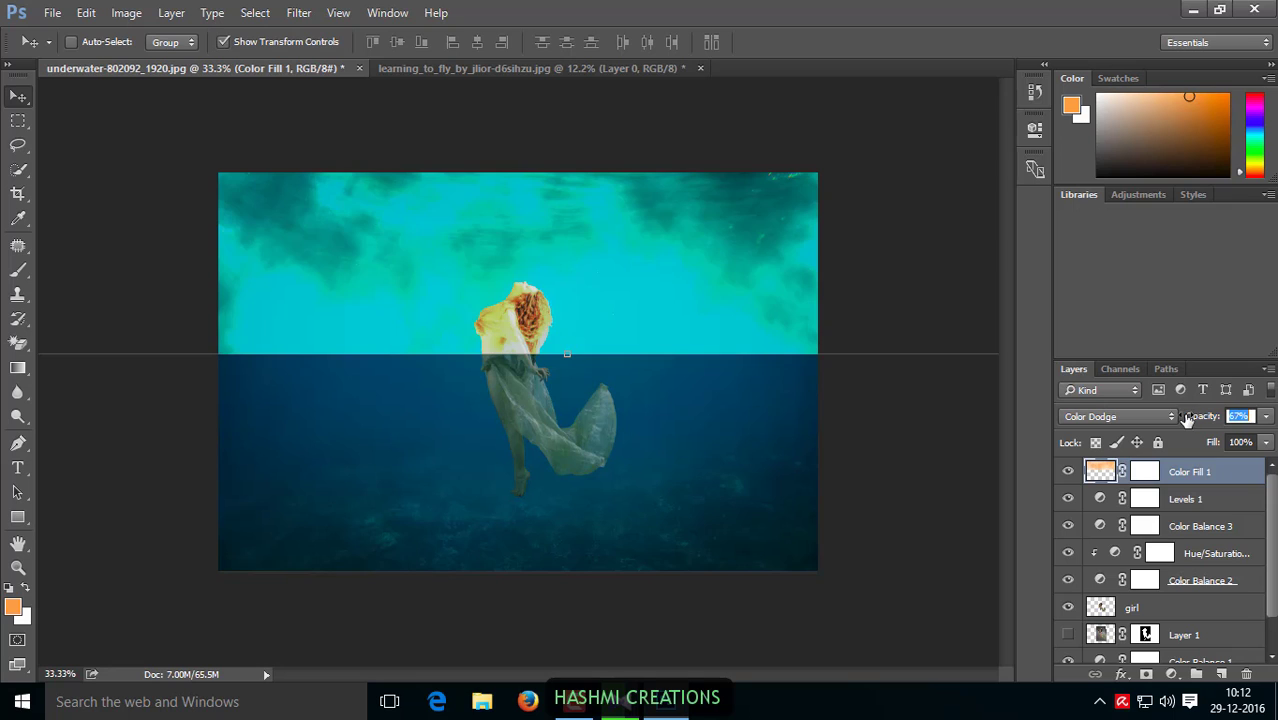
{"action": "left_click_drag", "start_coordinate": [1187, 420], "coordinate": [1182, 420]}
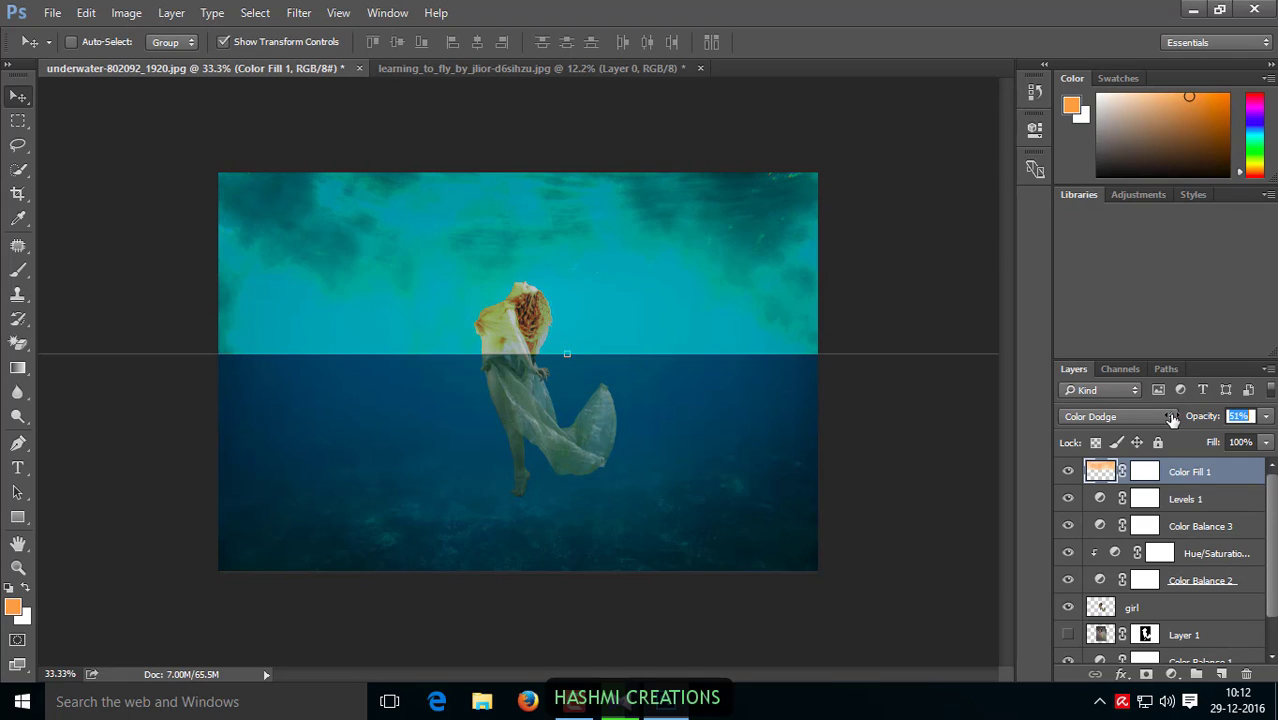
{"action": "left_click_drag", "start_coordinate": [1172, 418], "coordinate": [1166, 418]}
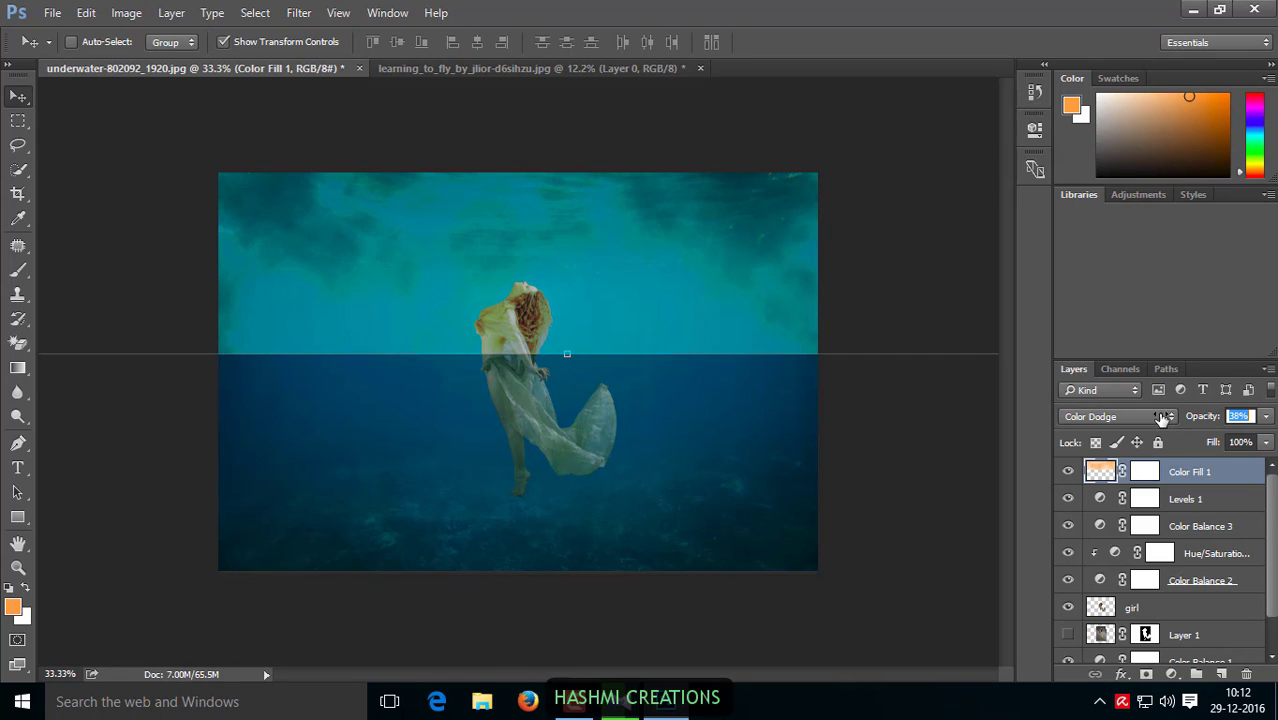
Step: Commit 39% opacity, target the Color Fill 1 layer mask and select the Brush tool
{"action": "key", "text": "Return"}
{"action": "left_click", "coordinate": [1147, 473]}
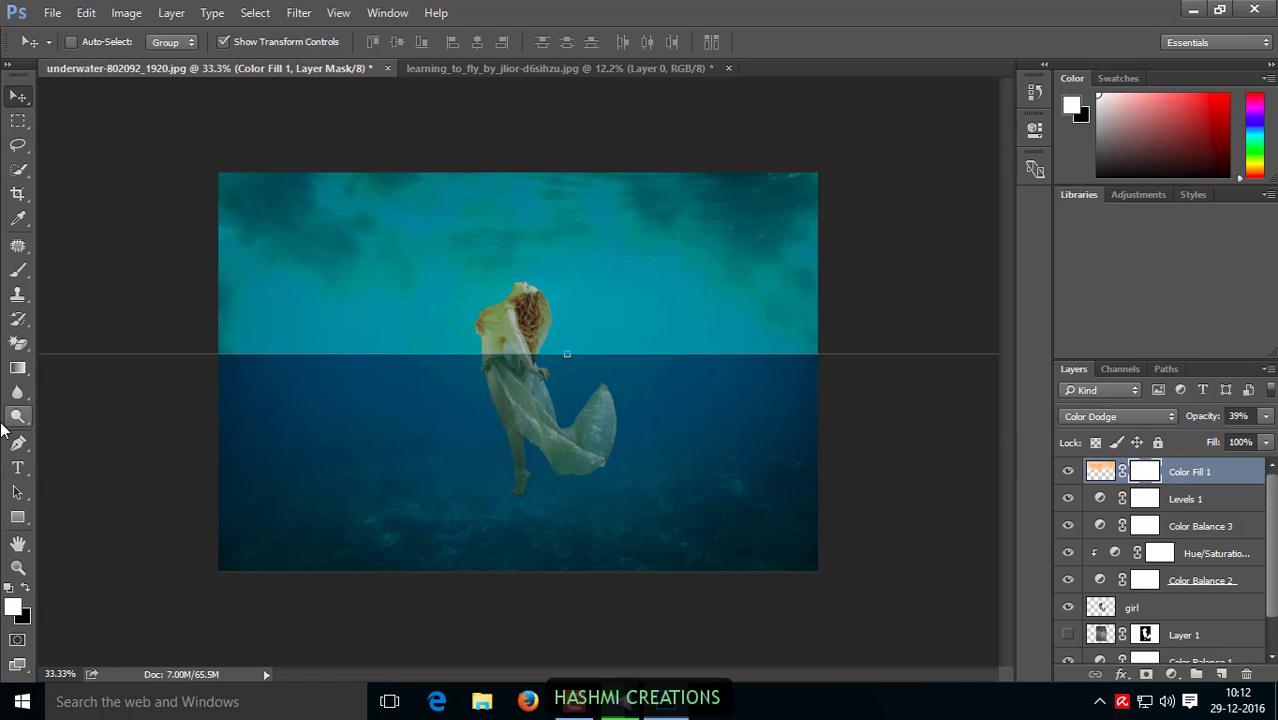
{"action": "left_click", "coordinate": [18, 270]}
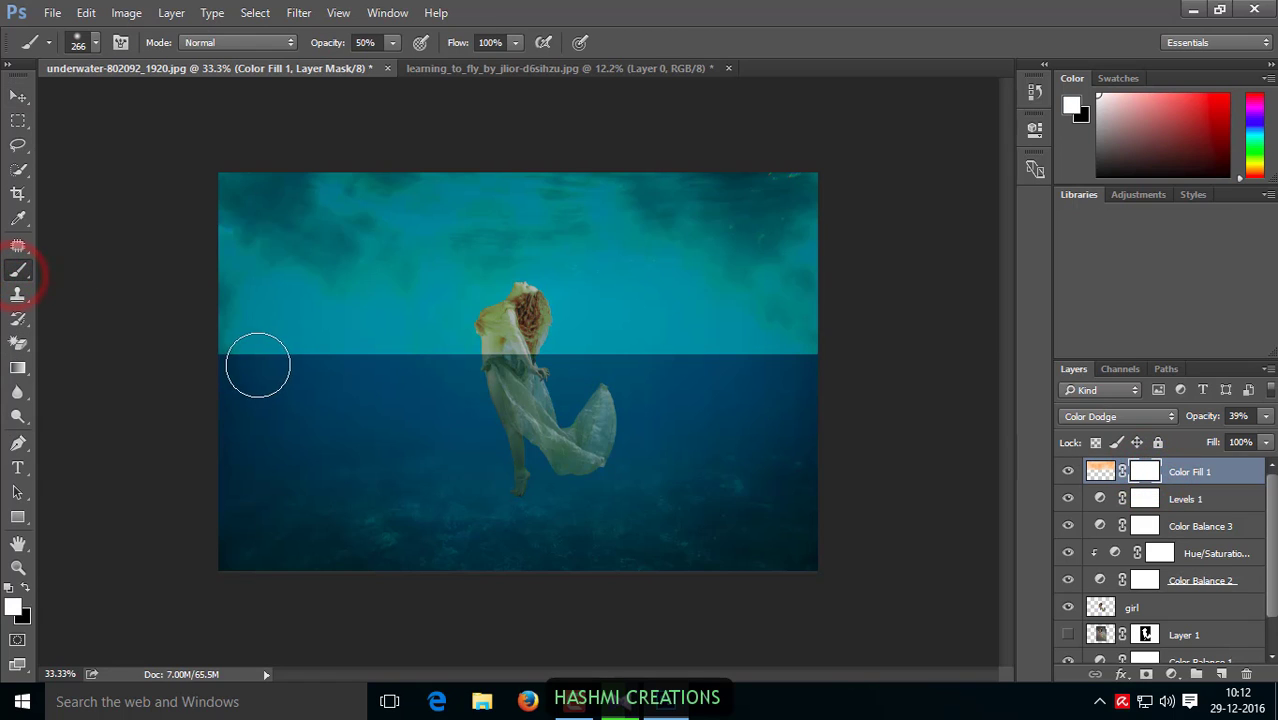
{"action": "left_click", "coordinate": [257, 355]}
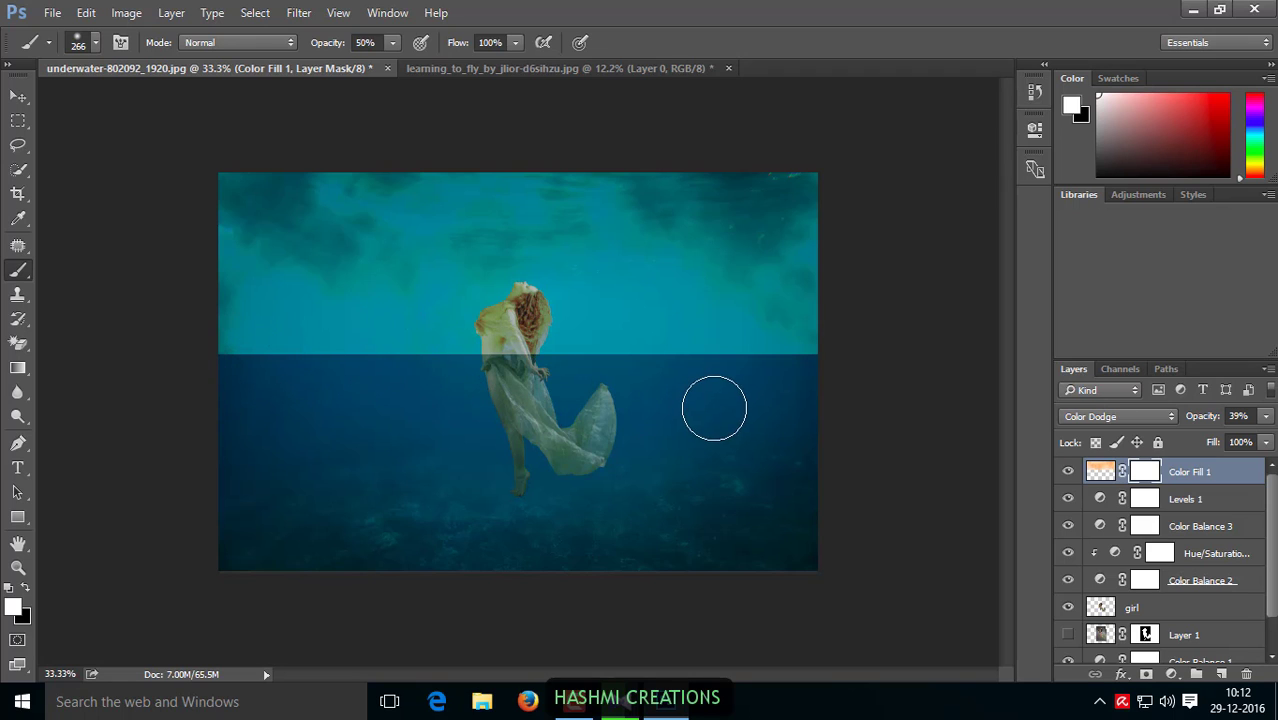
{"action": "left_click", "coordinate": [648, 342]}
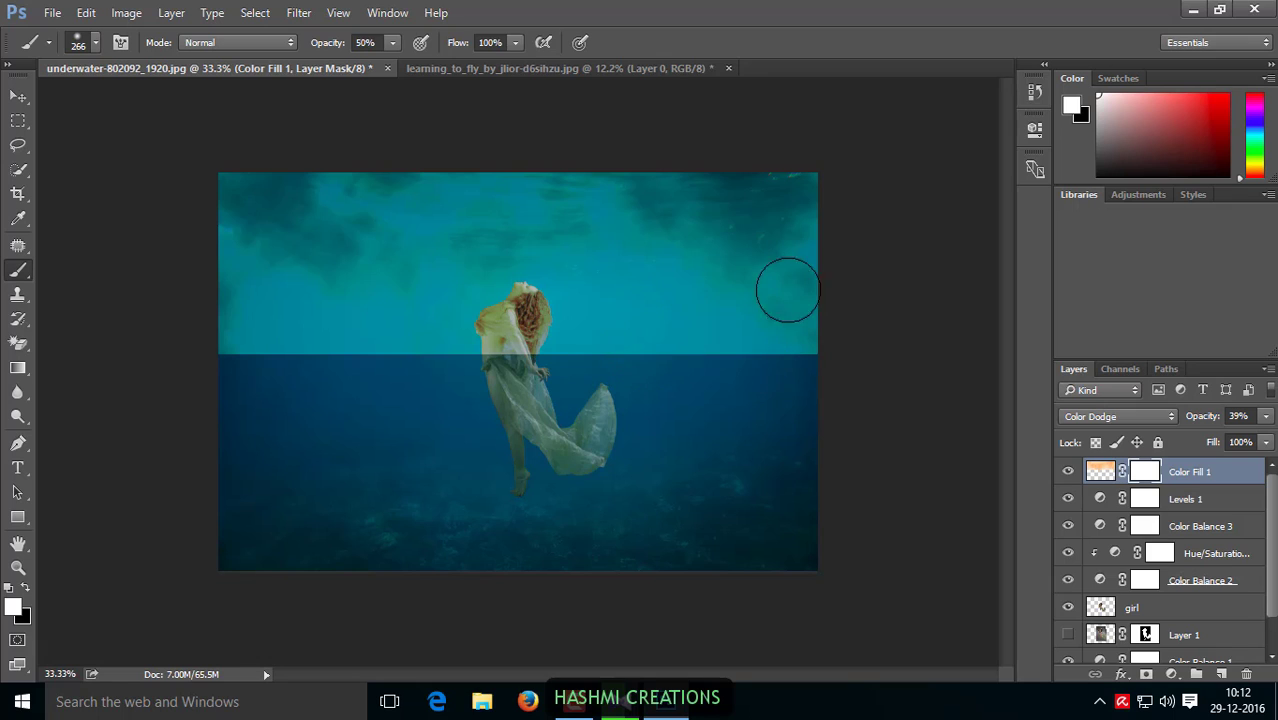
{"action": "left_click", "coordinate": [491, 306]}
{"action": "left_click", "coordinate": [18, 95]}
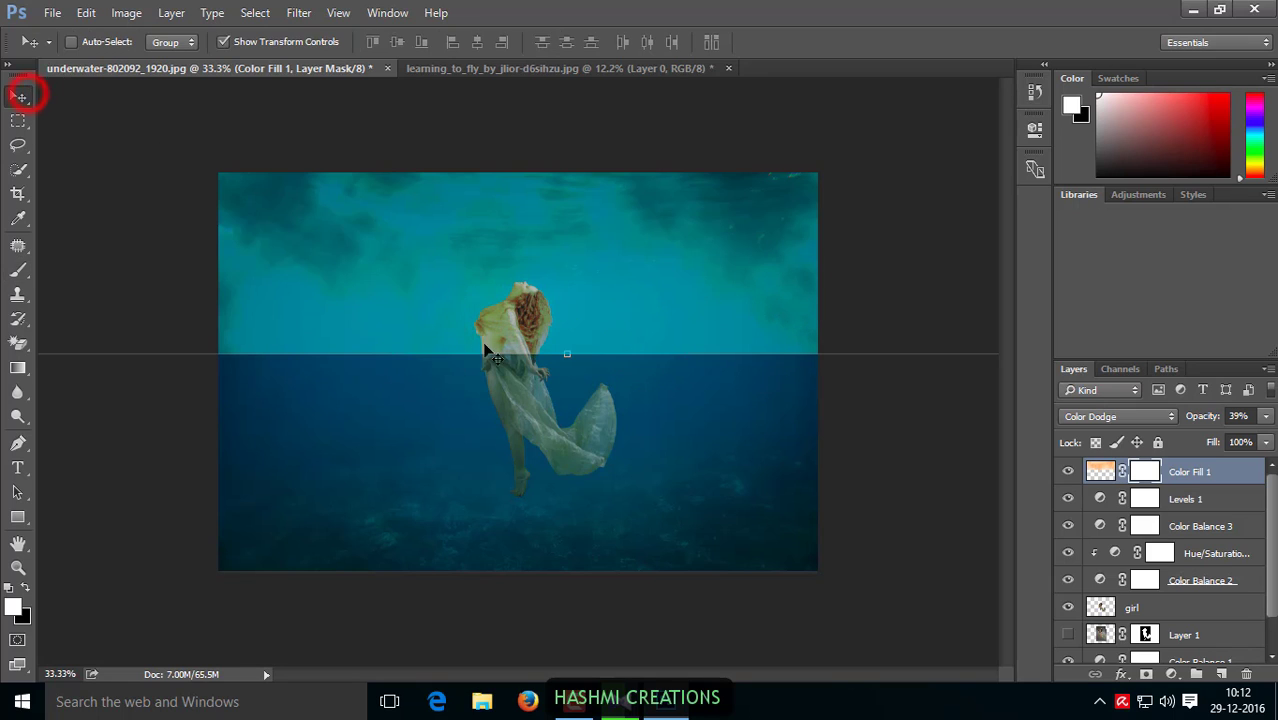
{"action": "left_click", "coordinate": [1145, 498]}
{"action": "left_click", "coordinate": [1145, 471]}
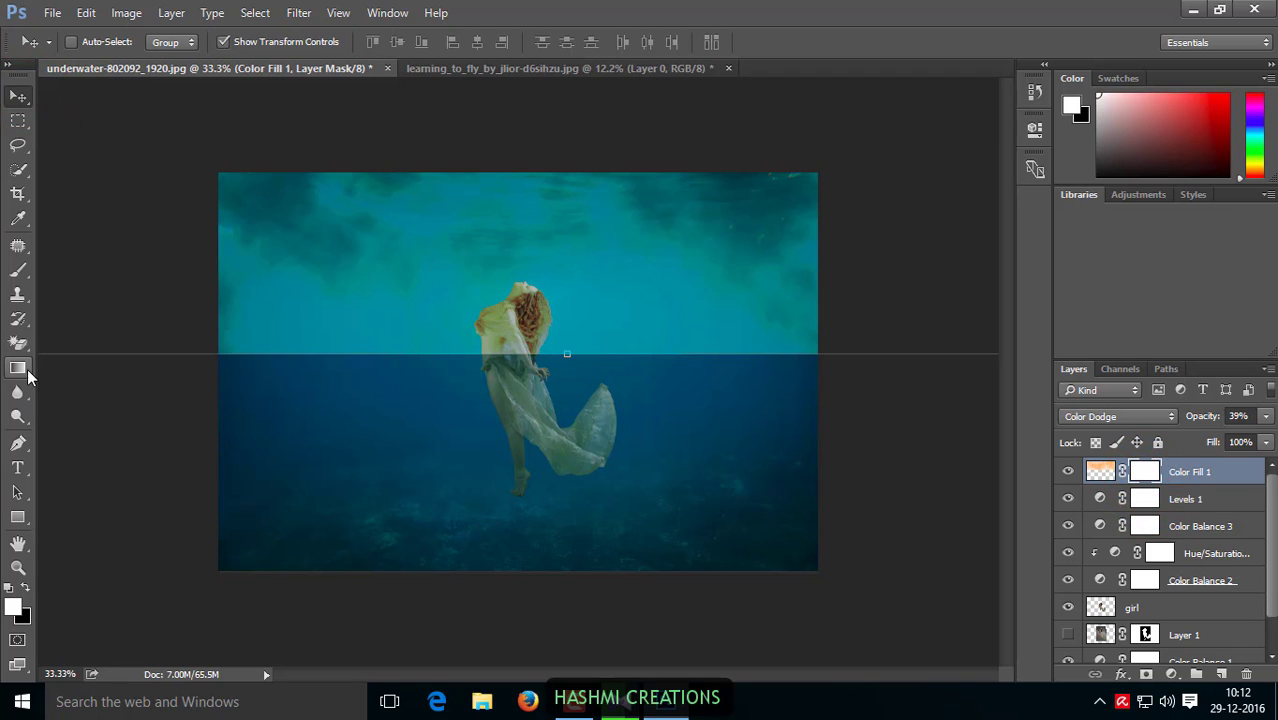
{"action": "left_click", "coordinate": [18, 270]}
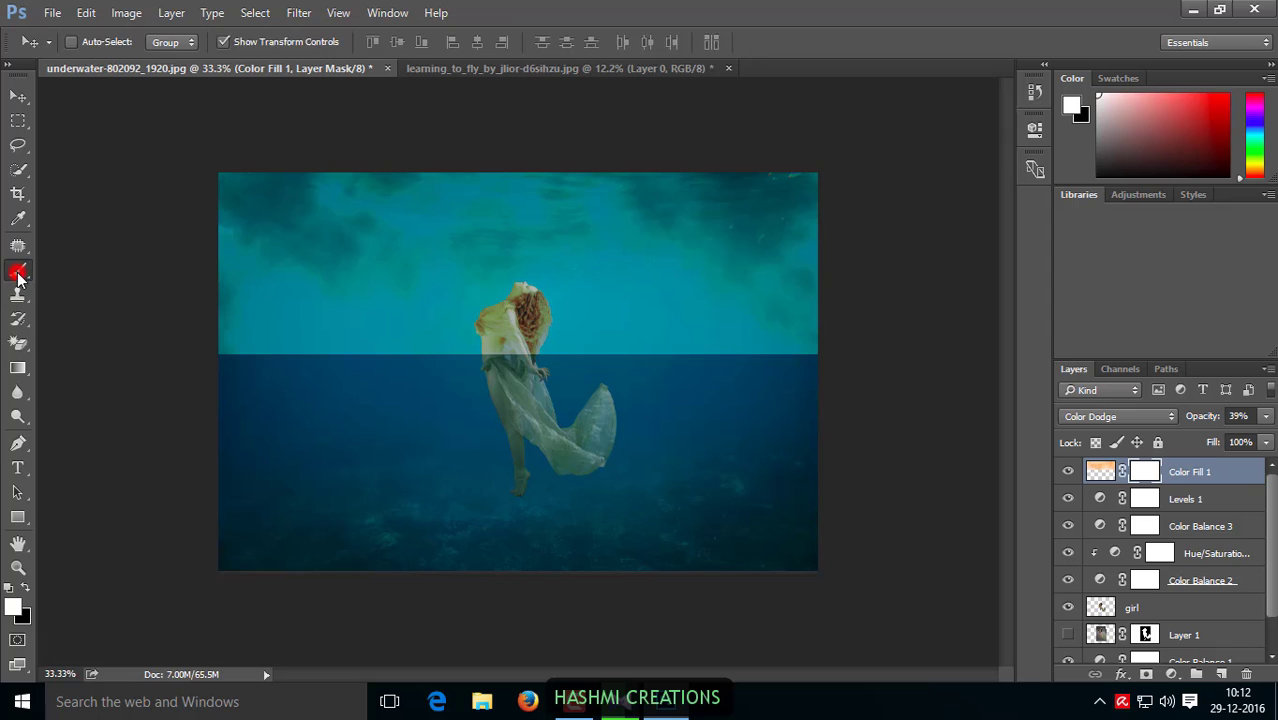
Step: Paint black on the Color Fill 1 mask beside the dress, raising brush opacity to 100%
{"action": "left_click", "coordinate": [26, 587]}
{"action": "mouse_move", "coordinate": [585, 416]}
{"action": "left_mouse_down"}
{"action": "mouse_move", "coordinate": [652, 362]}
{"action": "mouse_move", "coordinate": [565, 365]}
{"action": "mouse_move", "coordinate": [616, 365]}
{"action": "left_mouse_up"}
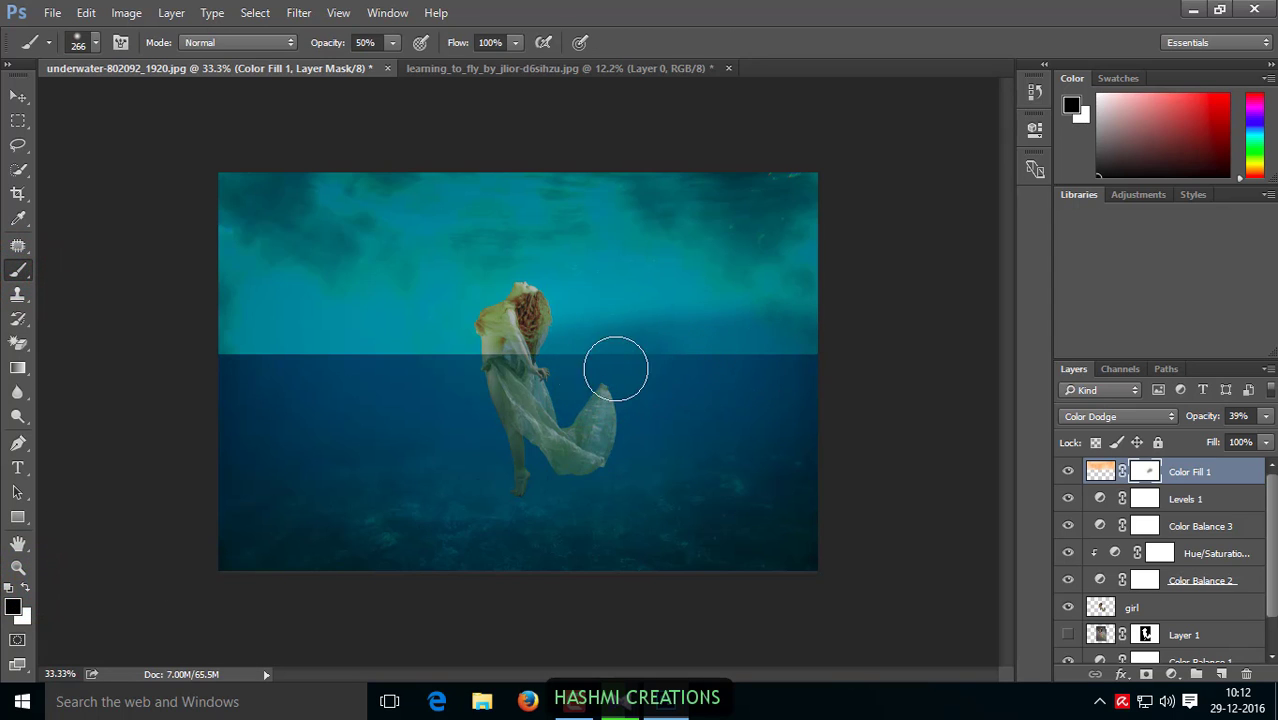
{"action": "left_click", "coordinate": [391, 44]}
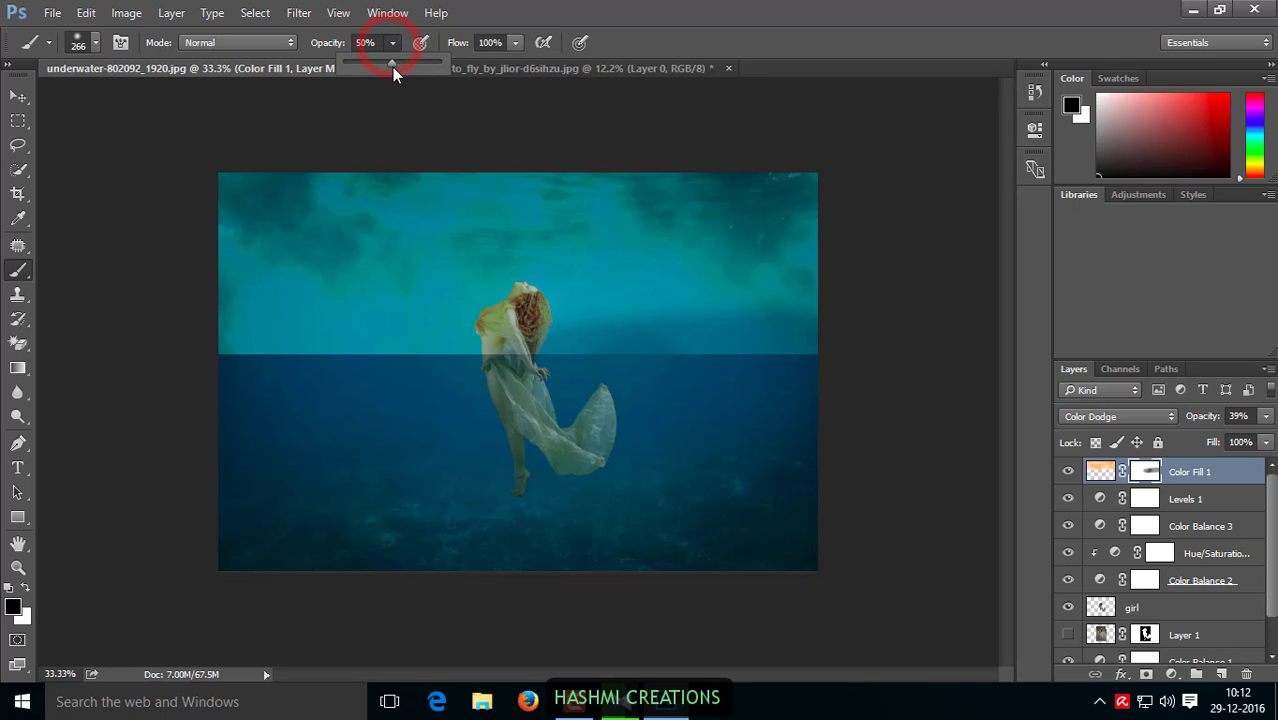
{"action": "mouse_move", "coordinate": [782, 368]}
{"action": "left_mouse_down"}
{"action": "mouse_move", "coordinate": [334, 349]}
{"action": "mouse_move", "coordinate": [240, 364]}
{"action": "left_mouse_up"}
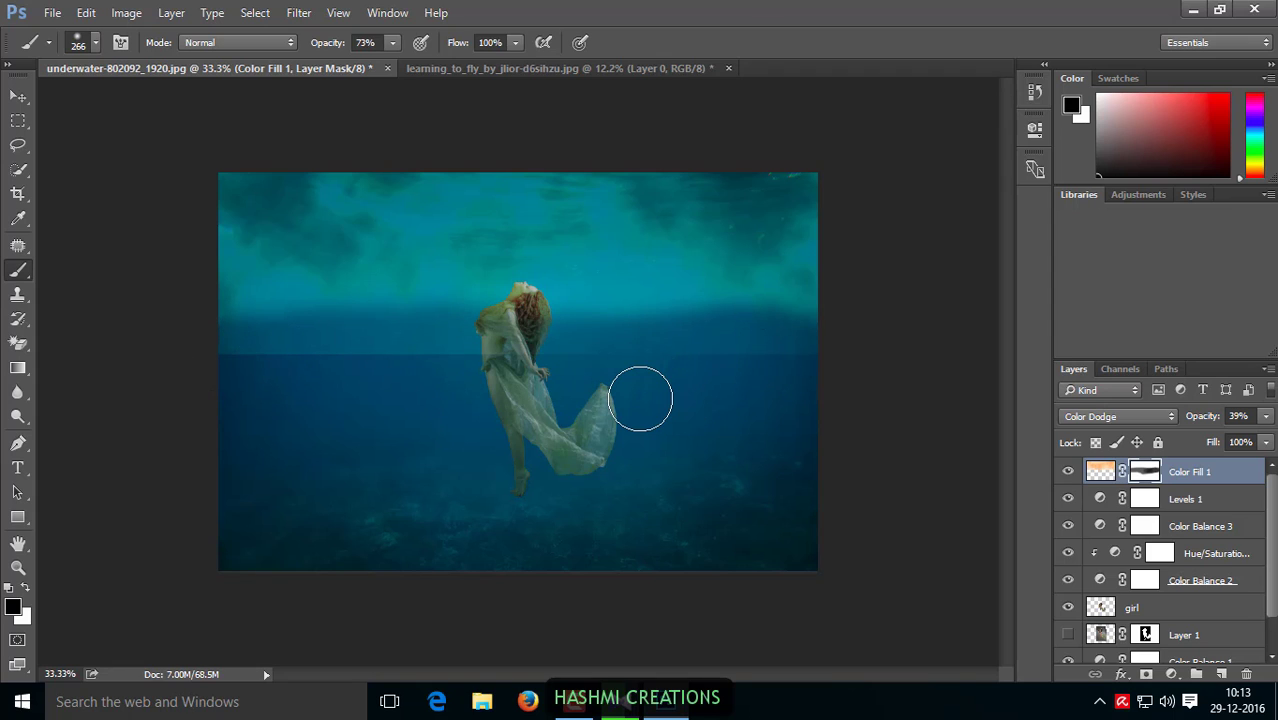
{"action": "key", "text": "0"}
{"action": "left_click", "coordinate": [742, 345]}
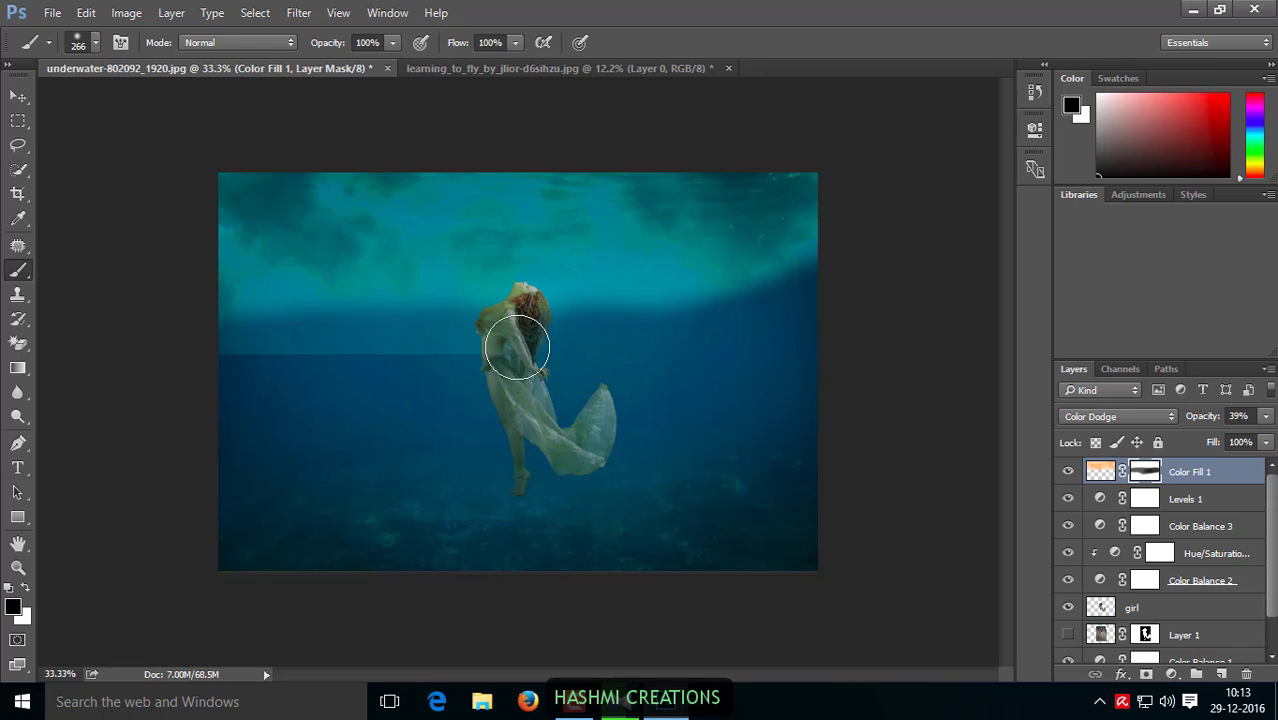
Step: Mask out the glow along the horizon, middle water and around the girl
{"action": "mouse_move", "coordinate": [517, 347]}
{"action": "left_mouse_down"}
{"action": "mouse_move", "coordinate": [348, 343]}
{"action": "mouse_move", "coordinate": [200, 305]}
{"action": "mouse_move", "coordinate": [308, 322]}
{"action": "mouse_move", "coordinate": [223, 291]}
{"action": "mouse_move", "coordinate": [662, 317]}
{"action": "mouse_move", "coordinate": [473, 336]}
{"action": "mouse_move", "coordinate": [836, 285]}
{"action": "mouse_move", "coordinate": [727, 309]}
{"action": "mouse_move", "coordinate": [399, 320]}
{"action": "mouse_move", "coordinate": [215, 263]}
{"action": "left_mouse_up"}
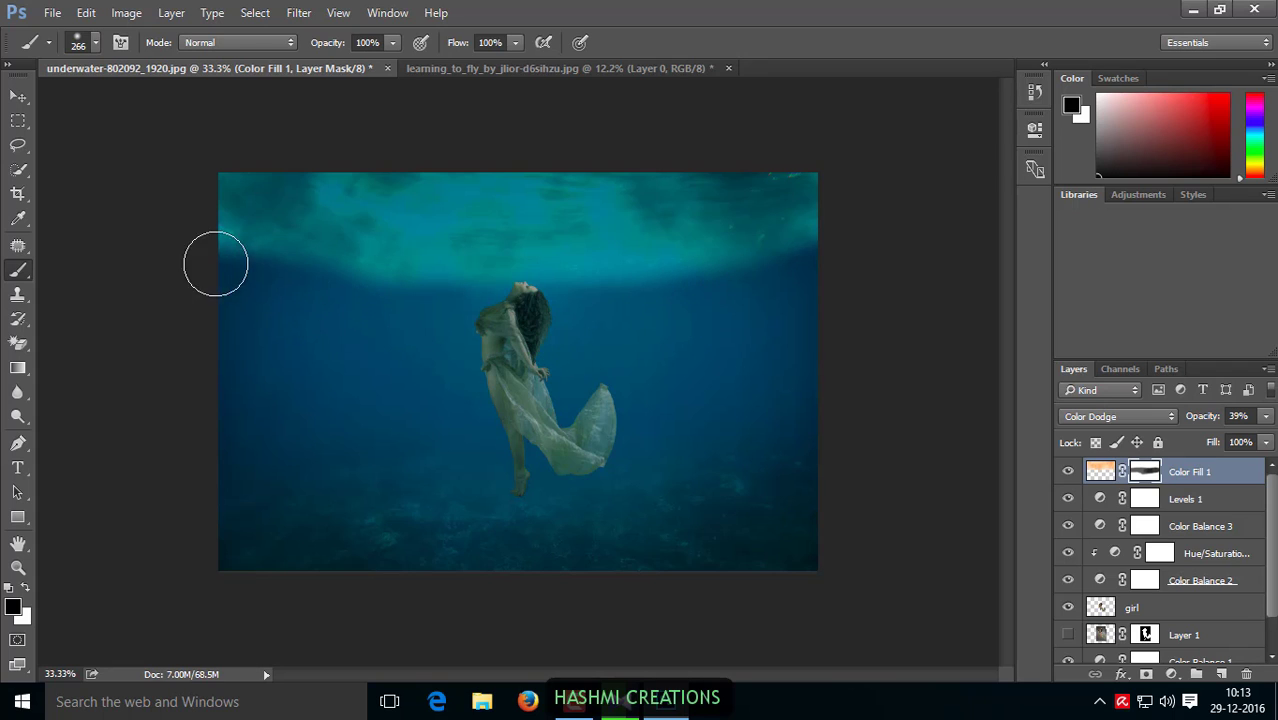
{"action": "mouse_move", "coordinate": [827, 285]}
{"action": "left_mouse_down"}
{"action": "mouse_move", "coordinate": [576, 320]}
{"action": "mouse_move", "coordinate": [838, 223]}
{"action": "mouse_move", "coordinate": [685, 285]}
{"action": "mouse_move", "coordinate": [459, 294]}
{"action": "mouse_move", "coordinate": [328, 282]}
{"action": "mouse_move", "coordinate": [207, 248]}
{"action": "left_mouse_up"}
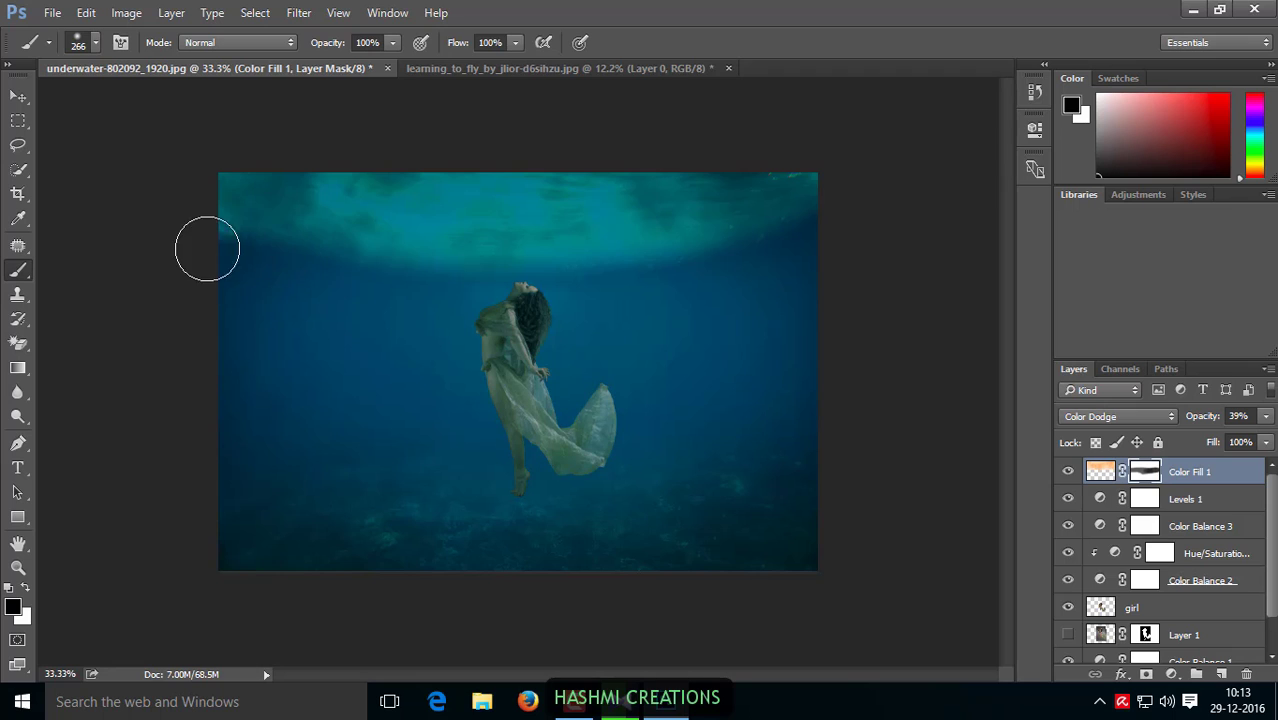
{"action": "left_click", "coordinate": [403, 285]}
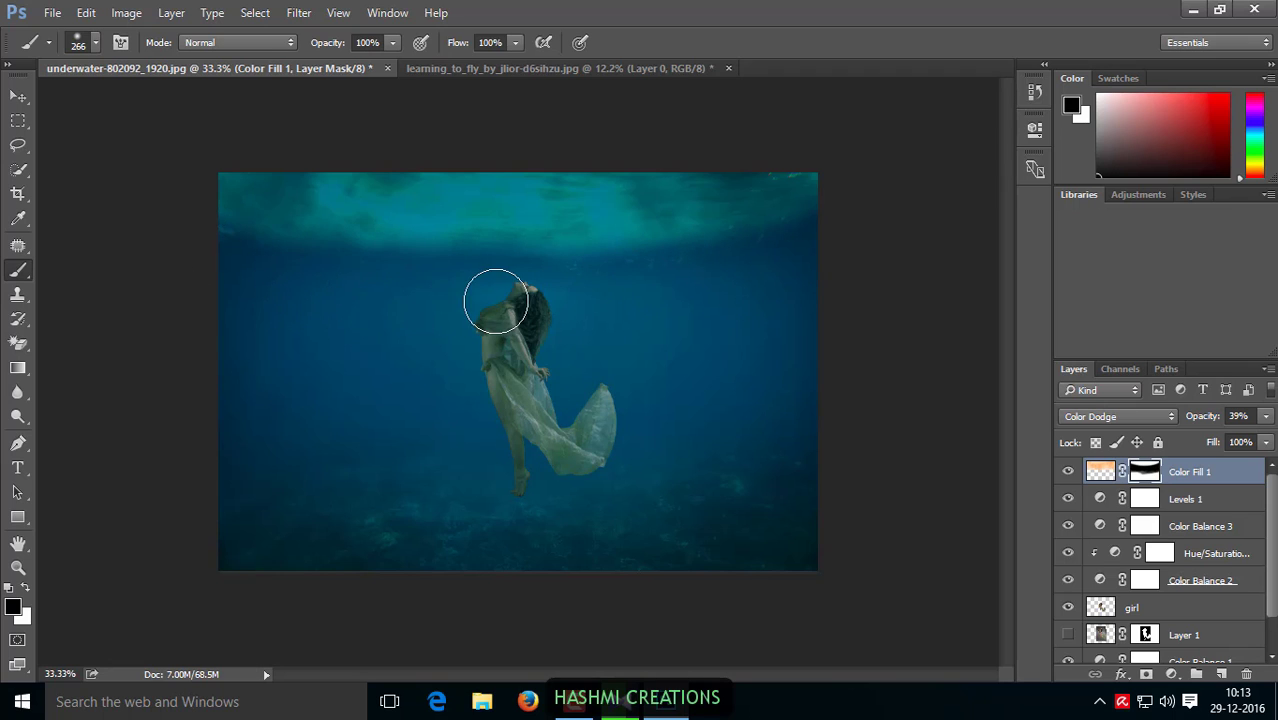
{"action": "left_click", "coordinate": [630, 289]}
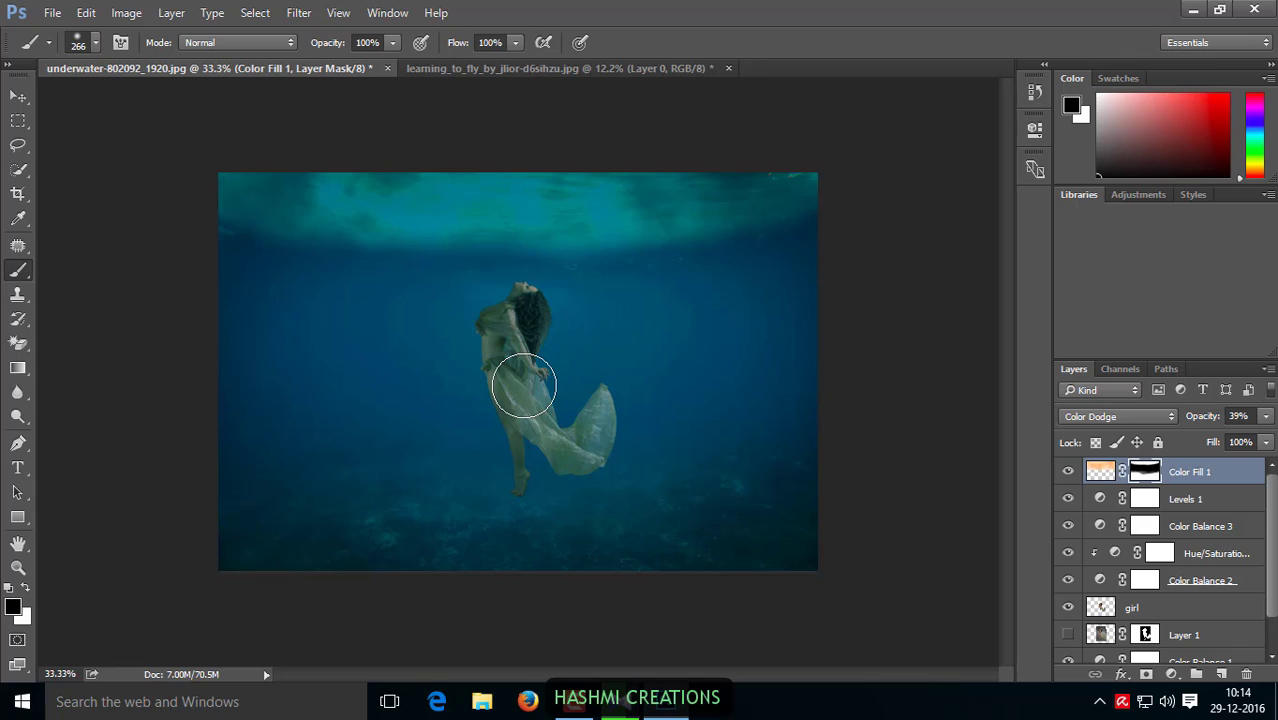
{"action": "left_click", "coordinate": [396, 298]}
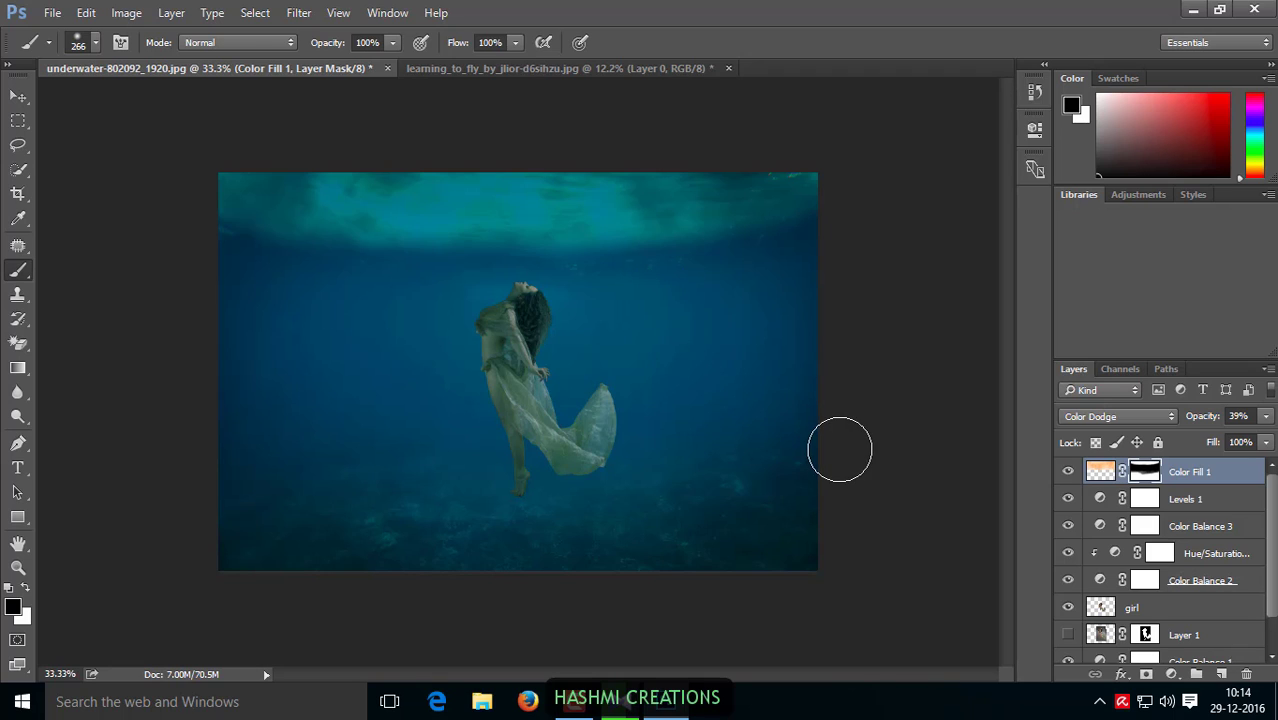
{"action": "left_click", "coordinate": [18, 96]}
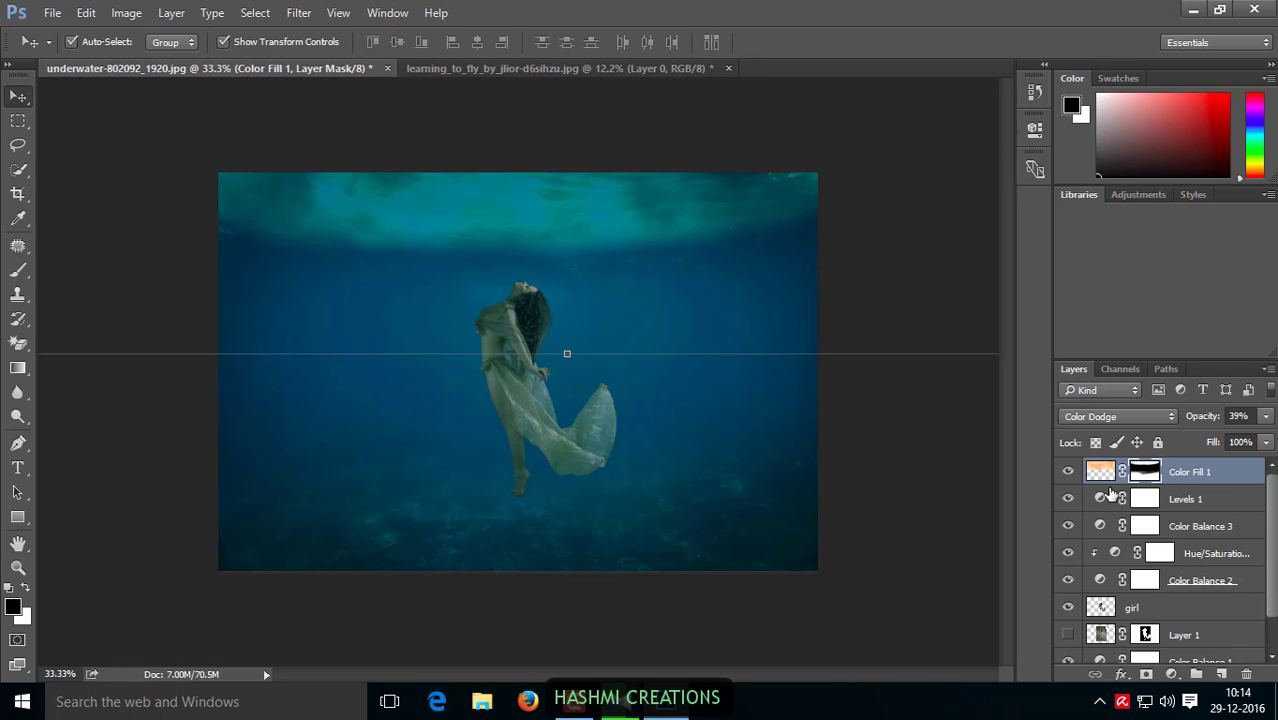
Step: Duplicate Color Fill 1 and rename the copy 'cloud'
{"action": "key", "text": "ctrl+j"}
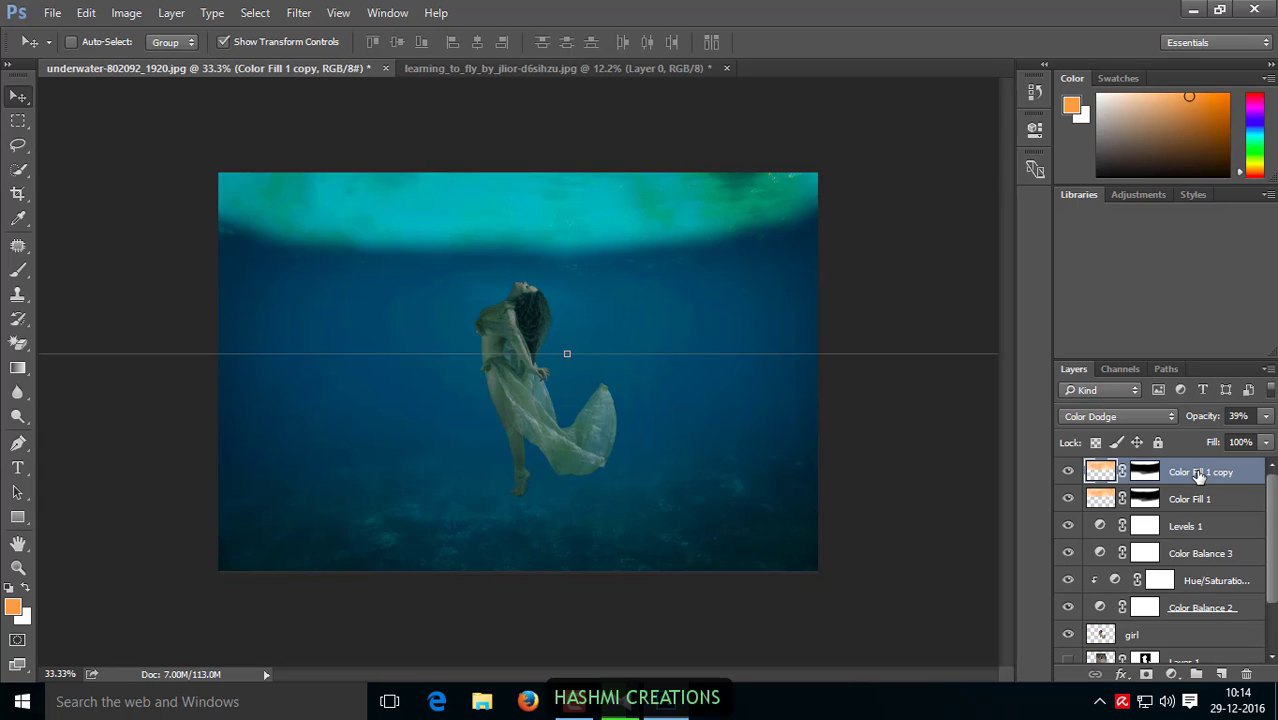
{"action": "double_click", "coordinate": [1200, 474]}
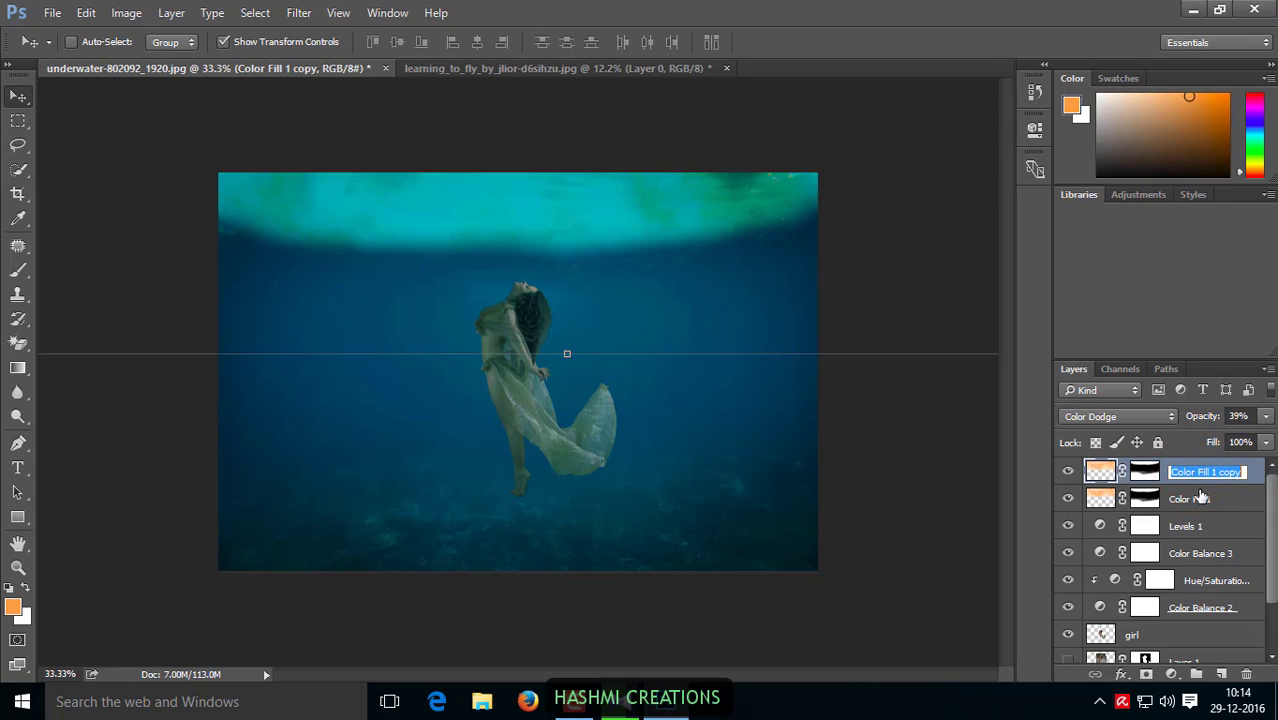
{"action": "type", "text": "cloud"}
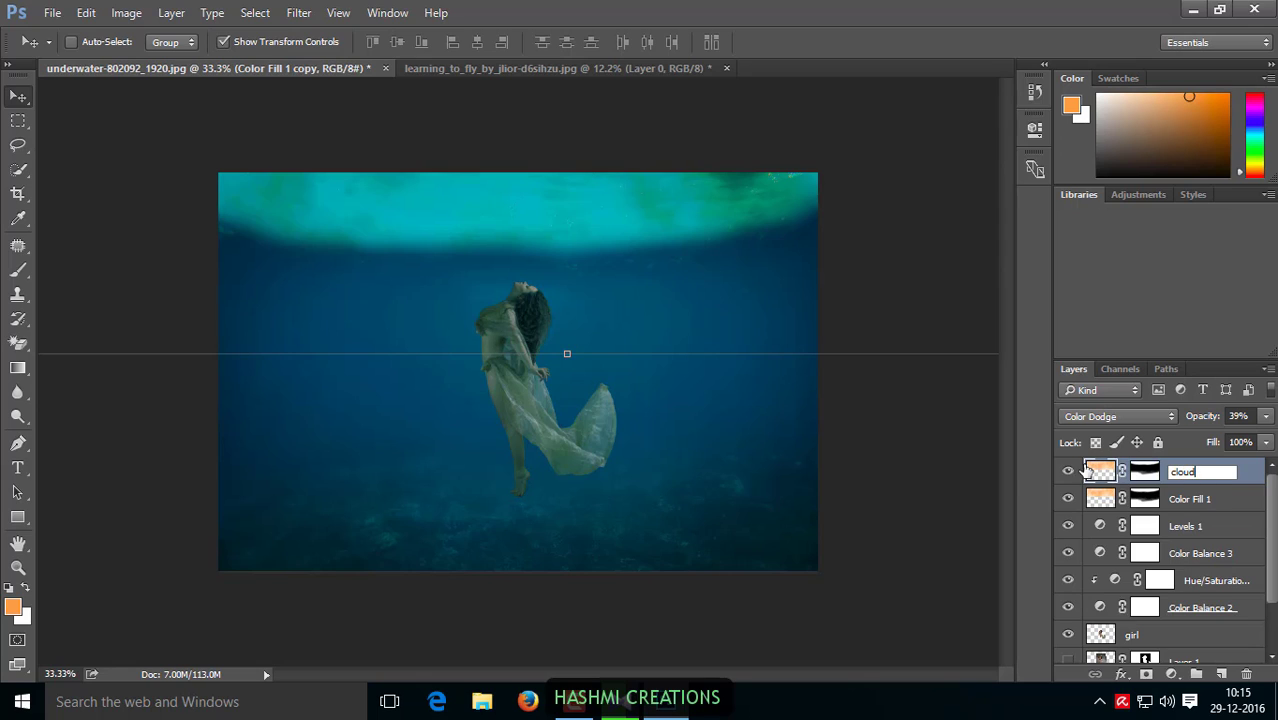
{"action": "left_click", "coordinate": [294, 15]}
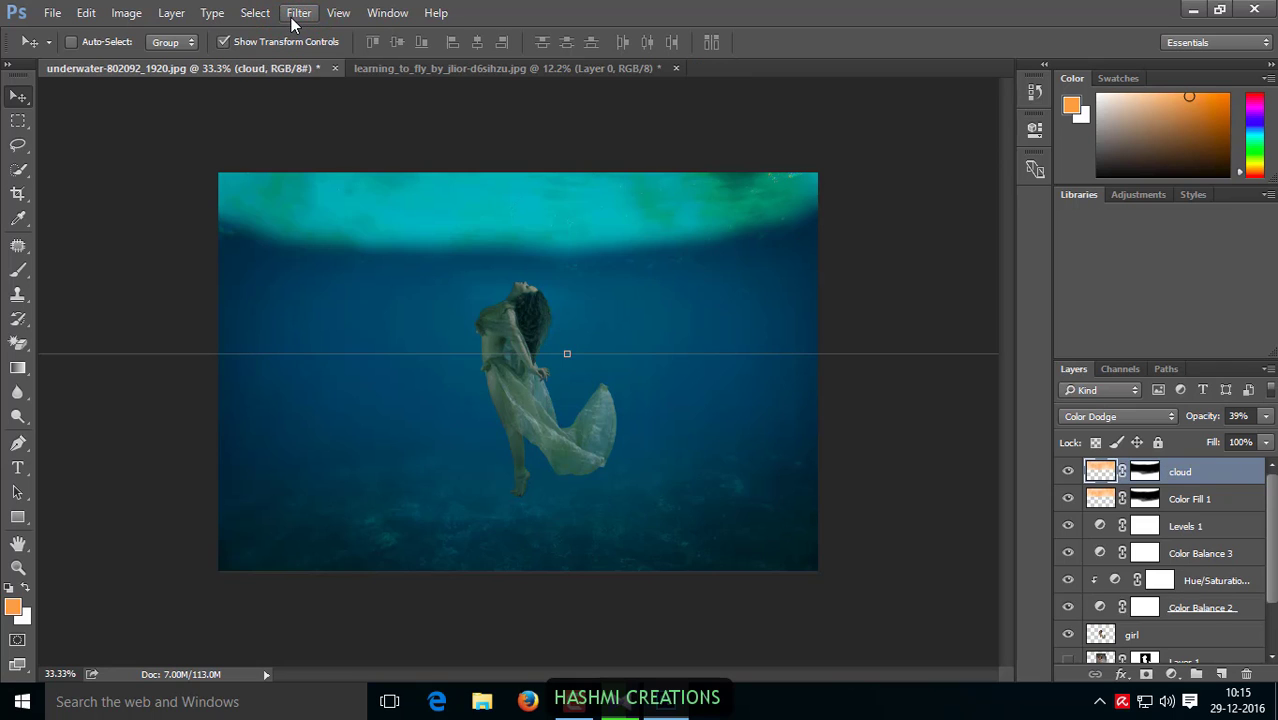
{"action": "left_click", "coordinate": [295, 16]}
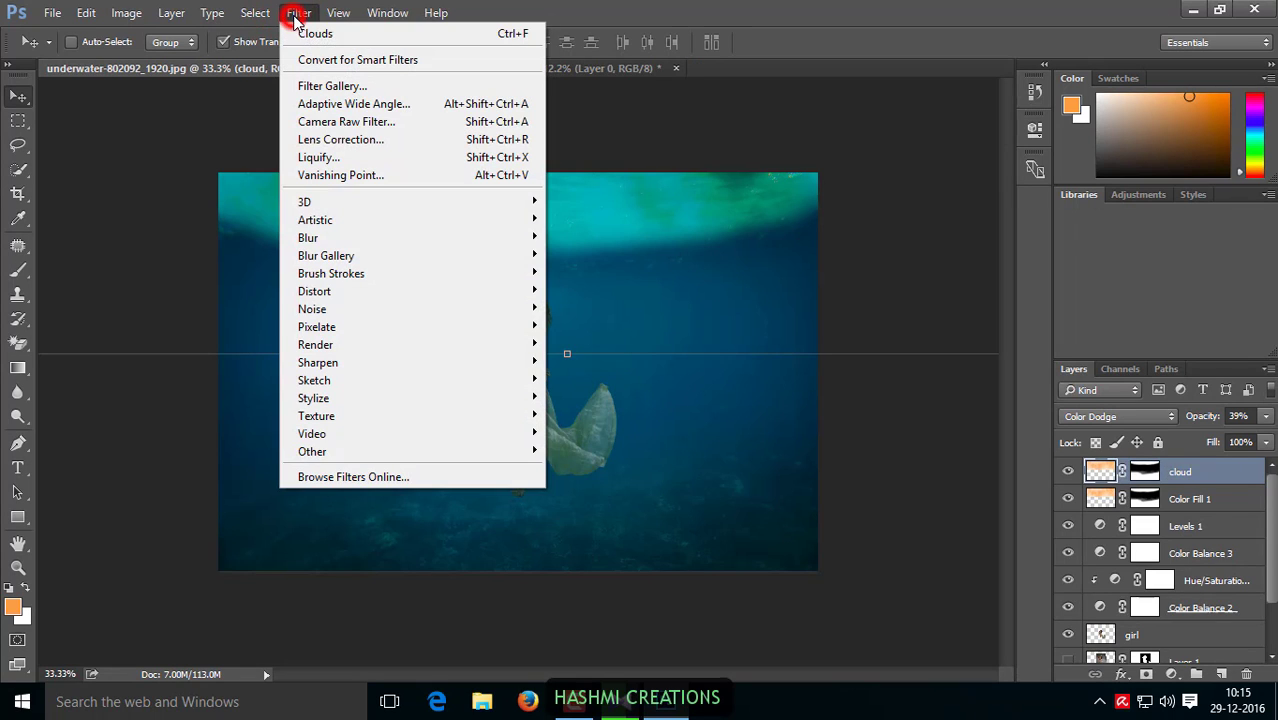
Step: Apply a Spin Radial Blur of amount 10 at Good quality to the cloud layer
{"action": "left_click", "coordinate": [318, 240]}
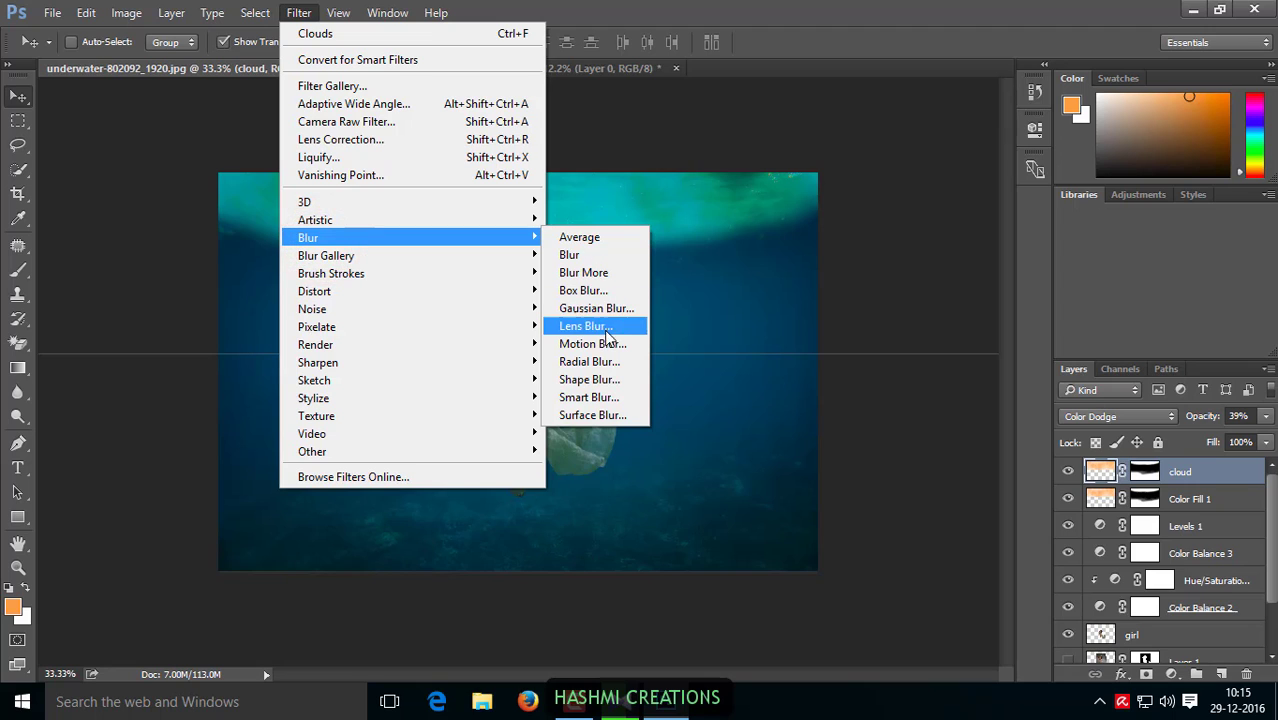
{"action": "left_click", "coordinate": [607, 367]}
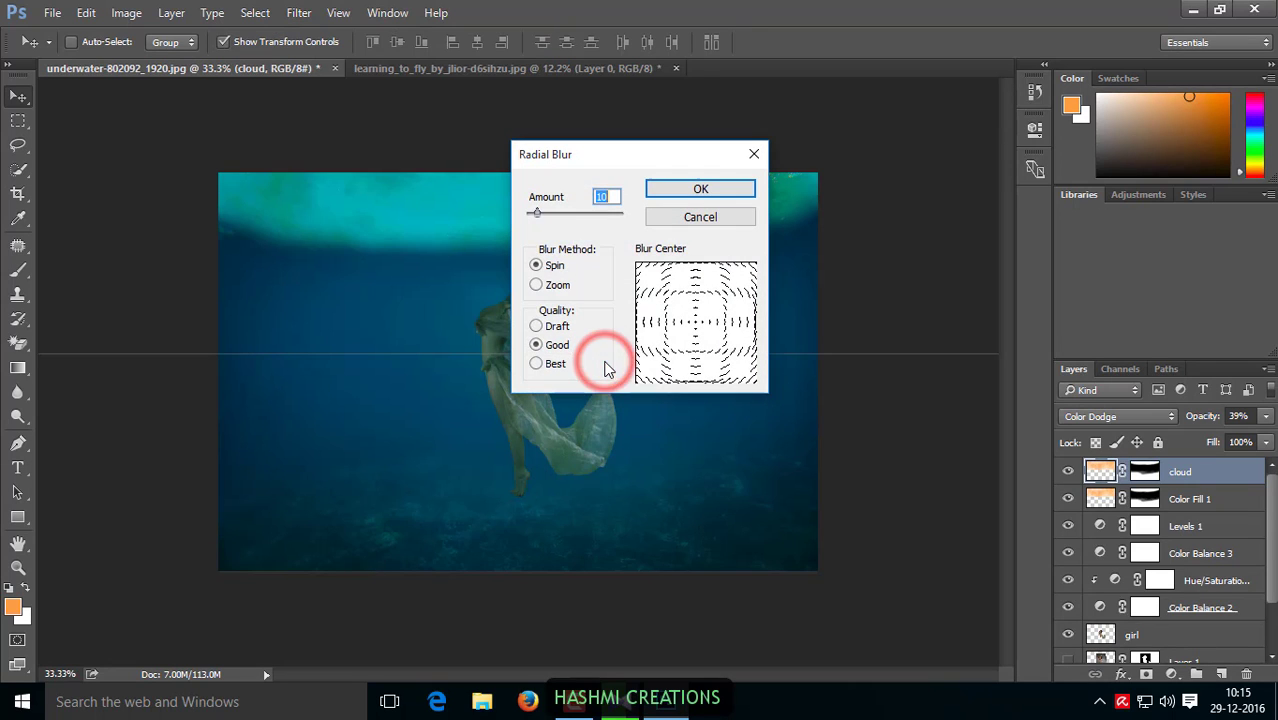
{"action": "left_click_drag", "start_coordinate": [609, 165], "coordinate": [736, 157]}
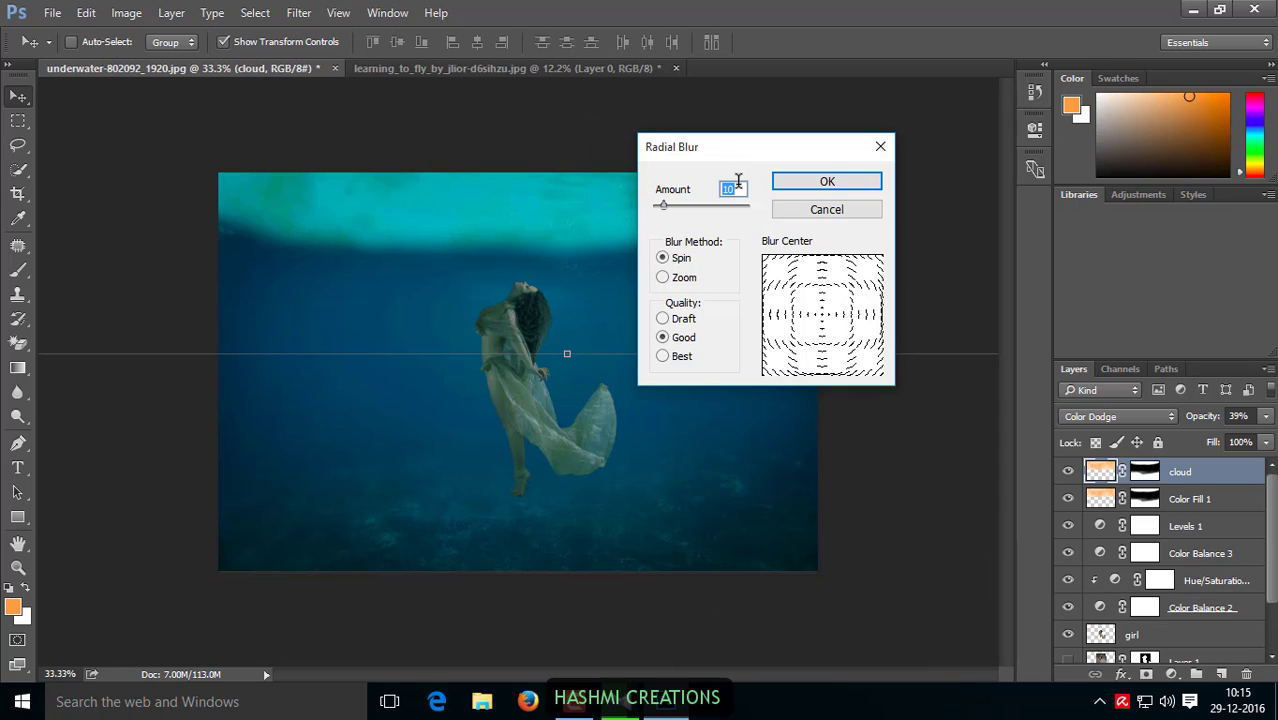
{"action": "left_click", "coordinate": [663, 337]}
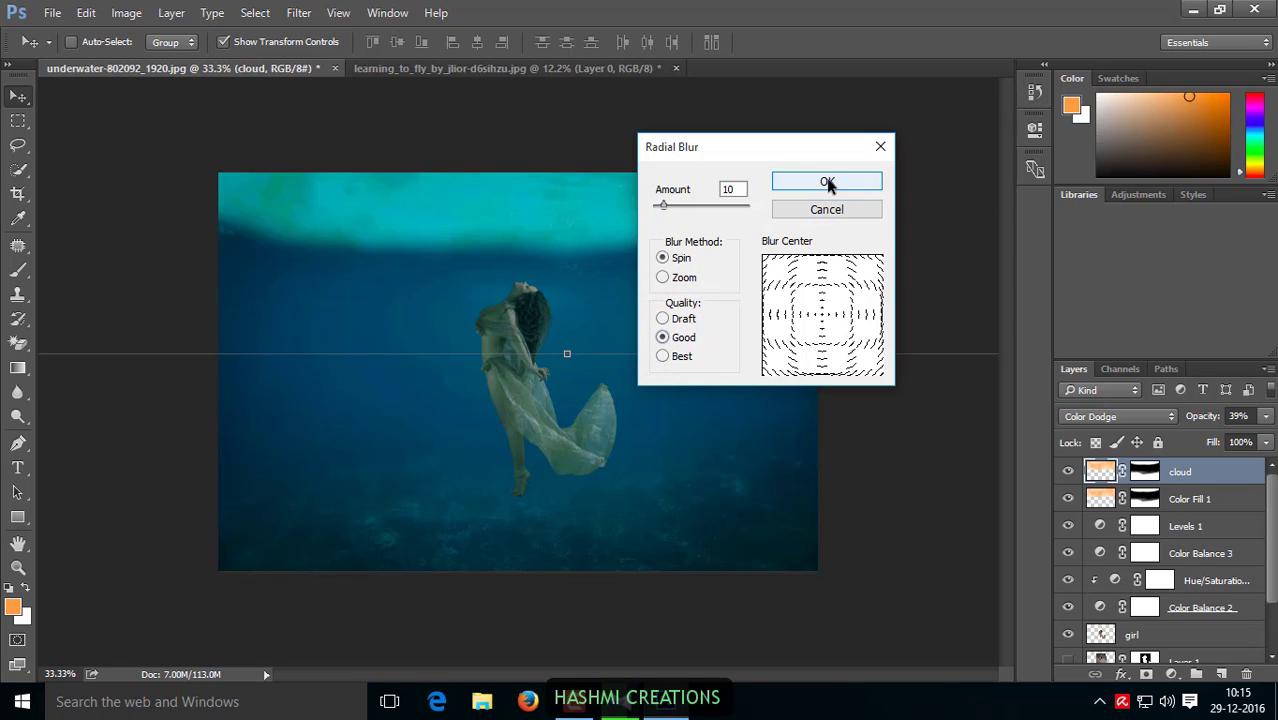
{"action": "left_click", "coordinate": [827, 181]}
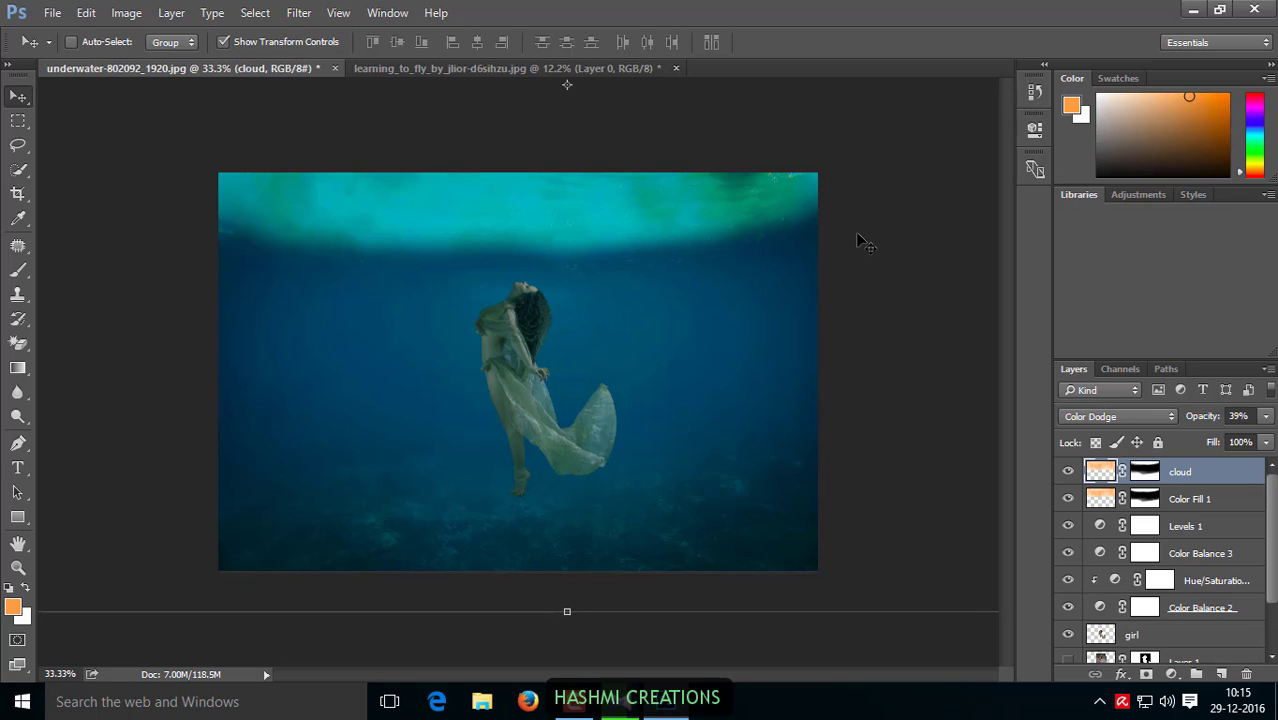
Step: Lower Color Fill 1's opacity to 35%
{"action": "left_click", "coordinate": [1102, 500]}
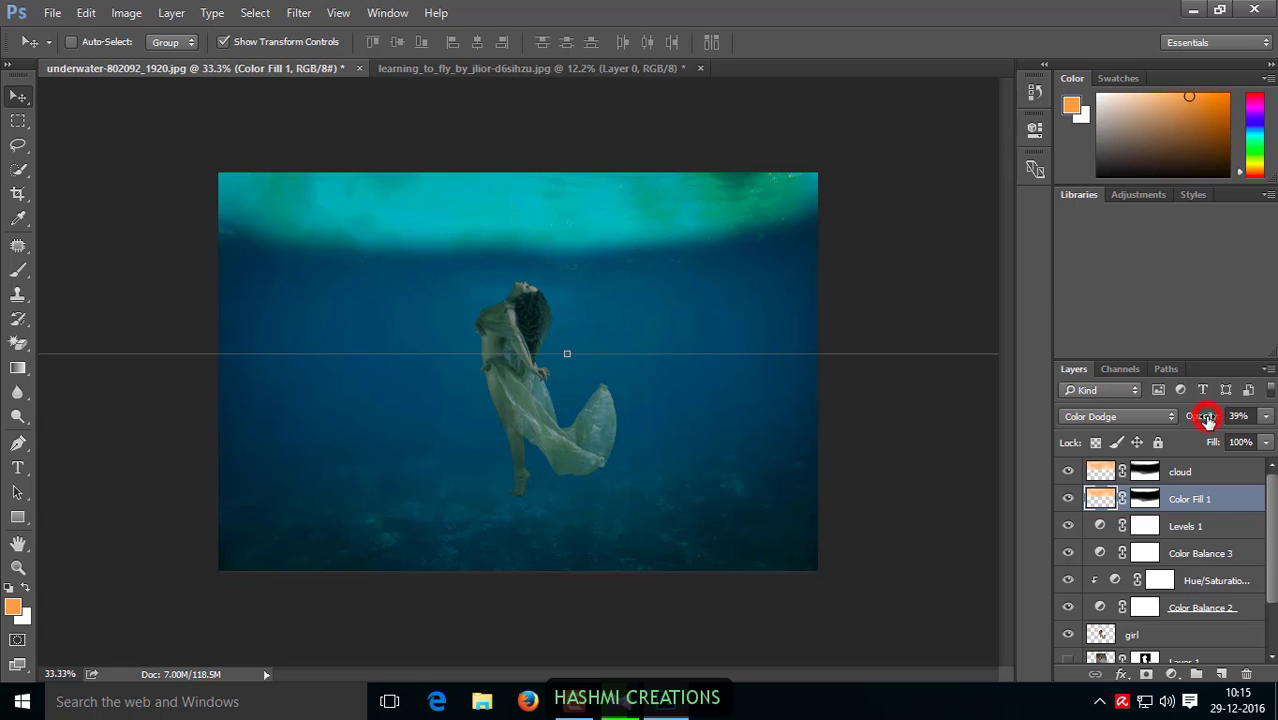
{"action": "mouse_move", "coordinate": [1207, 418]}
{"action": "left_mouse_down"}
{"action": "mouse_move", "coordinate": [1195, 424]}
{"action": "mouse_move", "coordinate": [1207, 427]}
{"action": "left_mouse_up"}
{"action": "key", "text": "Return"}
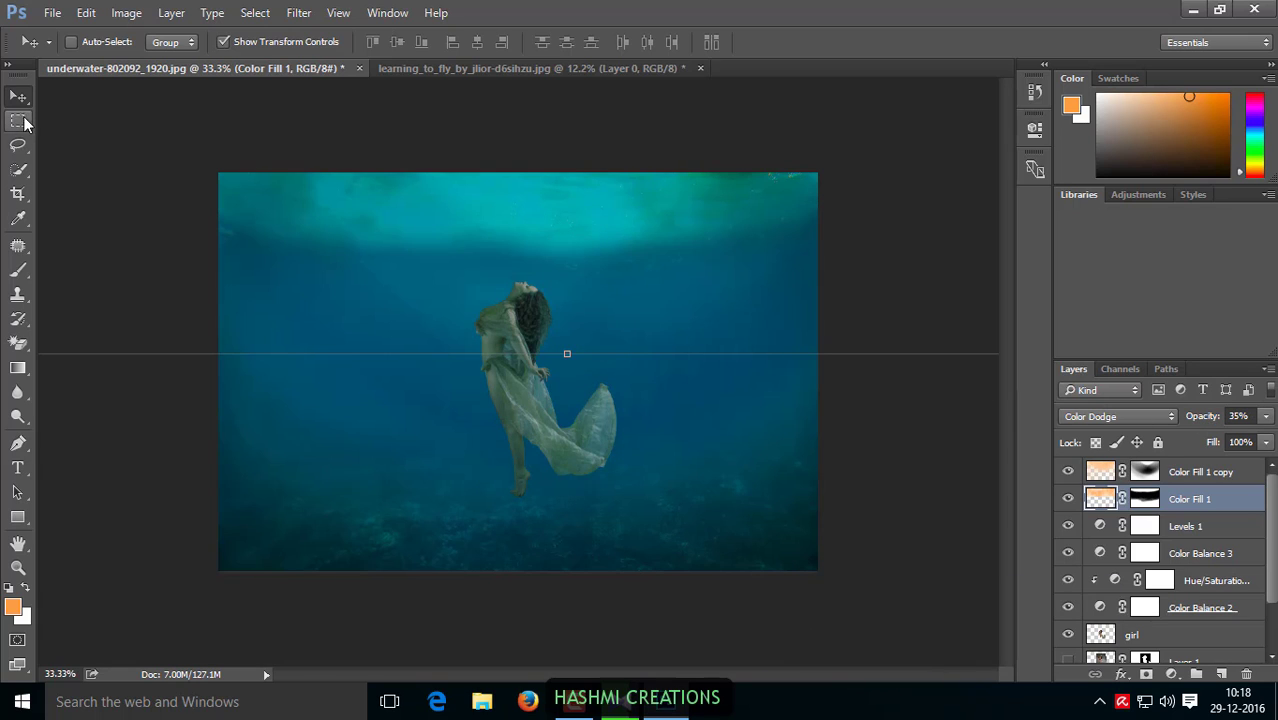
{"action": "left_click", "coordinate": [18, 97]}
Step: Open Rendered-Tree.png and drag the tree into the underwater composite as Layer 2
{"action": "left_click", "coordinate": [53, 13]}
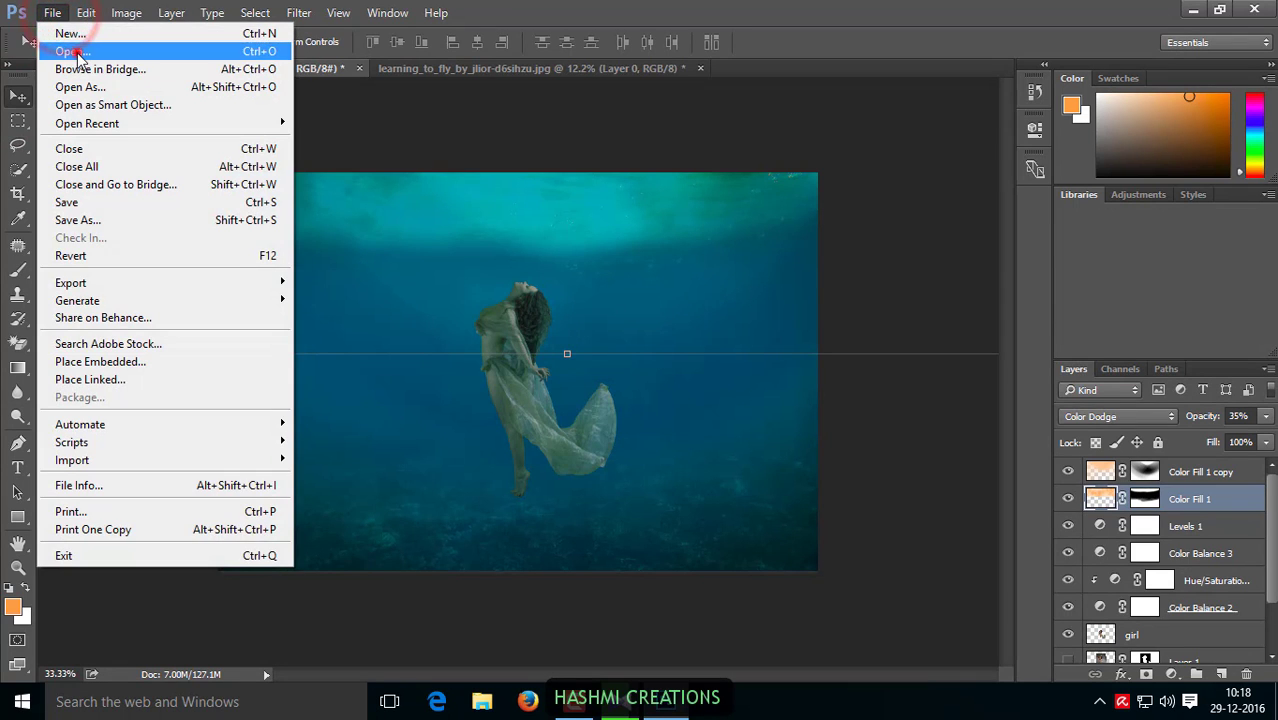
{"action": "left_click", "coordinate": [70, 51]}
{"action": "double_click", "coordinate": [546, 168]}
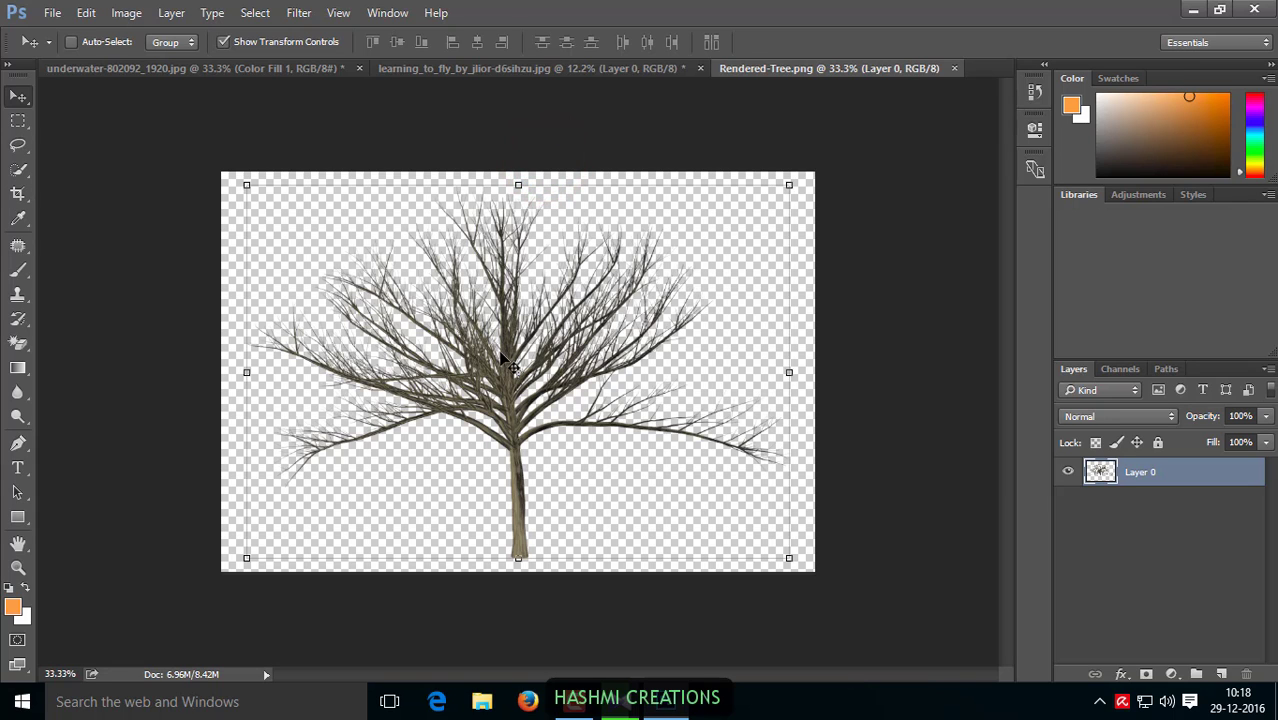
{"action": "mouse_move", "coordinate": [503, 372]}
{"action": "left_mouse_down"}
{"action": "mouse_move", "coordinate": [180, 68]}
{"action": "mouse_move", "coordinate": [325, 390]}
{"action": "left_mouse_up"}
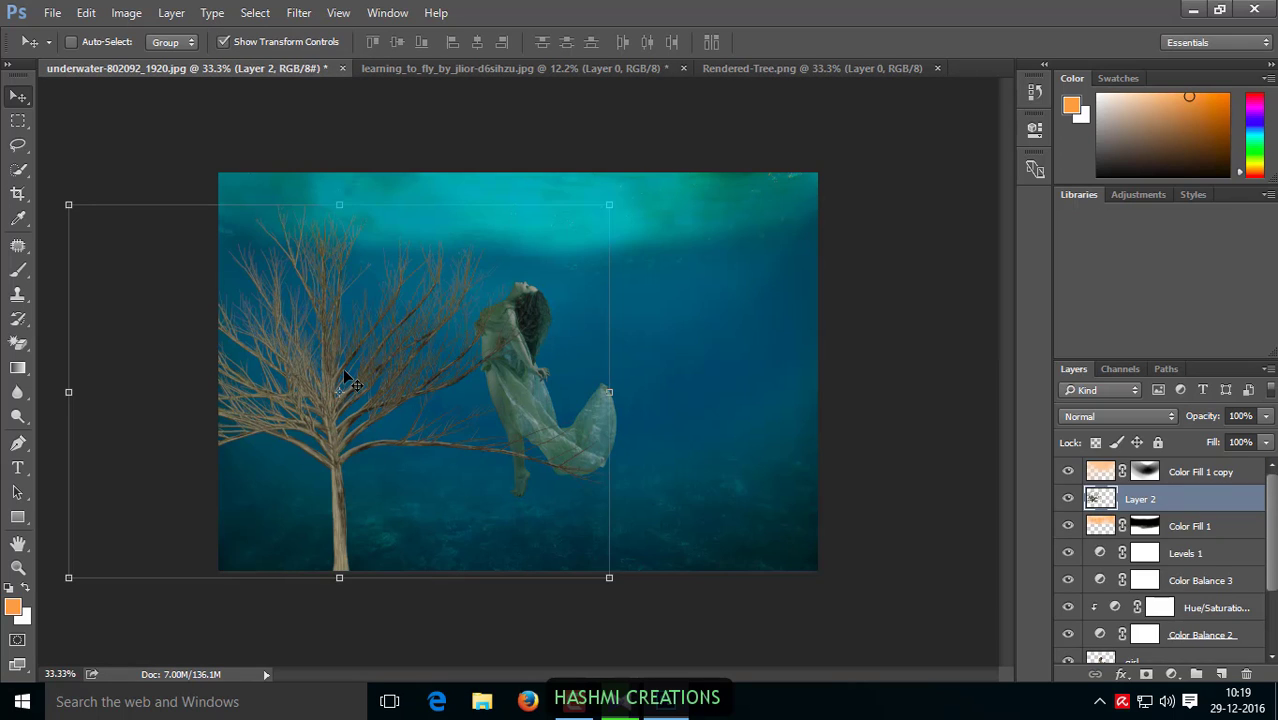
Step: Free-transform the tree, rotating it to roughly -45° and moving it down-left
{"action": "key", "text": "ctrl"}
{"action": "key", "text": "ctrl+t"}
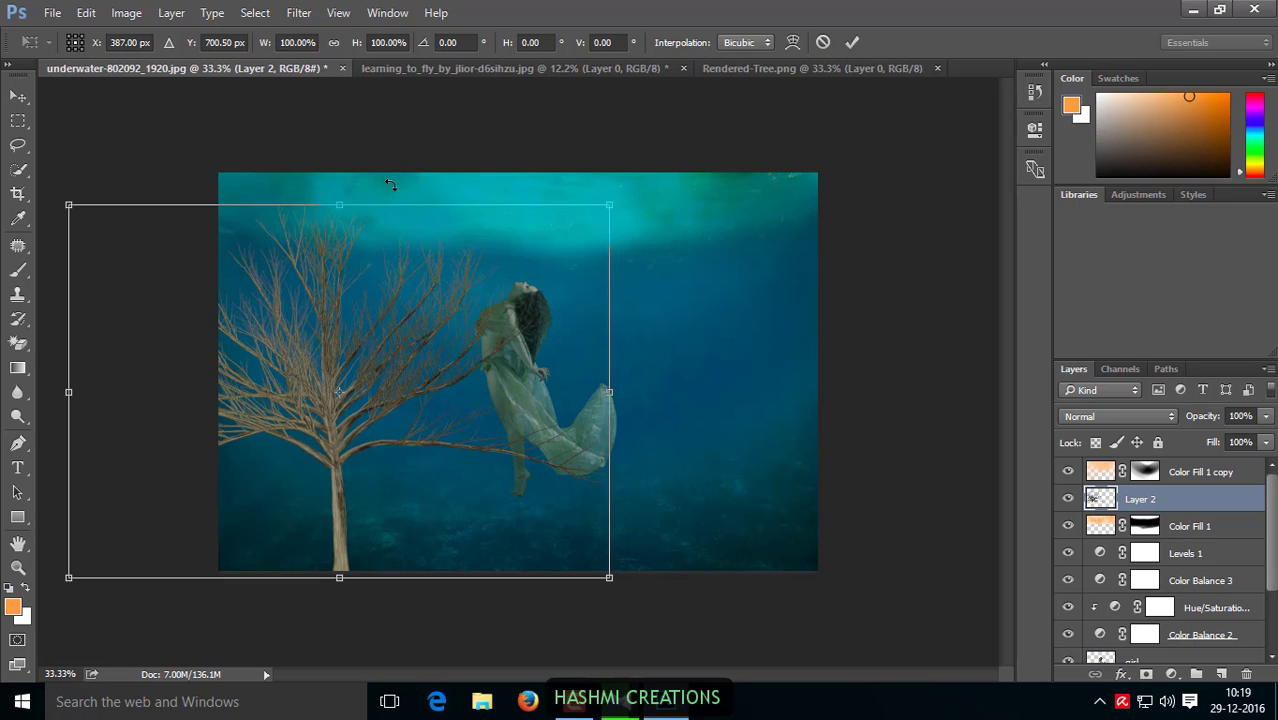
{"action": "left_click_drag", "start_coordinate": [390, 185], "coordinate": [555, 400]}
{"action": "mouse_move", "coordinate": [338, 316]}
{"action": "left_mouse_down"}
{"action": "mouse_move", "coordinate": [323, 445]}
{"action": "mouse_move", "coordinate": [275, 508]}
{"action": "left_mouse_up"}
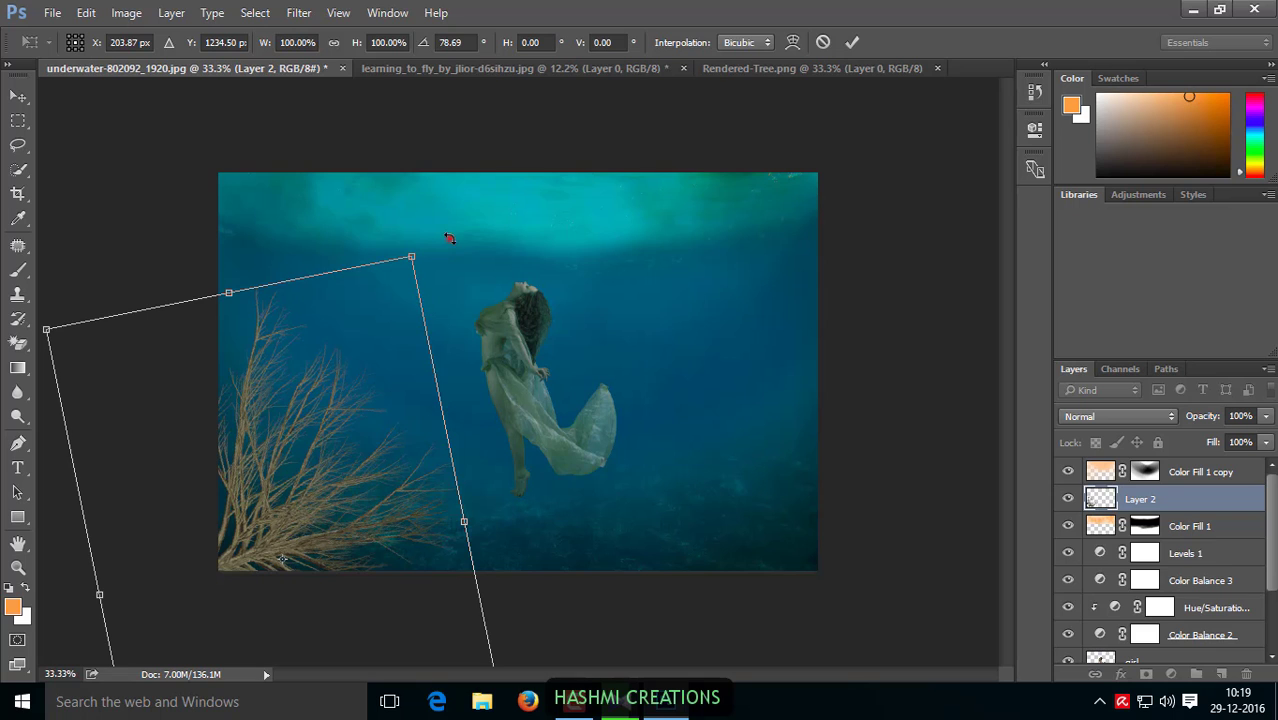
{"action": "mouse_move", "coordinate": [449, 238]}
{"action": "left_mouse_down"}
{"action": "mouse_move", "coordinate": [440, 340]}
{"action": "mouse_move", "coordinate": [357, 302]}
{"action": "mouse_move", "coordinate": [140, 290]}
{"action": "left_mouse_up"}
{"action": "left_click_drag", "start_coordinate": [355, 450], "coordinate": [365, 460]}
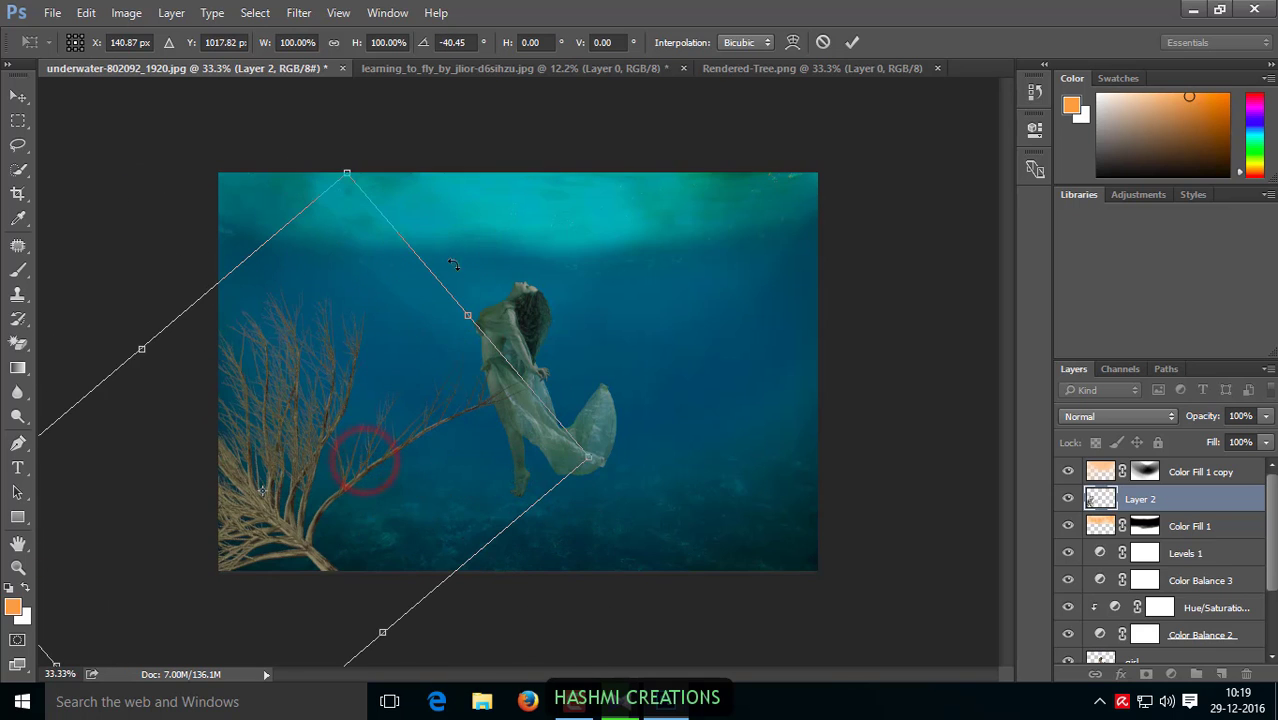
{"action": "left_click_drag", "start_coordinate": [462, 229], "coordinate": [470, 245]}
{"action": "left_click_drag", "start_coordinate": [302, 324], "coordinate": [305, 380]}
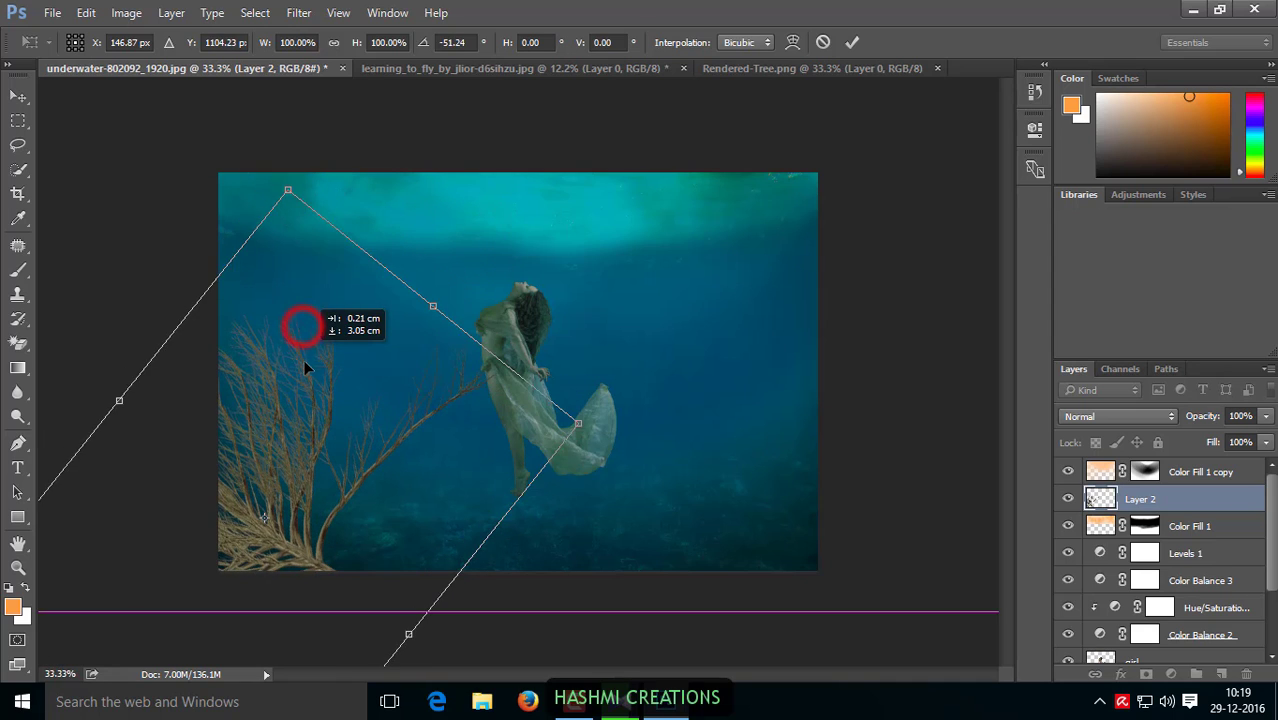
Step: Resize and settle the branch at about -36° on the left edge, then move Layer 2 to the top
{"action": "left_click_drag", "start_coordinate": [589, 446], "coordinate": [535, 448]}
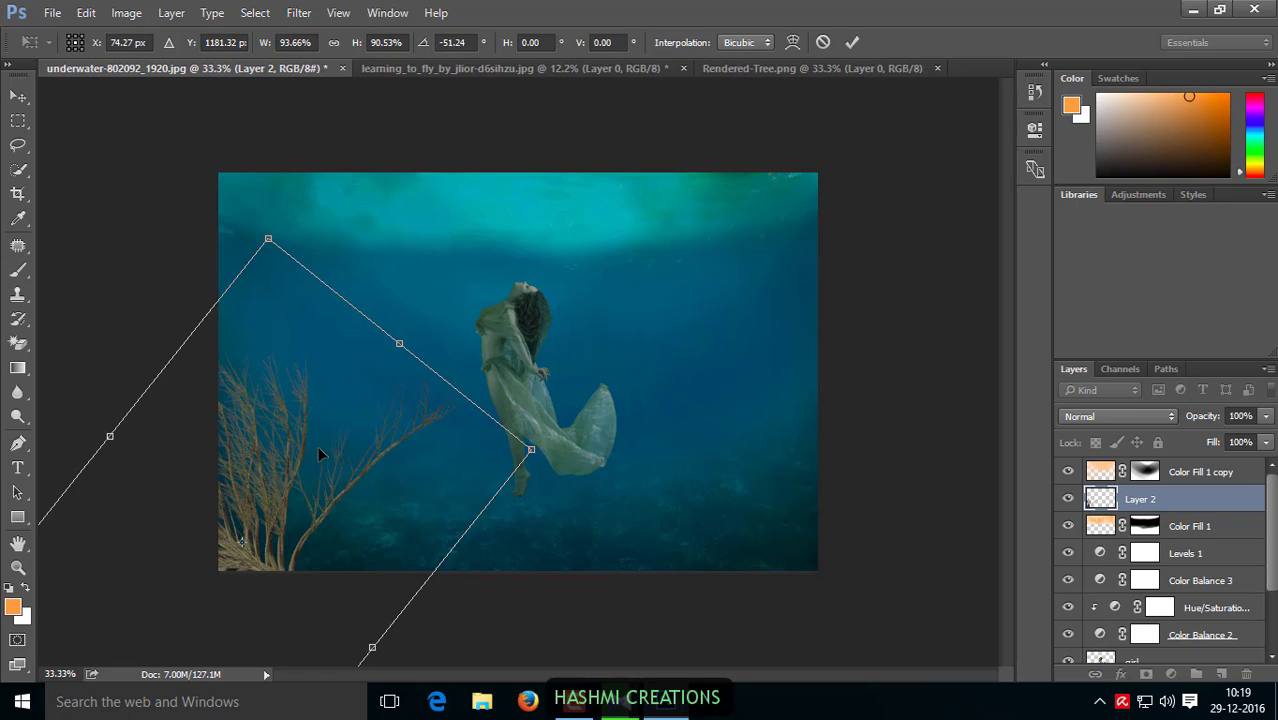
{"action": "left_click_drag", "start_coordinate": [318, 446], "coordinate": [329, 429]}
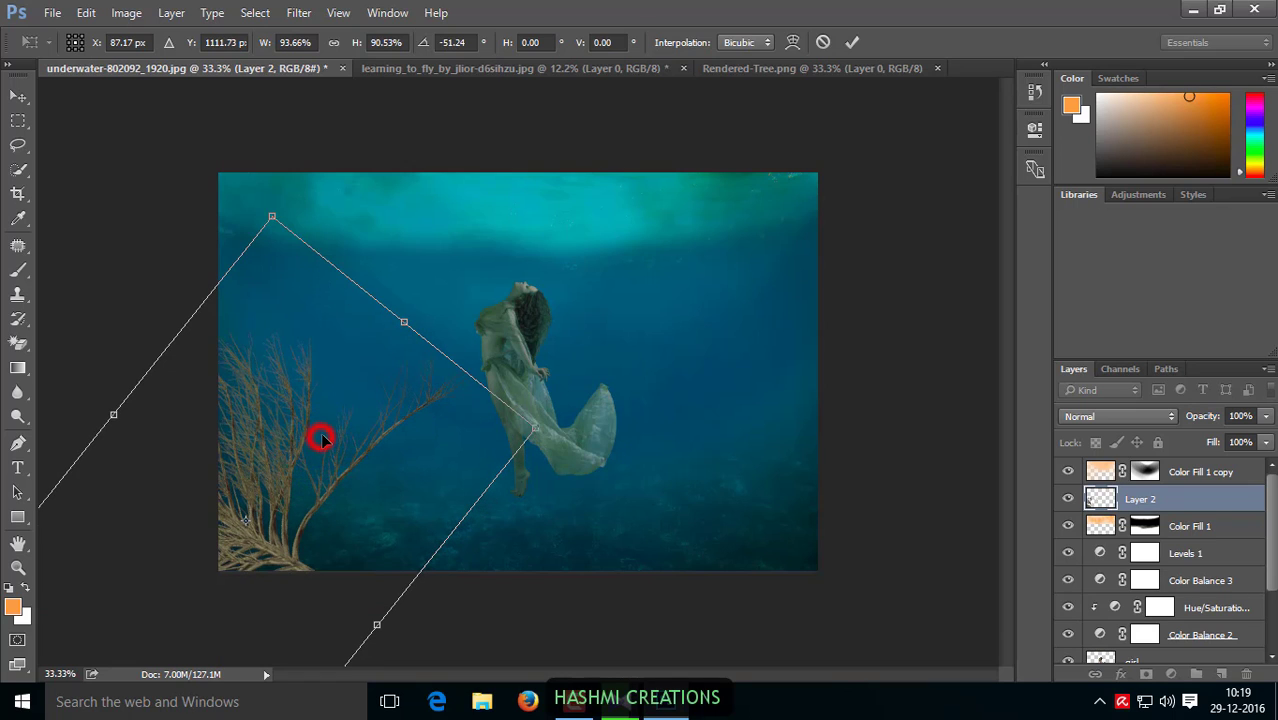
{"action": "left_click_drag", "start_coordinate": [389, 619], "coordinate": [431, 653]}
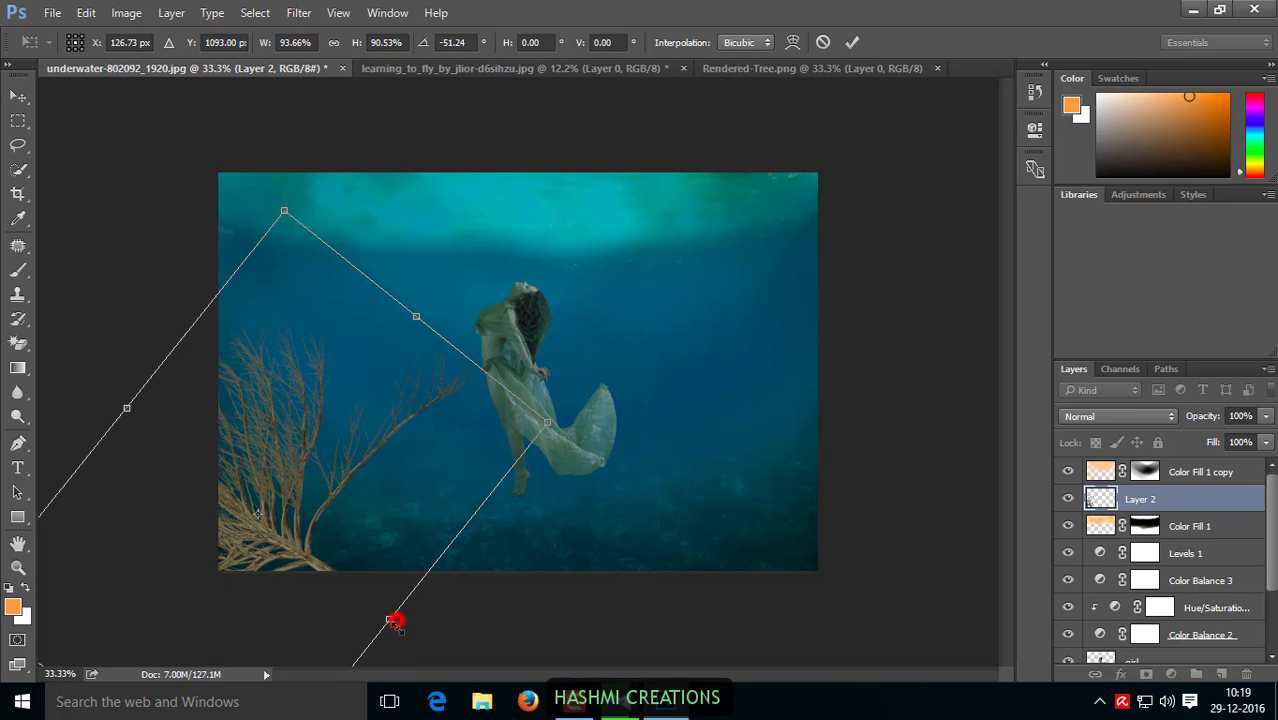
{"action": "left_click_drag", "start_coordinate": [407, 475], "coordinate": [389, 478]}
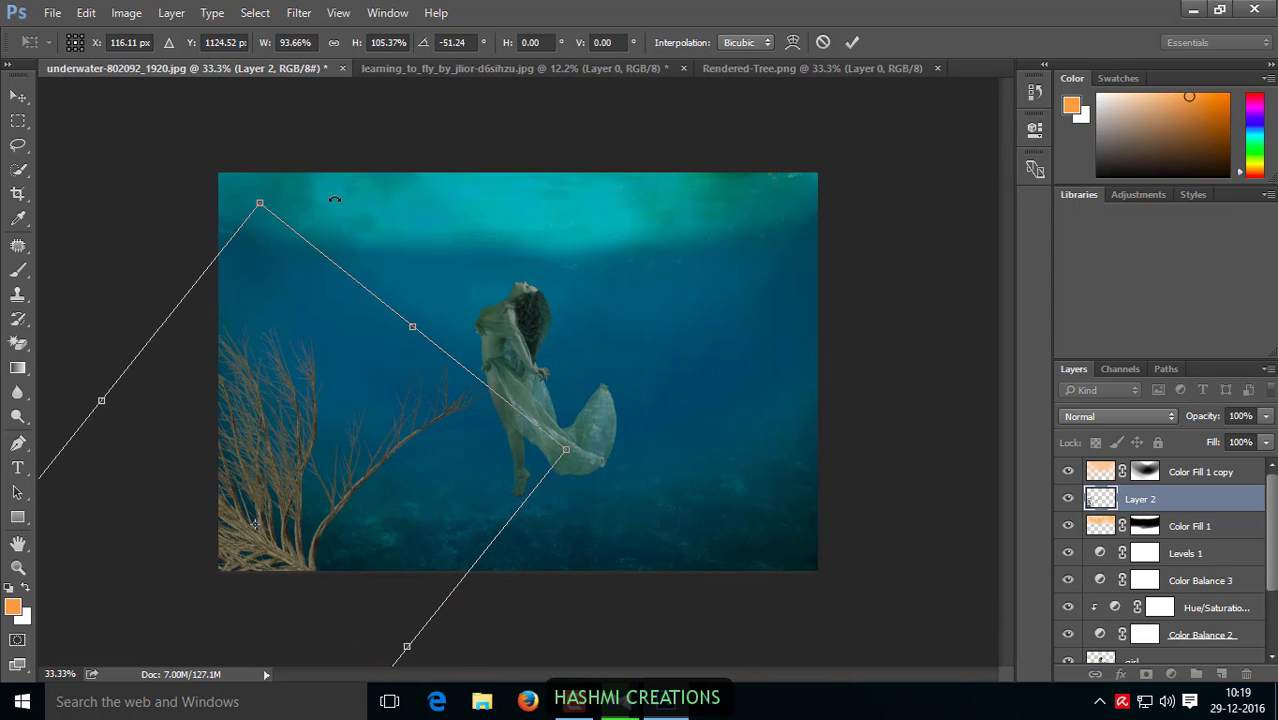
{"action": "left_click_drag", "start_coordinate": [336, 196], "coordinate": [362, 238]}
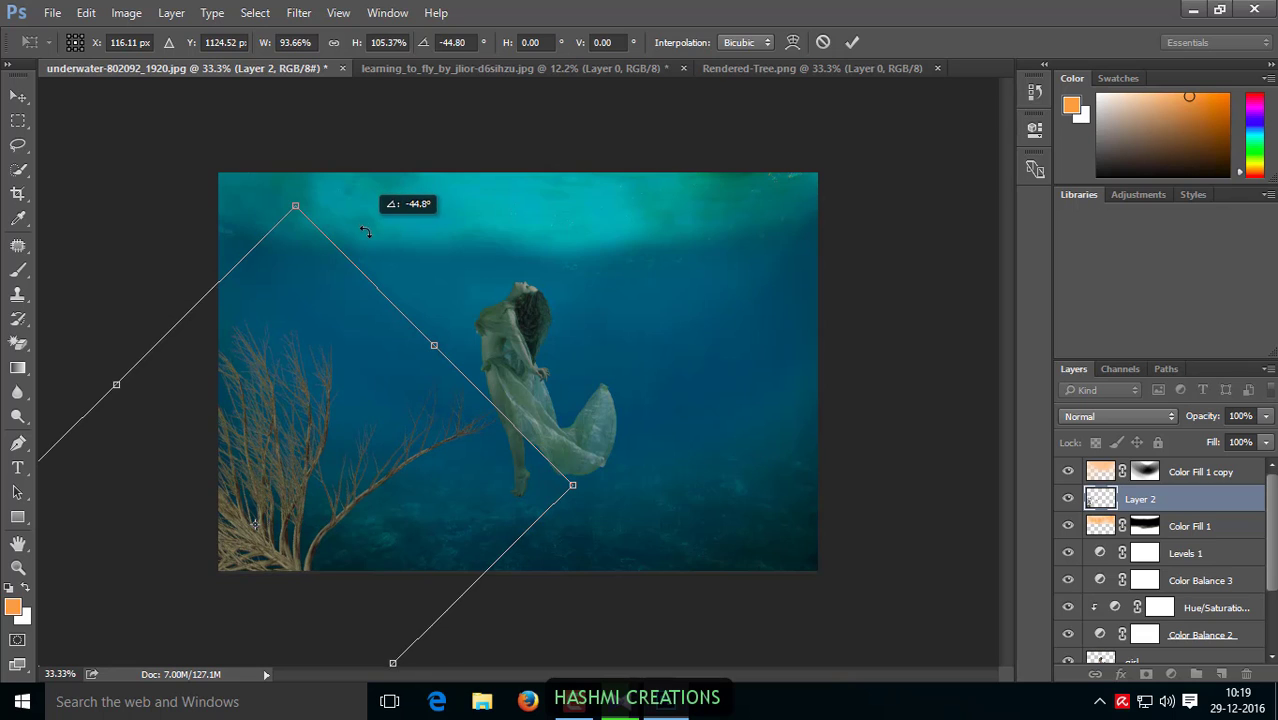
{"action": "left_click_drag", "start_coordinate": [285, 437], "coordinate": [277, 437]}
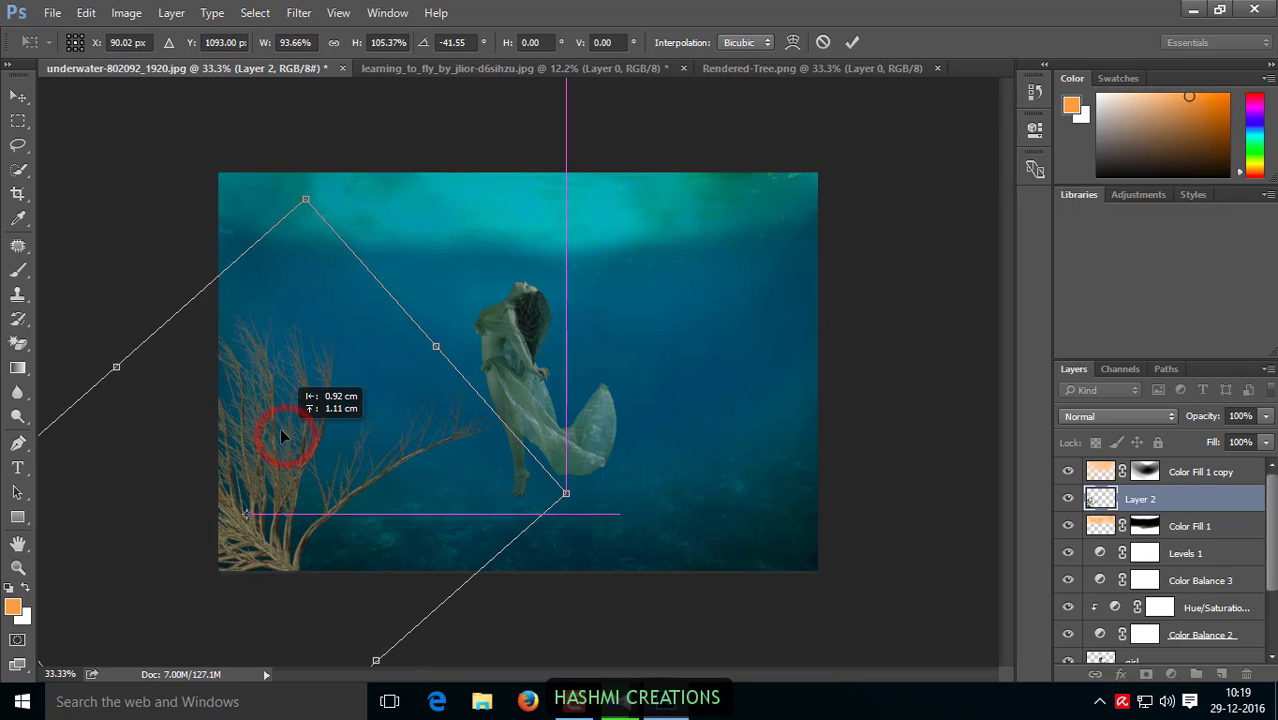
{"action": "left_click_drag", "start_coordinate": [419, 251], "coordinate": [435, 275]}
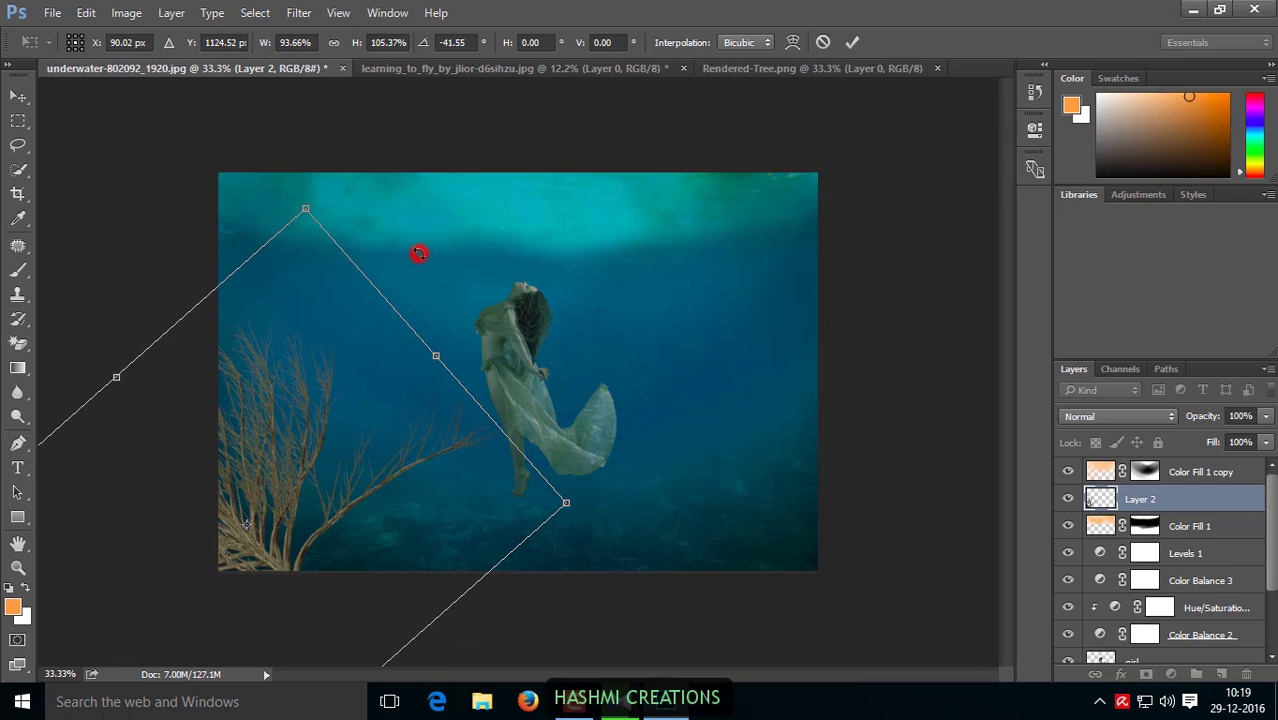
{"action": "mouse_move", "coordinate": [277, 430]}
{"action": "left_mouse_down"}
{"action": "mouse_move", "coordinate": [266, 443]}
{"action": "mouse_move", "coordinate": [278, 431]}
{"action": "left_mouse_up"}
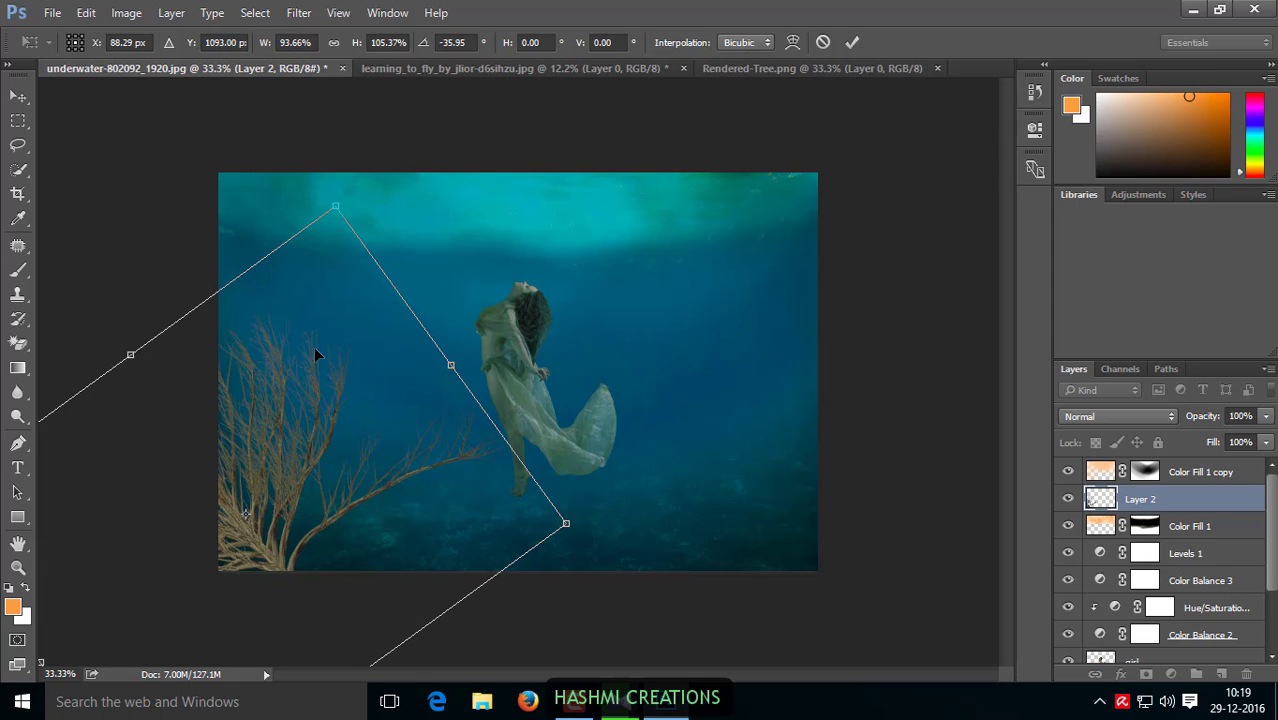
{"action": "left_click", "coordinate": [18, 96]}
{"action": "left_click", "coordinate": [524, 280]}
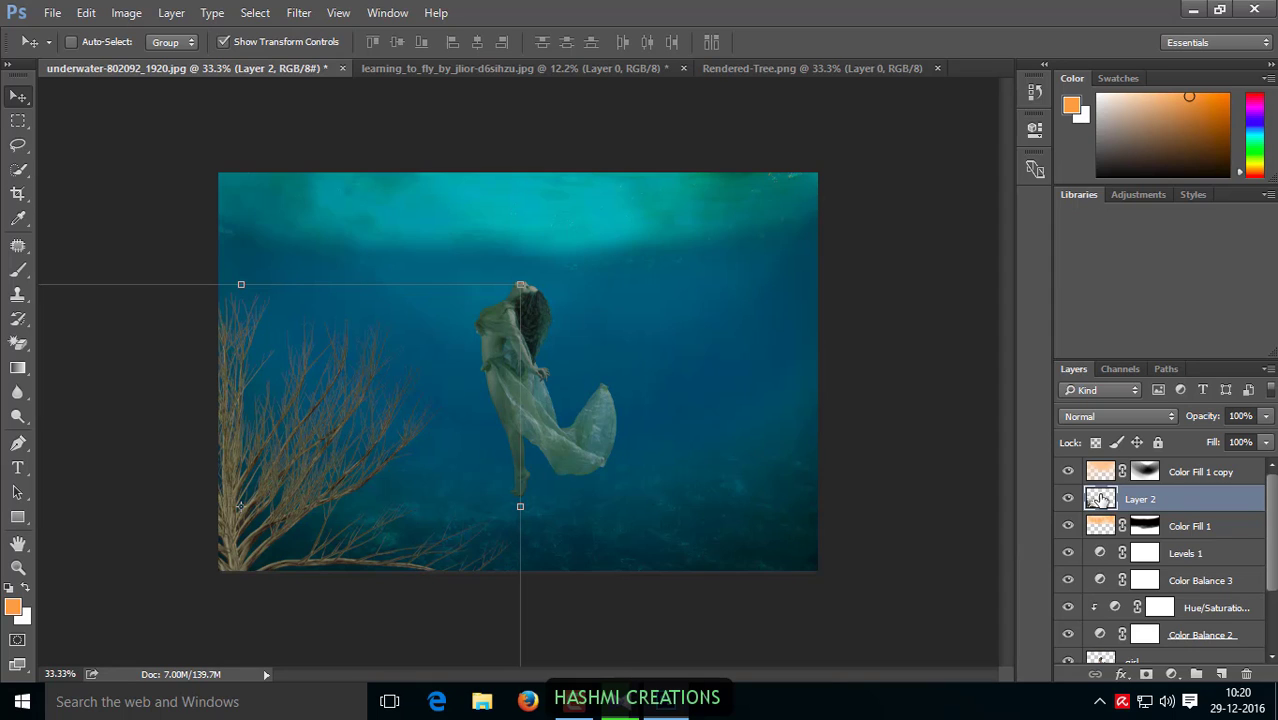
{"action": "left_click_drag", "start_coordinate": [1100, 498], "coordinate": [1100, 463]}
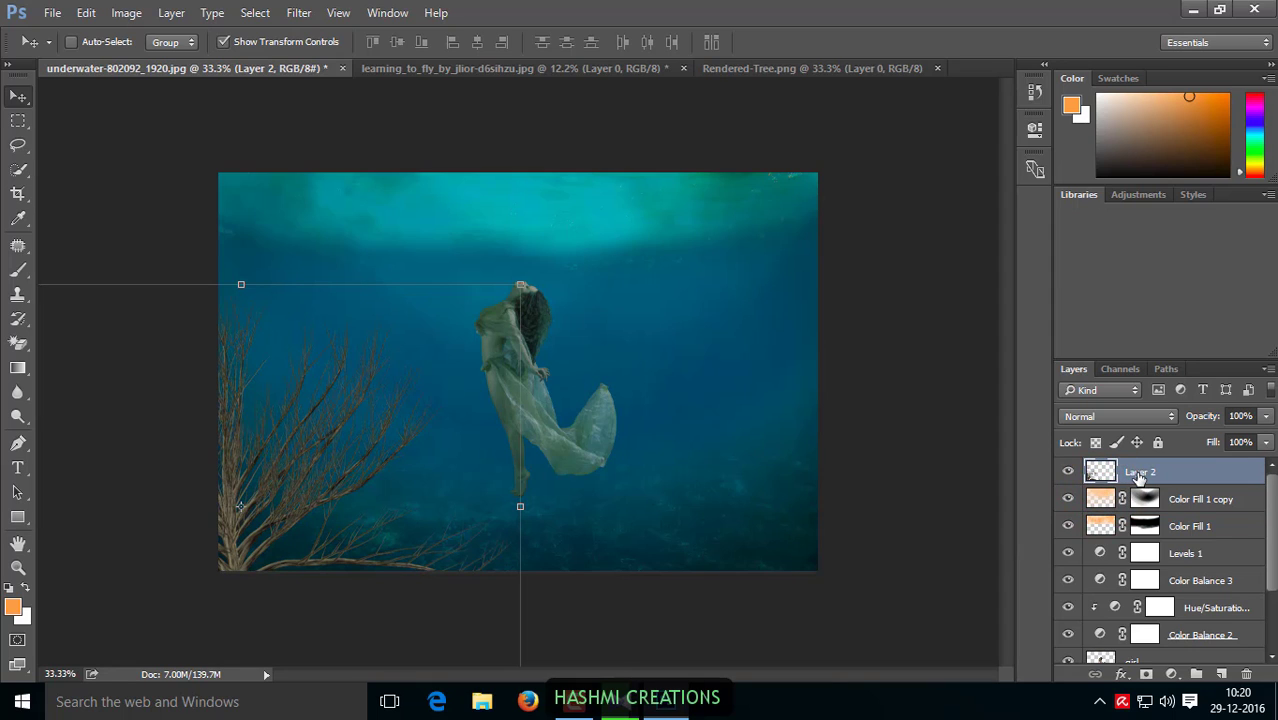
Step: Rename the tree layer (Layer 2) to 'branch'
{"action": "double_click", "coordinate": [1141, 472]}
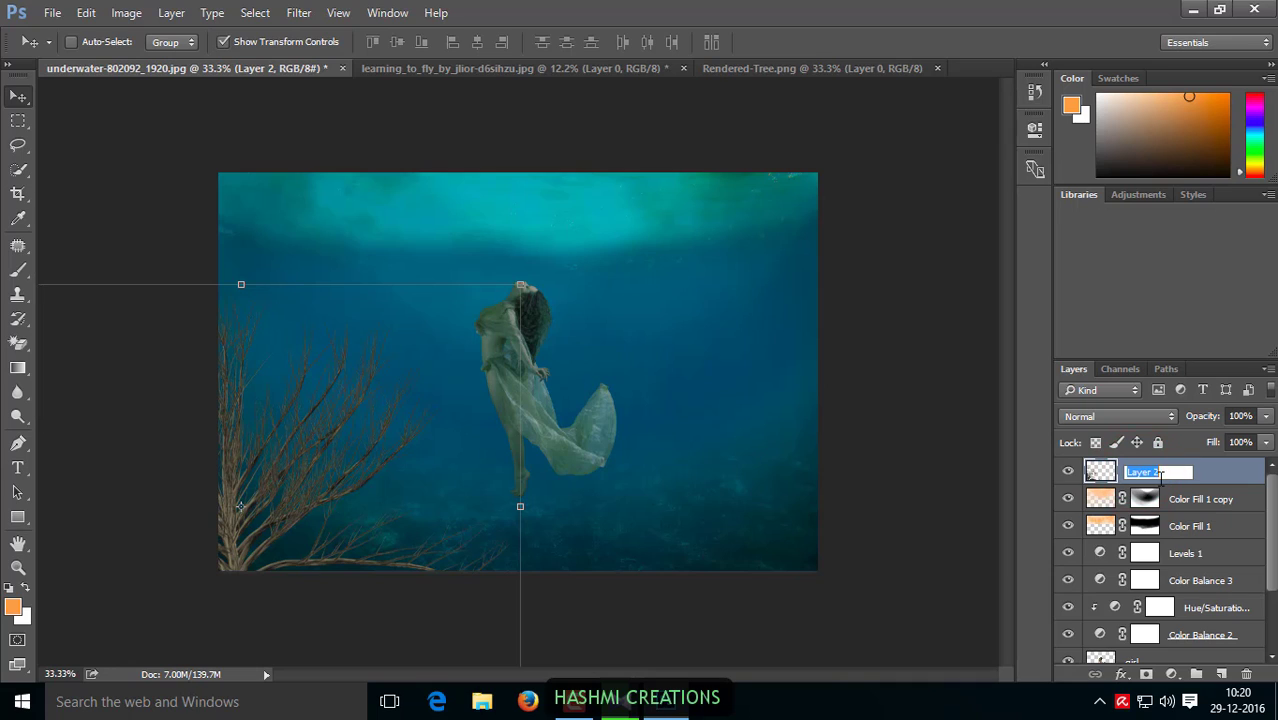
{"action": "type", "text": "branch"}
{"action": "left_click", "coordinate": [19, 98]}
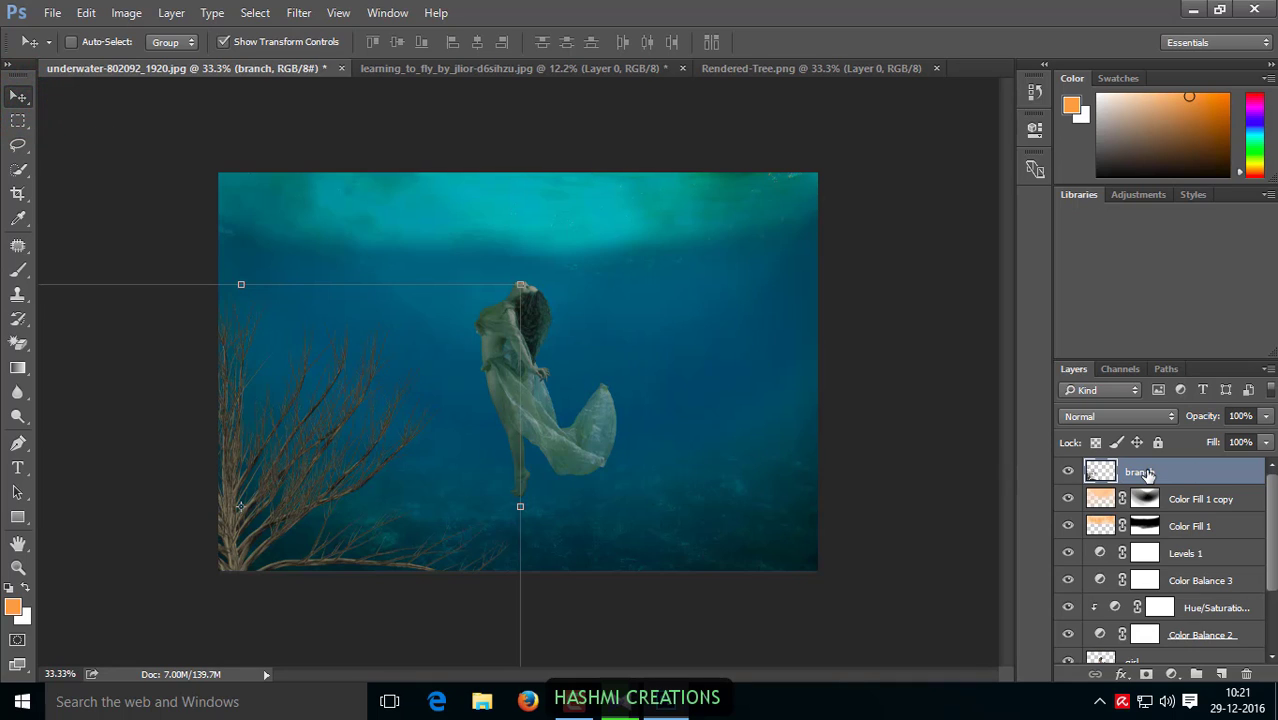
Step: Rotate the branch layer about 4 degrees with Free Transform and apply it
{"action": "left_click", "coordinate": [1143, 469]}
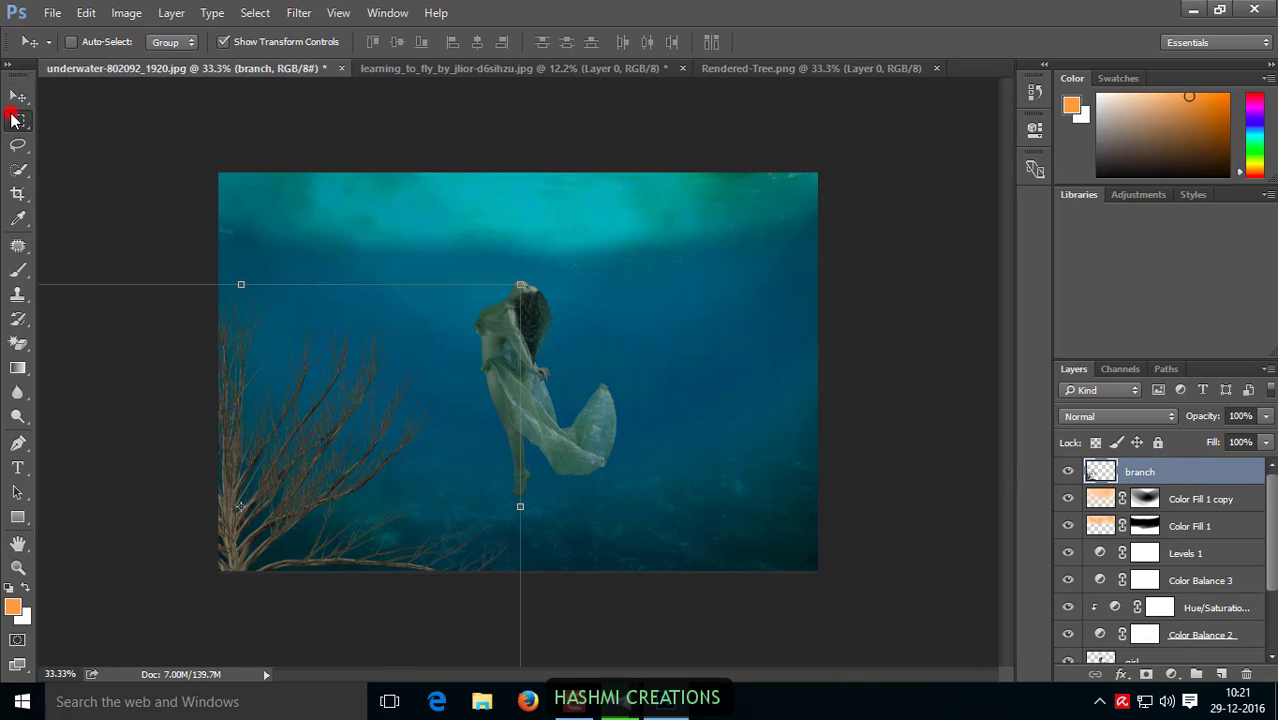
{"action": "left_click", "coordinate": [19, 97]}
{"action": "left_click_drag", "start_coordinate": [375, 263], "coordinate": [395, 271]}
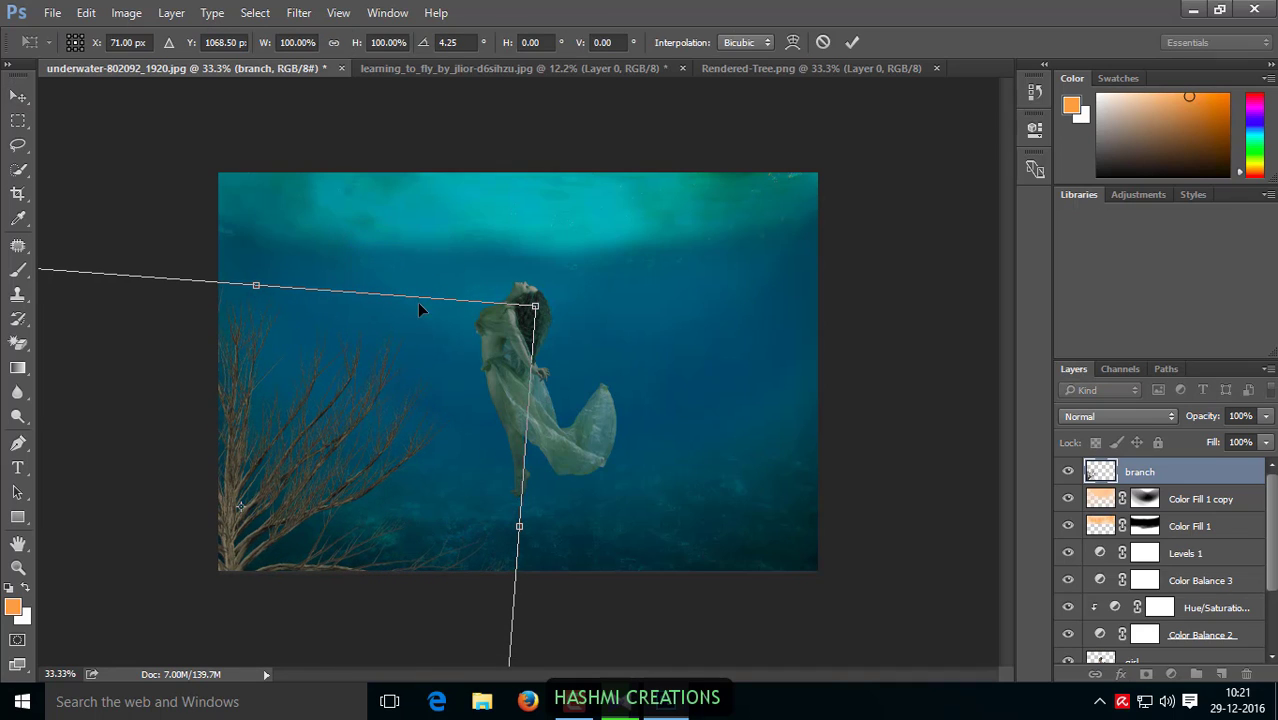
{"action": "left_click", "coordinate": [18, 96]}
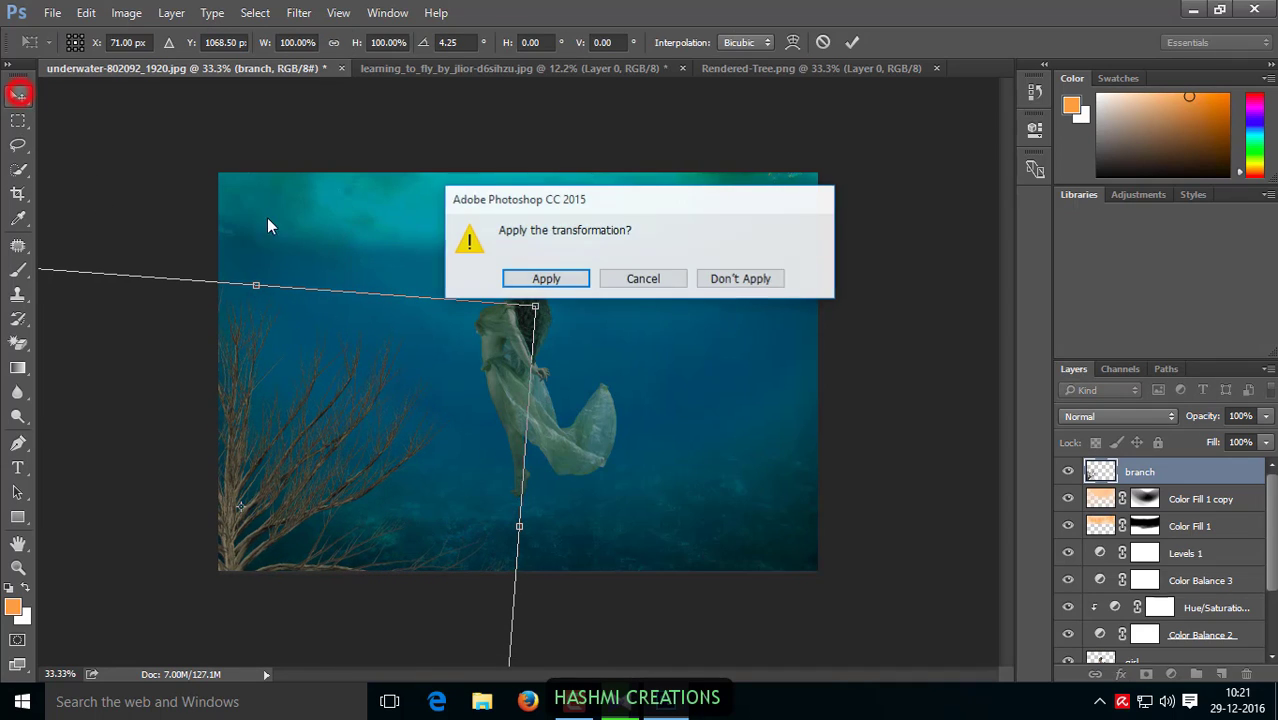
{"action": "left_click", "coordinate": [524, 279]}
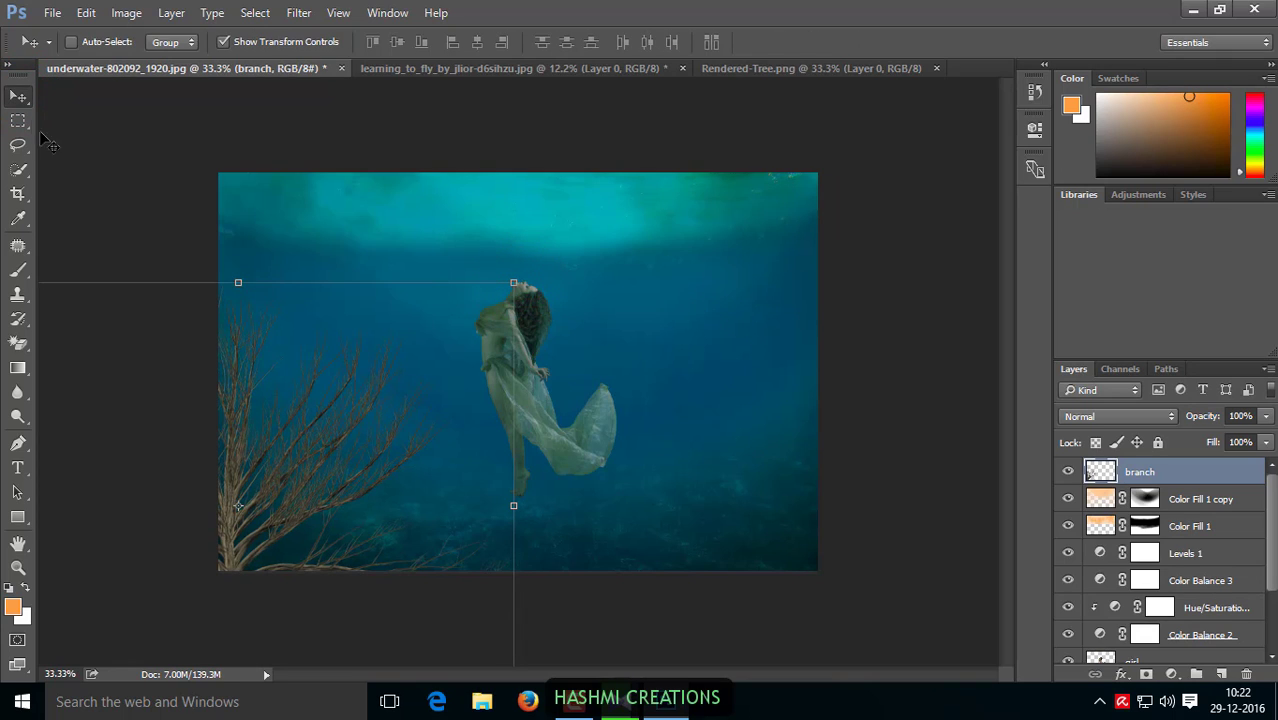
{"action": "left_click", "coordinate": [20, 118]}
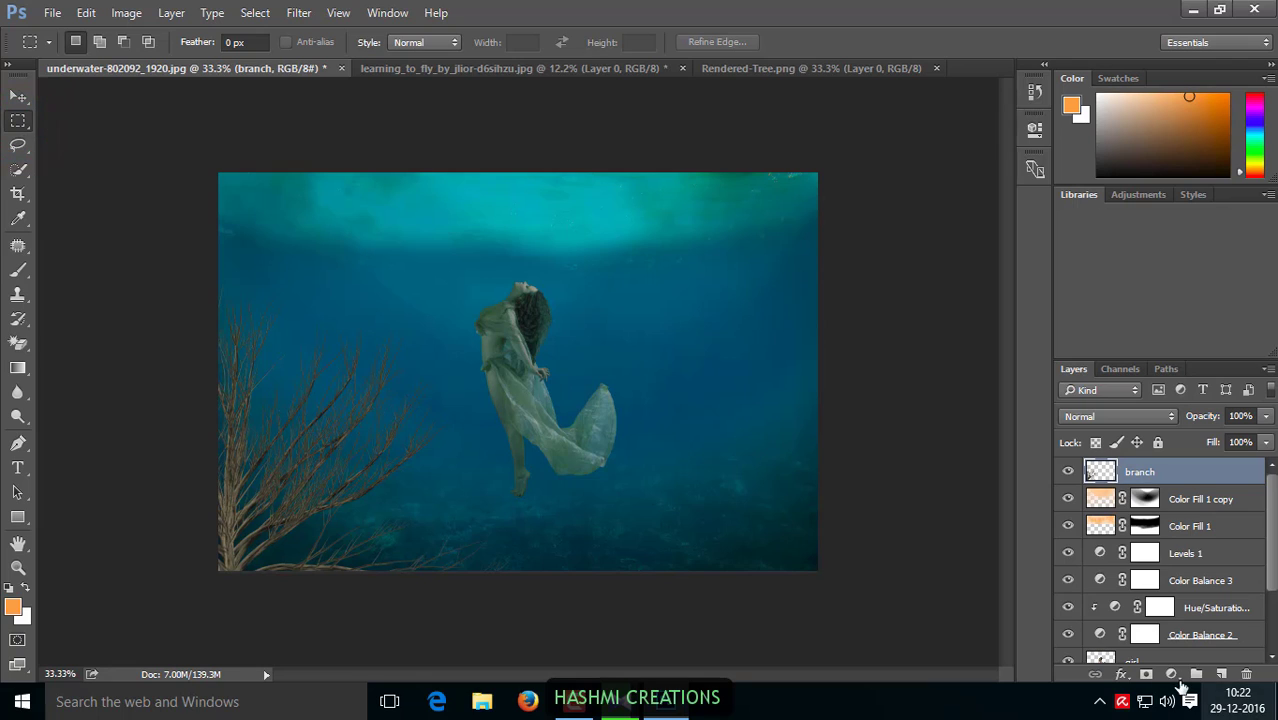
Step: Add a Hue/Saturation layer clipped to branch, with Saturation -100 and Lightness -63
{"action": "left_click", "coordinate": [1172, 674]}
{"action": "left_click", "coordinate": [1121, 453]}
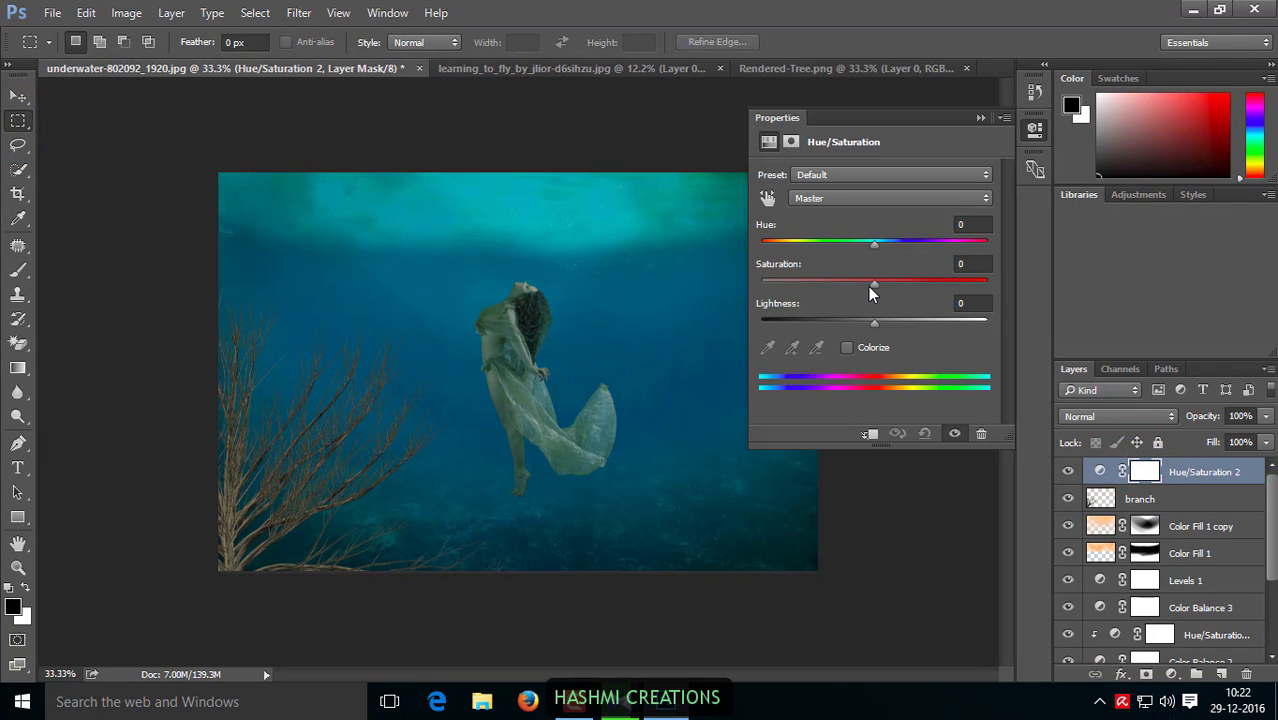
{"action": "left_click_drag", "start_coordinate": [868, 286], "coordinate": [759, 283]}
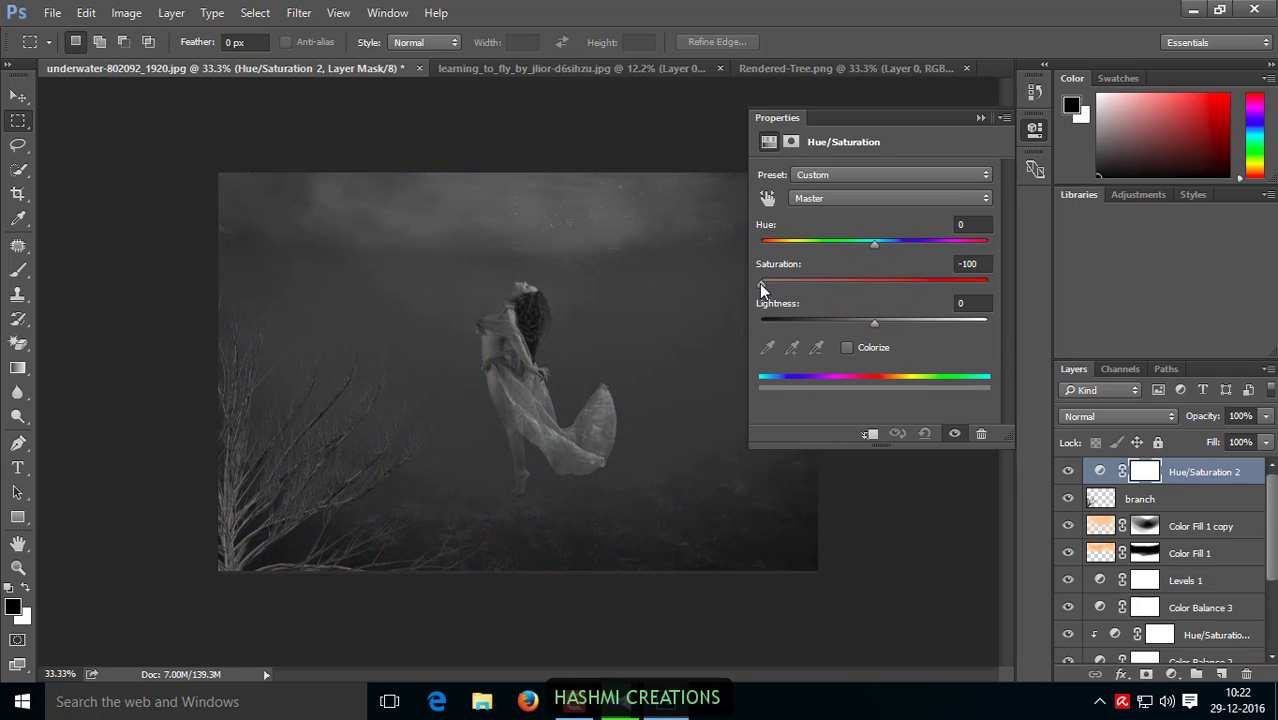
{"action": "left_click_drag", "start_coordinate": [759, 283], "coordinate": [875, 285]}
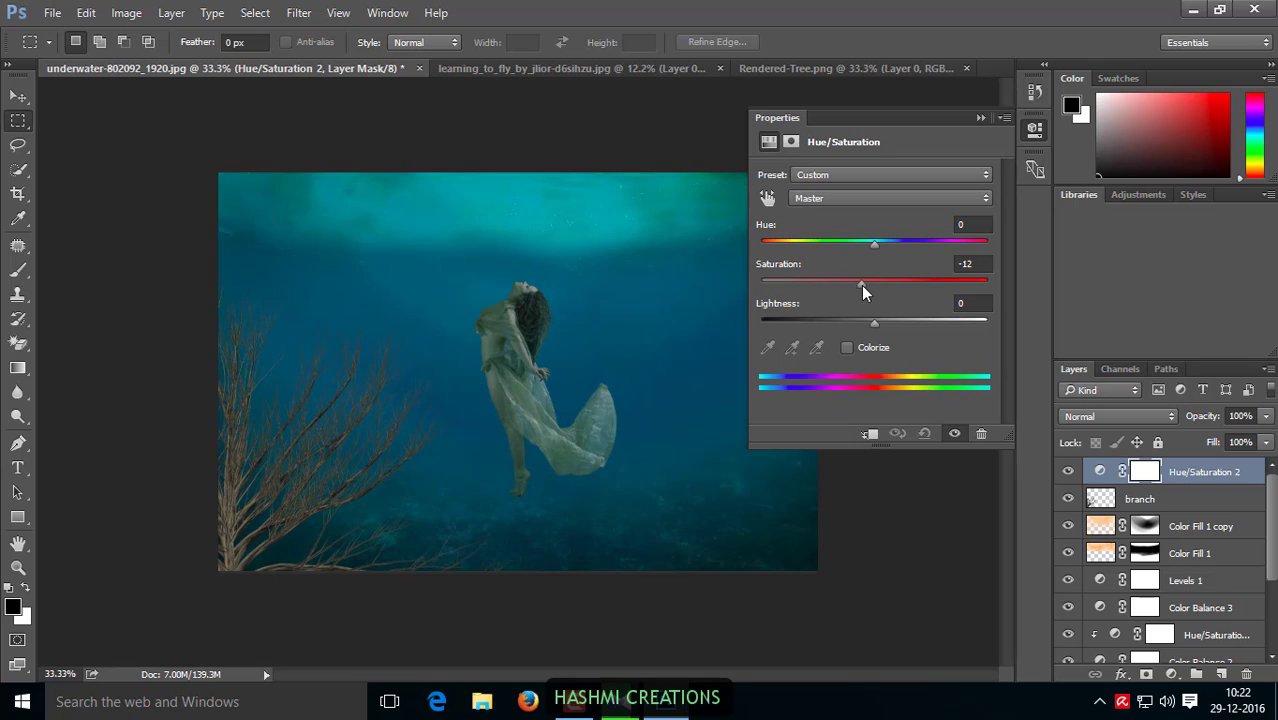
{"action": "left_click", "coordinate": [870, 433]}
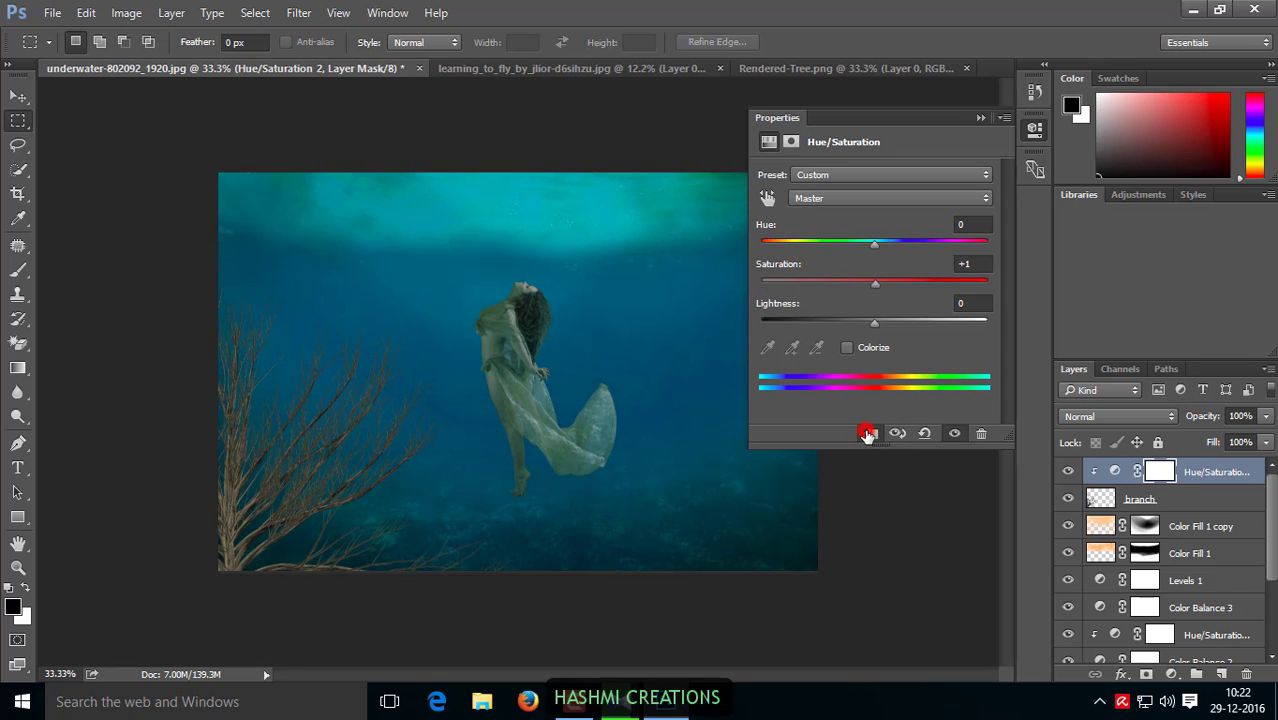
{"action": "left_click", "coordinate": [871, 285]}
{"action": "left_click_drag", "start_coordinate": [870, 285], "coordinate": [757, 283]}
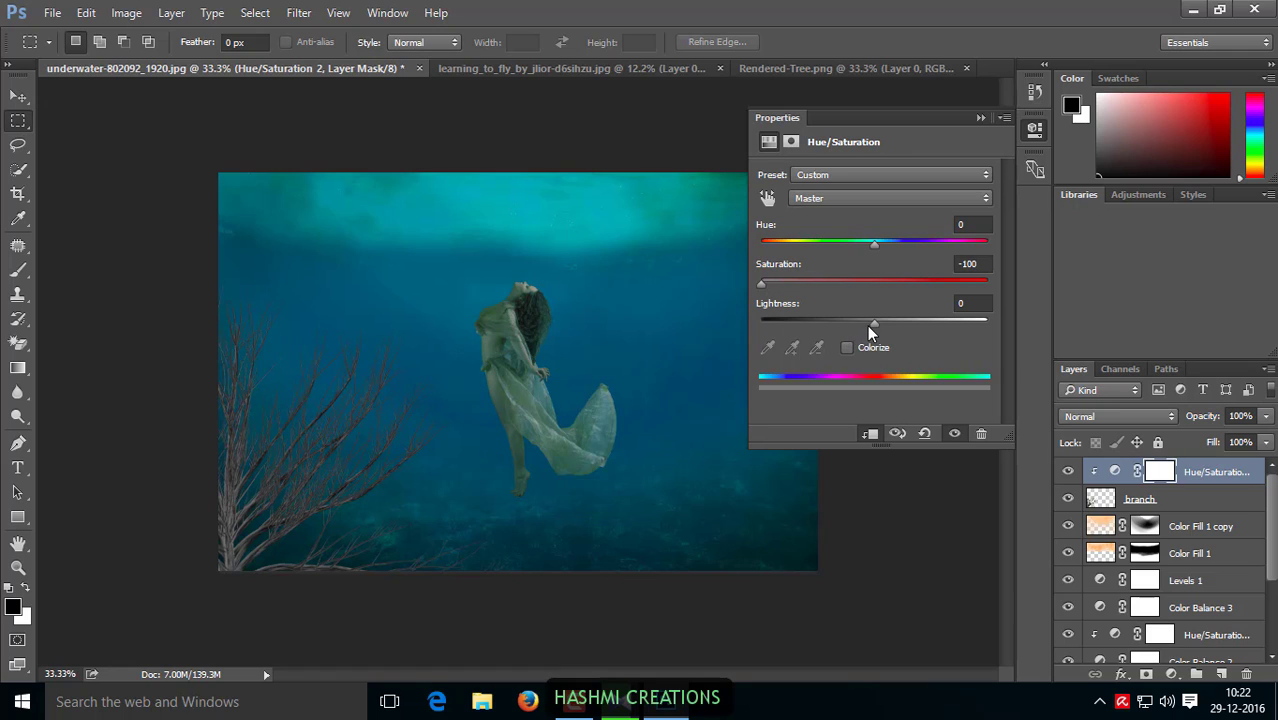
{"action": "left_click_drag", "start_coordinate": [868, 324], "coordinate": [816, 331]}
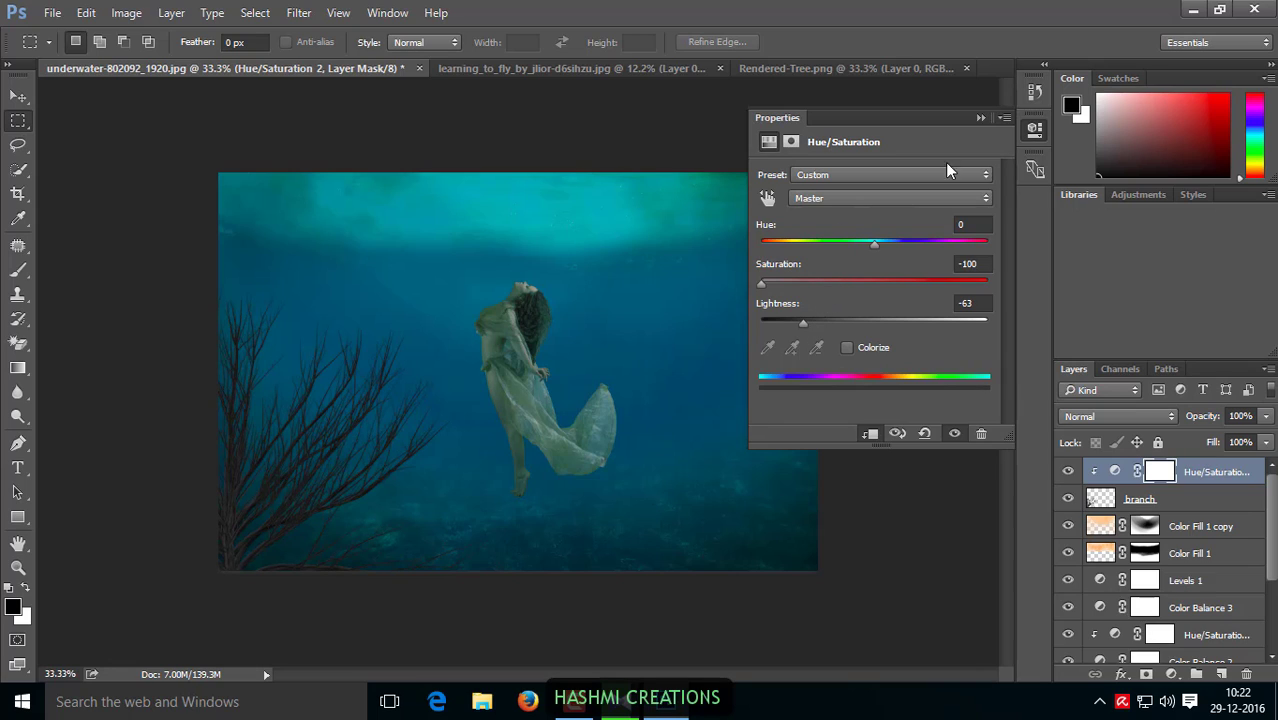
{"action": "left_click", "coordinate": [986, 119]}
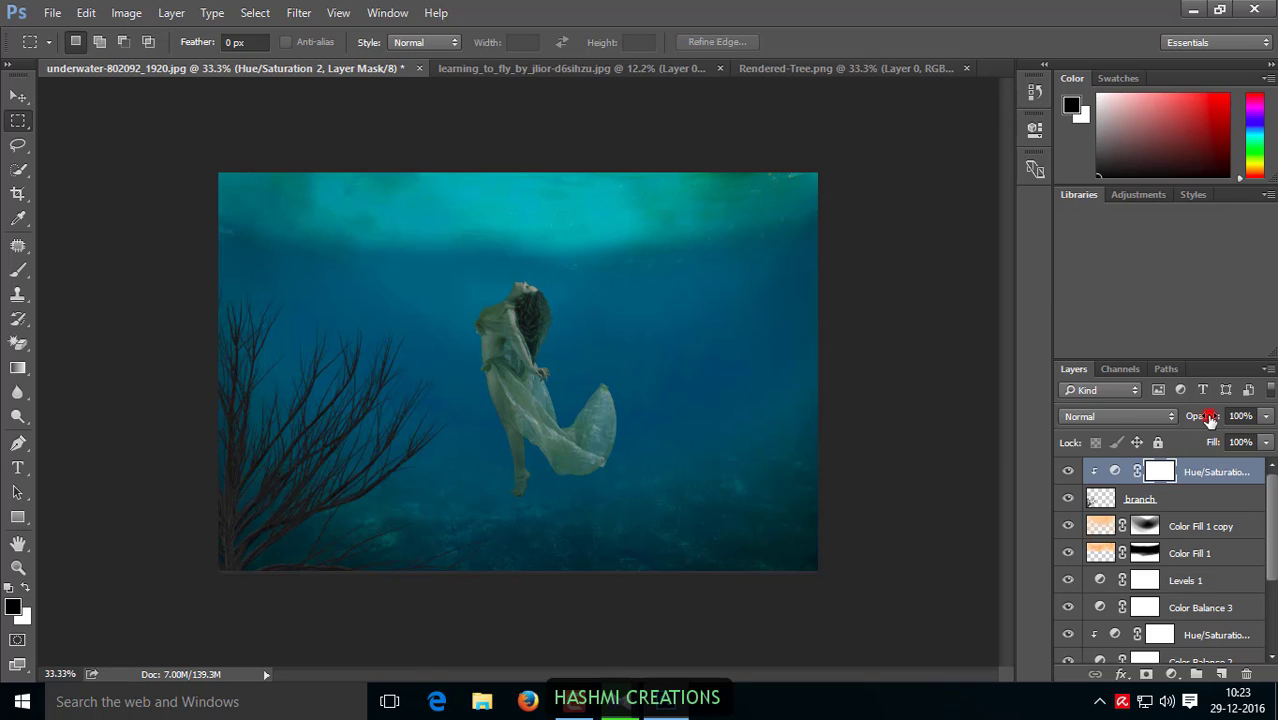
Step: Lower the branch's Hue/Saturation adjustment layer opacity to about 72%
{"action": "mouse_move", "coordinate": [1210, 419]}
{"action": "left_mouse_down"}
{"action": "mouse_move", "coordinate": [1179, 421]}
{"action": "mouse_move", "coordinate": [1249, 419]}
{"action": "left_mouse_up"}
{"action": "mouse_move", "coordinate": [1249, 419]}
{"action": "left_mouse_down"}
{"action": "mouse_move", "coordinate": [1155, 420]}
{"action": "mouse_move", "coordinate": [1202, 423]}
{"action": "left_mouse_up"}
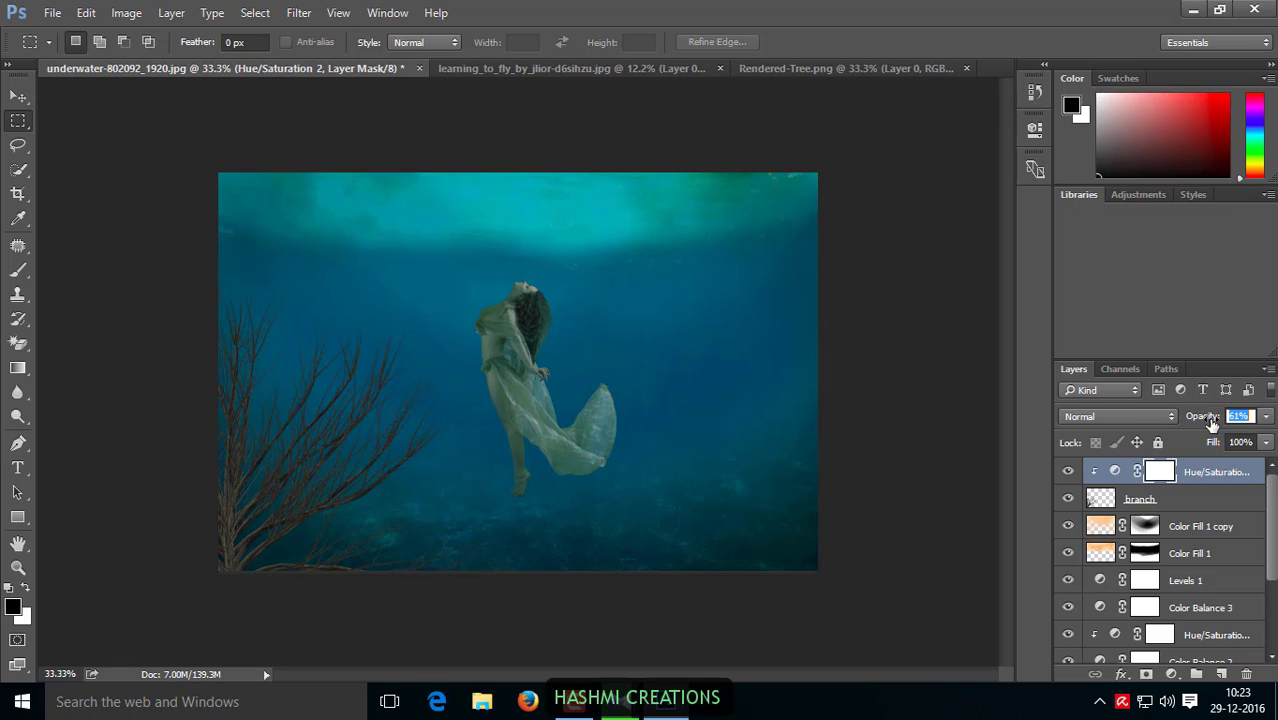
{"action": "left_click_drag", "start_coordinate": [1214, 424], "coordinate": [1220, 418]}
{"action": "left_click", "coordinate": [1021, 437]}
Step: Create a new layer named 'bubb', then delete it
{"action": "left_click", "coordinate": [1222, 676]}
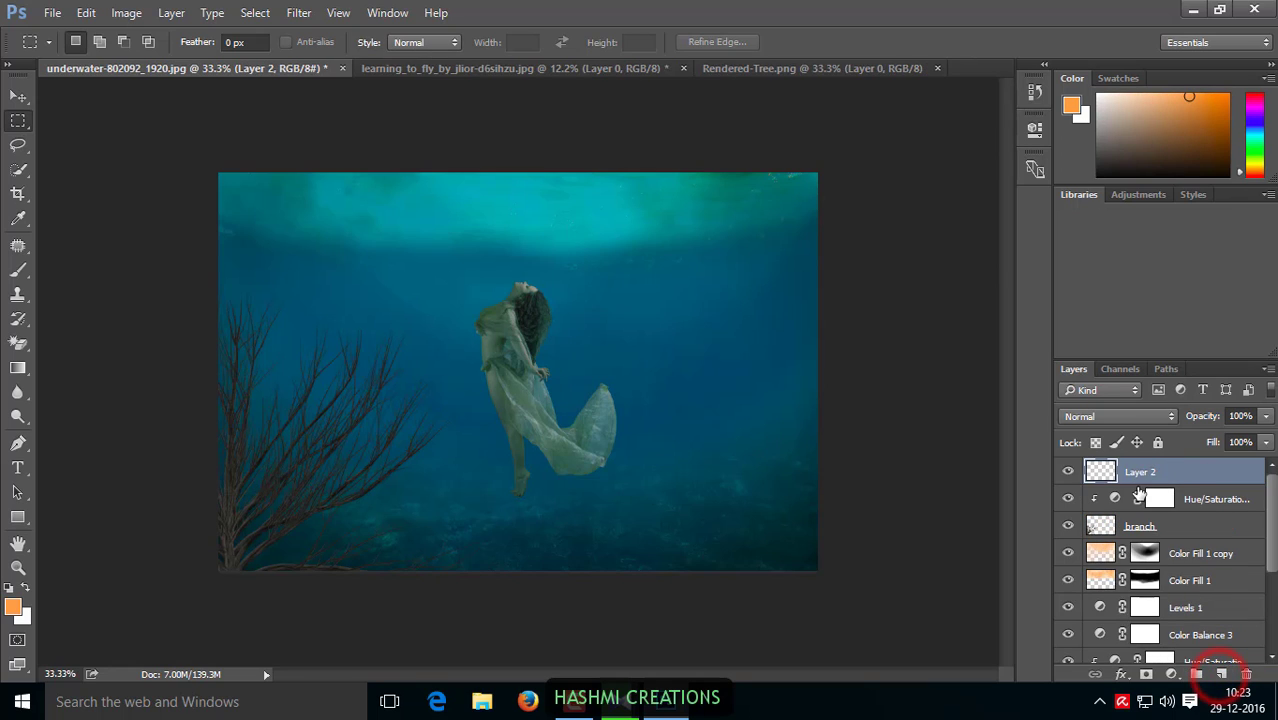
{"action": "double_click", "coordinate": [1136, 472]}
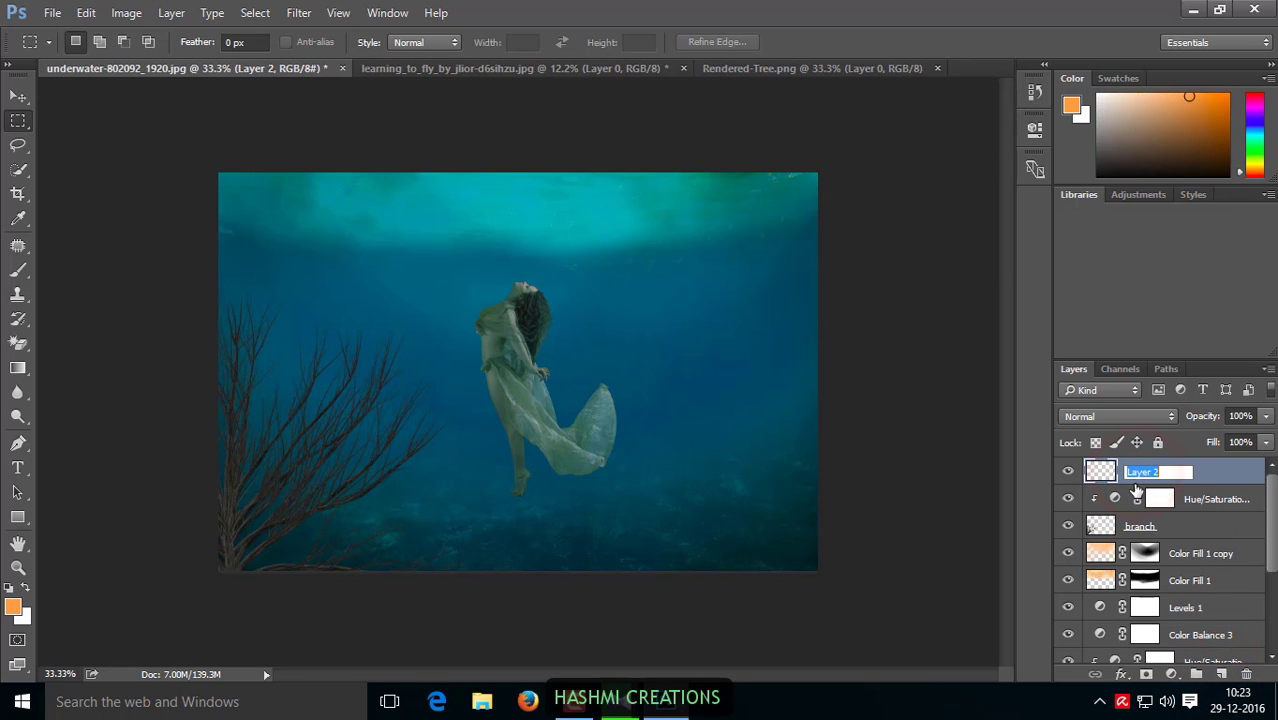
{"action": "type", "text": "bub"}
{"action": "type", "text": "bles"}
{"action": "key", "text": "Return"}
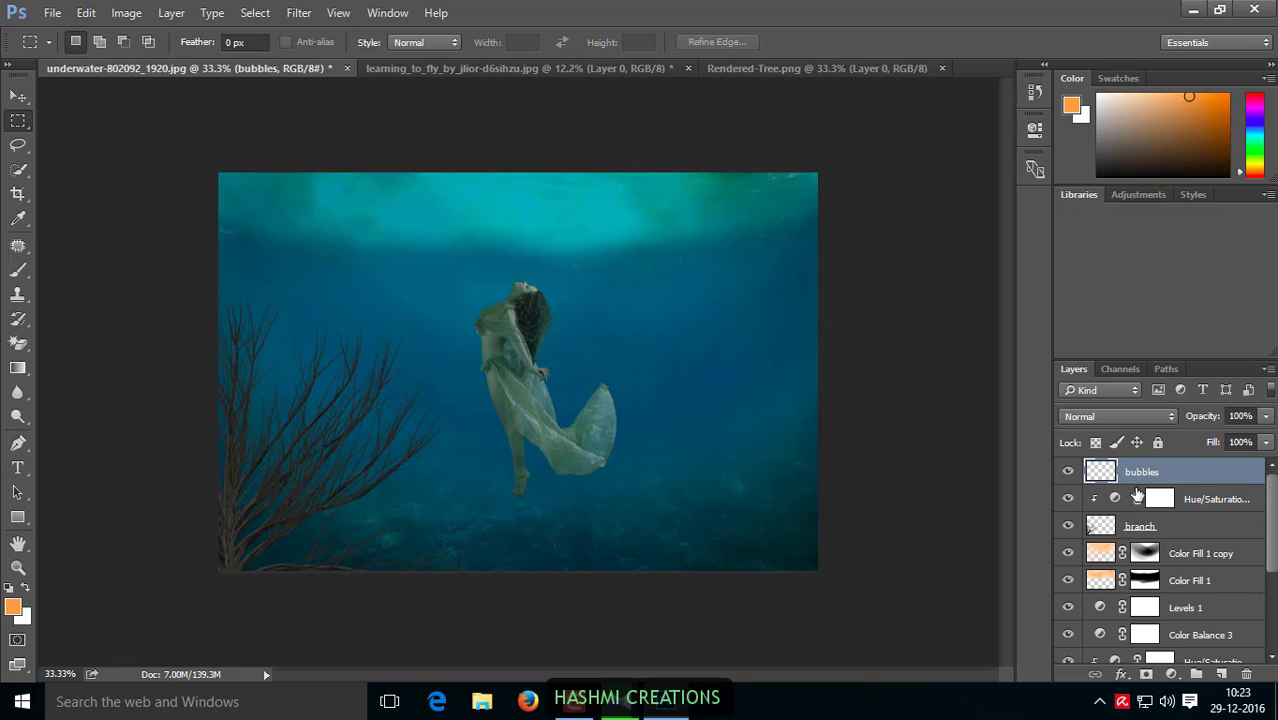
{"action": "key", "text": "Delete"}
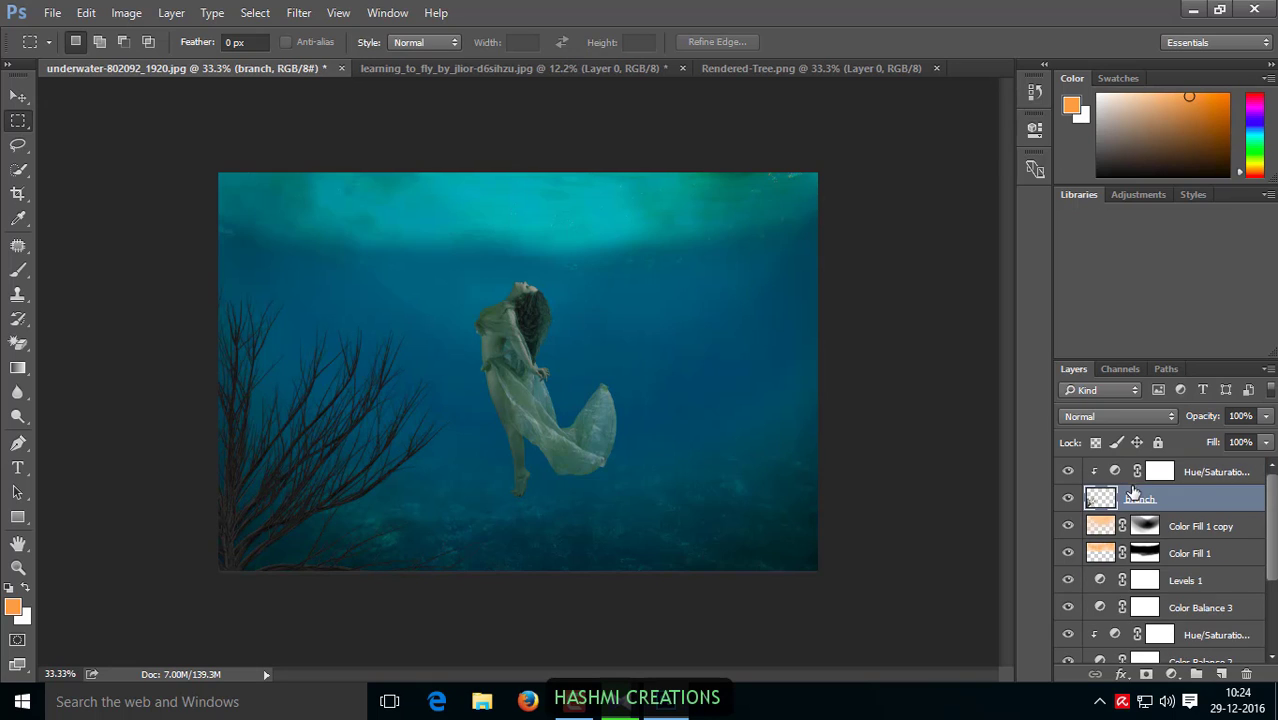
Step: Lower the branch layer's opacity
{"action": "left_click", "coordinate": [1157, 498]}
{"action": "left_click_drag", "start_coordinate": [1222, 416], "coordinate": [1200, 420]}
{"action": "left_click_drag", "start_coordinate": [1200, 420], "coordinate": [1187, 420]}
Step: Add a new top layer named 'bubbles' and make white the foreground colour
{"action": "left_click", "coordinate": [1160, 471]}
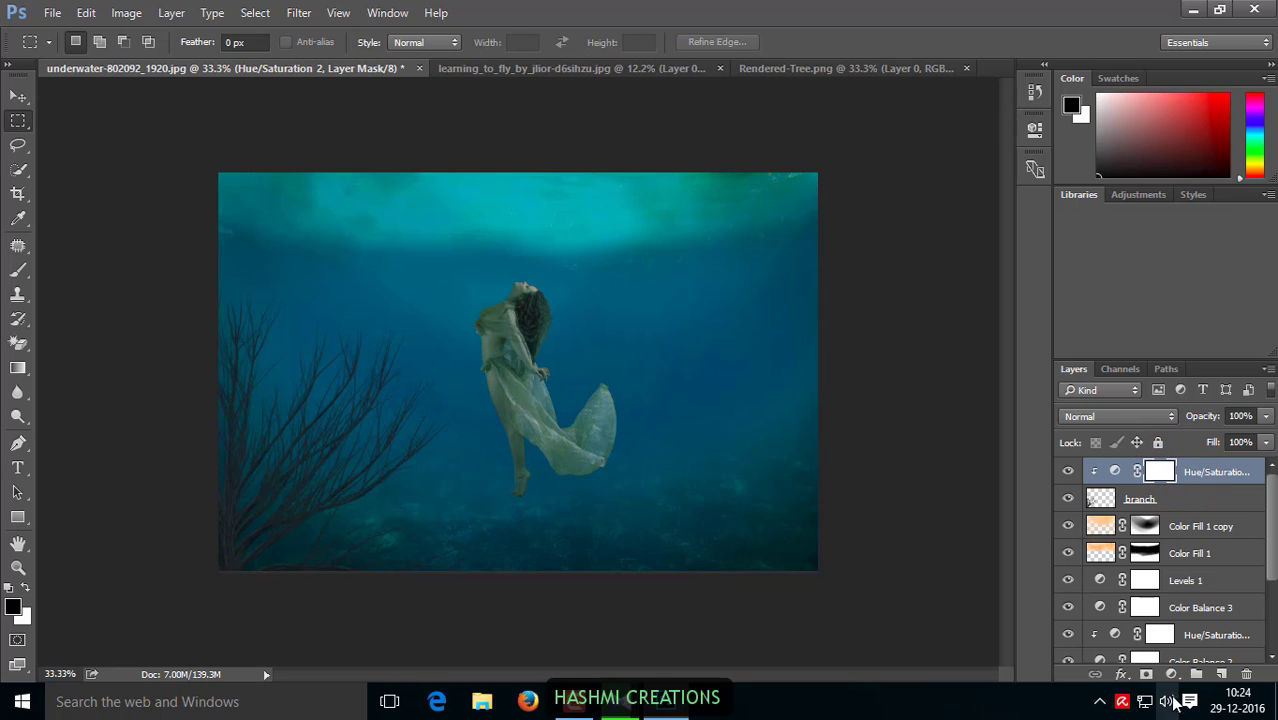
{"action": "left_click", "coordinate": [1221, 675]}
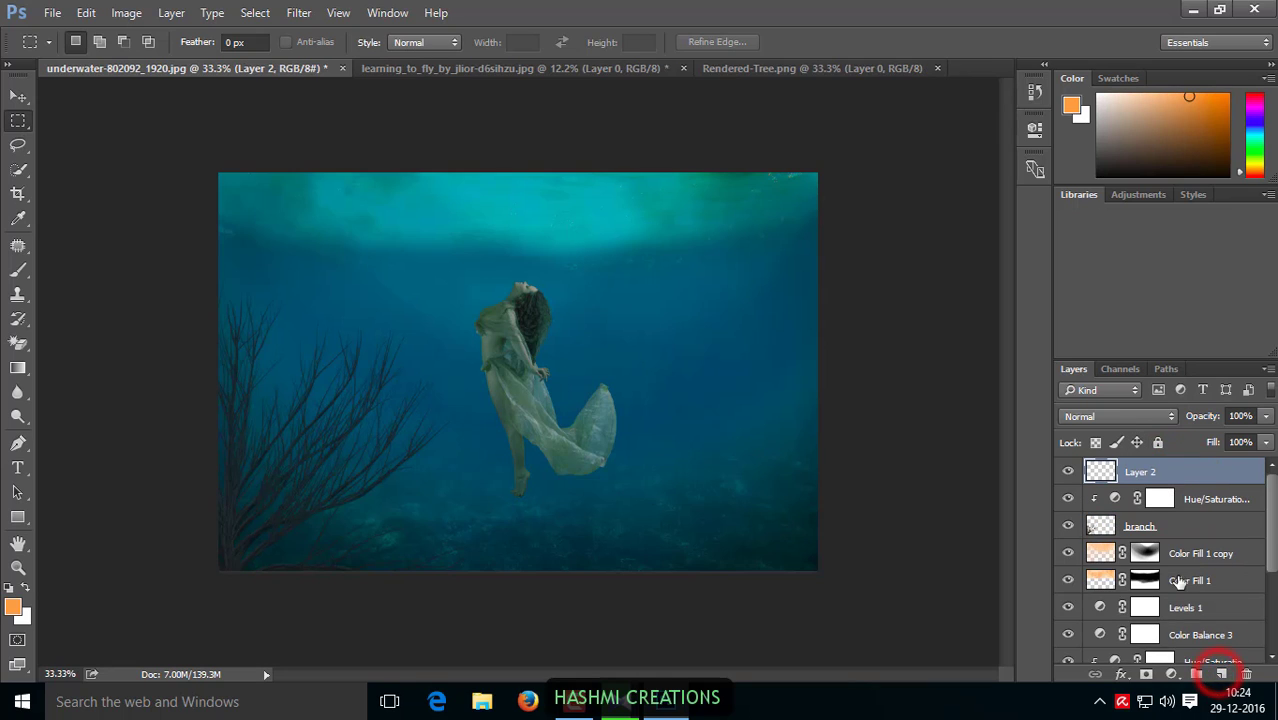
{"action": "double_click", "coordinate": [1145, 476]}
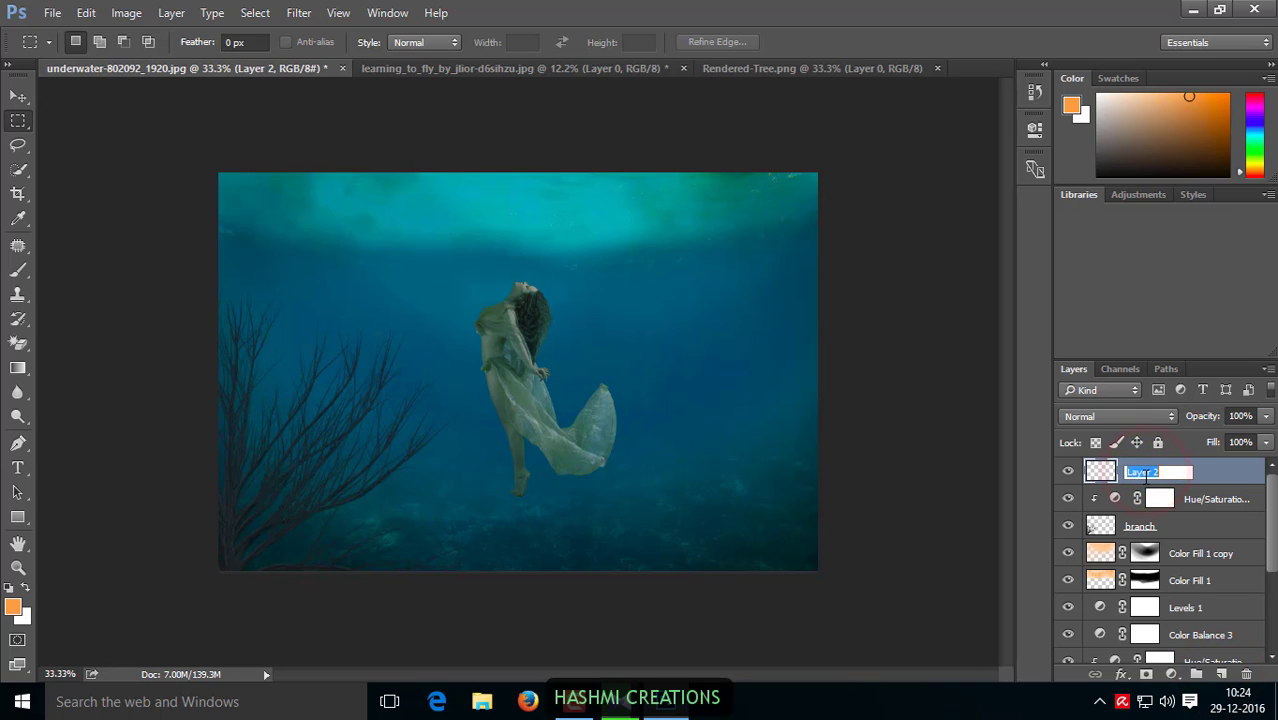
{"action": "type", "text": "bubb"}
{"action": "type", "text": "les"}
{"action": "key", "text": "Return"}
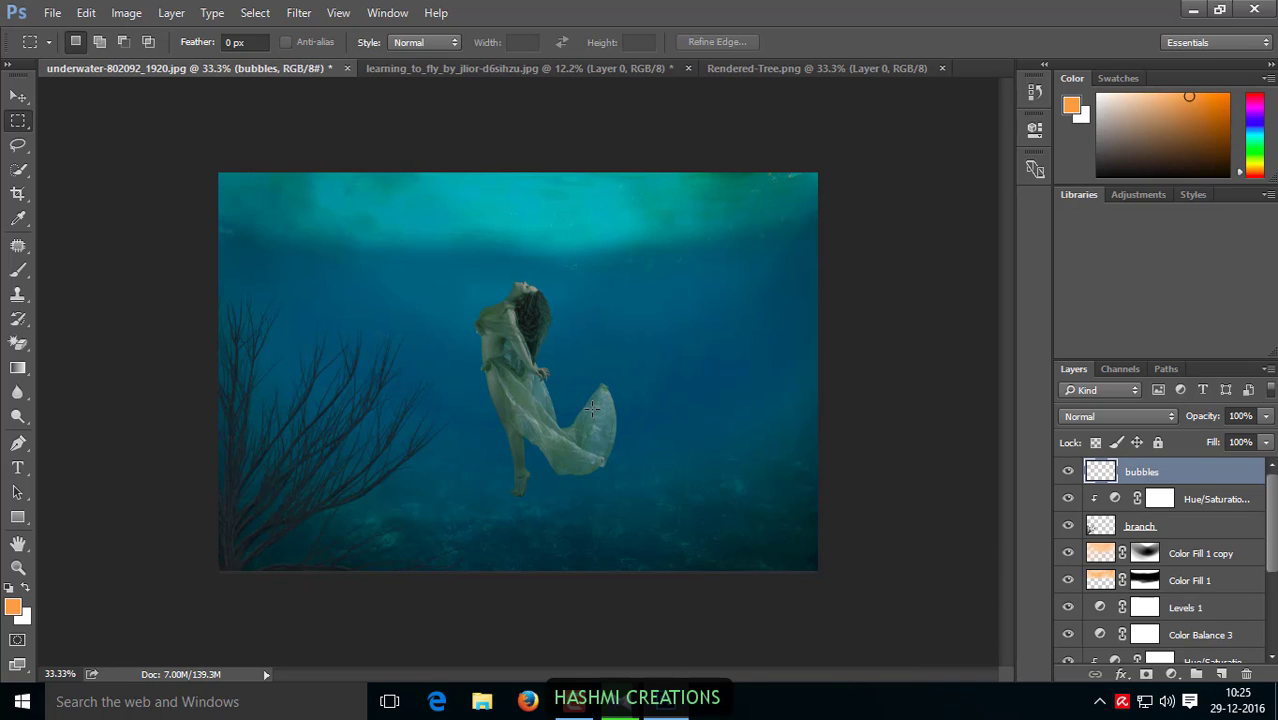
{"action": "left_click", "coordinate": [24, 590]}
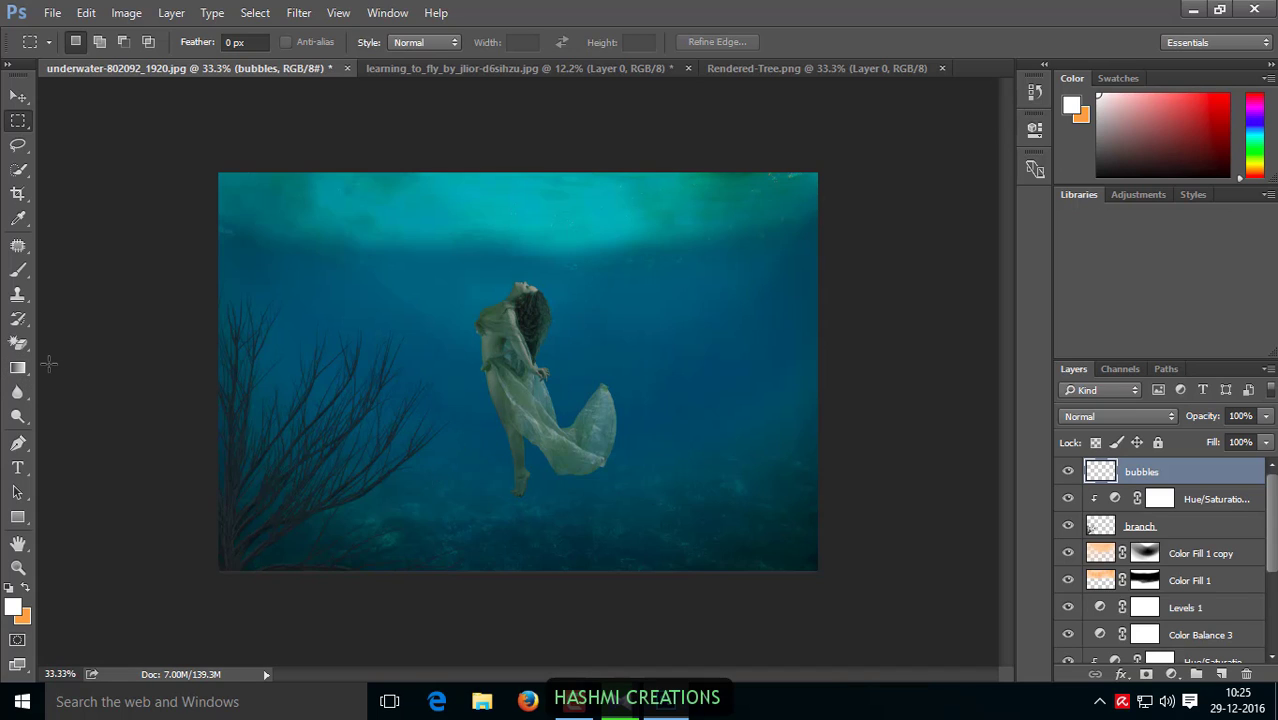
Step: Select the Brush tool and zoom in to 100% on the woman
{"action": "left_click", "coordinate": [18, 270]}
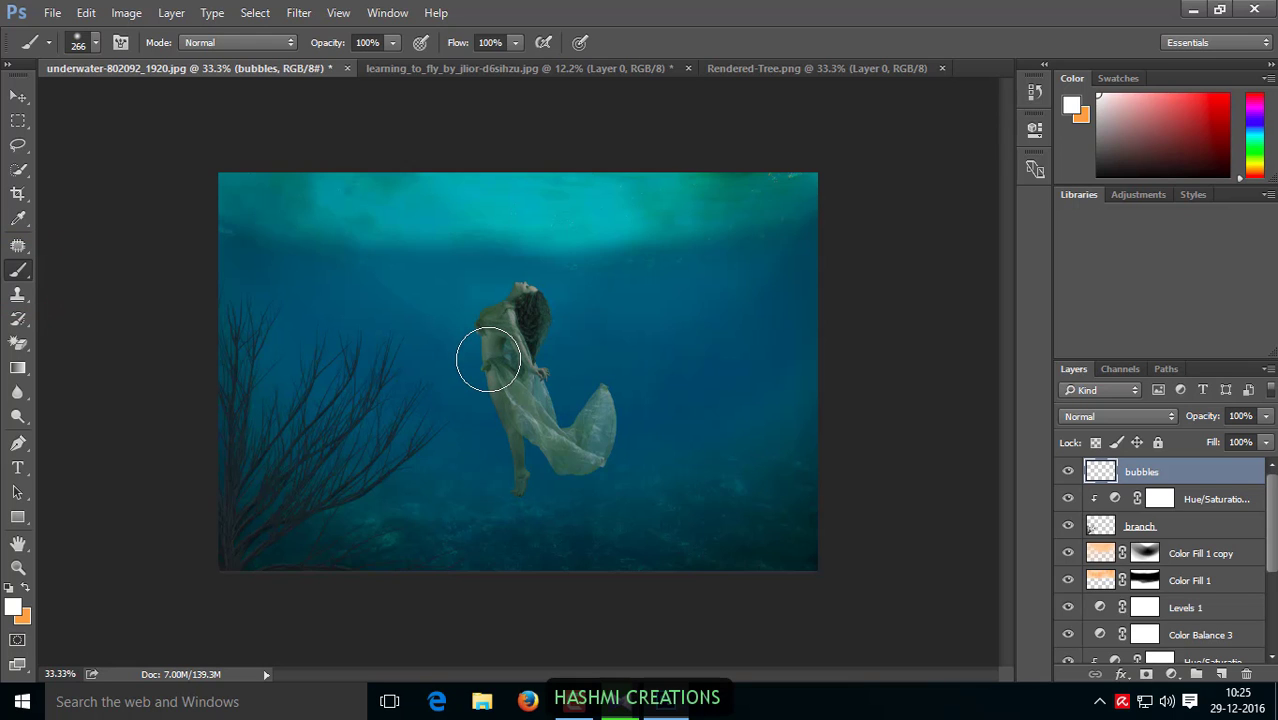
{"action": "key", "text": "z"}
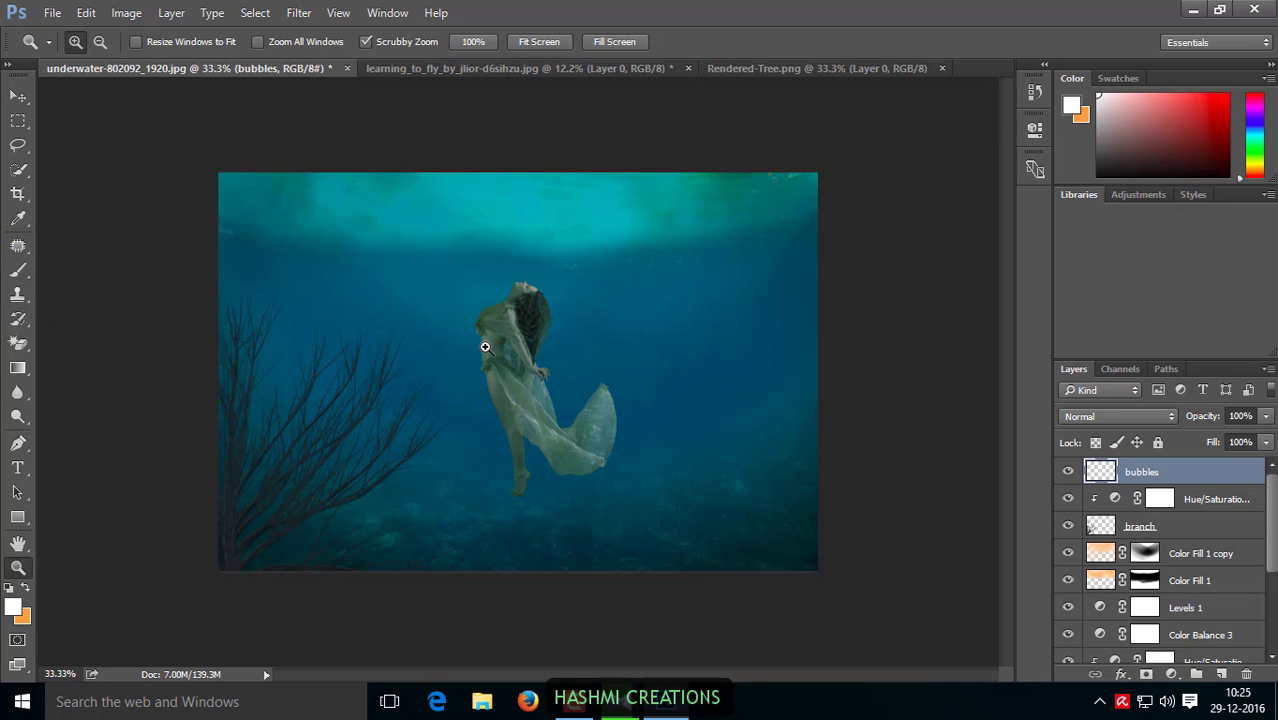
{"action": "left_click", "coordinate": [485, 348]}
{"action": "left_click", "coordinate": [485, 348]}
{"action": "key", "text": "b"}
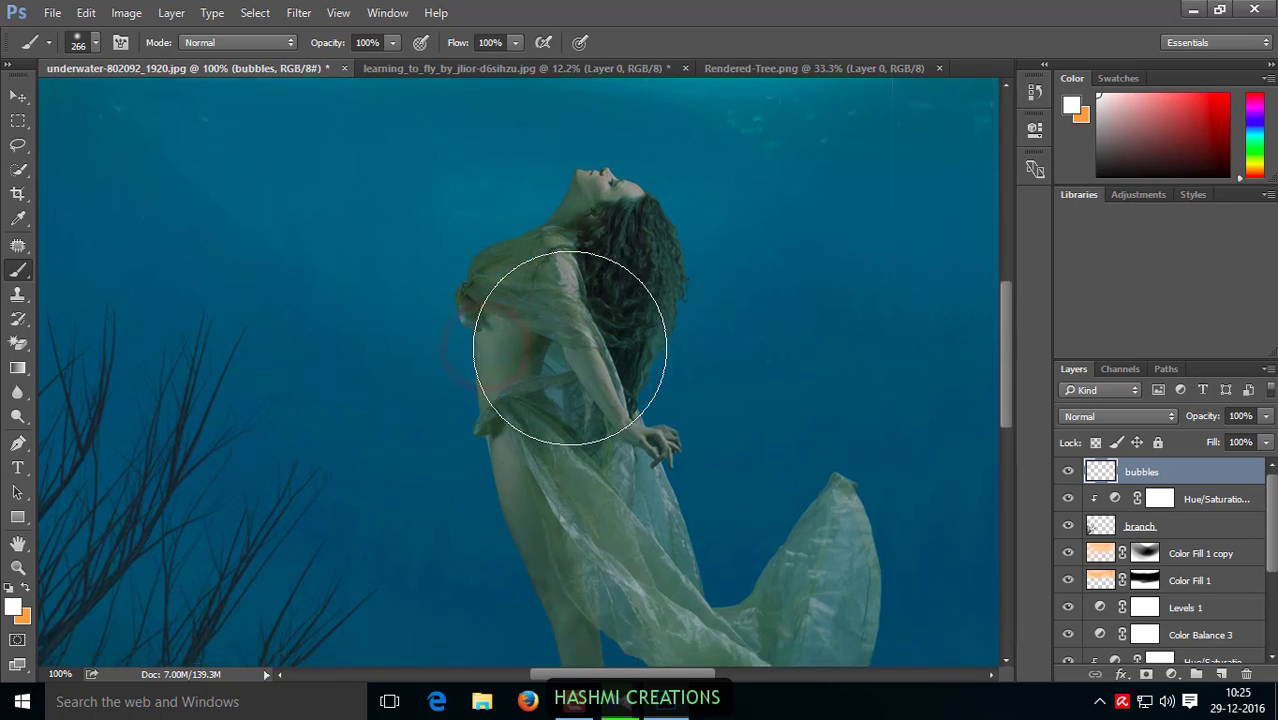
Step: Shrink the brush, undo a trial stroke, and choose a 15 px bubble brush preset
{"action": "right_click", "coordinate": [617, 381]}
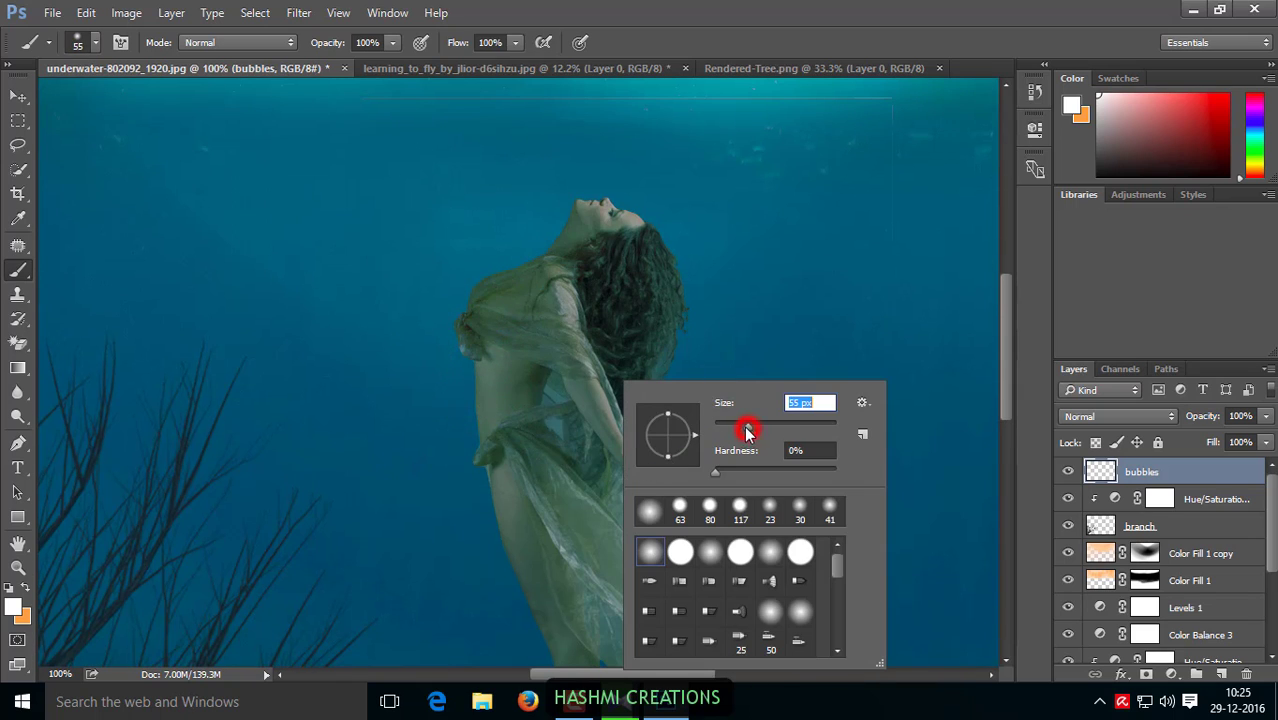
{"action": "left_click_drag", "start_coordinate": [745, 425], "coordinate": [726, 424]}
{"action": "mouse_move", "coordinate": [580, 207]}
{"action": "left_mouse_down"}
{"action": "mouse_move", "coordinate": [579, 137]}
{"action": "mouse_move", "coordinate": [595, 205]}
{"action": "left_mouse_up"}
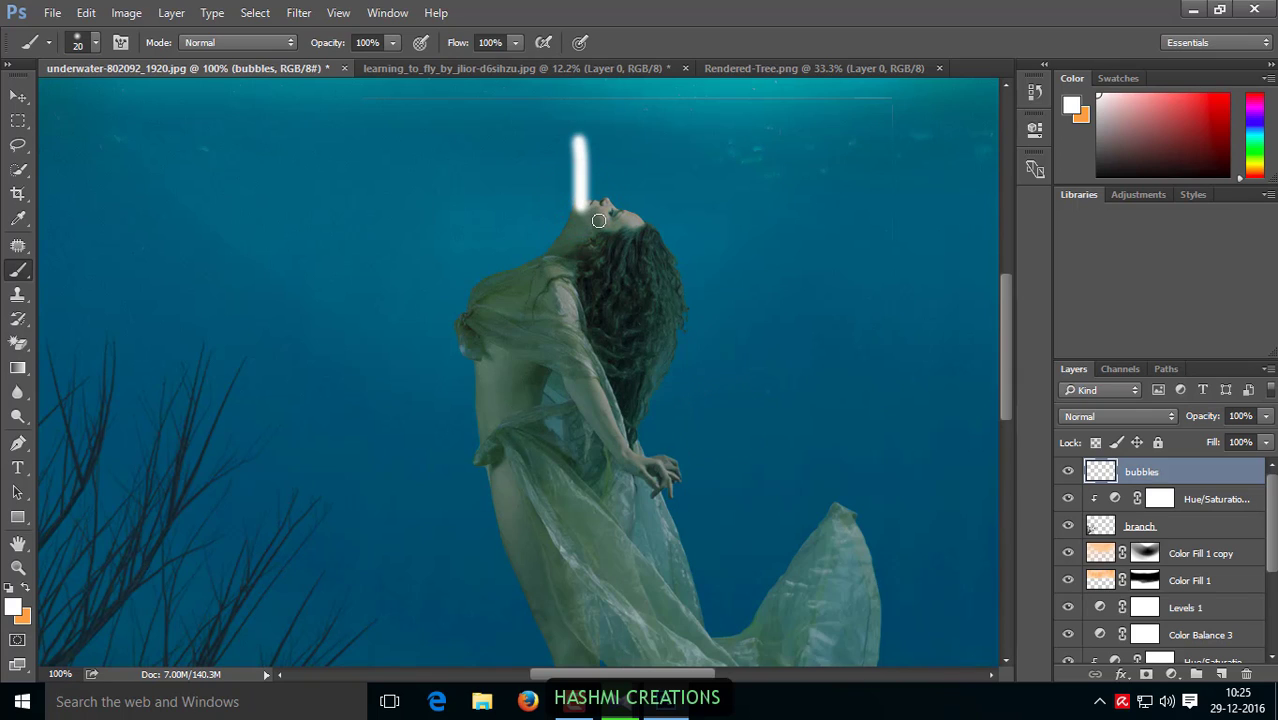
{"action": "key", "text": "ctrl+z"}
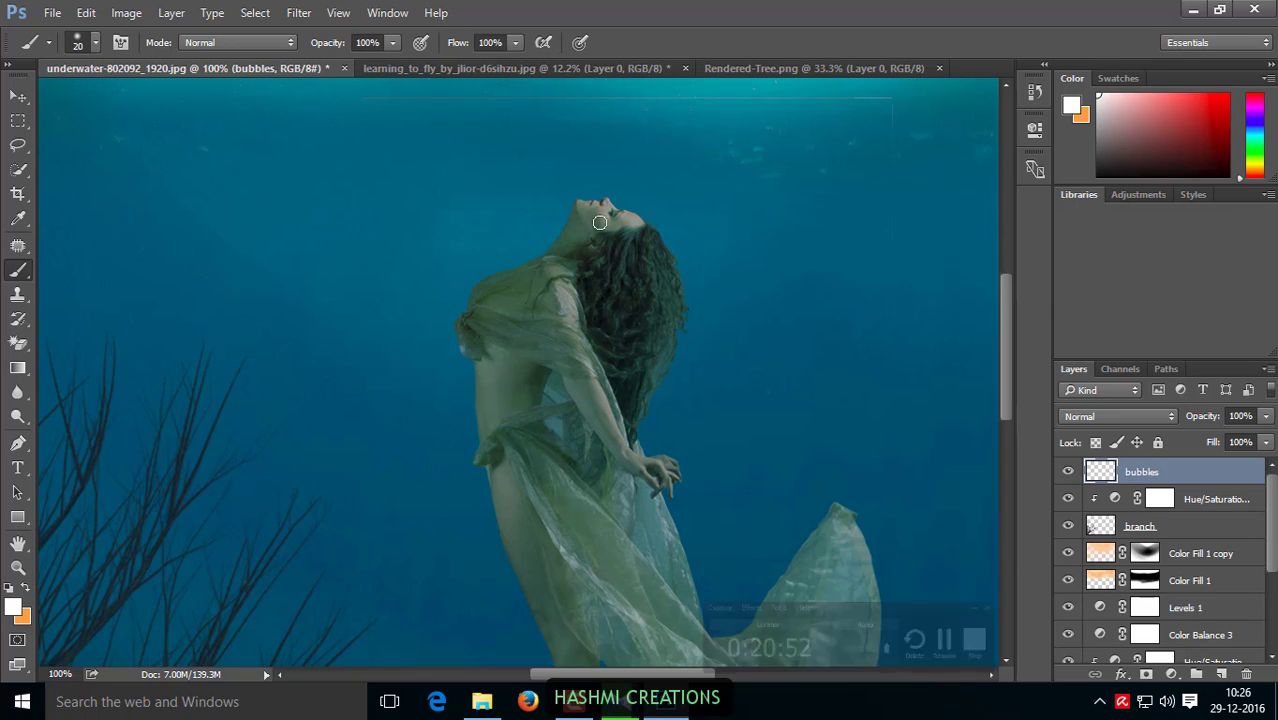
{"action": "left_click", "coordinate": [96, 44]}
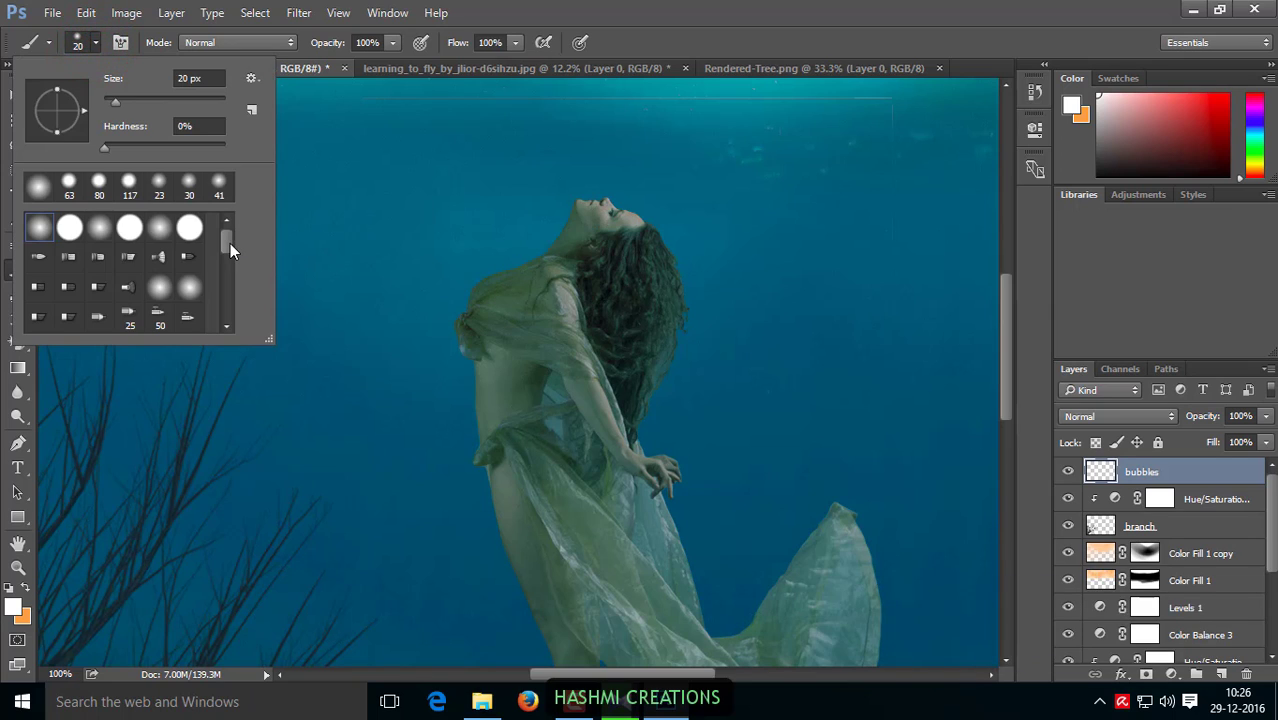
{"action": "left_click_drag", "start_coordinate": [230, 243], "coordinate": [228, 300]}
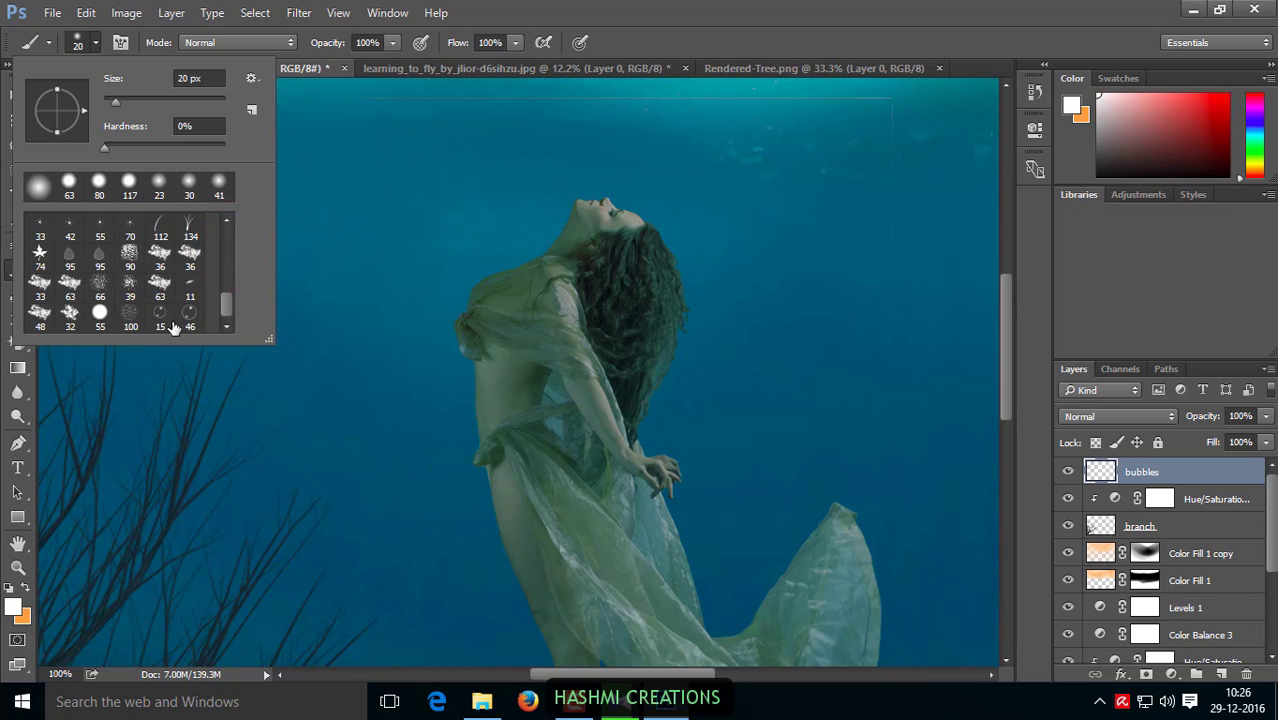
{"action": "double_click", "coordinate": [163, 320]}
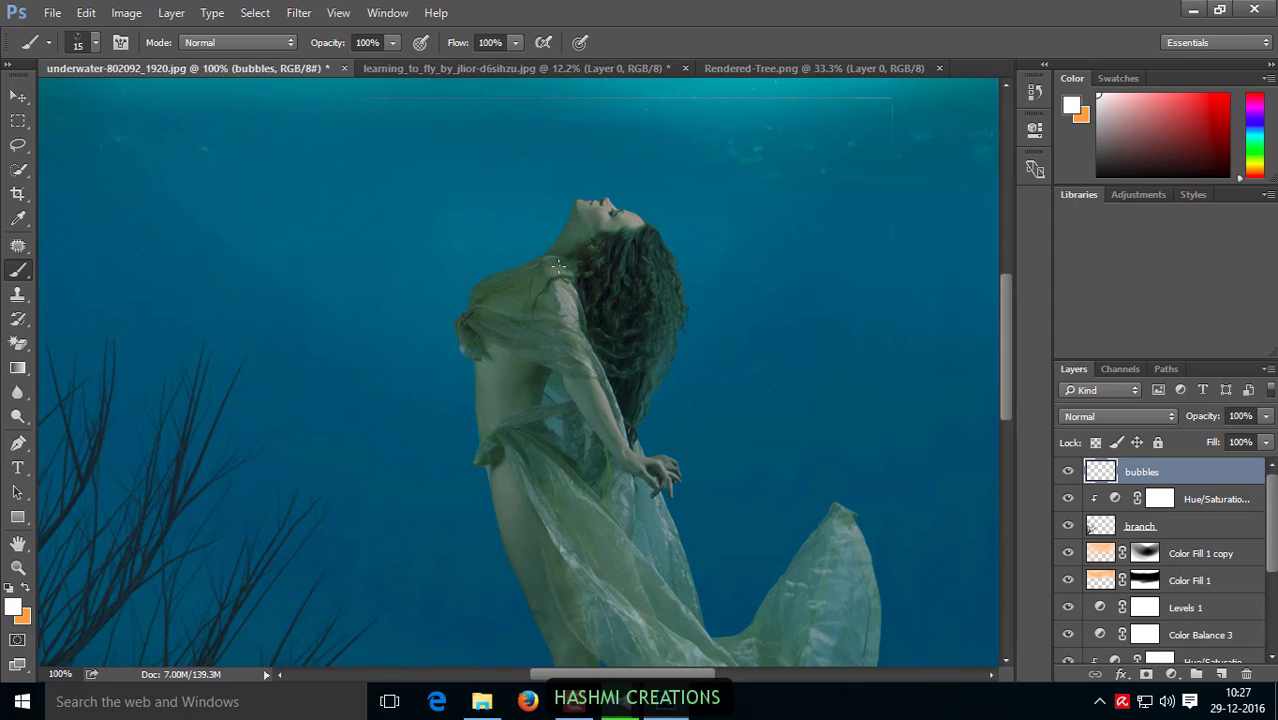
Step: Dab bubbles above the woman's head, near her hands and to her left
{"action": "left_click", "coordinate": [579, 199]}
{"action": "left_click", "coordinate": [628, 192]}
{"action": "left_click", "coordinate": [528, 169]}
{"action": "scroll", "coordinate": [476, 246], "scroll_direction": "down", "scroll_amount": 1}
{"action": "scroll", "coordinate": [687, 378], "scroll_direction": "down", "scroll_amount": 1}
{"action": "left_click", "coordinate": [639, 430]}
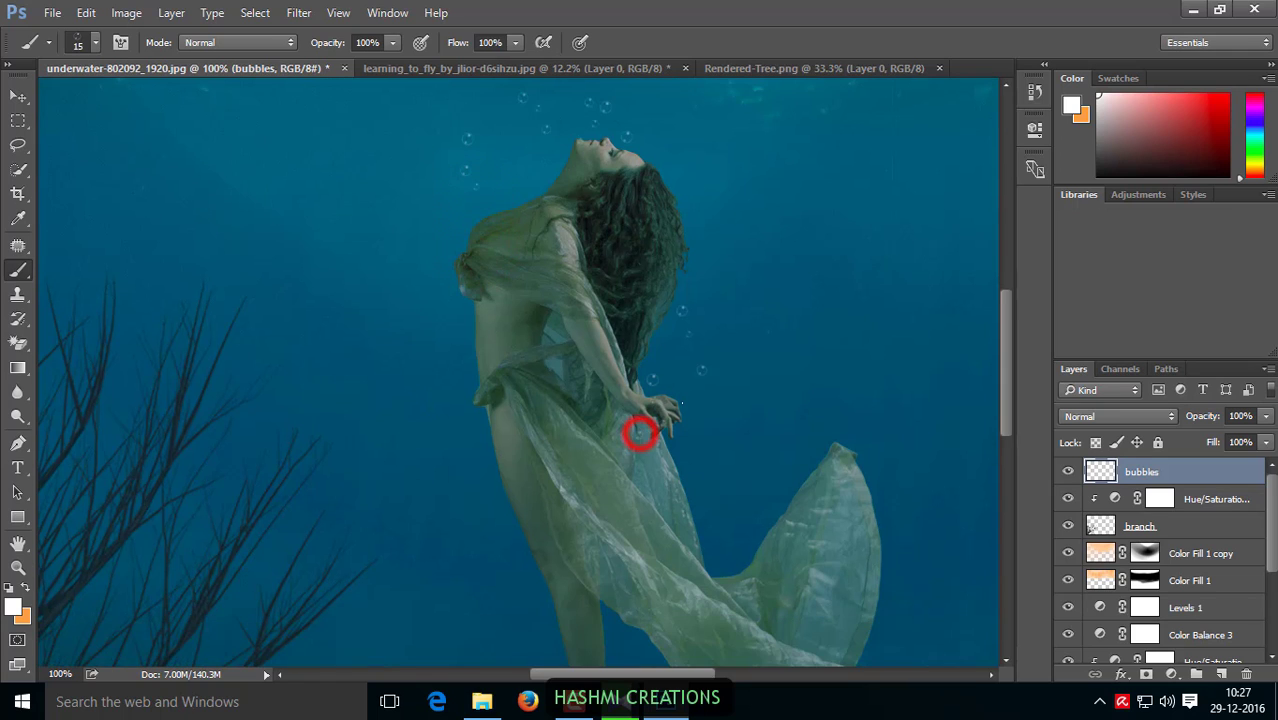
{"action": "left_click", "coordinate": [662, 459]}
{"action": "left_click", "coordinate": [474, 418]}
{"action": "left_click", "coordinate": [416, 443]}
{"action": "scroll", "coordinate": [418, 443], "scroll_direction": "down", "scroll_amount": 2}
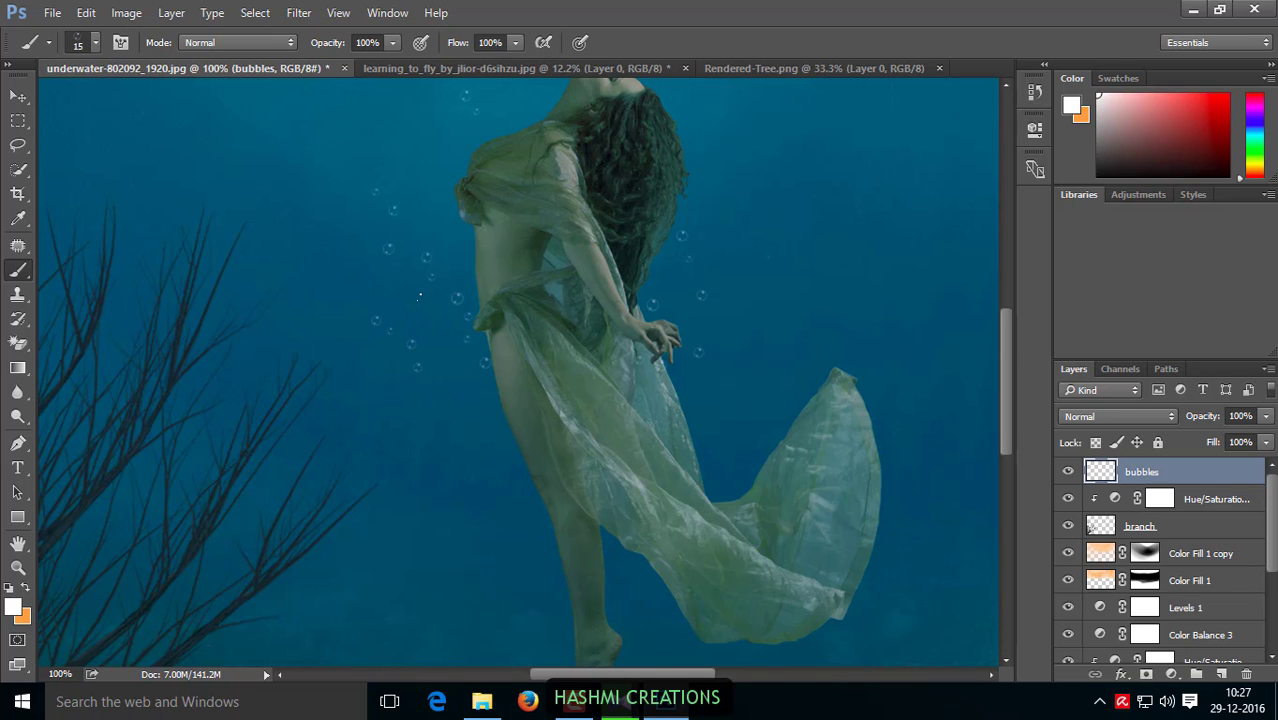
Step: Undo the last two bubble dabs on the left side
{"action": "left_click", "coordinate": [86, 12]}
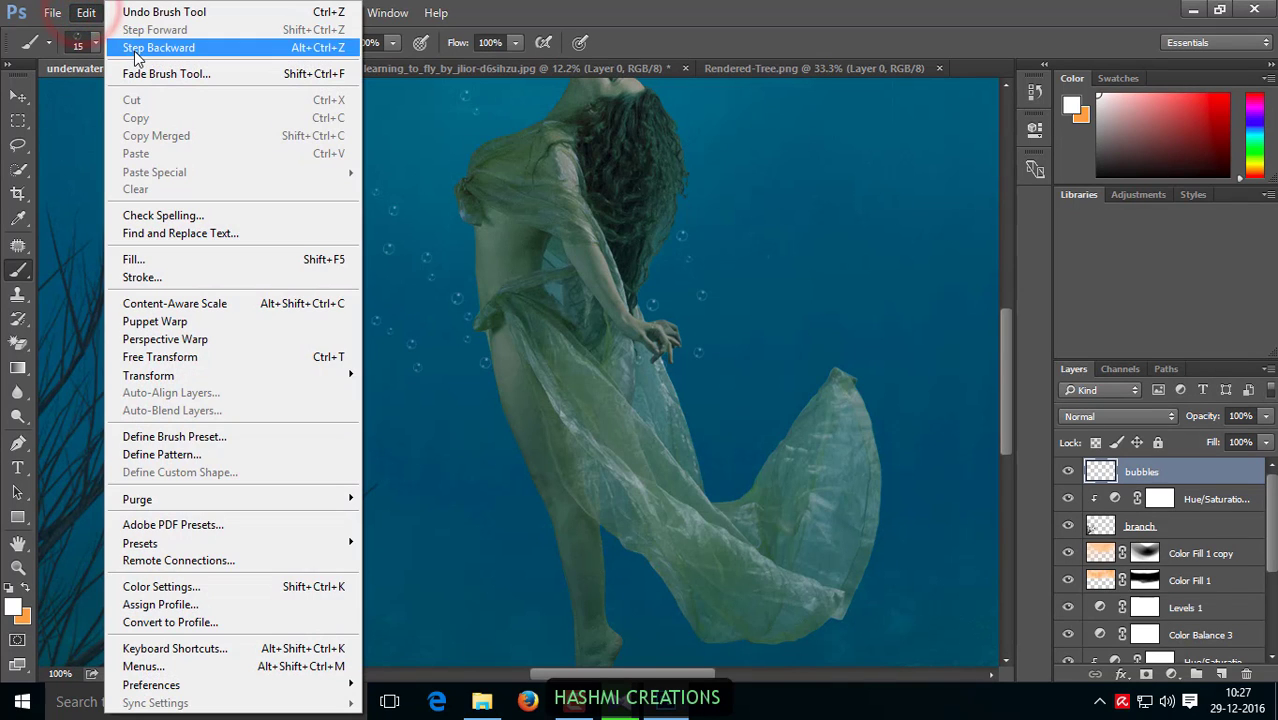
{"action": "left_click", "coordinate": [130, 48]}
{"action": "left_click", "coordinate": [86, 12]}
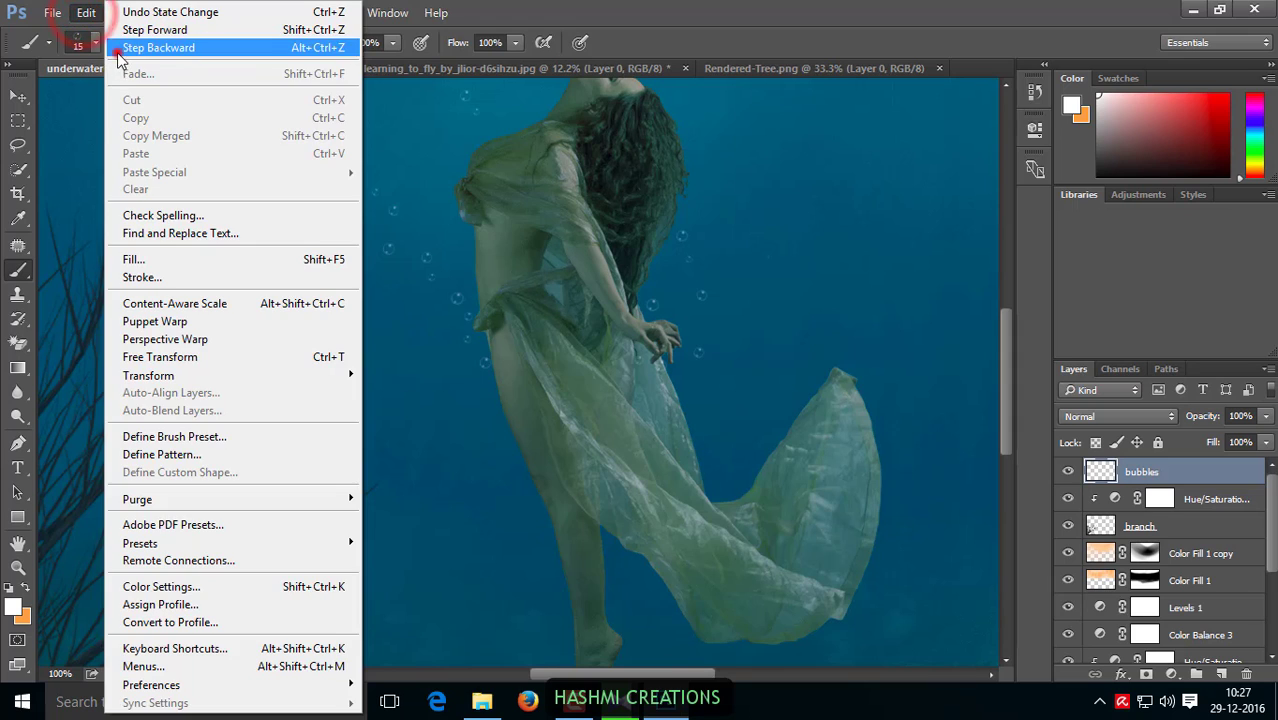
{"action": "left_click", "coordinate": [120, 43]}
Step: Paint bubbles near the woman's feet and to her right
{"action": "scroll", "coordinate": [580, 625], "scroll_direction": "down", "scroll_amount": 3}
{"action": "scroll", "coordinate": [580, 625], "scroll_direction": "down", "scroll_amount": 2}
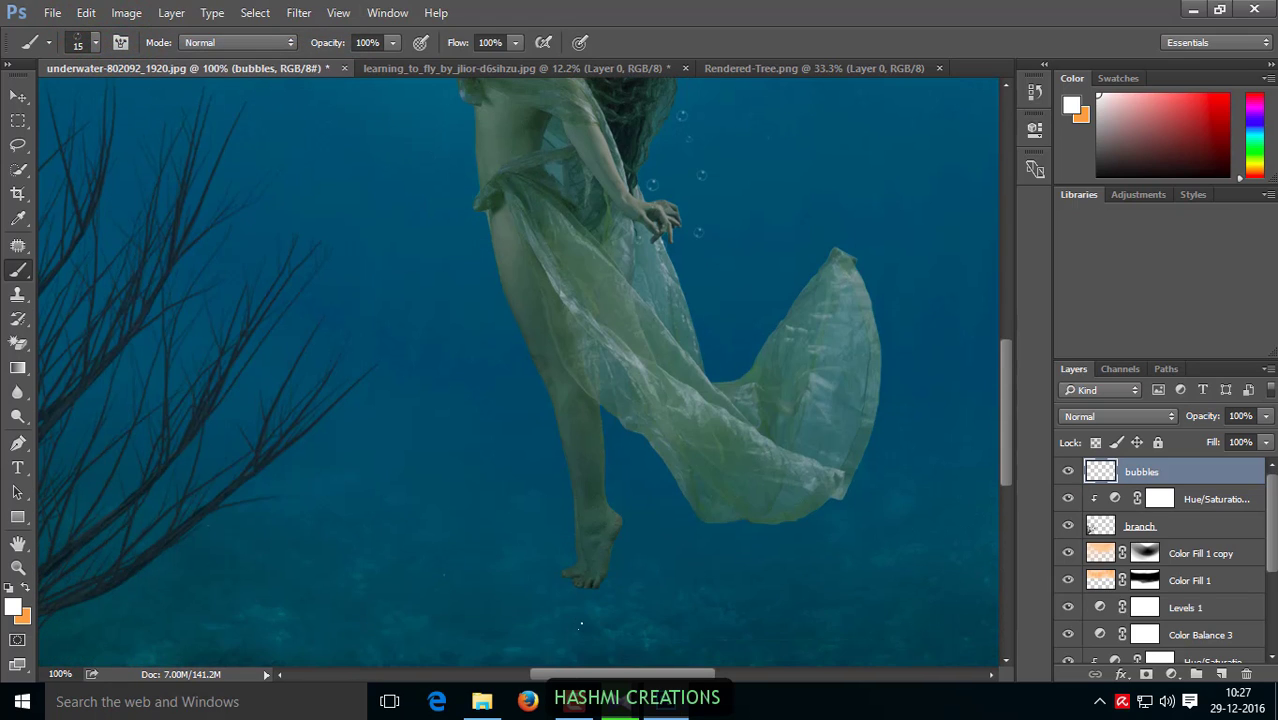
{"action": "left_click", "coordinate": [566, 604]}
{"action": "left_click", "coordinate": [617, 581]}
{"action": "left_click", "coordinate": [650, 568]}
{"action": "left_click", "coordinate": [900, 414]}
{"action": "left_click", "coordinate": [770, 291]}
Step: Add bubbles above the head and beside the body, then fit the image in the window
{"action": "scroll", "coordinate": [773, 293], "scroll_direction": "up", "scroll_amount": 3}
{"action": "scroll", "coordinate": [740, 270], "scroll_direction": "up", "scroll_amount": 2}
{"action": "scroll", "coordinate": [680, 240], "scroll_direction": "up", "scroll_amount": 3}
{"action": "scroll", "coordinate": [600, 210], "scroll_direction": "up", "scroll_amount": 4}
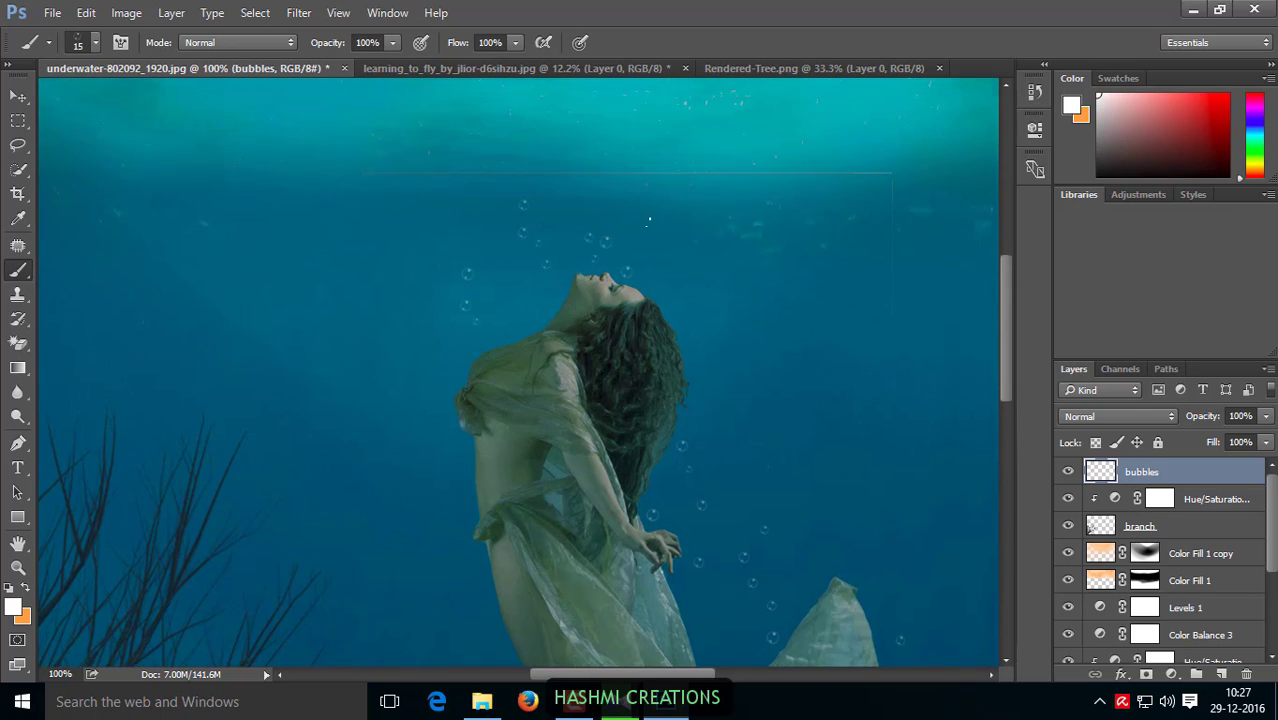
{"action": "scroll", "coordinate": [557, 189], "scroll_direction": "up", "scroll_amount": 1}
{"action": "left_click", "coordinate": [557, 189]}
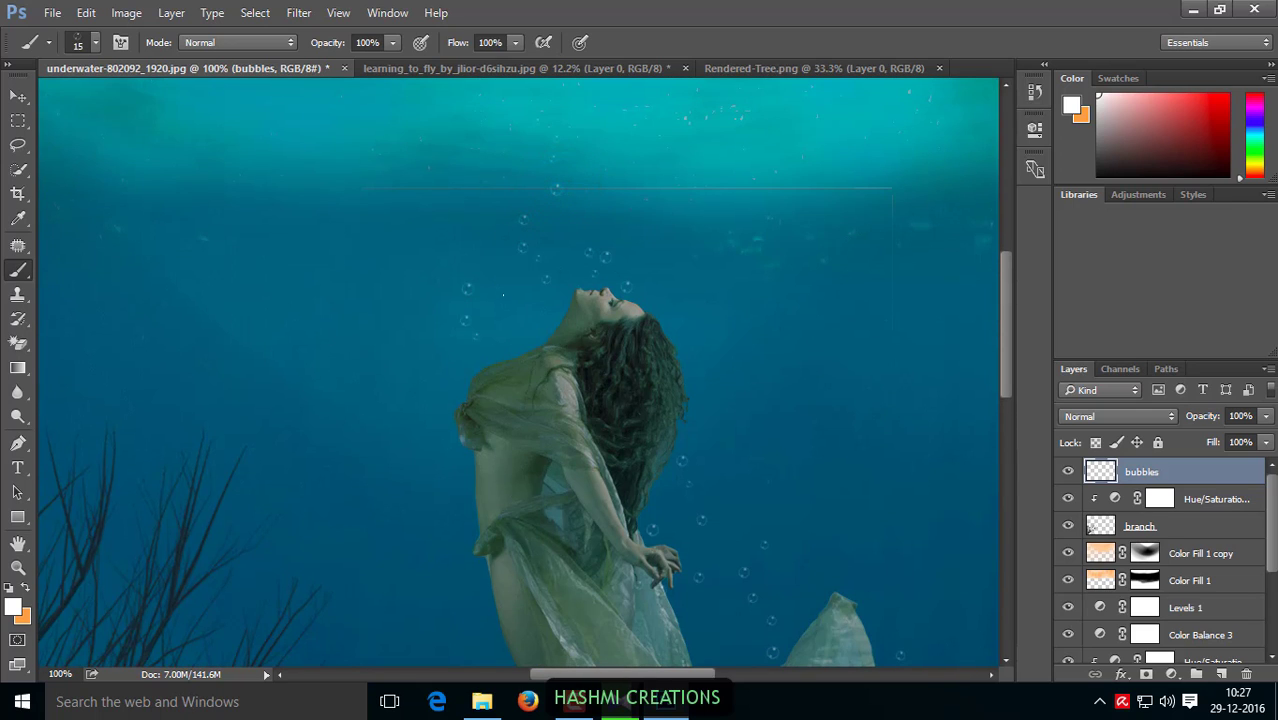
{"action": "left_click", "coordinate": [376, 595]}
{"action": "scroll", "coordinate": [418, 470], "scroll_direction": "down", "scroll_amount": 2}
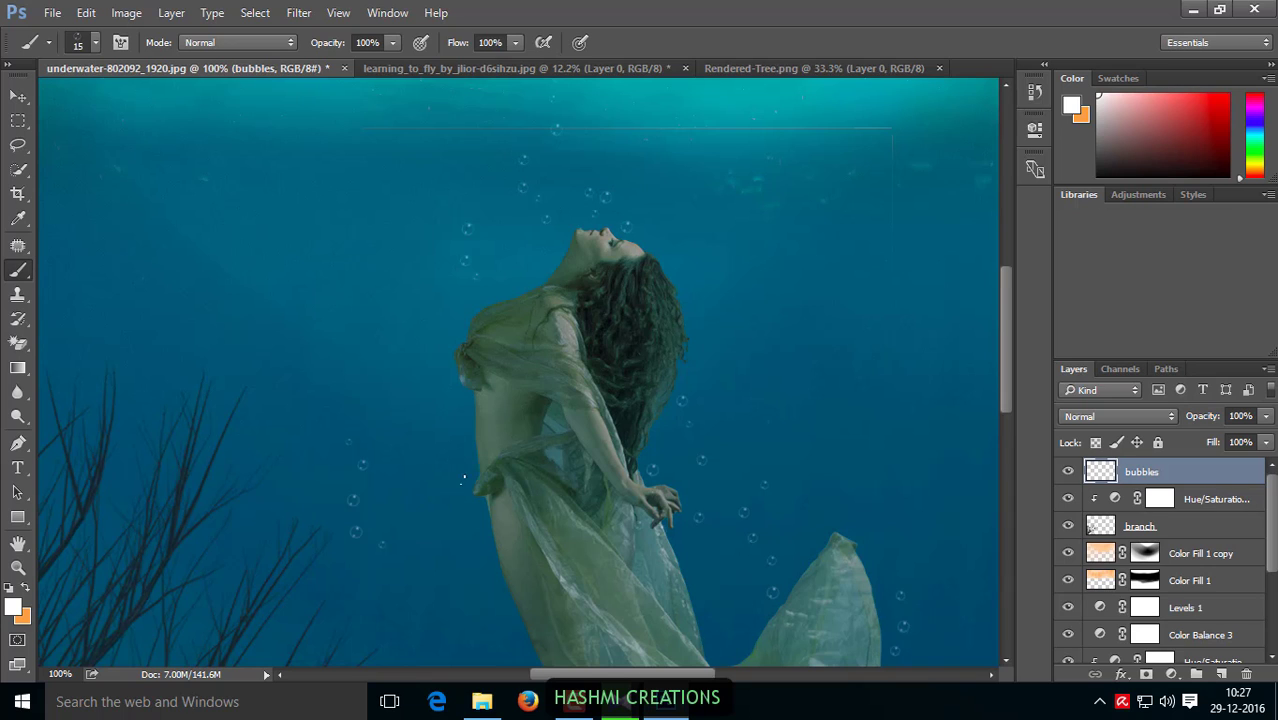
{"action": "scroll", "coordinate": [470, 510], "scroll_direction": "down", "scroll_amount": 1}
{"action": "scroll", "coordinate": [487, 575], "scroll_direction": "down", "scroll_amount": 4}
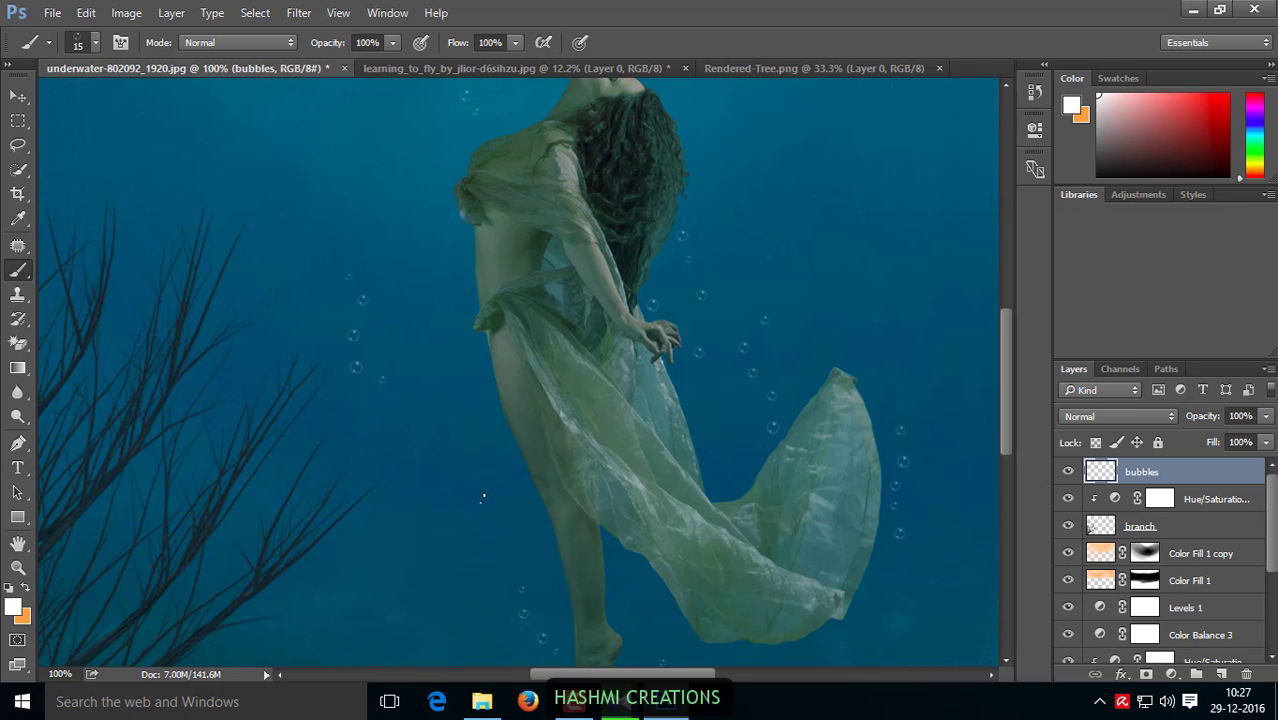
{"action": "key", "text": "ctrl+0"}
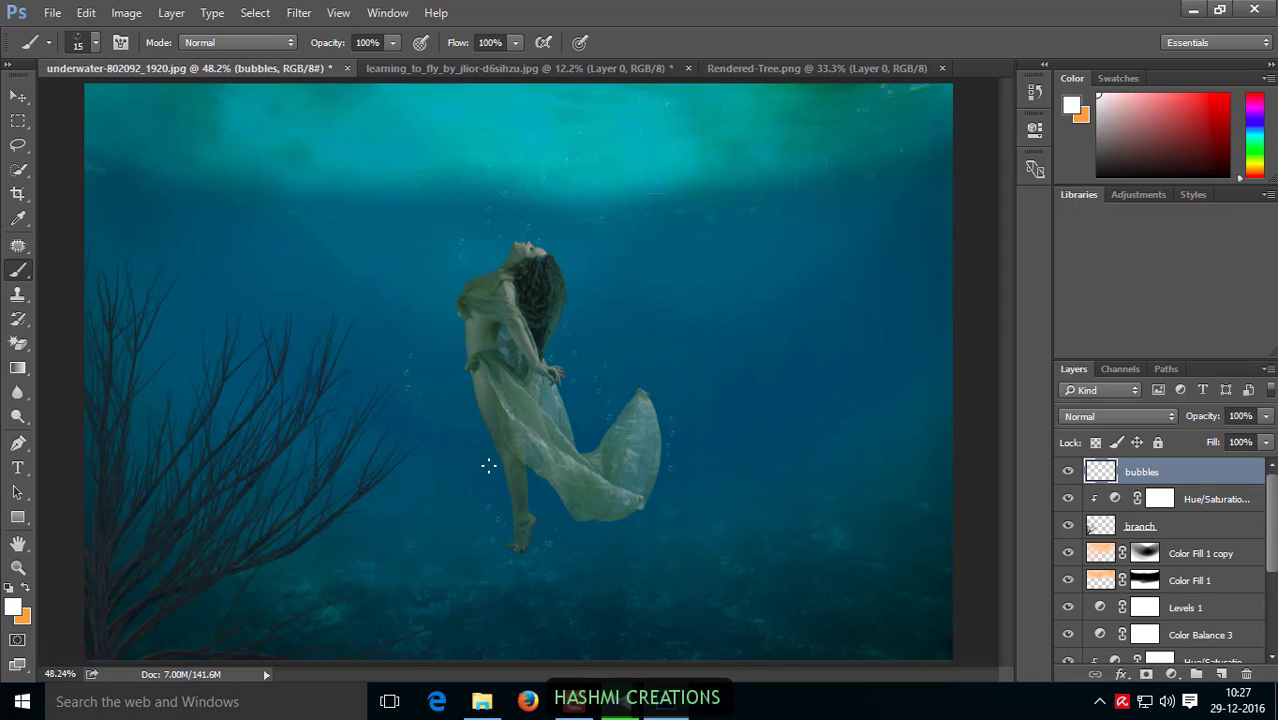
Step: Paint a few more bubbles beside the dress and near its hem
{"action": "left_click", "coordinate": [452, 446]}
{"action": "left_click", "coordinate": [659, 510]}
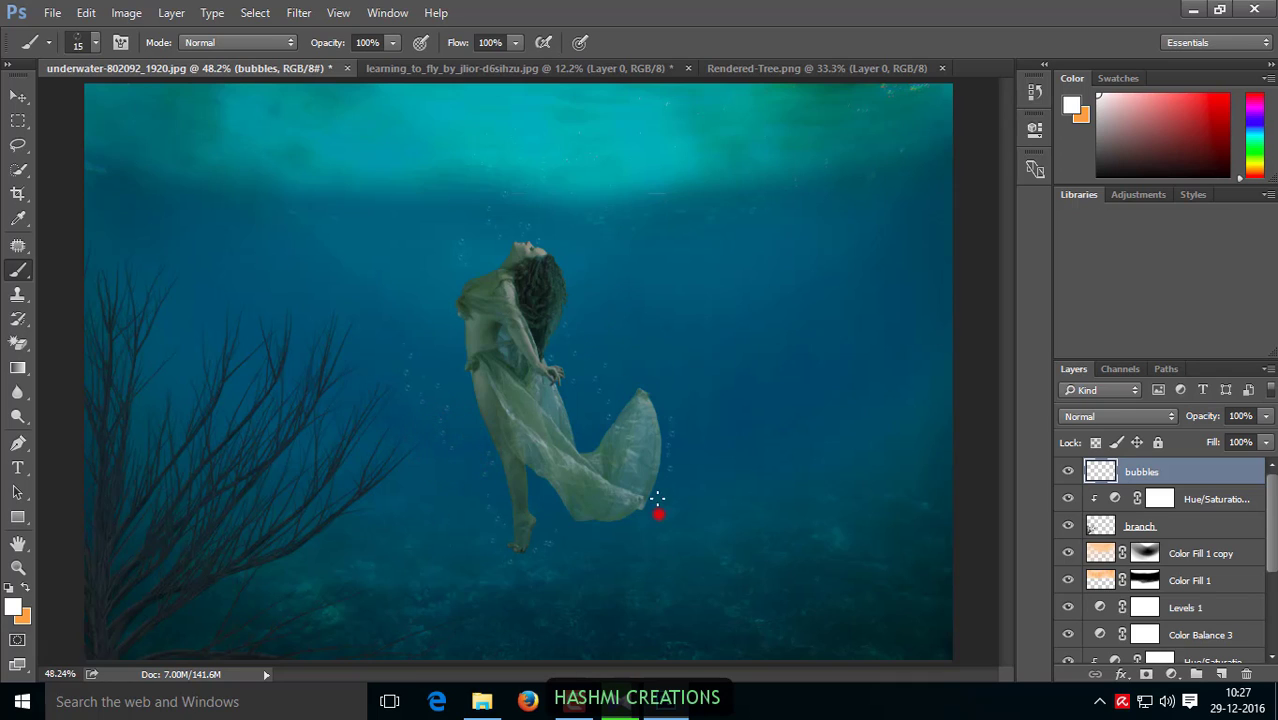
{"action": "left_click", "coordinate": [643, 388]}
Step: Enlarge the bubble brush to 26 px and paint bubbles above the head, along her side and around the feet
{"action": "right_click", "coordinate": [555, 229]}
{"action": "left_click_drag", "start_coordinate": [651, 268], "coordinate": [664, 268]}
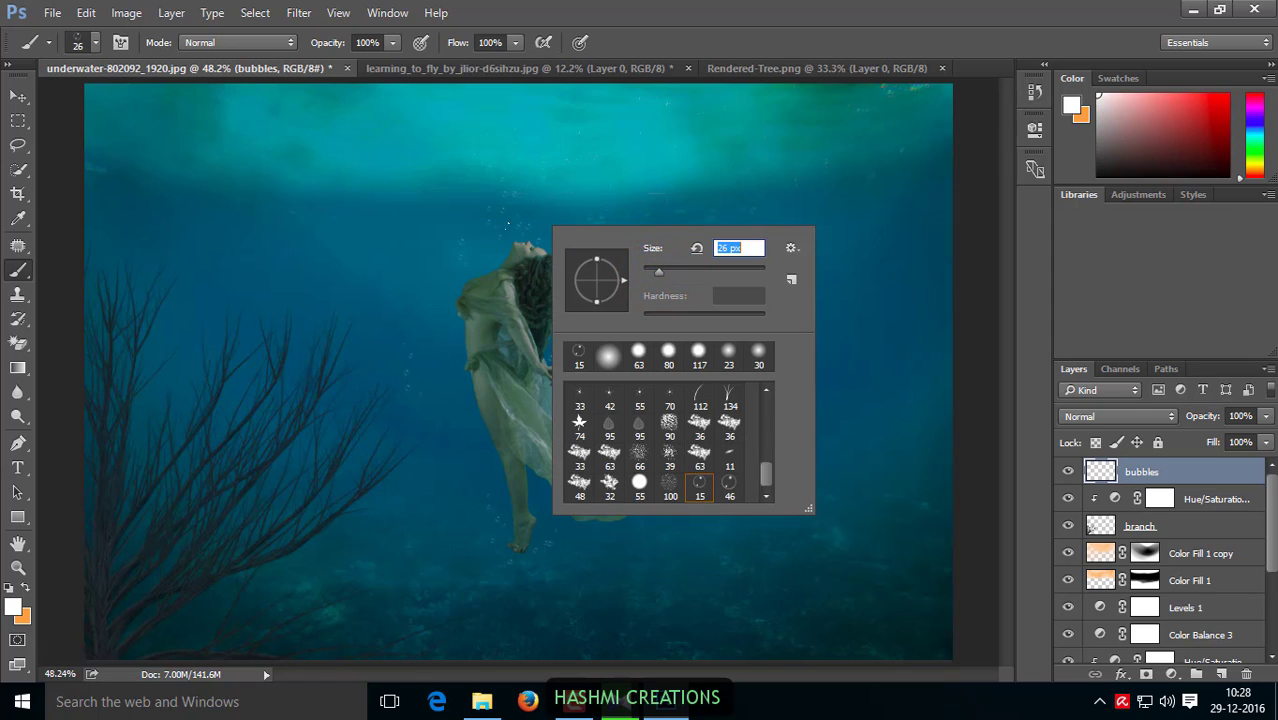
{"action": "left_click", "coordinate": [507, 225]}
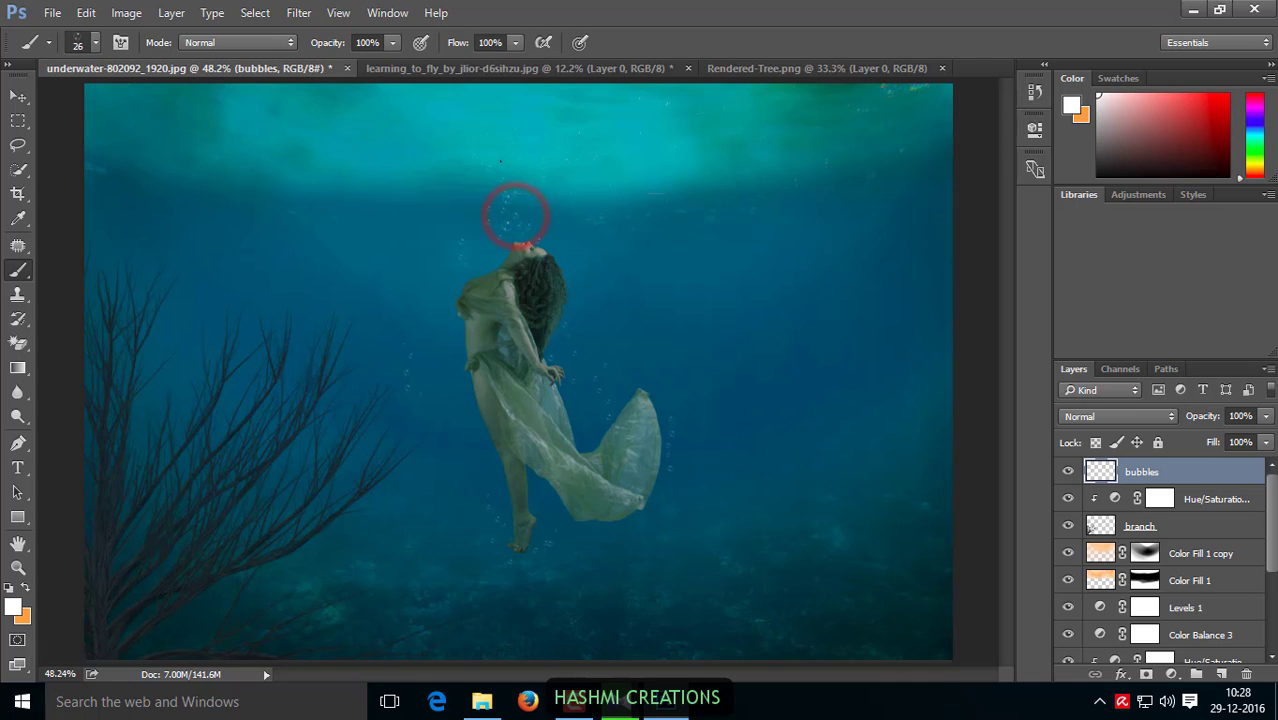
{"action": "left_click", "coordinate": [505, 184]}
{"action": "left_click", "coordinate": [609, 420]}
{"action": "left_click", "coordinate": [405, 367]}
{"action": "left_click", "coordinate": [506, 546]}
Step: Add a purple-to-tan Gradient Fill layer and lower its opacity to 38%
{"action": "left_click", "coordinate": [1171, 676]}
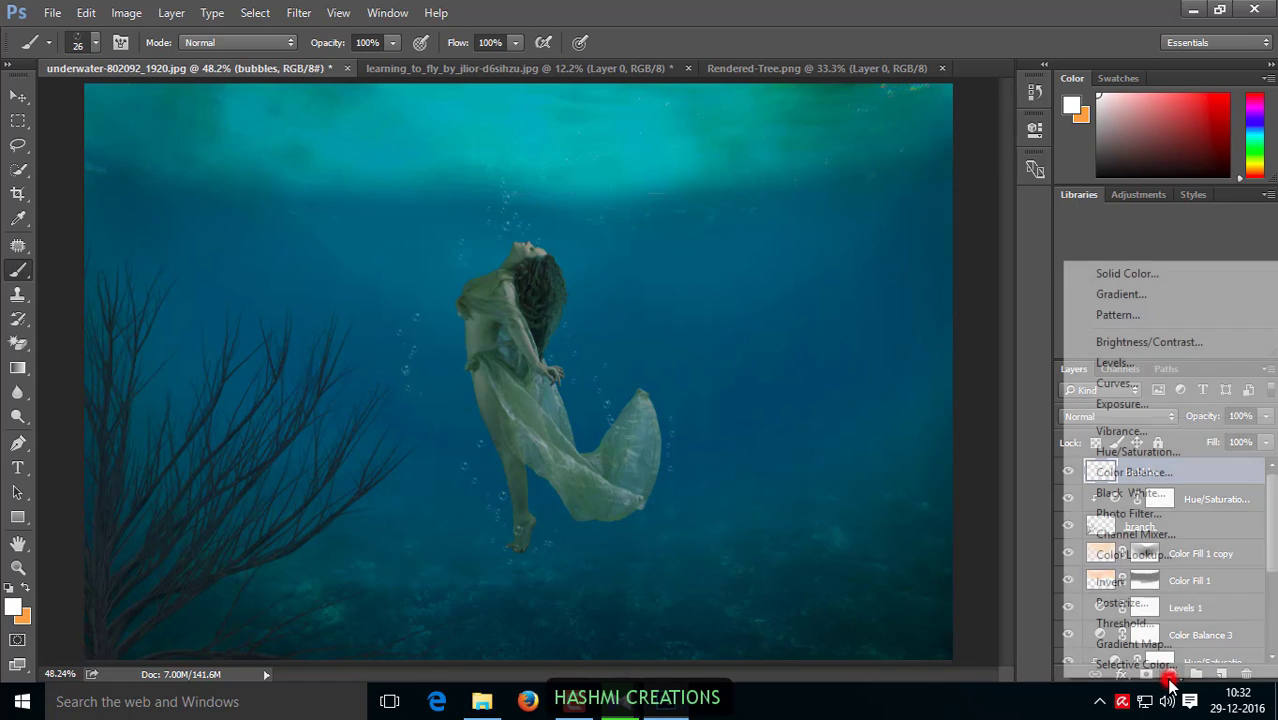
{"action": "left_click", "coordinate": [1121, 294]}
{"action": "left_click", "coordinate": [657, 197]}
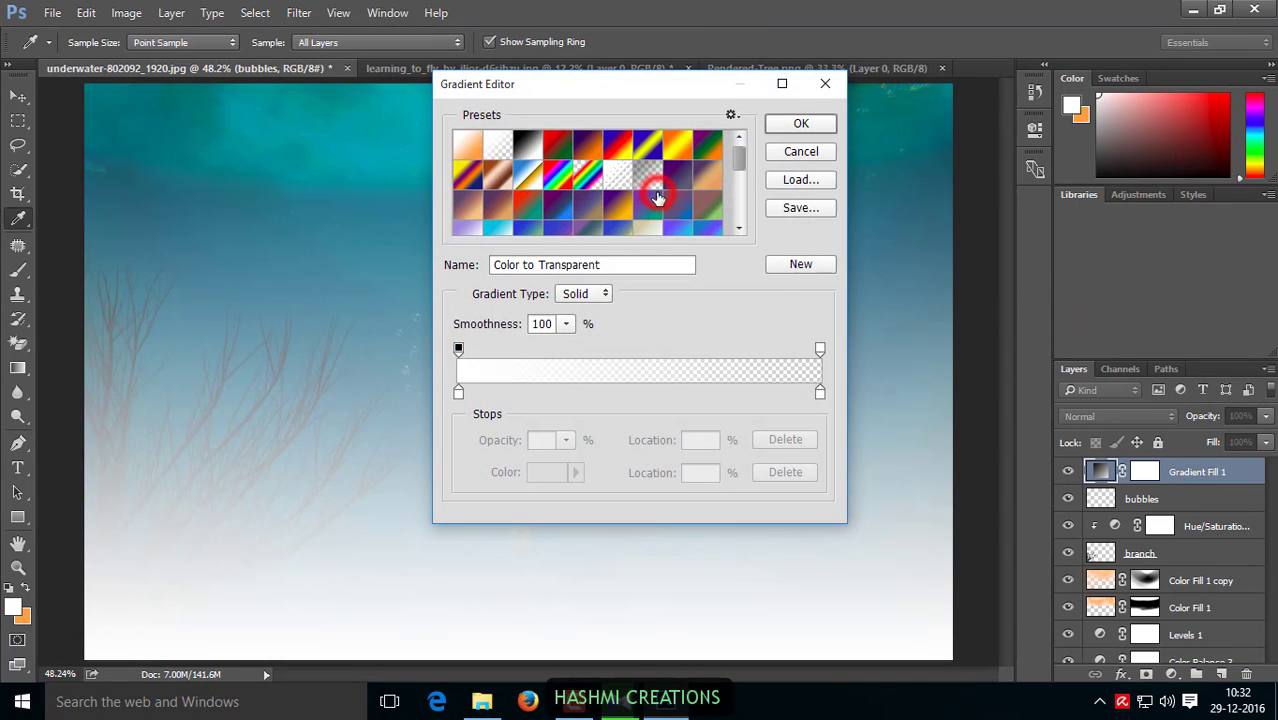
{"action": "left_click", "coordinate": [594, 213]}
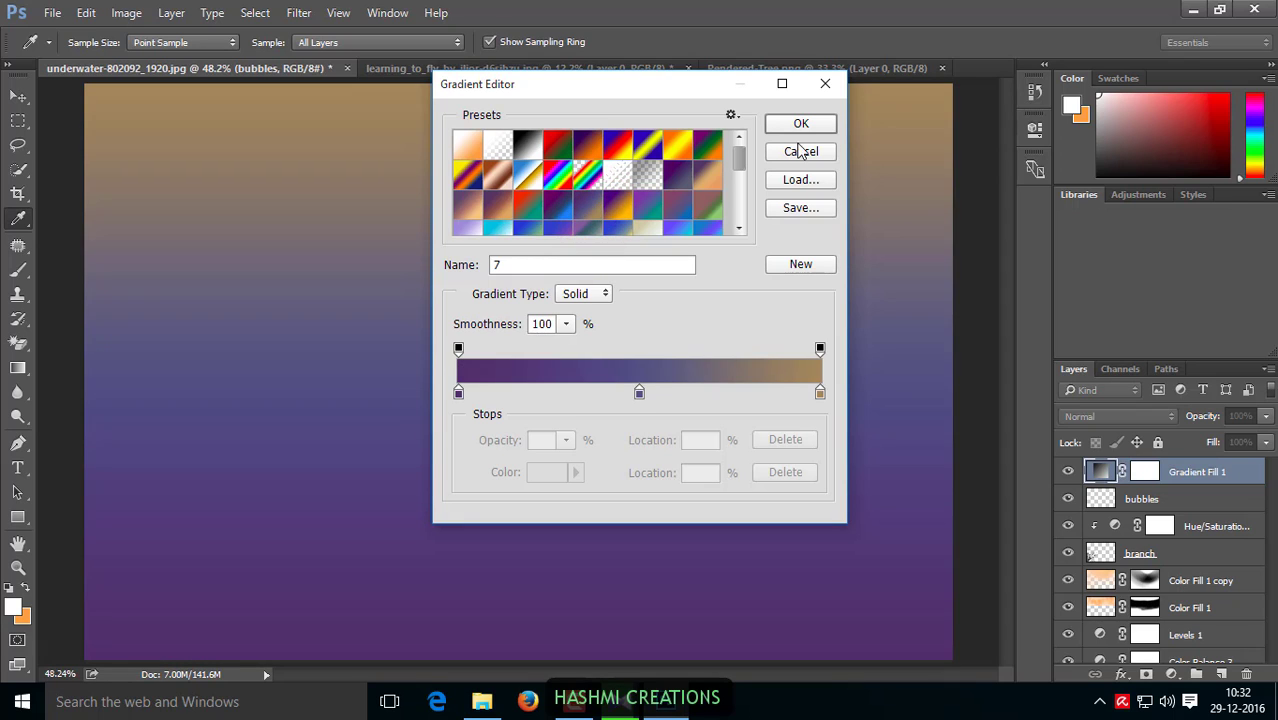
{"action": "left_click", "coordinate": [803, 124]}
{"action": "left_click", "coordinate": [753, 195]}
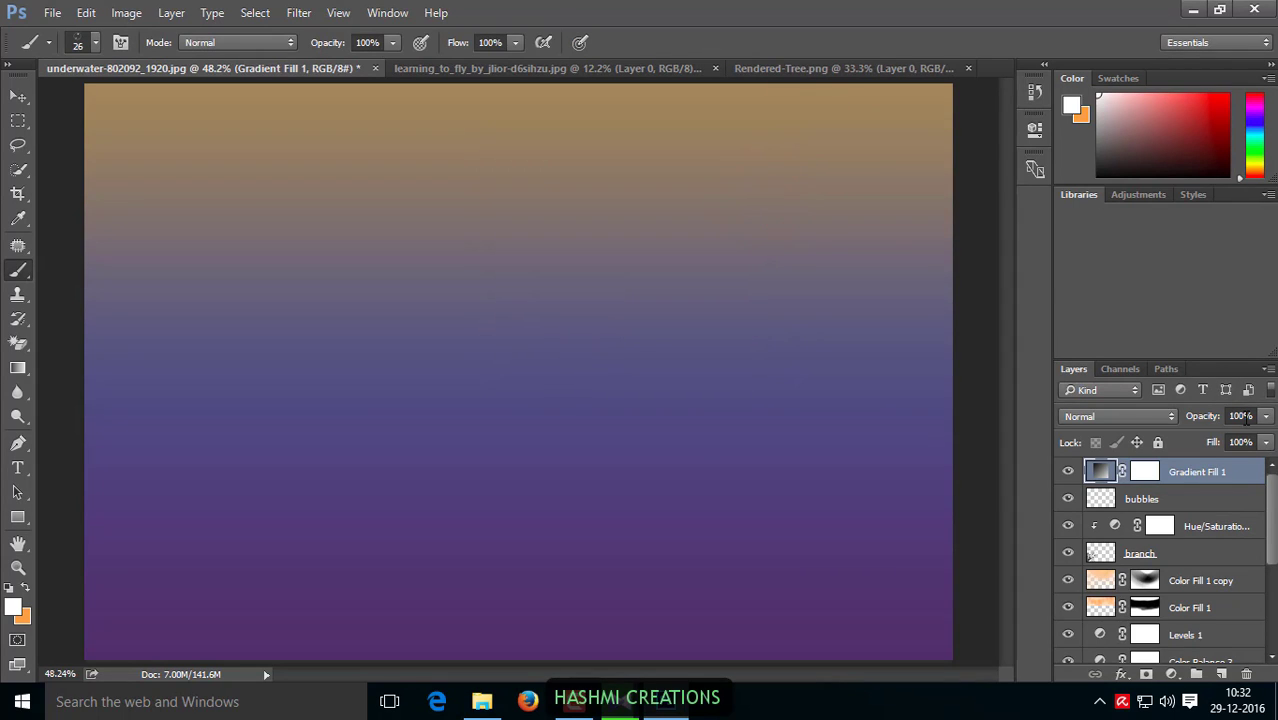
{"action": "left_click_drag", "start_coordinate": [1212, 420], "coordinate": [1151, 415]}
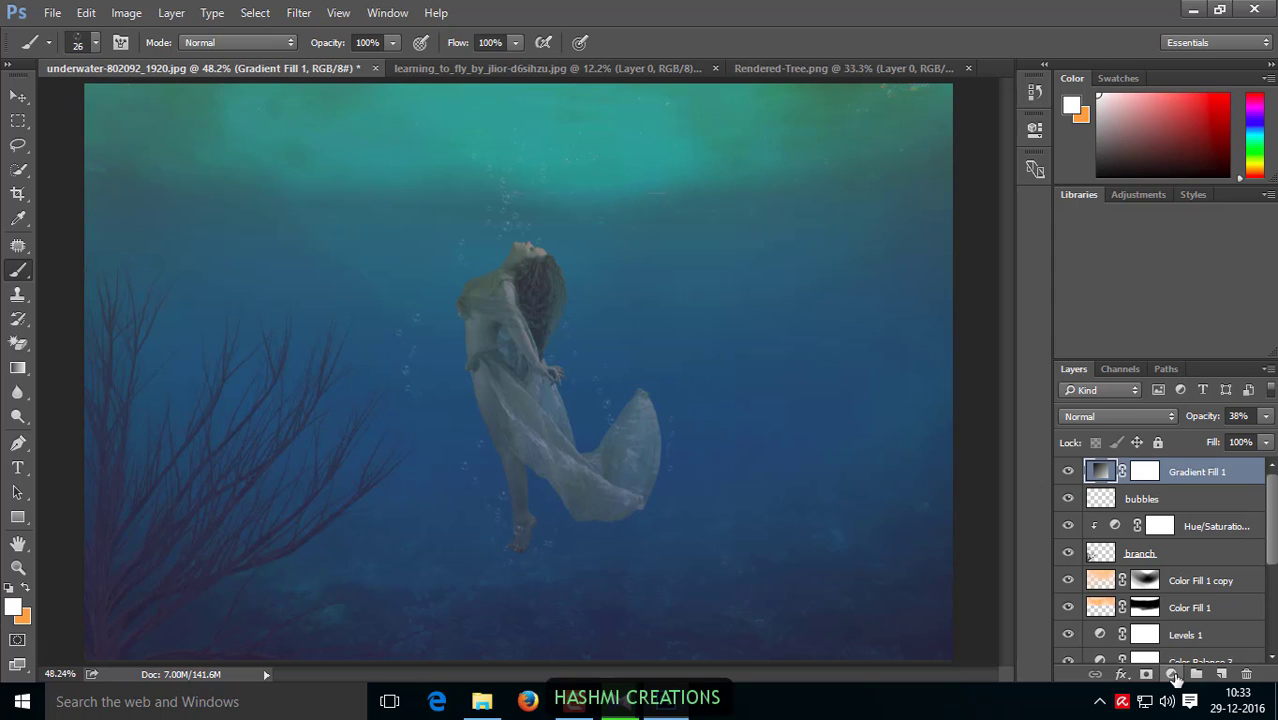
{"action": "left_click", "coordinate": [1176, 678]}
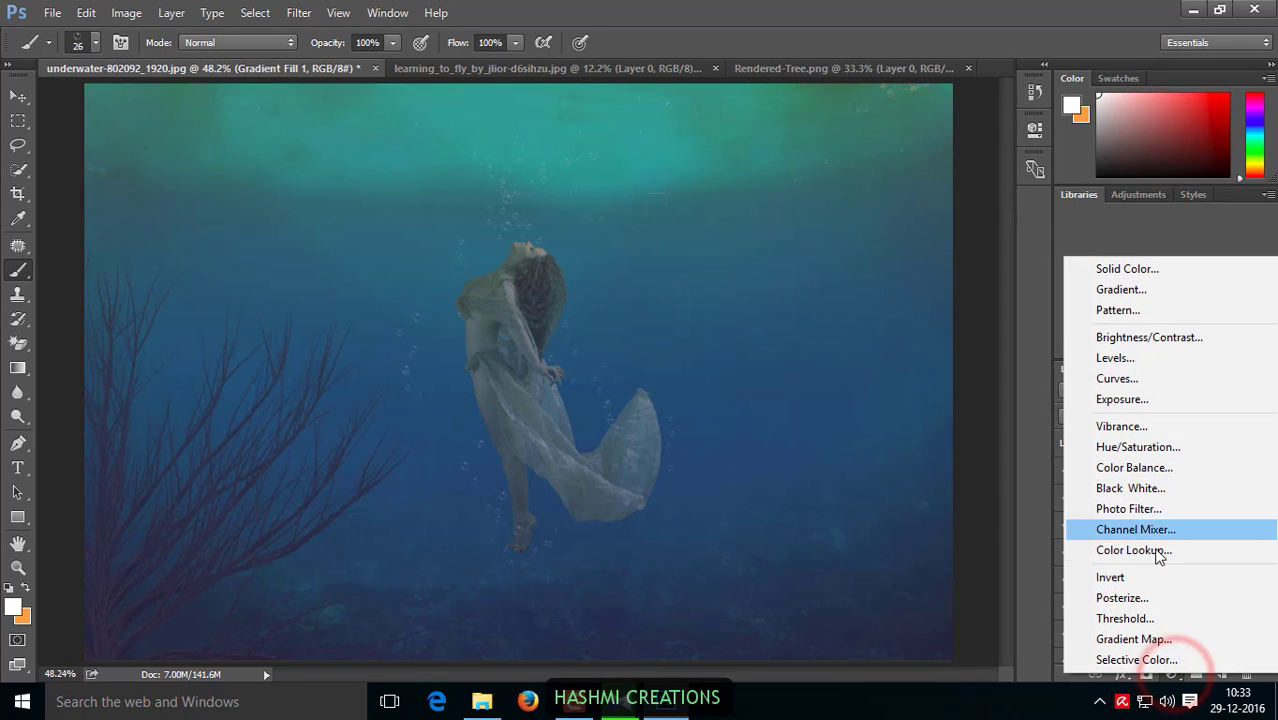
Step: Add a Photo Filter layer using the Yellow filter at 42% density, then zoom out
{"action": "left_click", "coordinate": [1162, 508]}
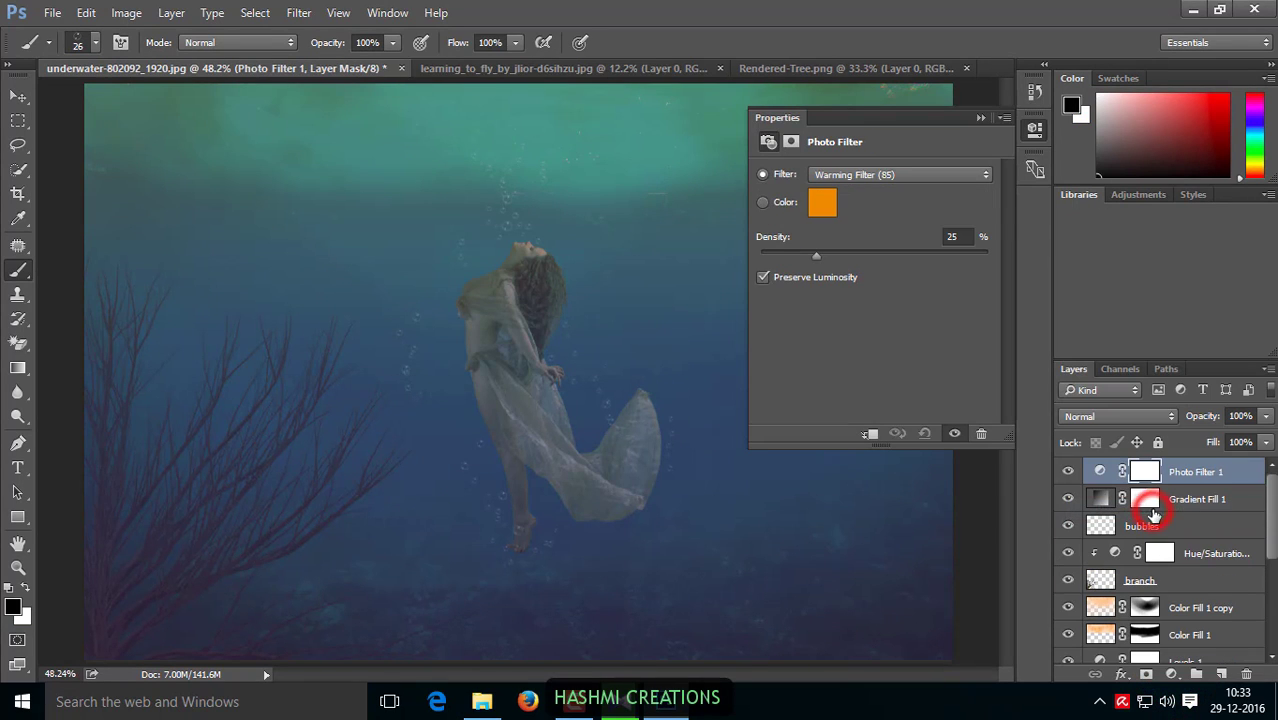
{"action": "left_click", "coordinate": [867, 176]}
{"action": "left_click", "coordinate": [862, 312]}
{"action": "left_click_drag", "start_coordinate": [813, 257], "coordinate": [863, 257]}
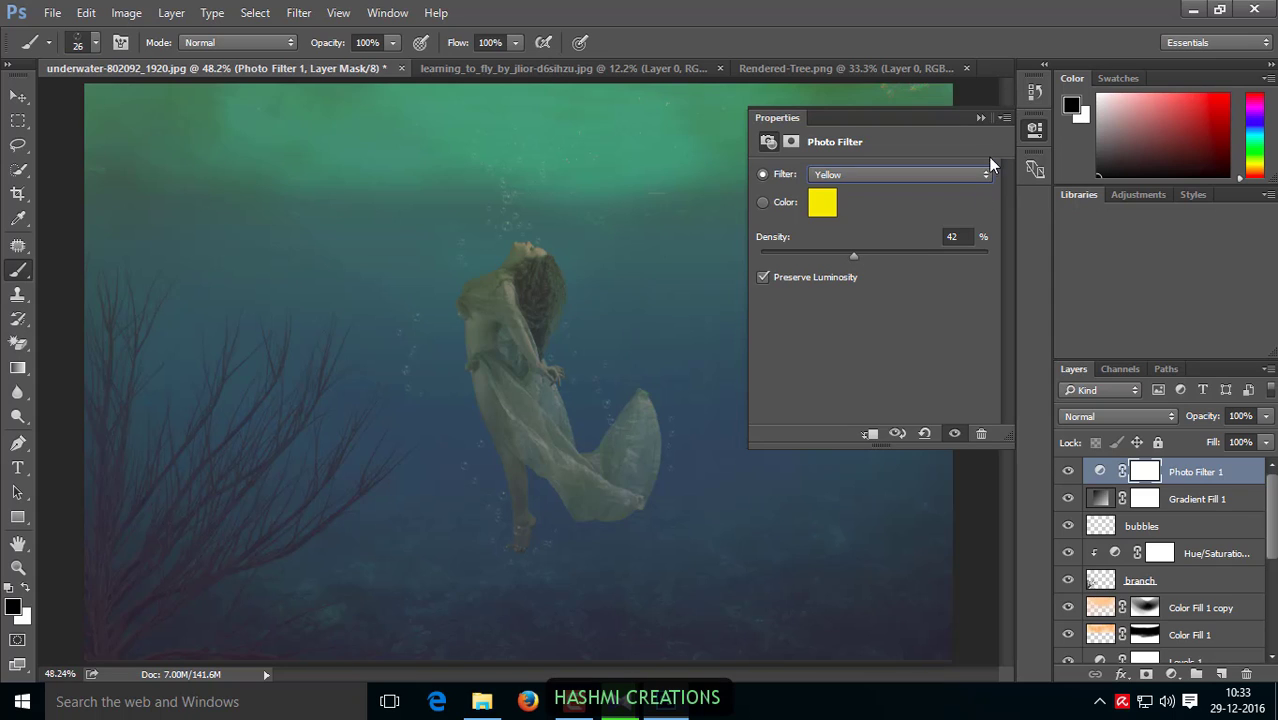
{"action": "left_click", "coordinate": [980, 118]}
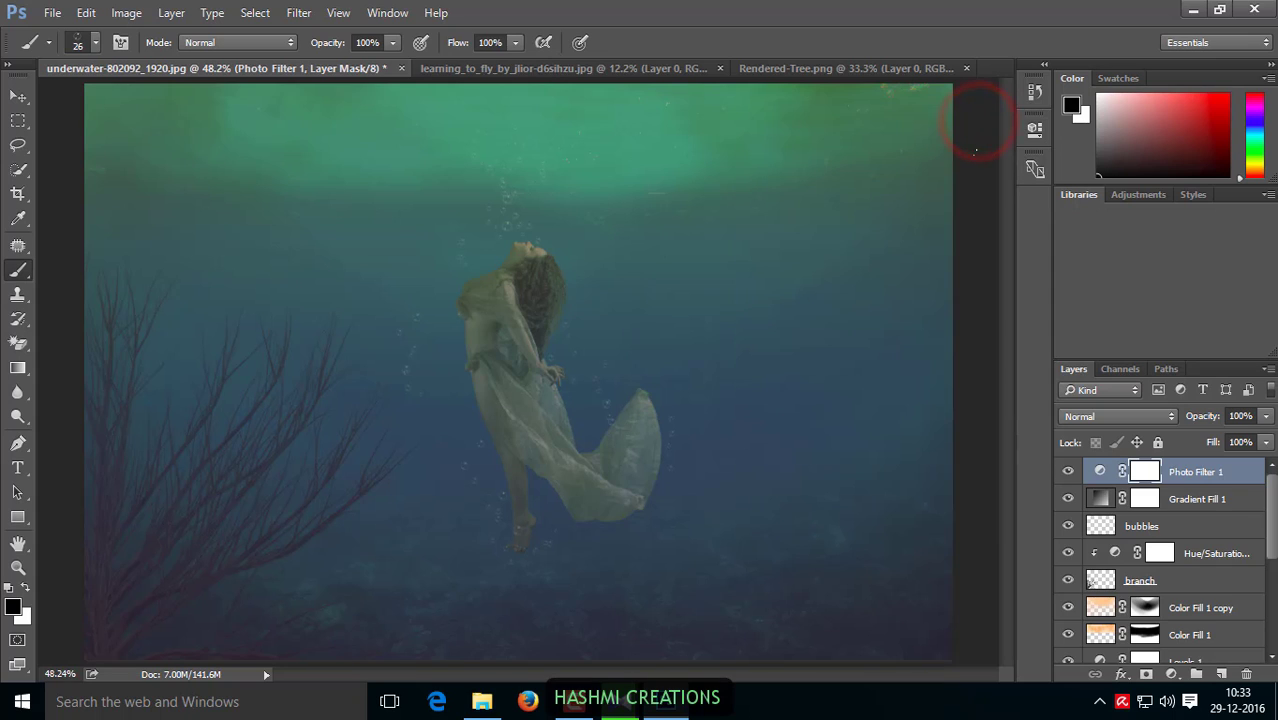
{"action": "key", "text": "ctrl+minus"}
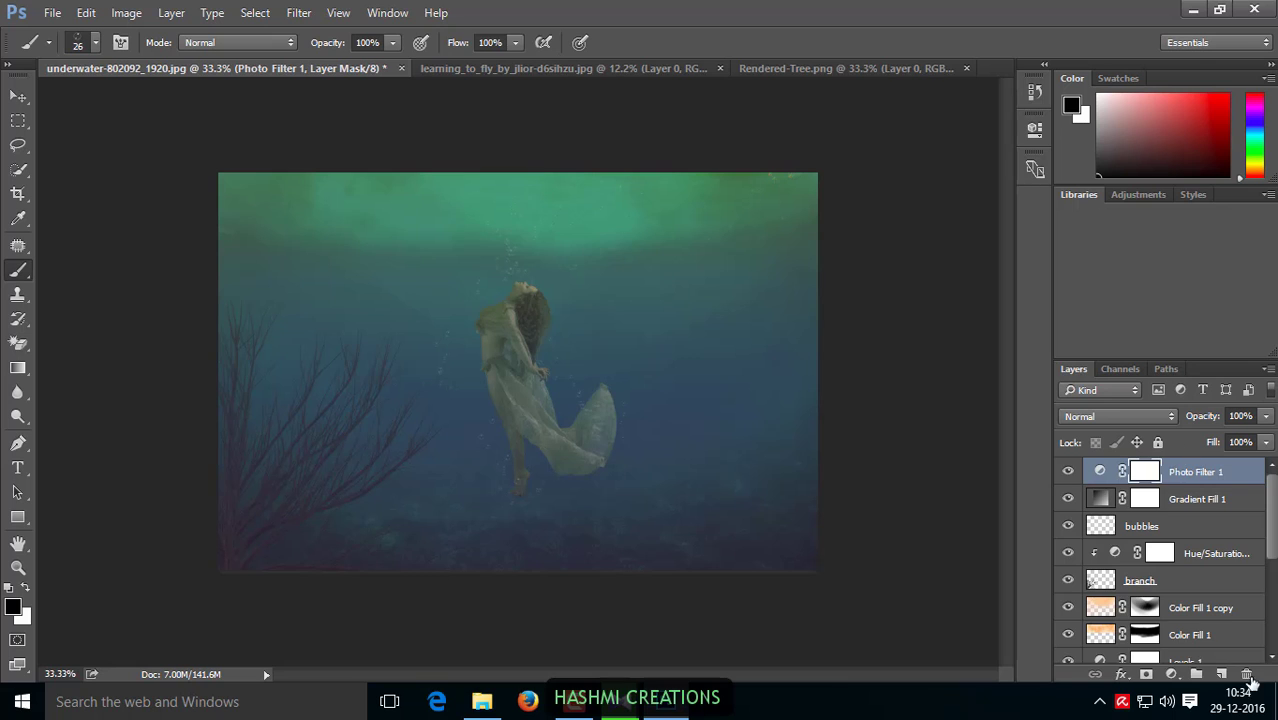
Step: Add a Levels layer with input levels 0, 0.84 and 163
{"action": "left_click", "coordinate": [1172, 674]}
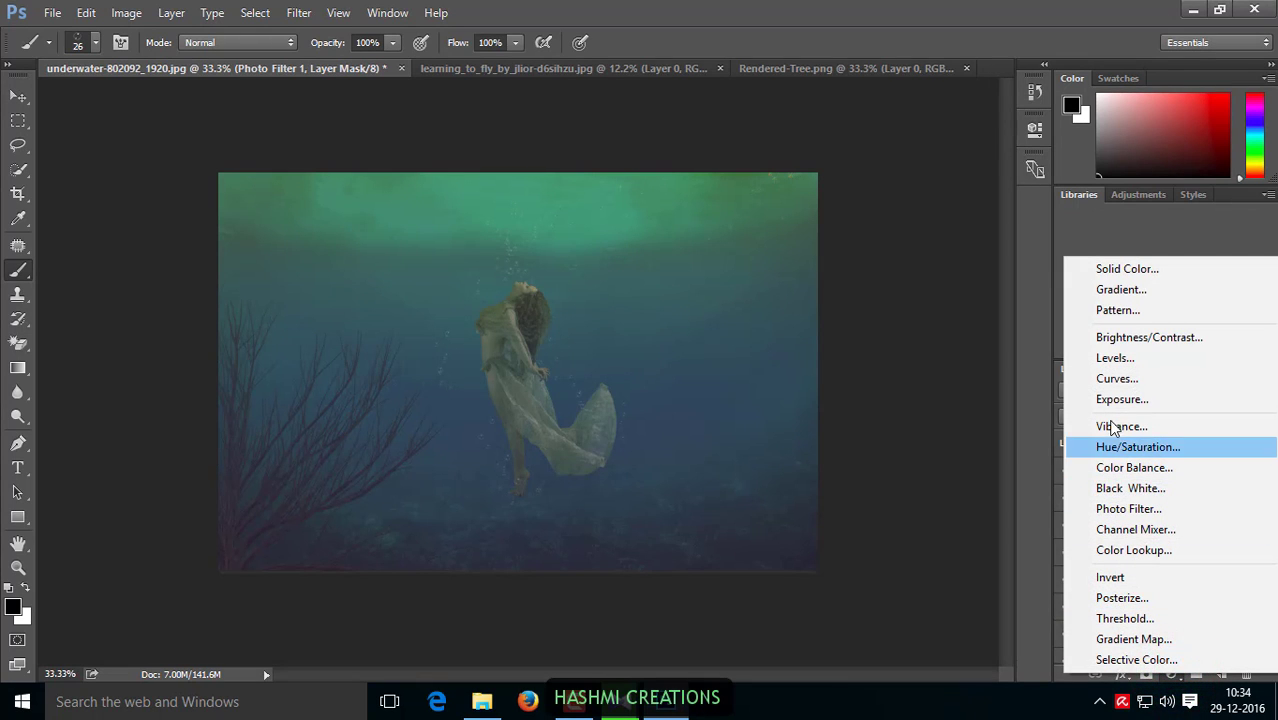
{"action": "left_click", "coordinate": [1120, 358]}
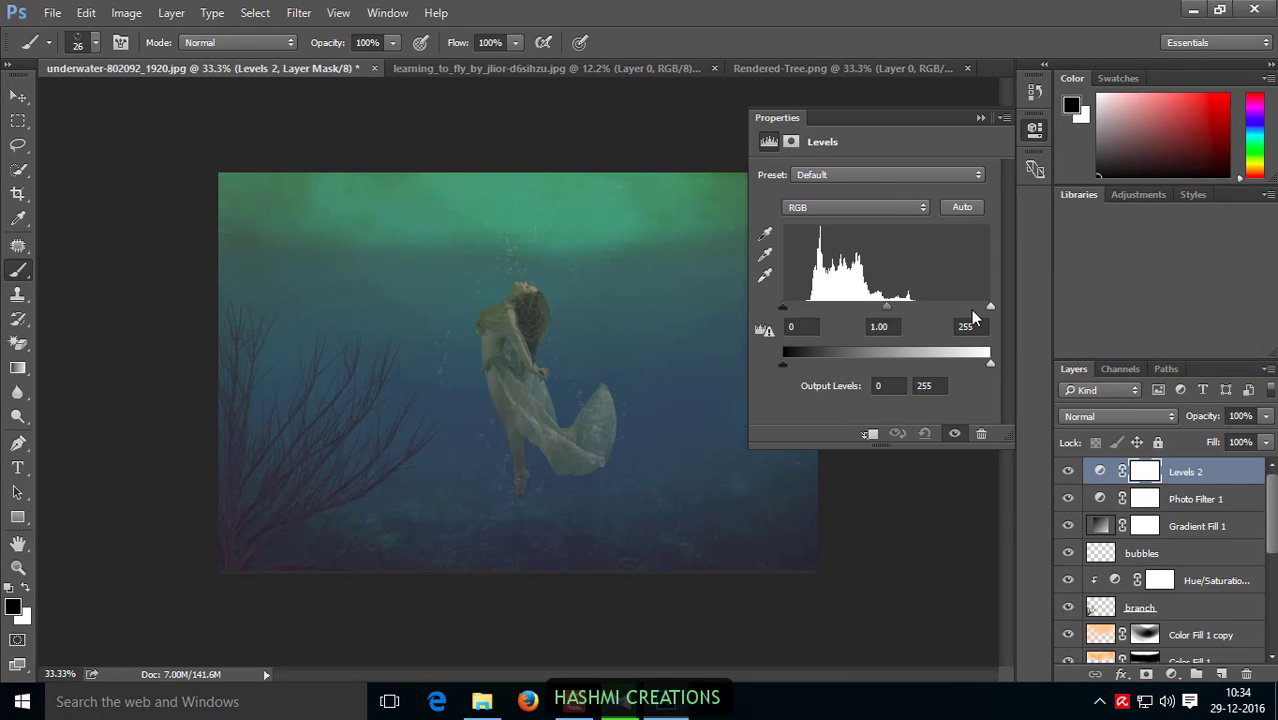
{"action": "left_click_drag", "start_coordinate": [990, 306], "coordinate": [866, 310]}
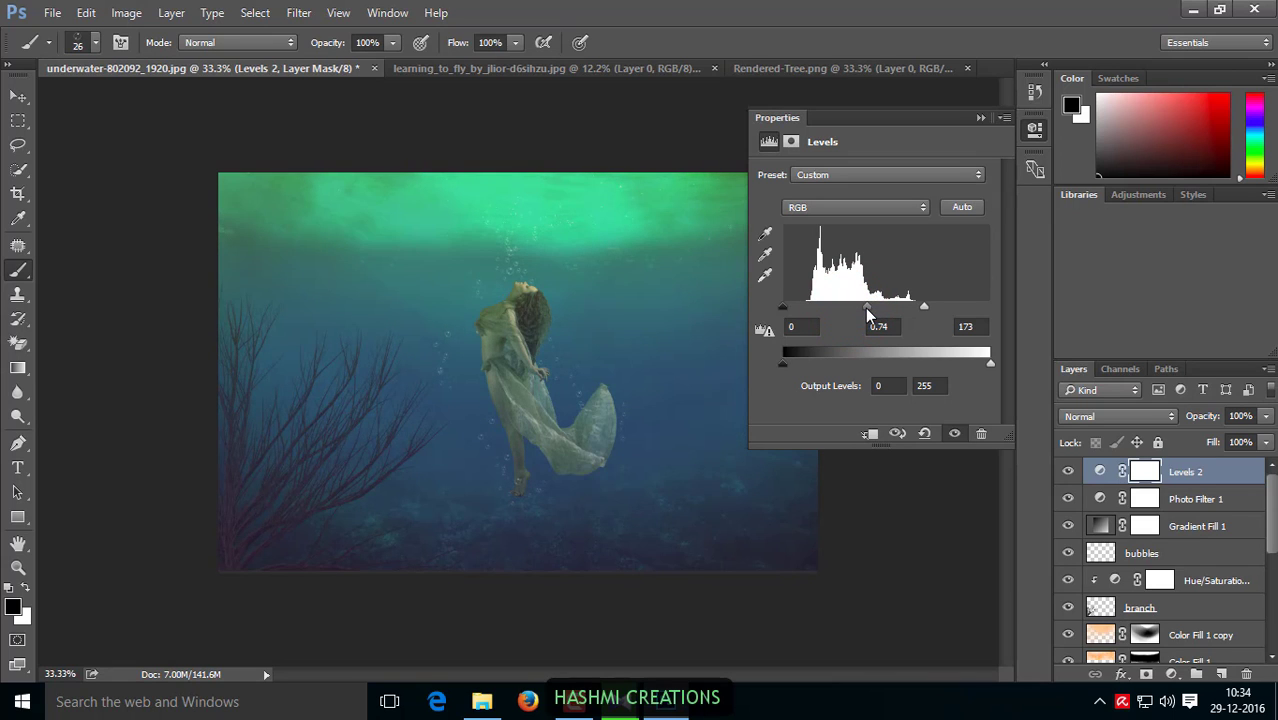
{"action": "left_click_drag", "start_coordinate": [866, 310], "coordinate": [862, 310]}
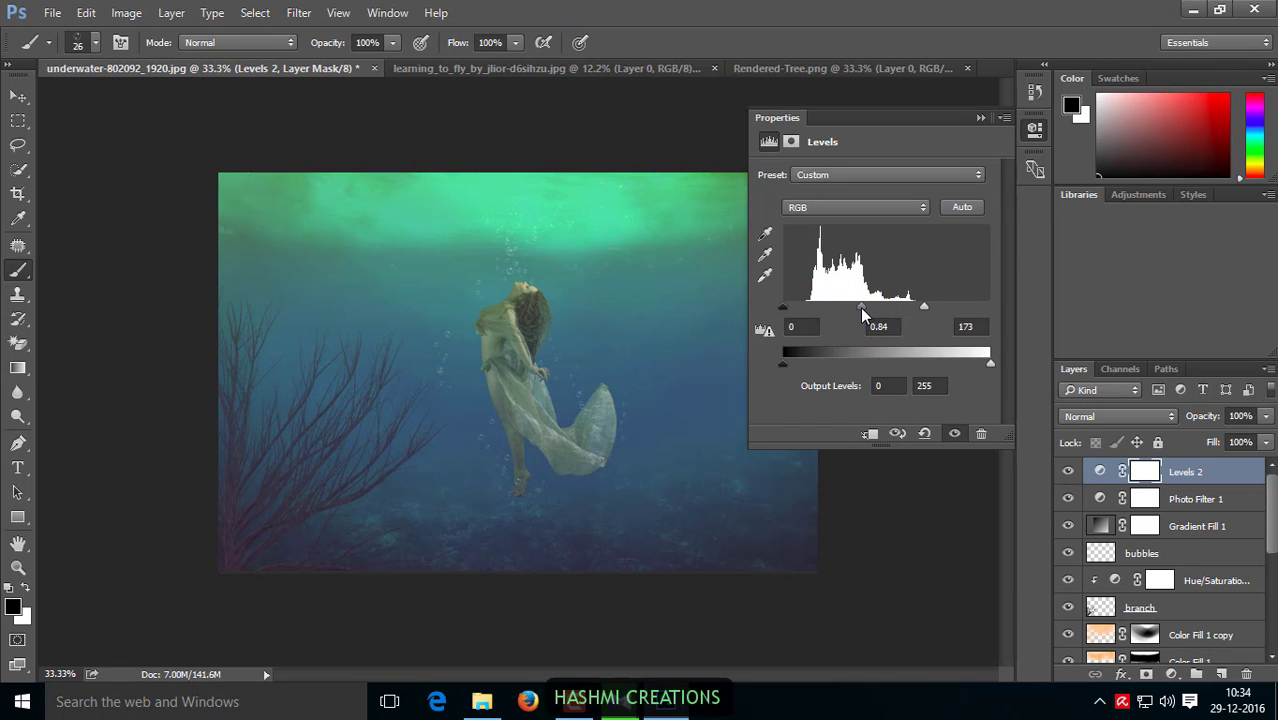
{"action": "left_click_drag", "start_coordinate": [924, 306], "coordinate": [921, 308]}
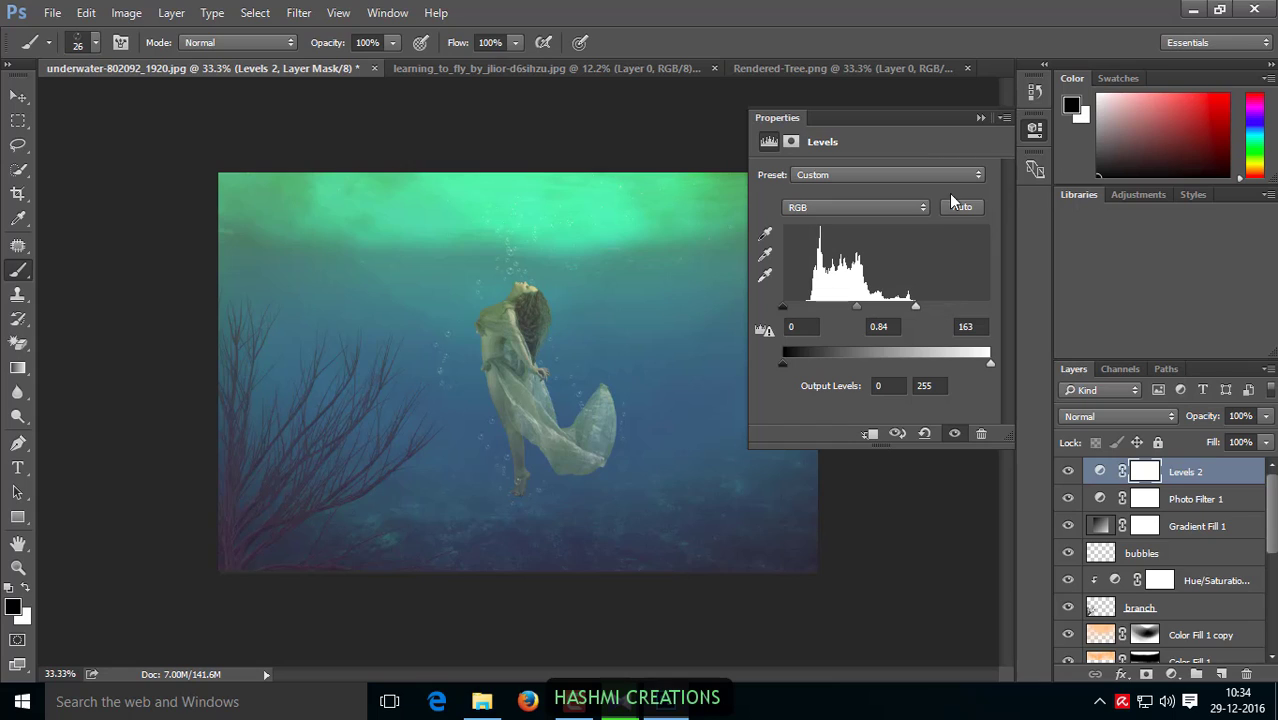
{"action": "left_click", "coordinate": [981, 118]}
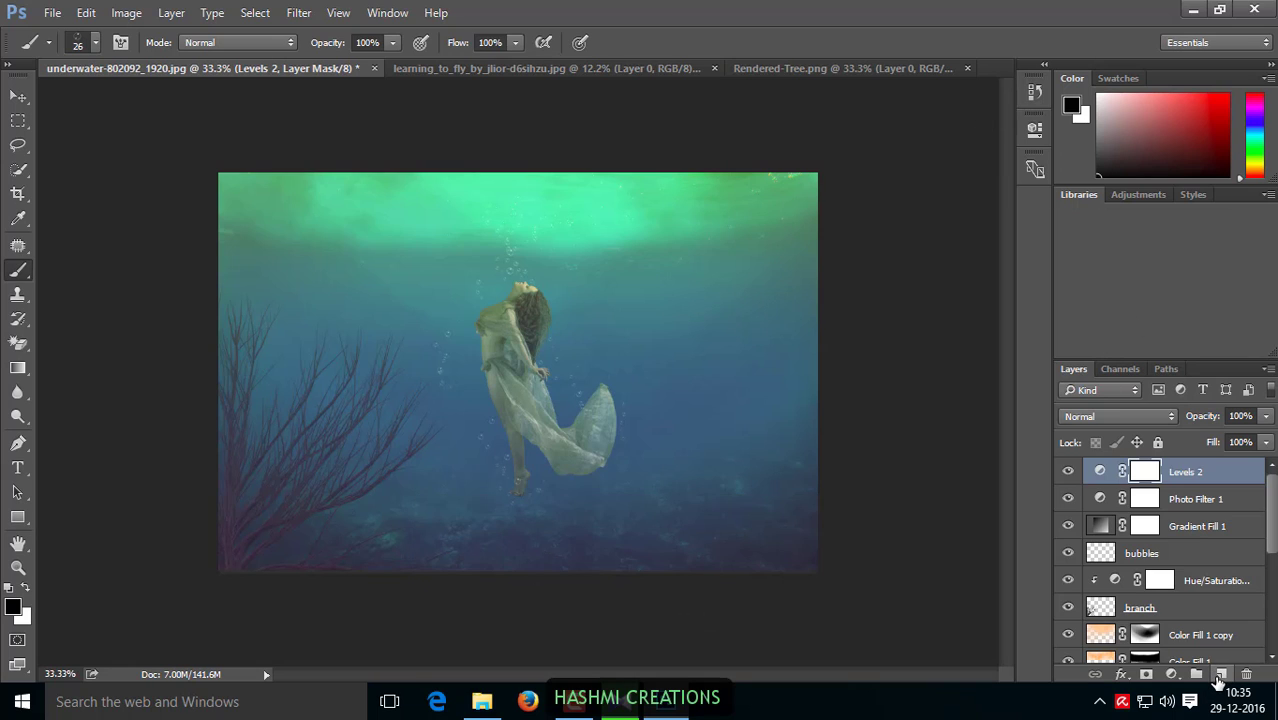
Step: Add a new layer and set up a 297 px soft round brush with black foreground
{"action": "left_click", "coordinate": [1220, 675]}
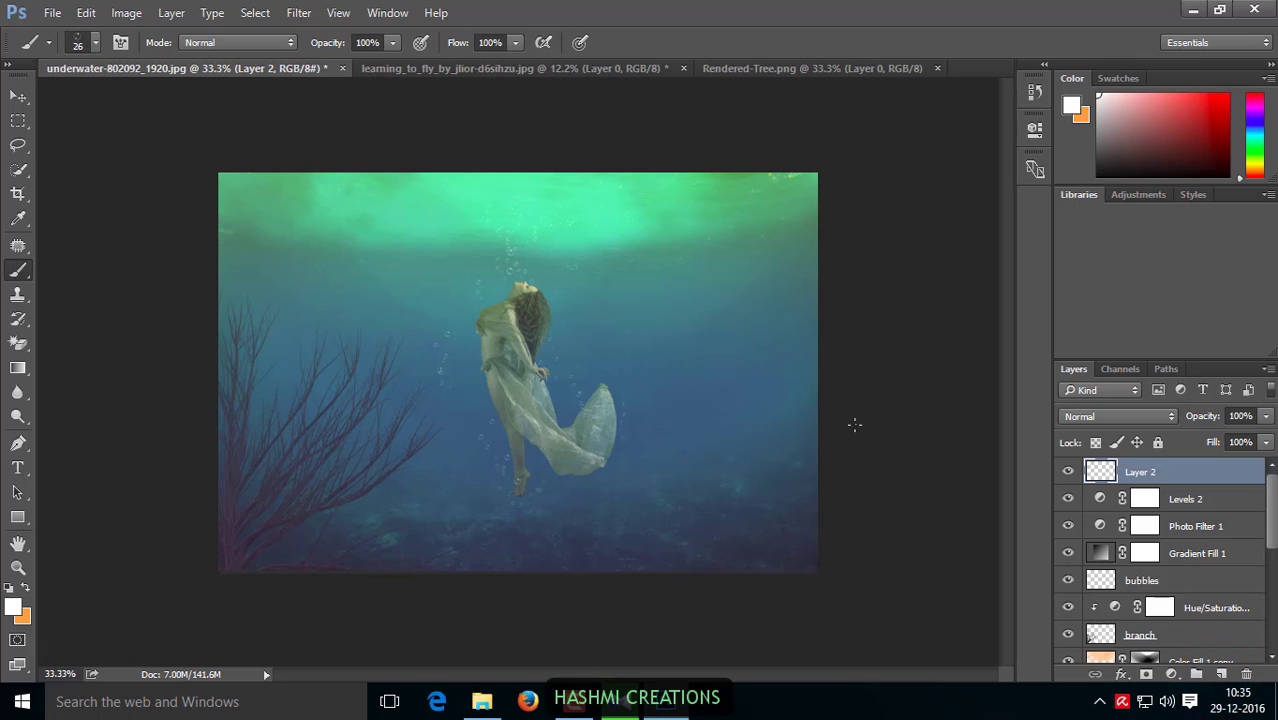
{"action": "left_click", "coordinate": [95, 43]}
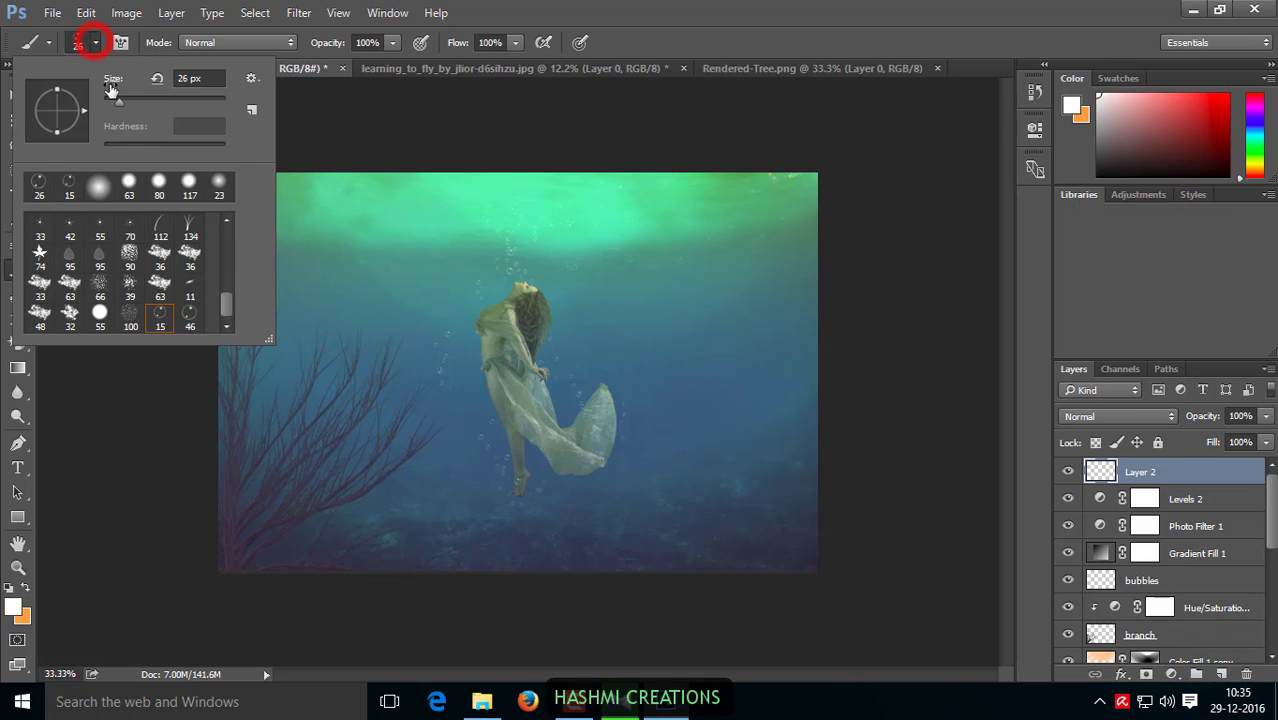
{"action": "scroll", "coordinate": [200, 280], "scroll_direction": "down", "scroll_amount": 5}
{"action": "left_click_drag", "start_coordinate": [230, 280], "coordinate": [228, 238]}
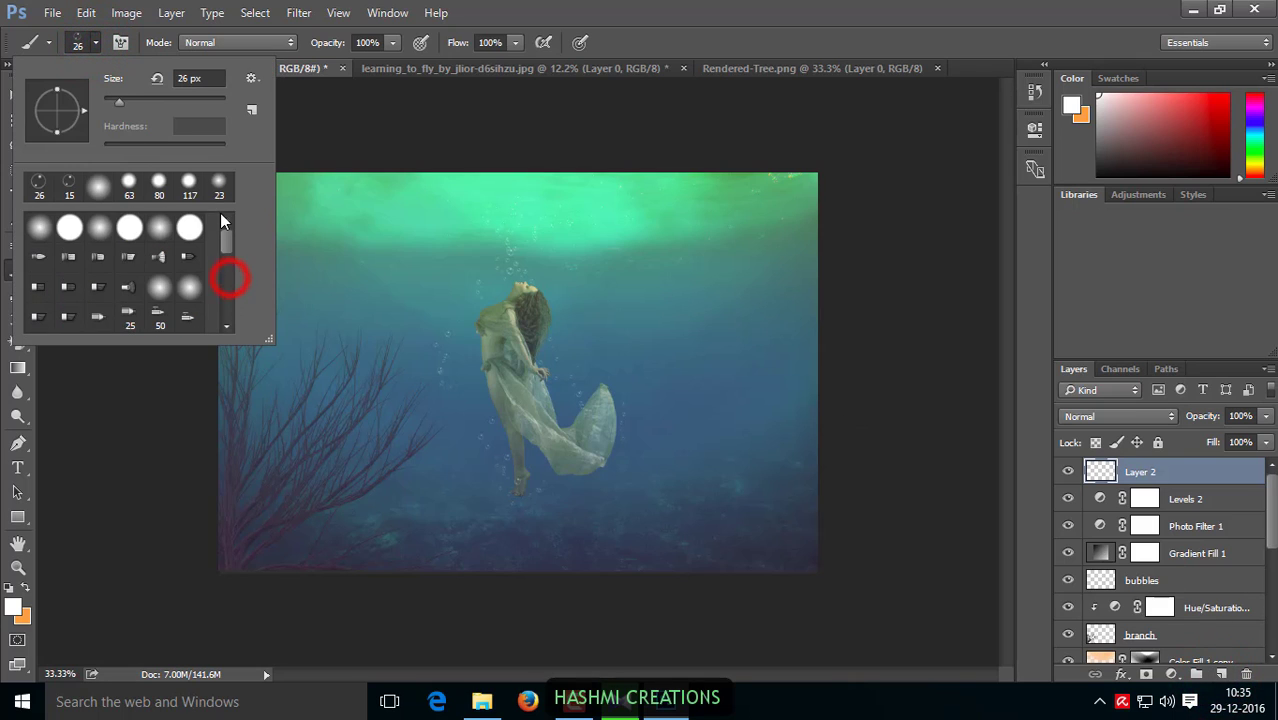
{"action": "left_click", "coordinate": [40, 230]}
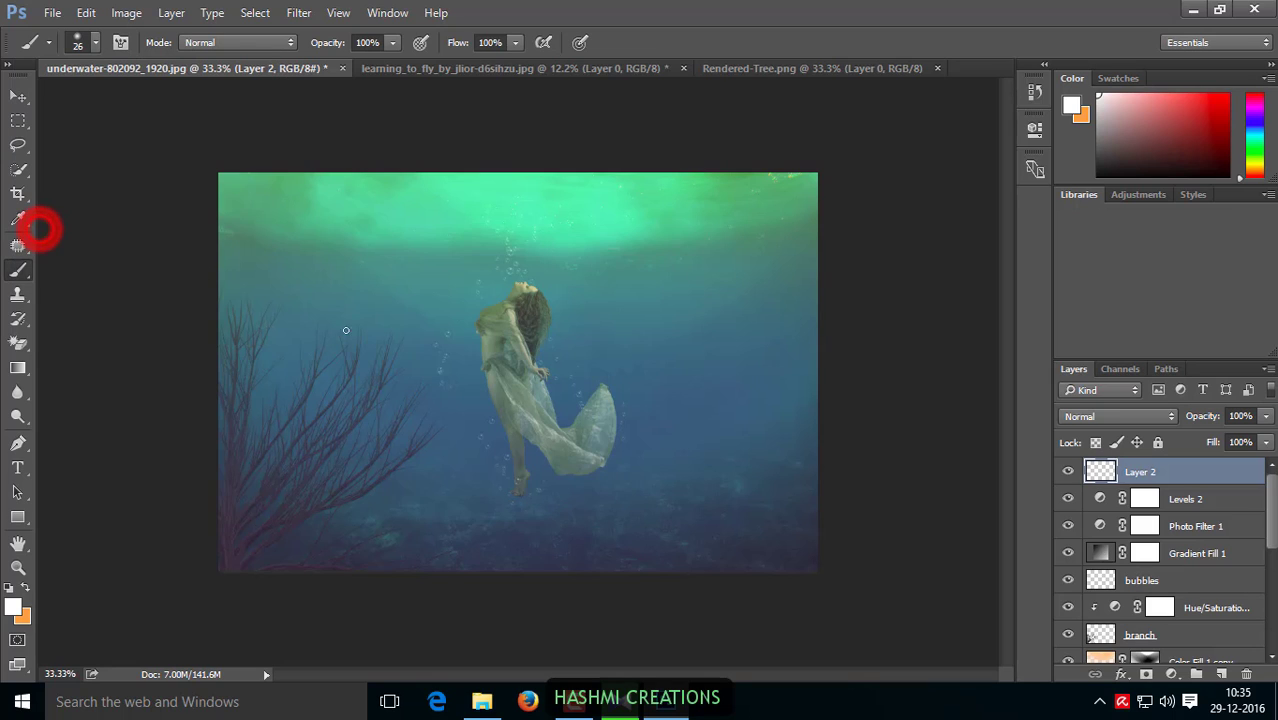
{"action": "right_click", "coordinate": [522, 292]}
{"action": "left_click", "coordinate": [668, 335]}
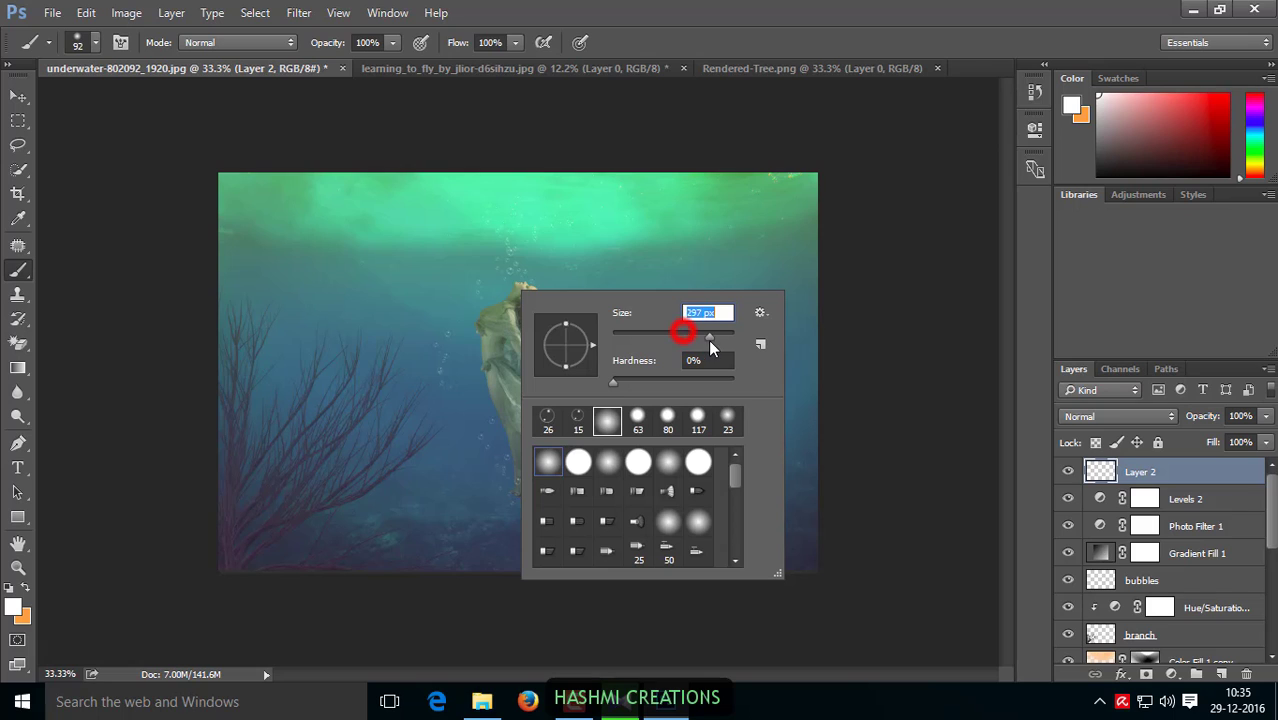
{"action": "left_click_drag", "start_coordinate": [708, 339], "coordinate": [708, 339]}
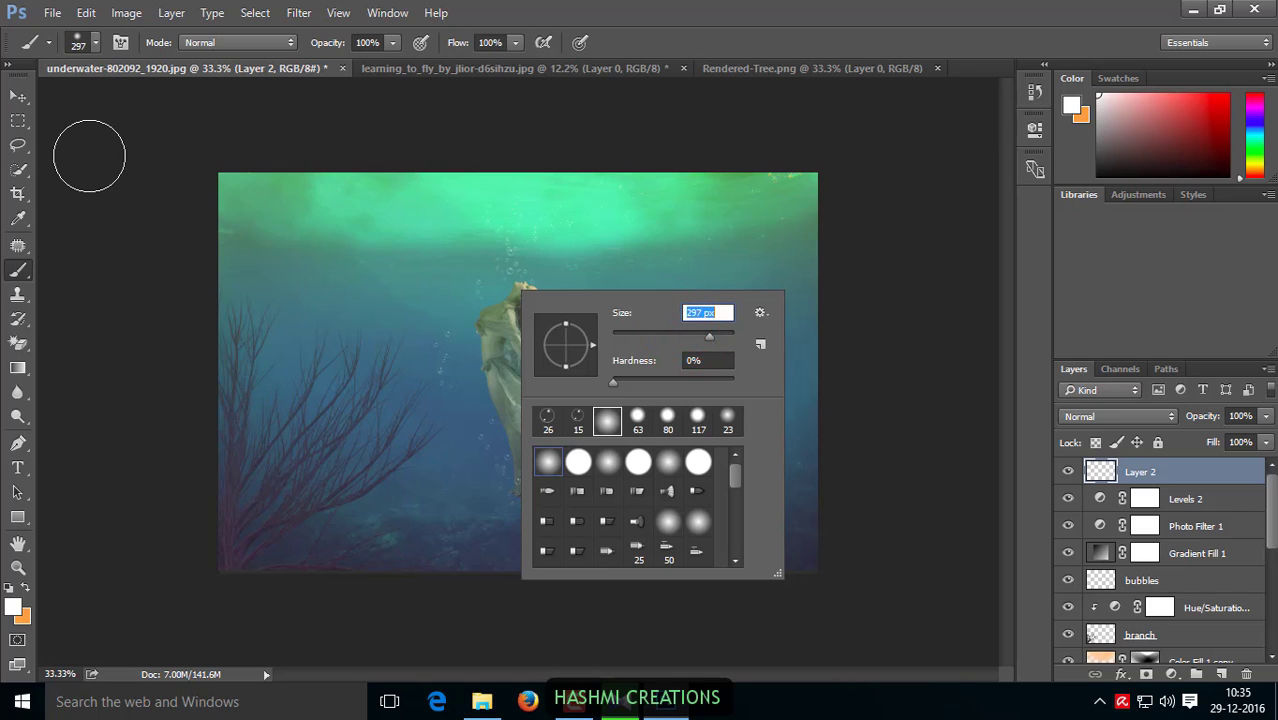
{"action": "left_click", "coordinate": [89, 155]}
{"action": "left_click", "coordinate": [10, 585]}
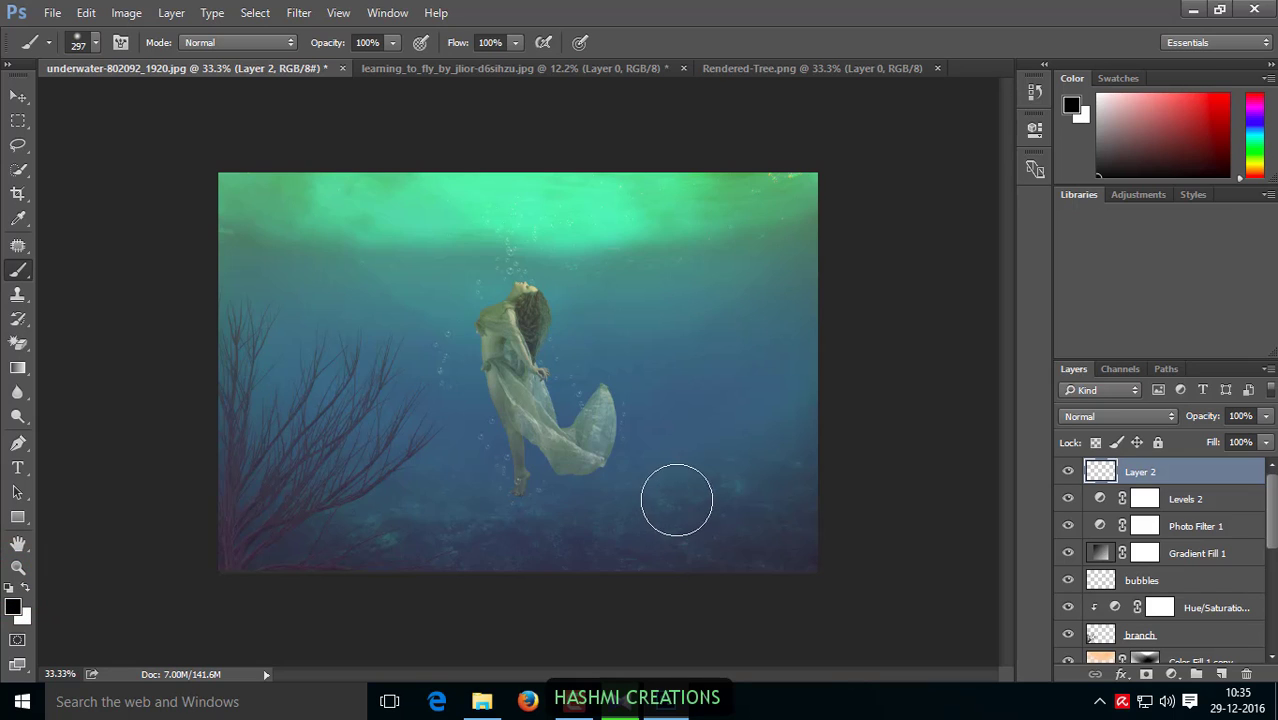
Step: Paint black along the bottom at 57% brush opacity and lower Layer 2's opacity
{"action": "left_click_drag", "start_coordinate": [803, 521], "coordinate": [756, 559]}
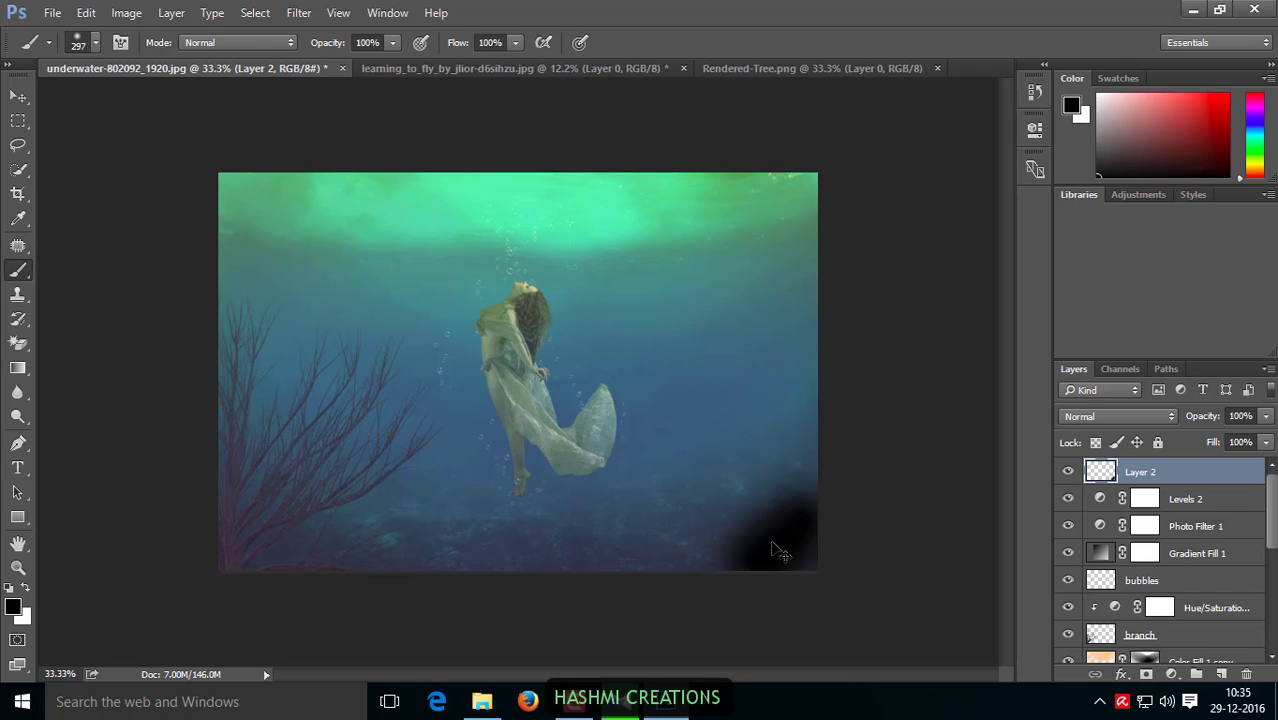
{"action": "left_click", "coordinate": [86, 12]}
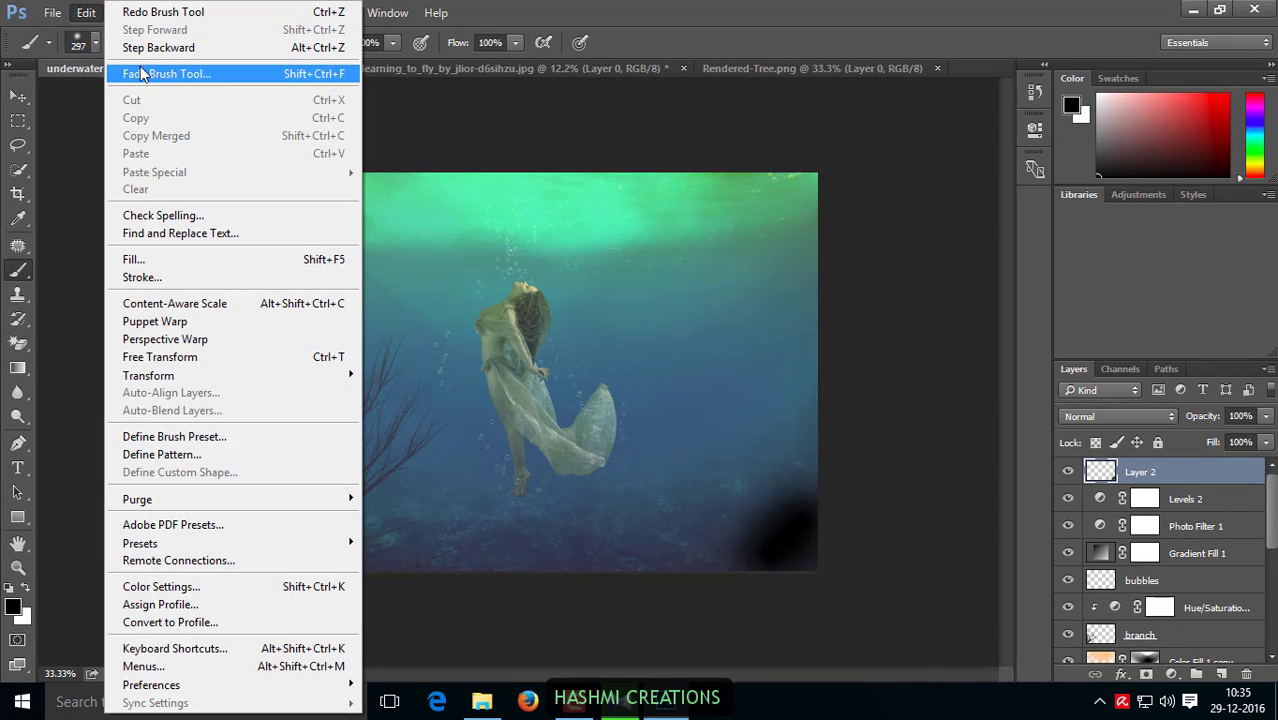
{"action": "left_click", "coordinate": [143, 47]}
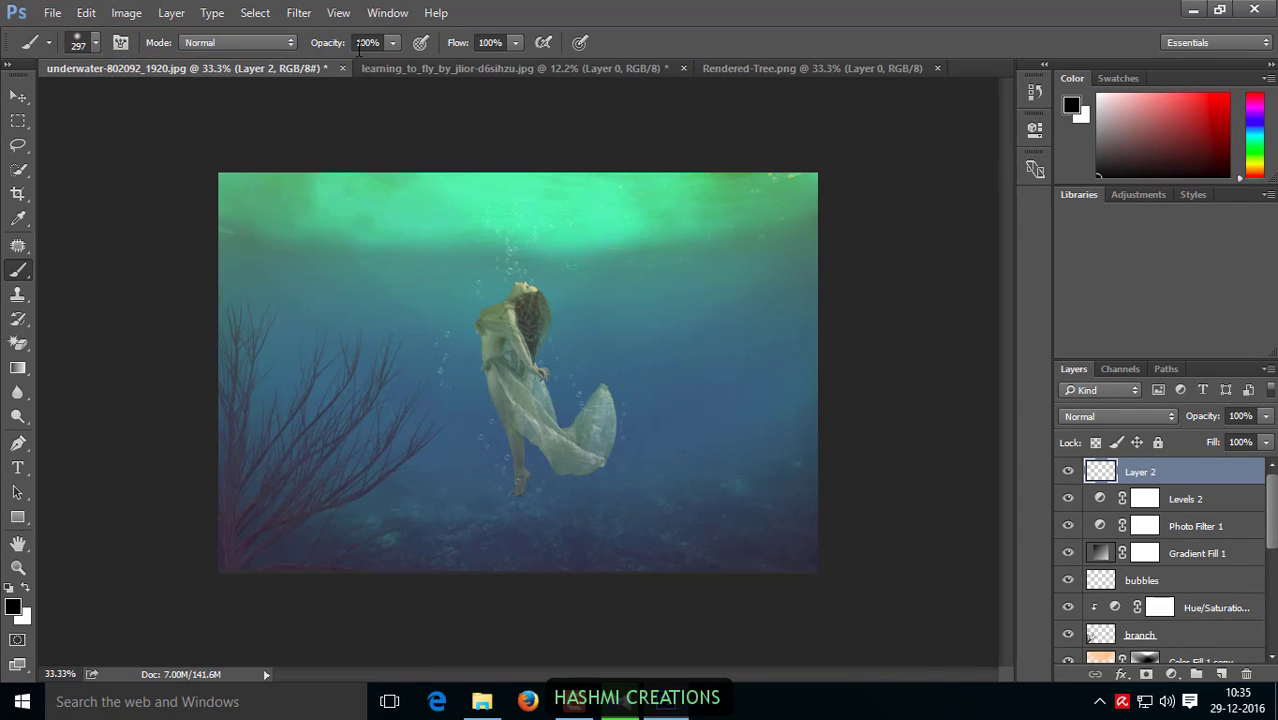
{"action": "mouse_move", "coordinate": [384, 45]}
{"action": "left_mouse_down"}
{"action": "mouse_move", "coordinate": [379, 63]}
{"action": "mouse_move", "coordinate": [350, 66]}
{"action": "left_mouse_up"}
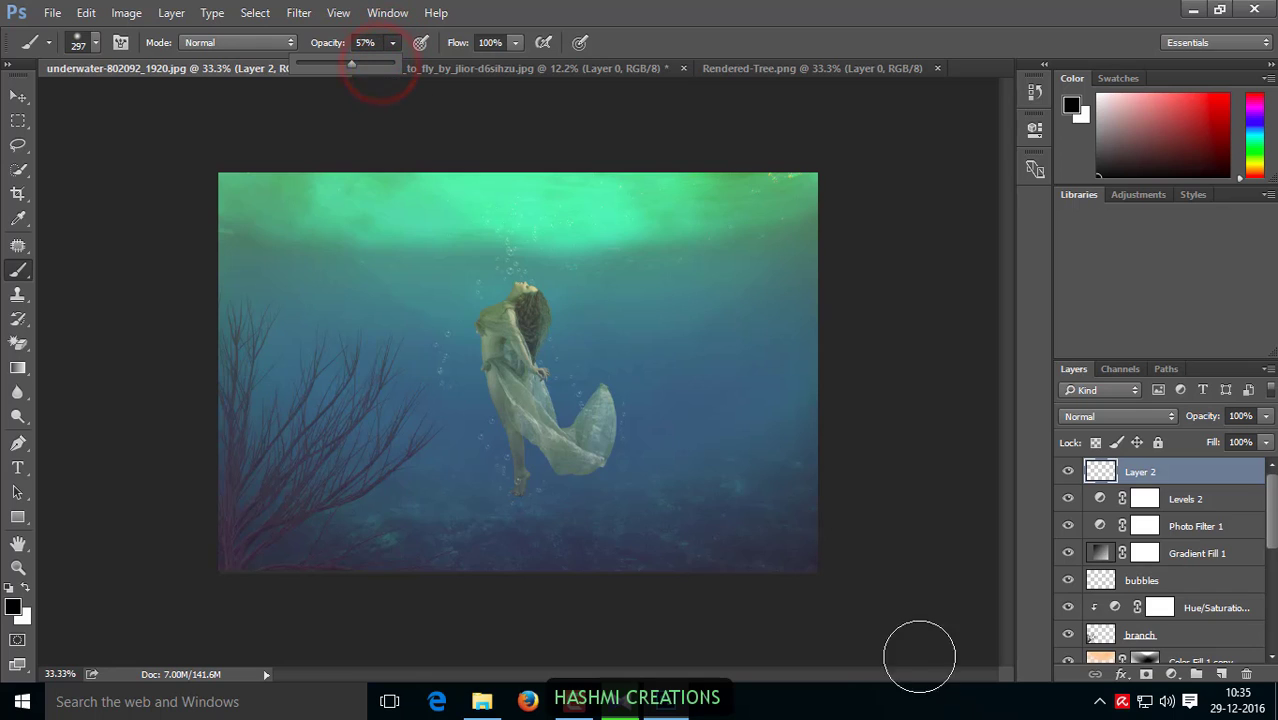
{"action": "mouse_move", "coordinate": [822, 530]}
{"action": "left_mouse_down"}
{"action": "mouse_move", "coordinate": [729, 559]}
{"action": "mouse_move", "coordinate": [542, 571]}
{"action": "mouse_move", "coordinate": [217, 522]}
{"action": "mouse_move", "coordinate": [230, 518]}
{"action": "mouse_move", "coordinate": [225, 471]}
{"action": "mouse_move", "coordinate": [314, 525]}
{"action": "mouse_move", "coordinate": [759, 538]}
{"action": "left_mouse_up"}
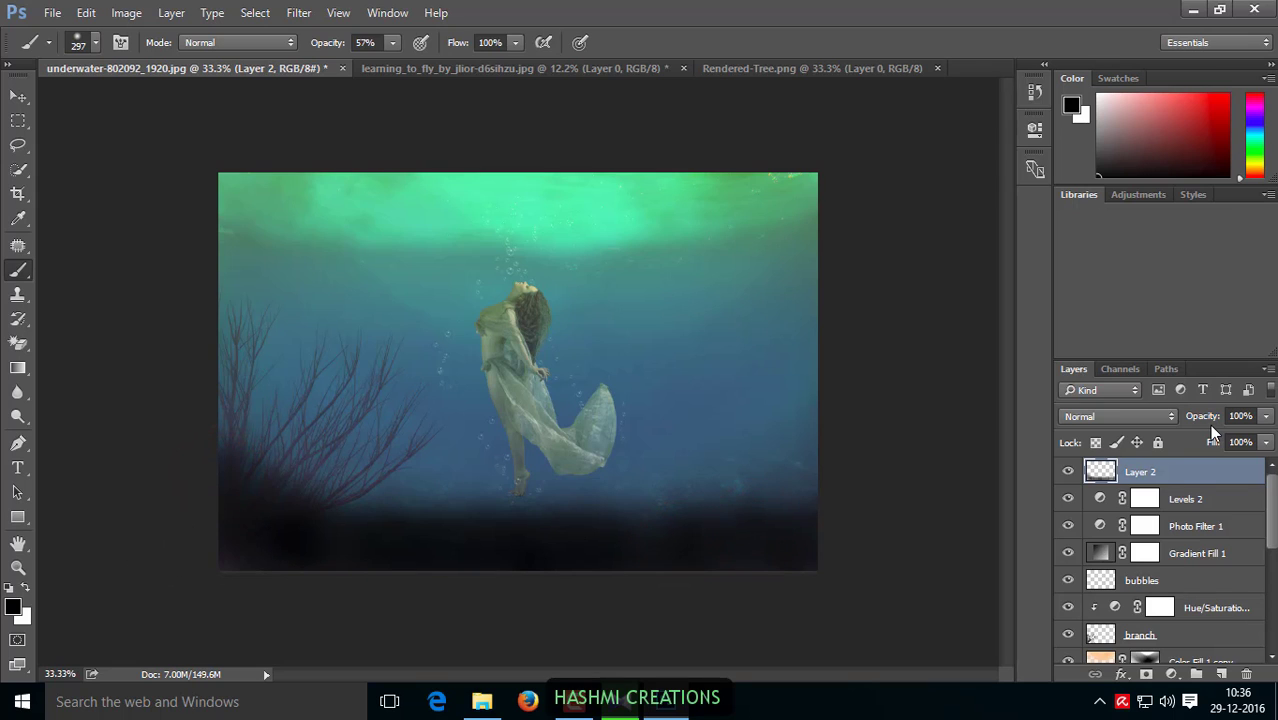
{"action": "left_click_drag", "start_coordinate": [1216, 424], "coordinate": [1176, 423]}
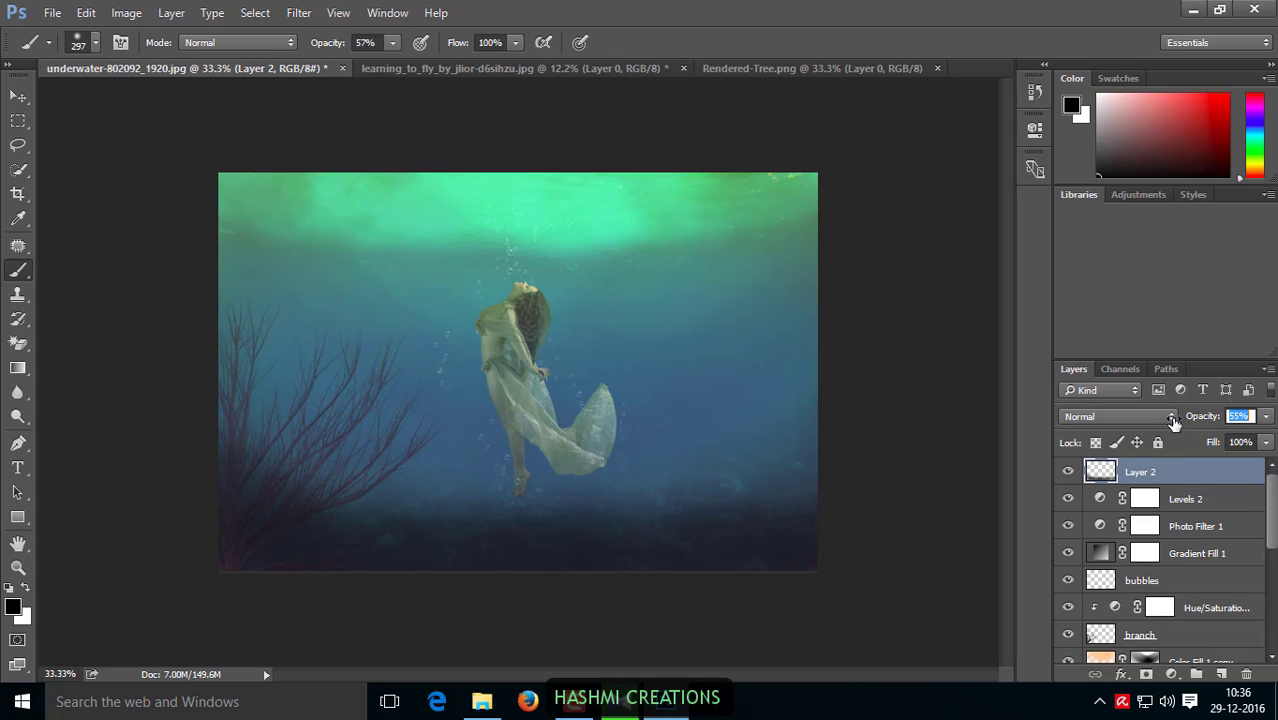
Step: Move Layer 2 below the branch layer and set its opacity to 17%
{"action": "left_click", "coordinate": [17, 95]}
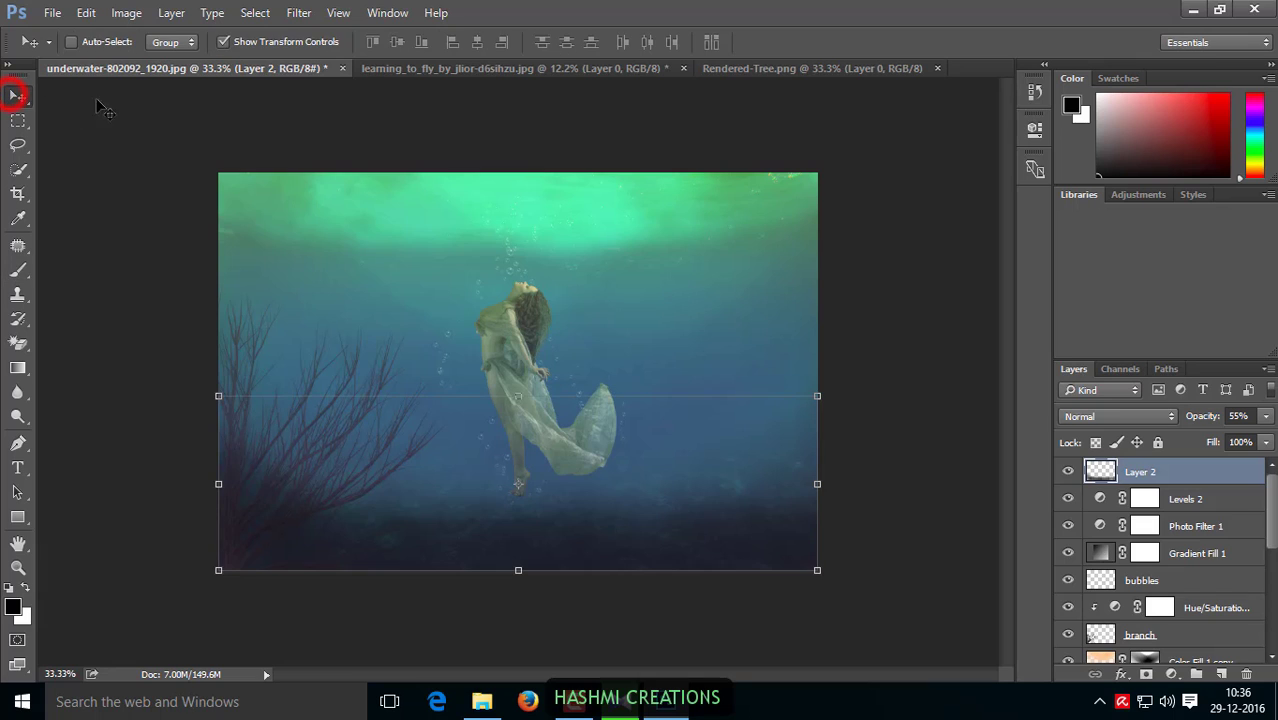
{"action": "left_click_drag", "start_coordinate": [1100, 470], "coordinate": [1114, 650]}
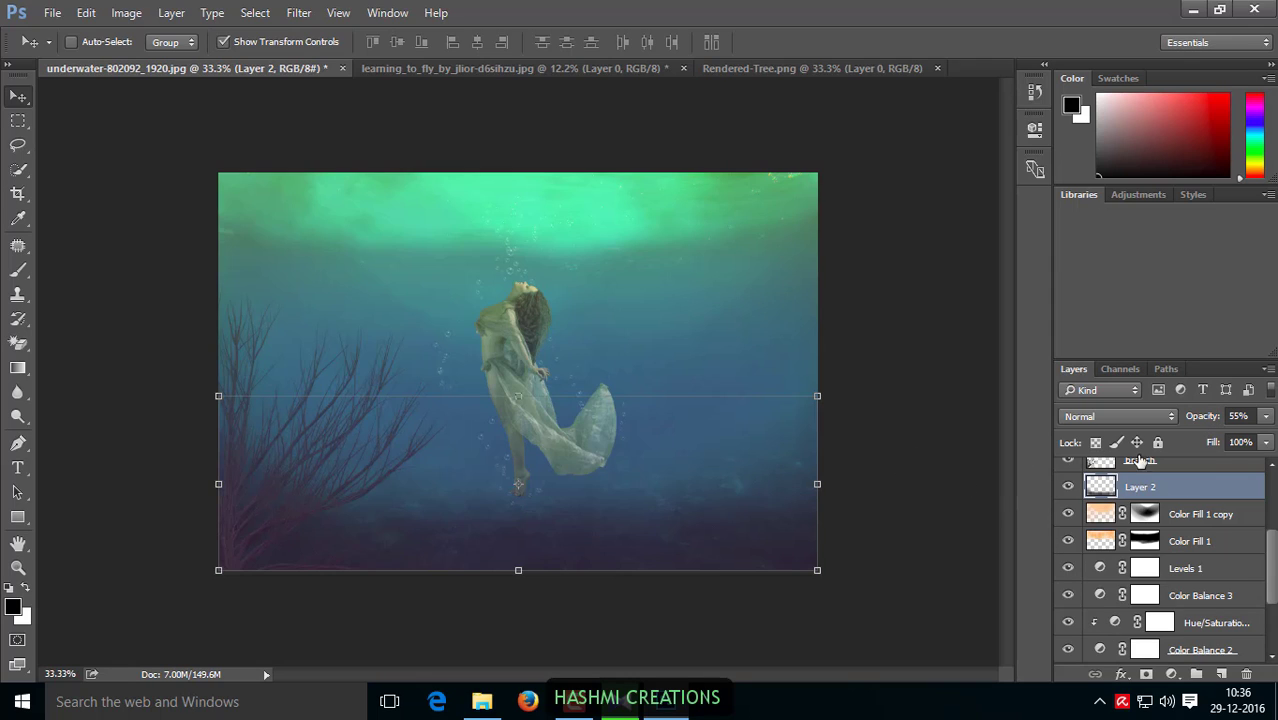
{"action": "left_click_drag", "start_coordinate": [1203, 418], "coordinate": [1168, 420]}
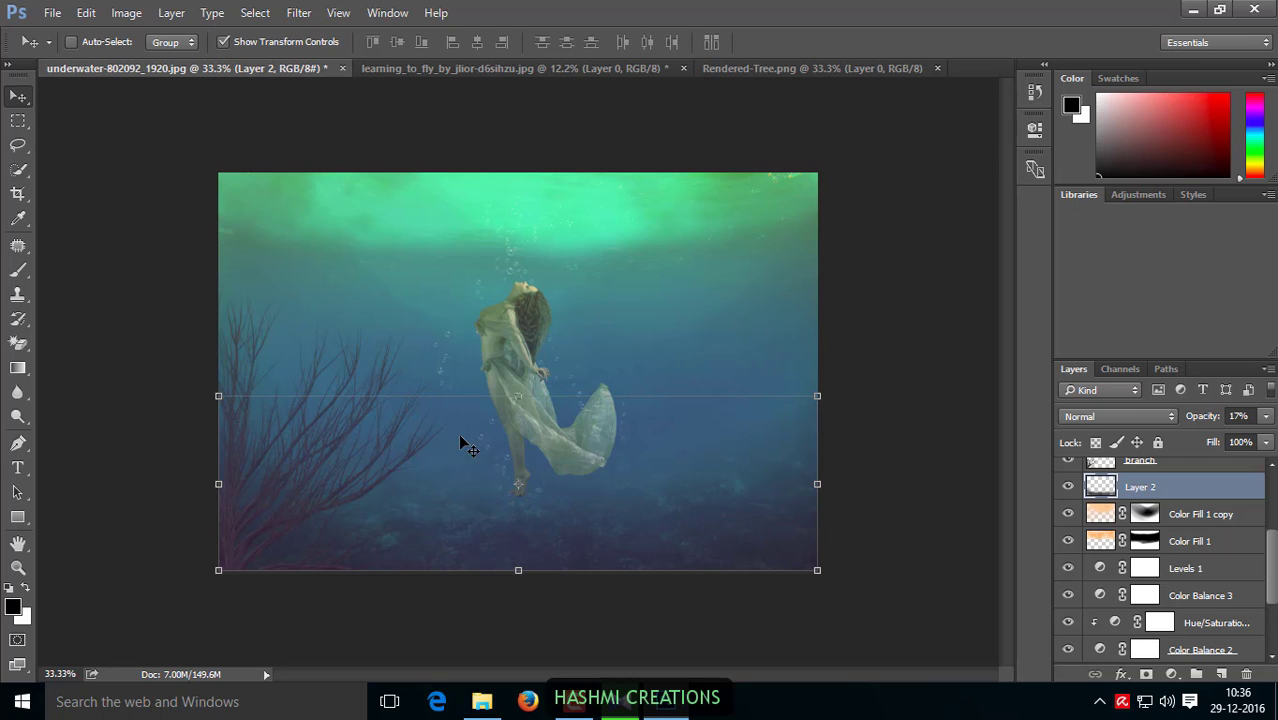
Step: Stretch Layer 2's dark shading upward to about 132% height and apply the transform
{"action": "left_click_drag", "start_coordinate": [516, 397], "coordinate": [512, 337]}
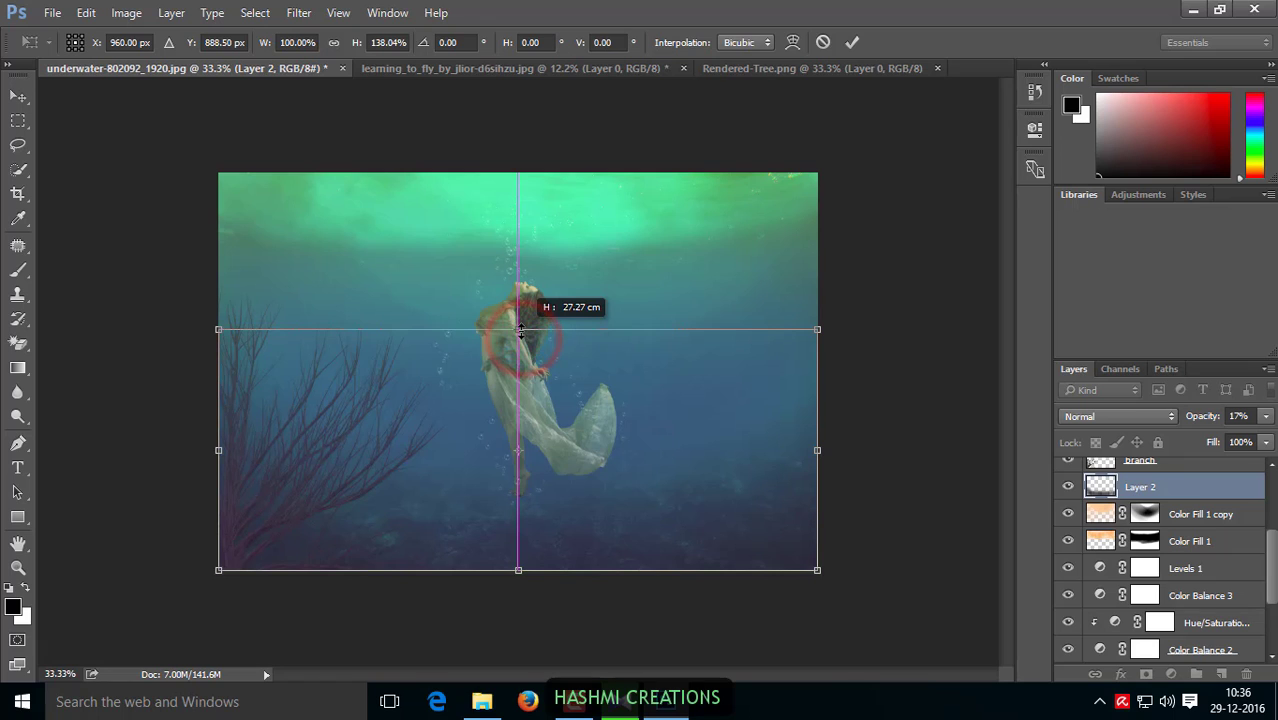
{"action": "left_click_drag", "start_coordinate": [521, 338], "coordinate": [520, 342]}
{"action": "left_click", "coordinate": [18, 100]}
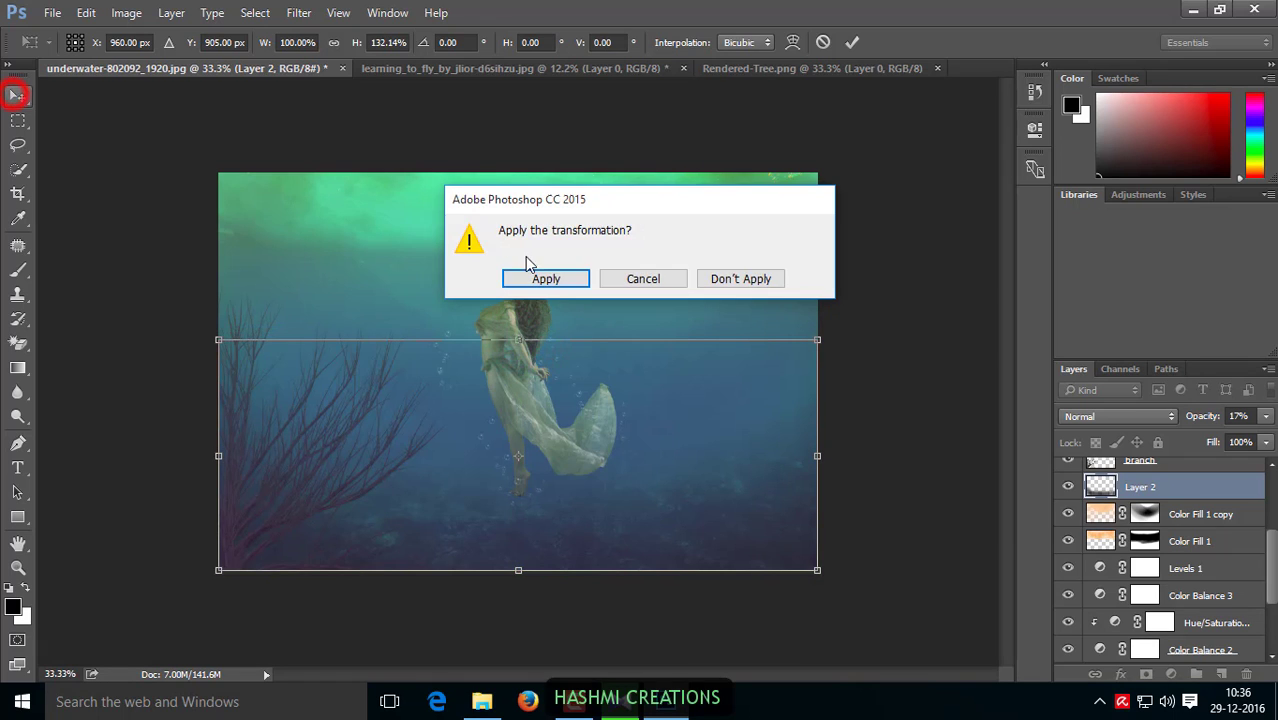
{"action": "left_click", "coordinate": [555, 279]}
{"action": "left_click", "coordinate": [18, 120]}
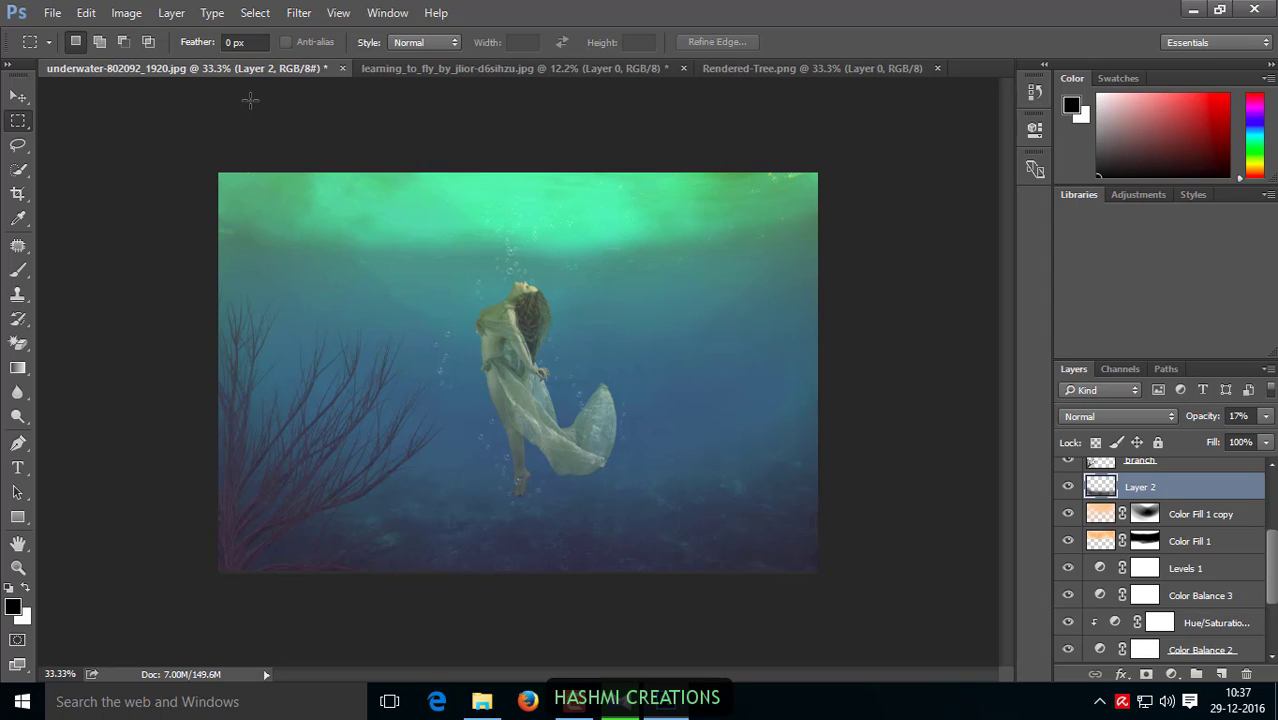
{"action": "key", "text": "z"}
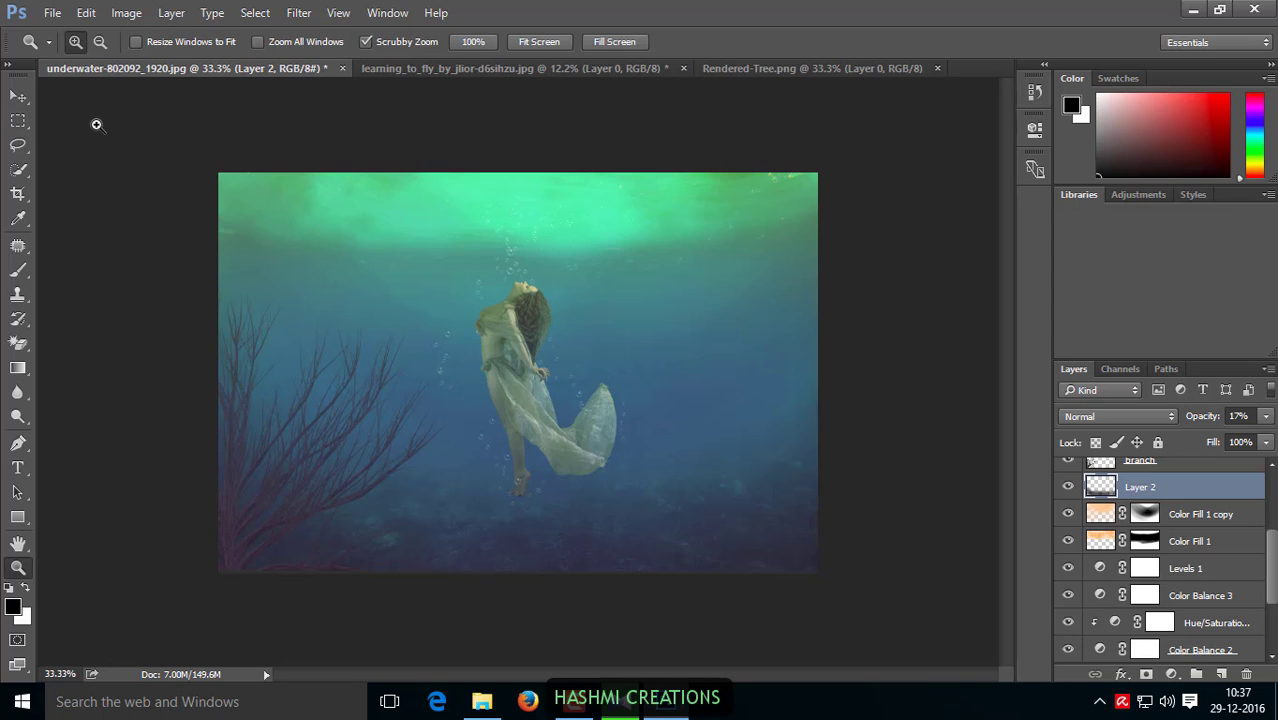
{"action": "left_click", "coordinate": [276, 237]}
{"action": "left_click", "coordinate": [405, 257]}
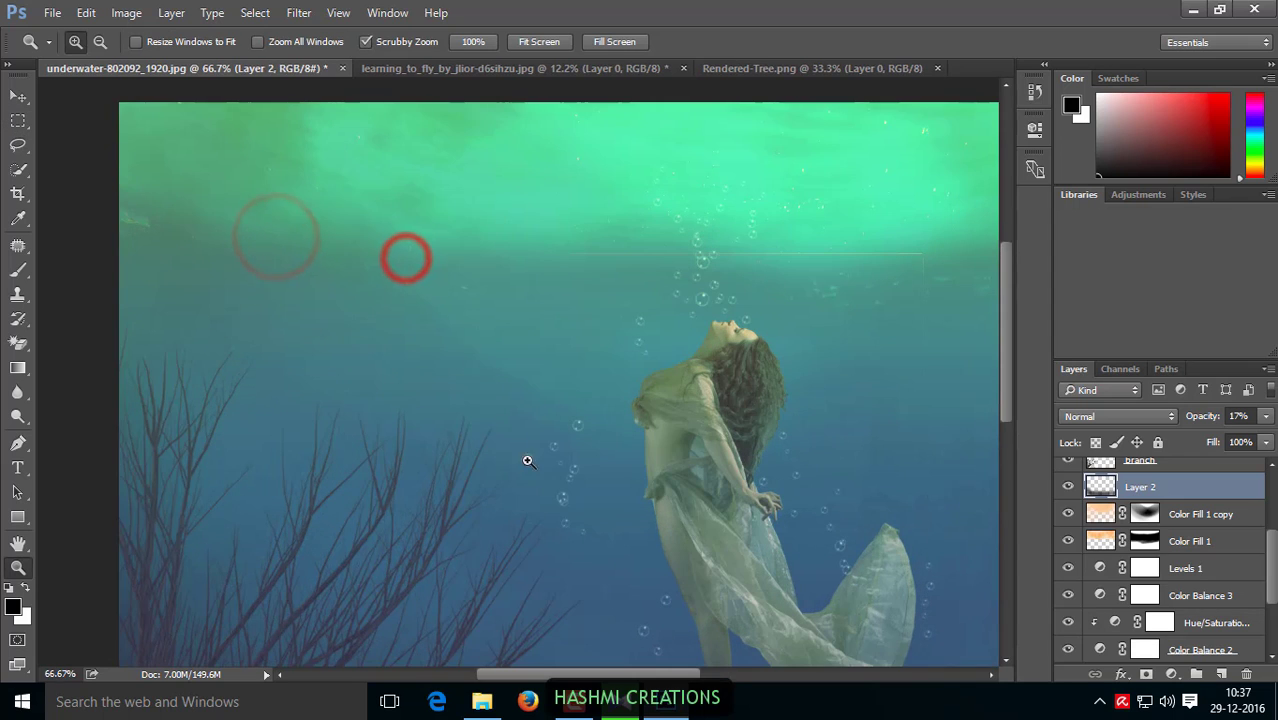
{"action": "left_click_drag", "start_coordinate": [571, 678], "coordinate": [643, 678]}
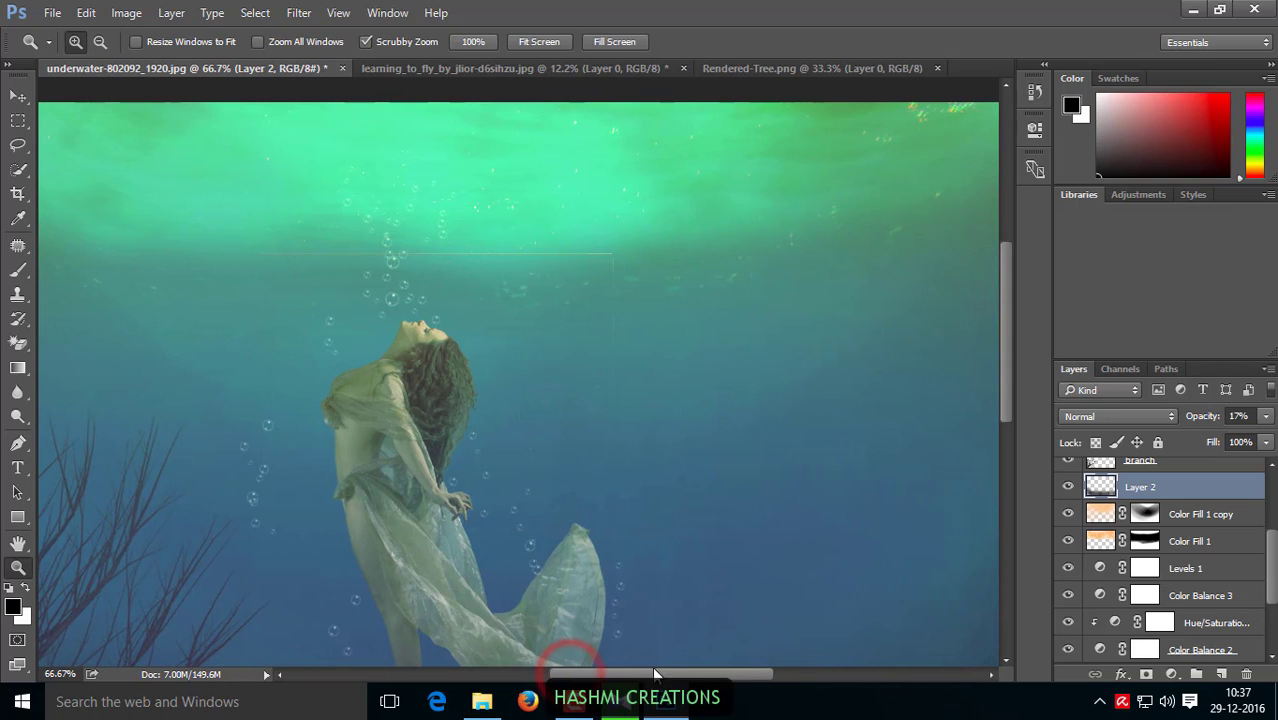
{"action": "left_click_drag", "start_coordinate": [1008, 297], "coordinate": [1010, 320]}
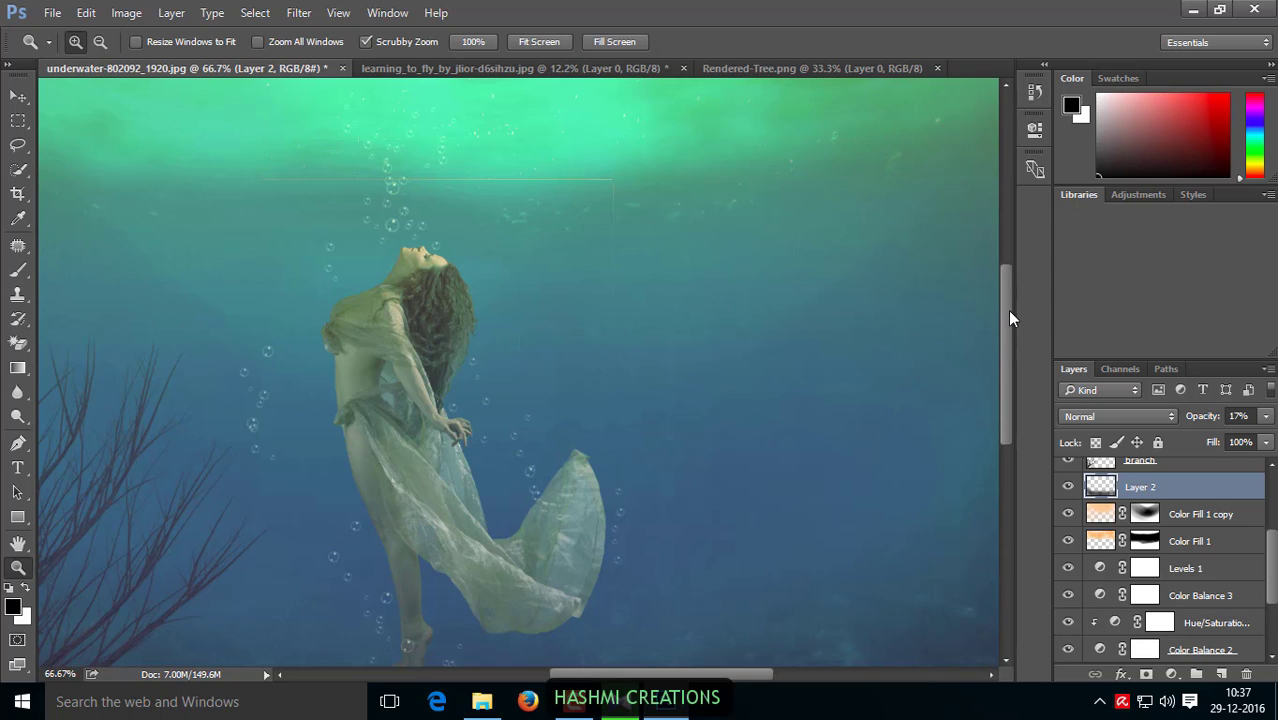
{"action": "mouse_move", "coordinate": [1004, 296]}
{"action": "left_mouse_down"}
{"action": "mouse_move", "coordinate": [1005, 279]}
{"action": "mouse_move", "coordinate": [1000, 333]}
{"action": "left_mouse_up"}
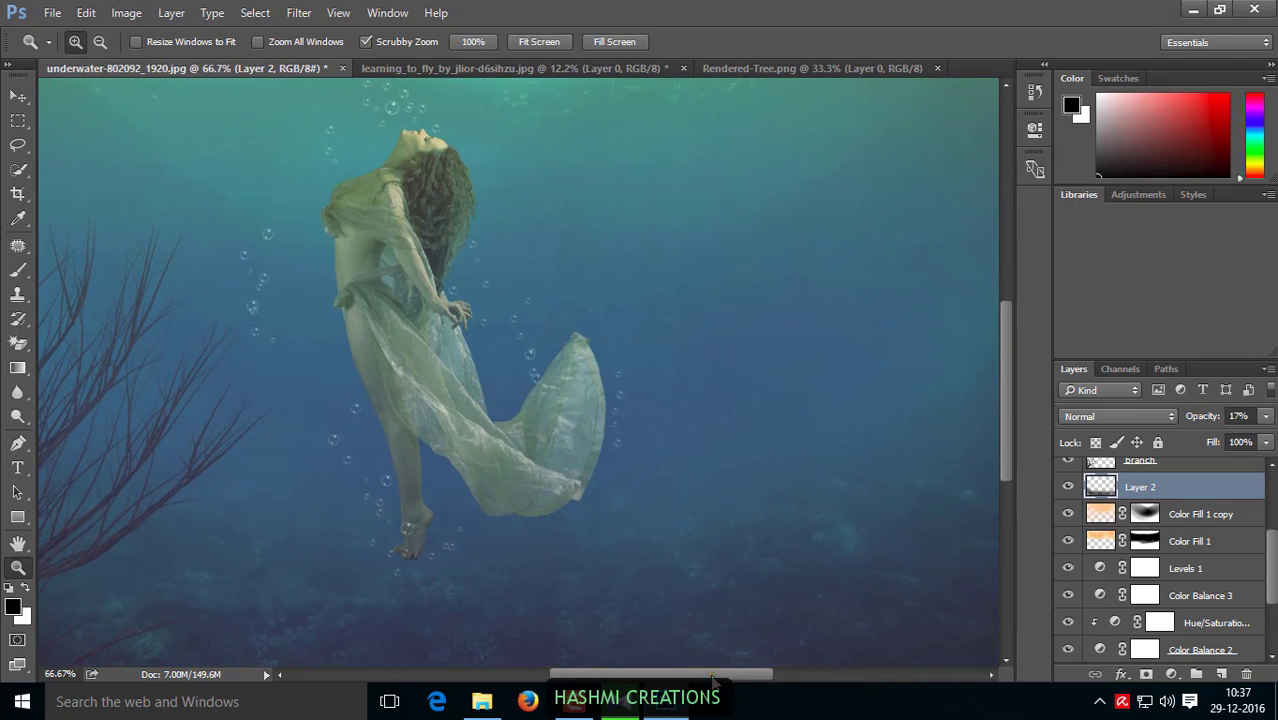
{"action": "left_click_drag", "start_coordinate": [720, 674], "coordinate": [686, 663]}
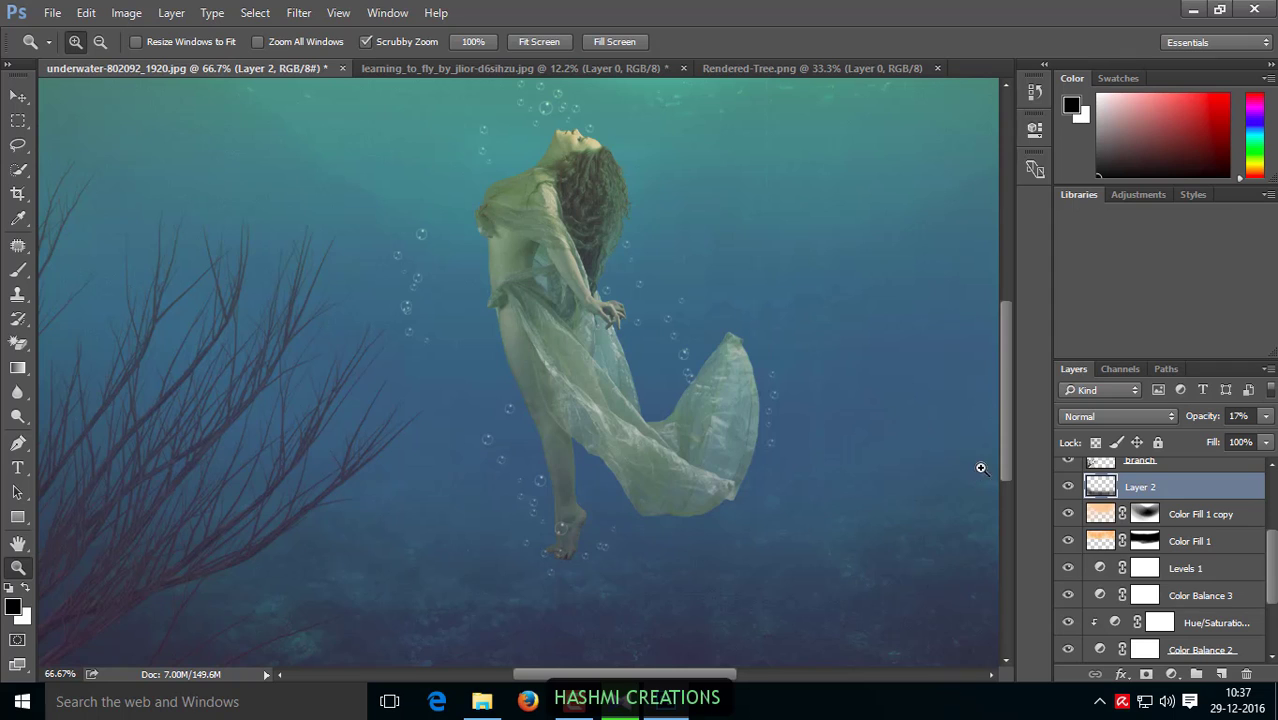
{"action": "left_click_drag", "start_coordinate": [1004, 470], "coordinate": [1008, 443]}
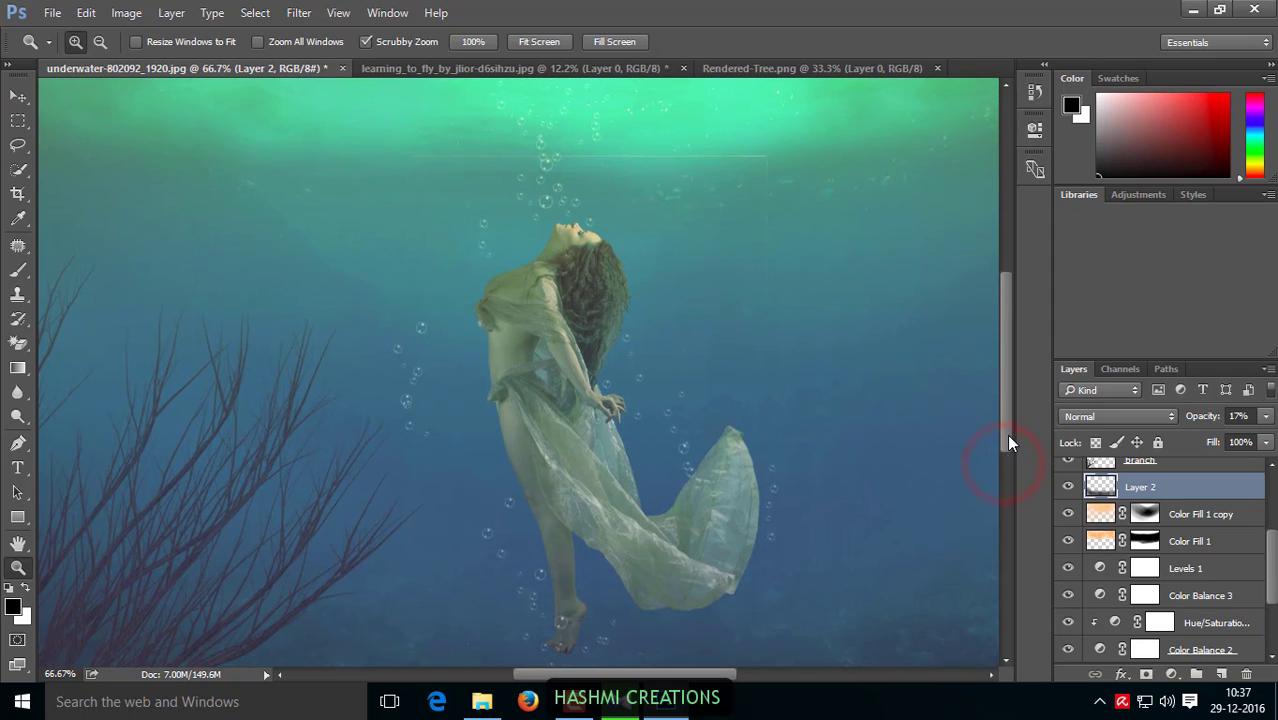